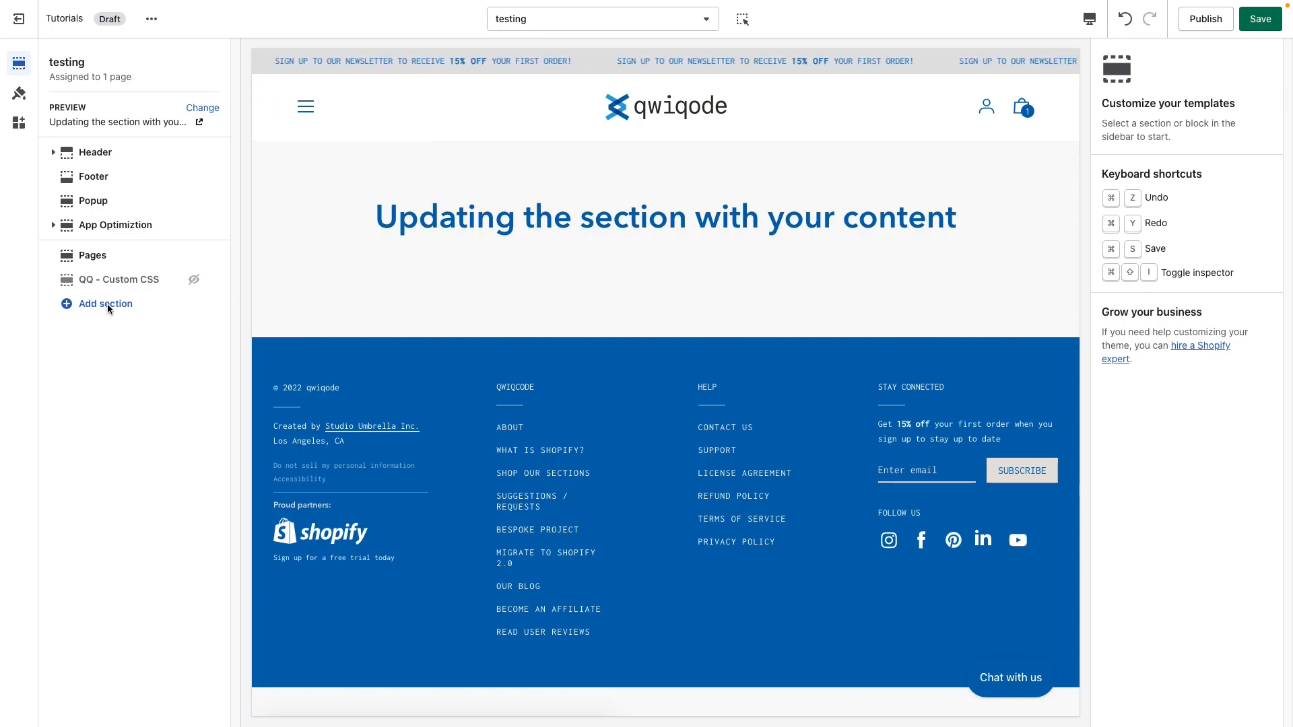
- Search the available sections for video and add a QQ - Video Gallery section to the page template
left_click(132, 308)
type("video")
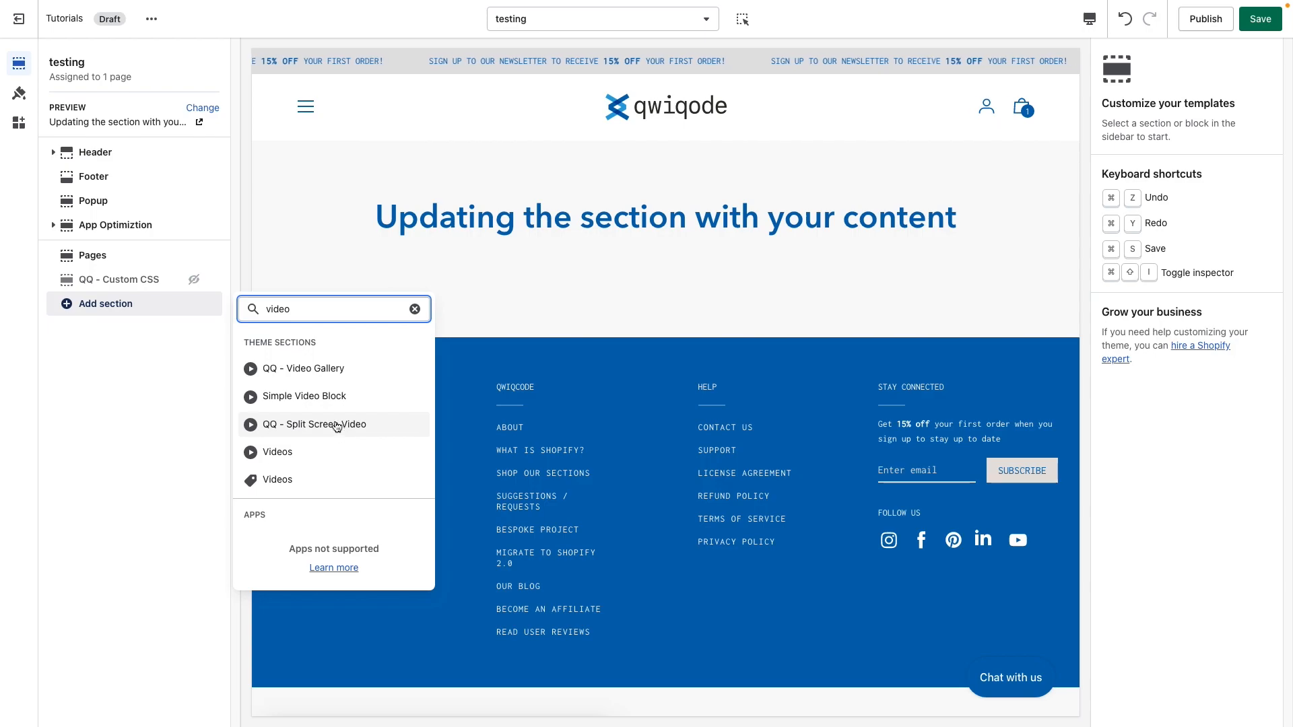
left_click(335, 369)
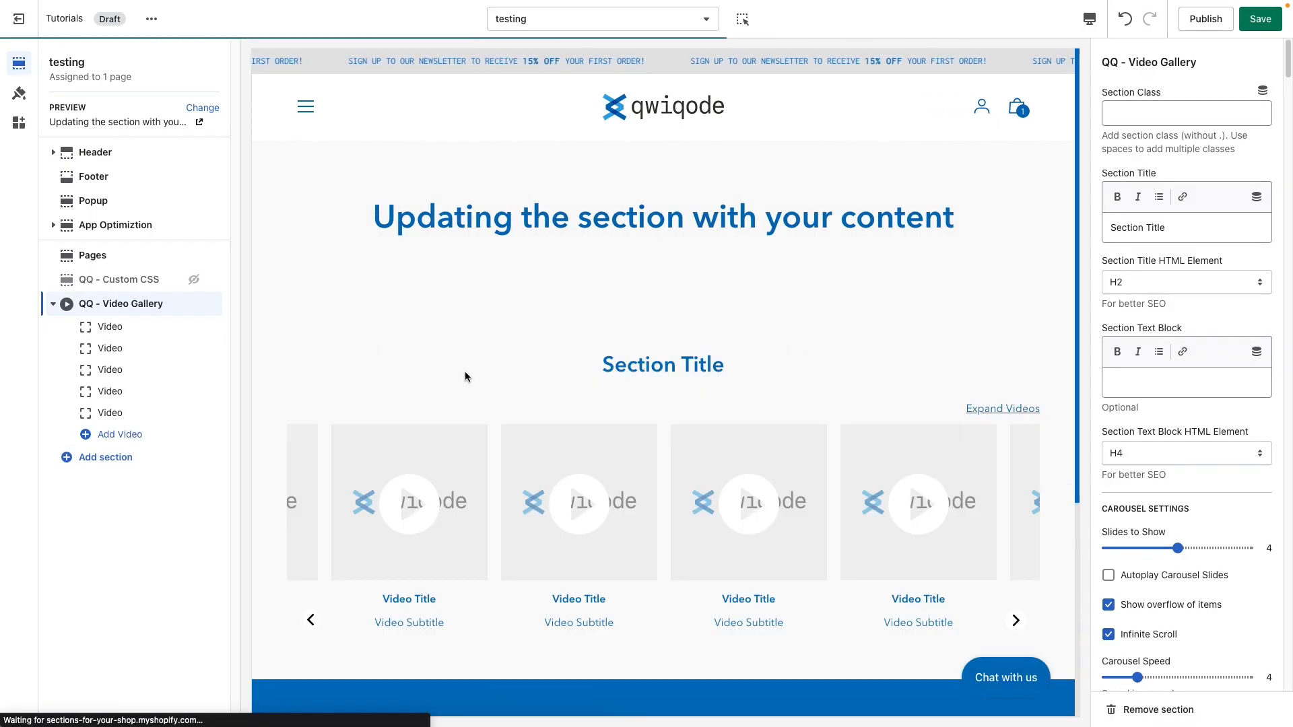
scroll(486, 380, "down", 1)
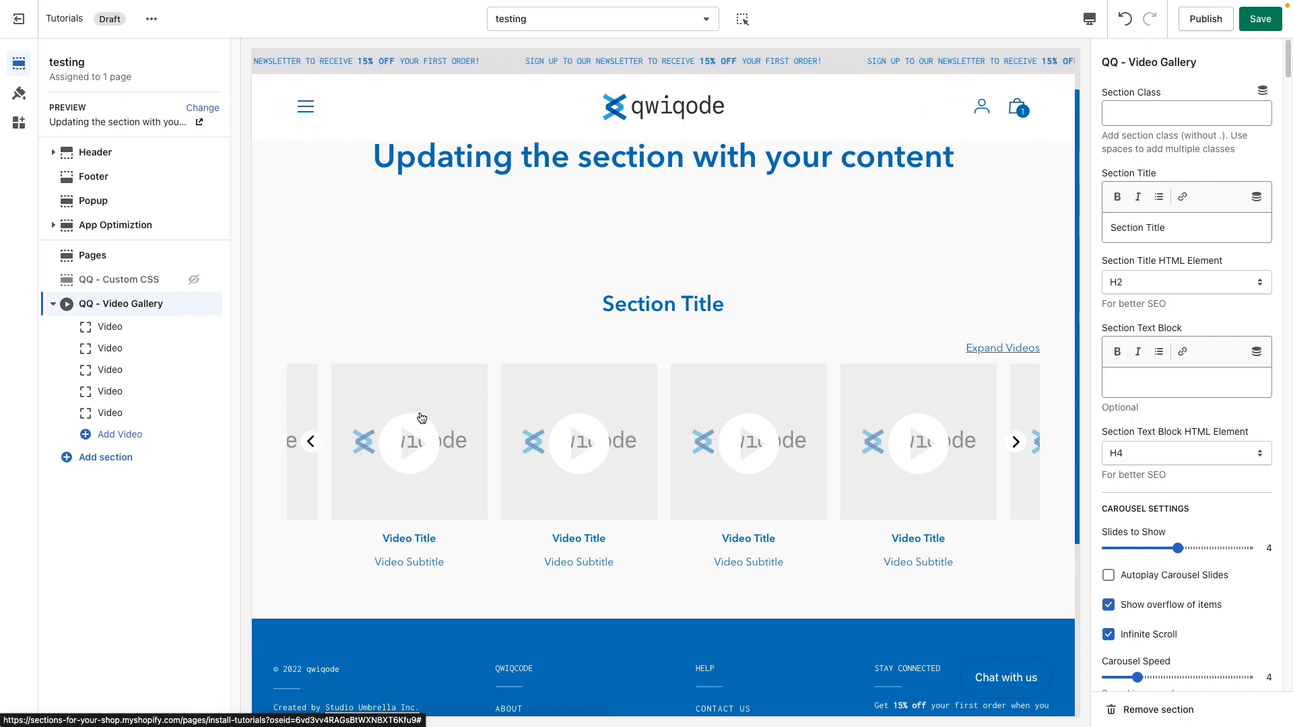
scroll(446, 413, "down", 1)
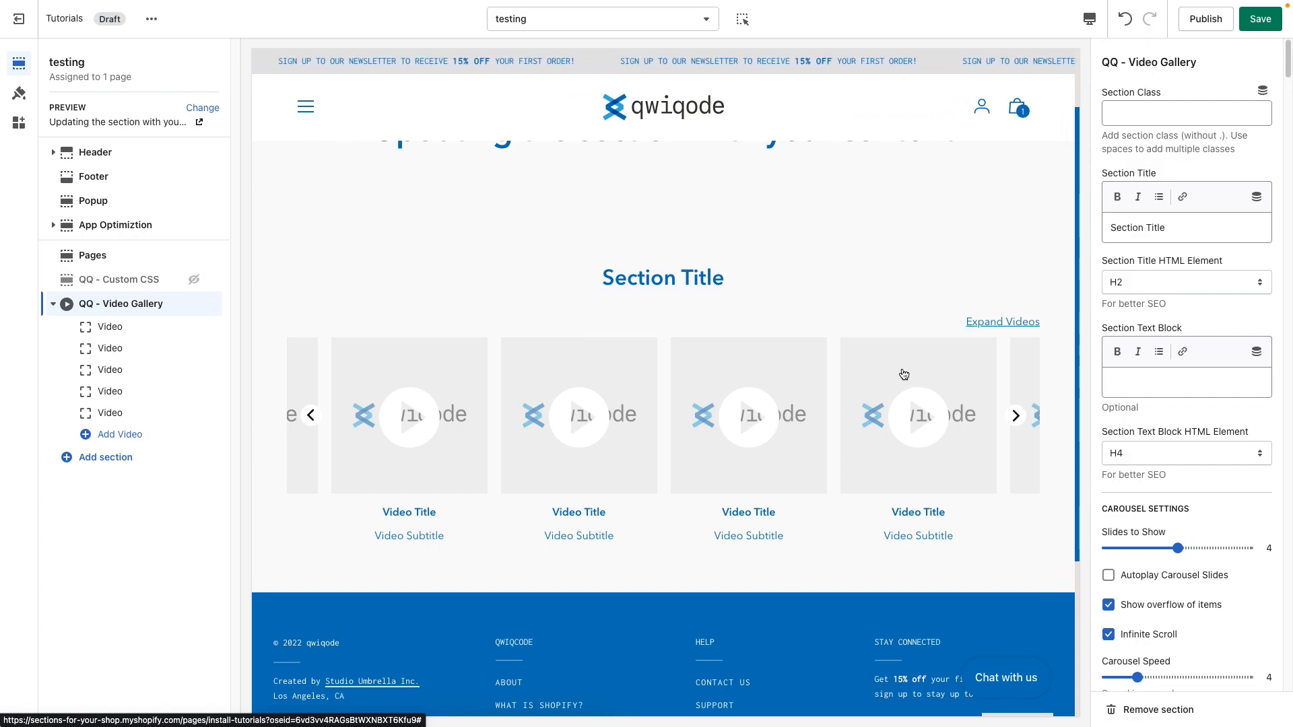
scroll(1195, 261, "down", 4)
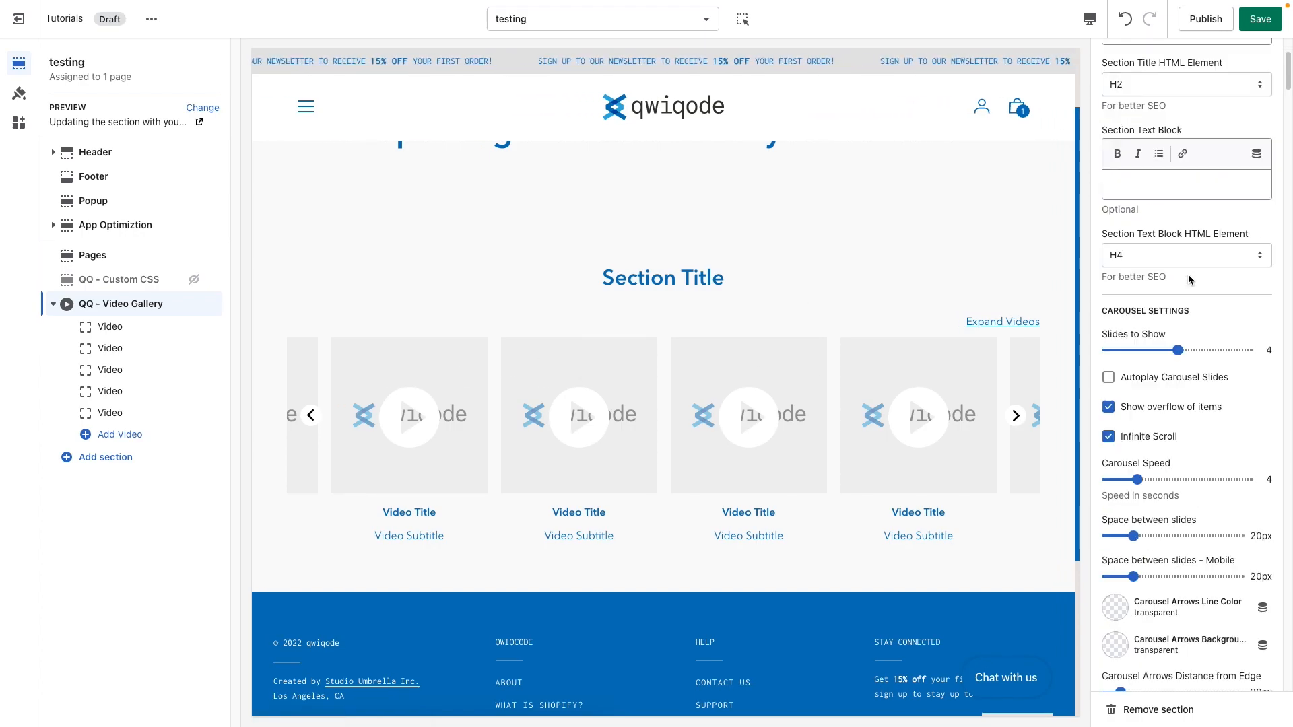
left_click_drag(1286, 91, 1280, 59)
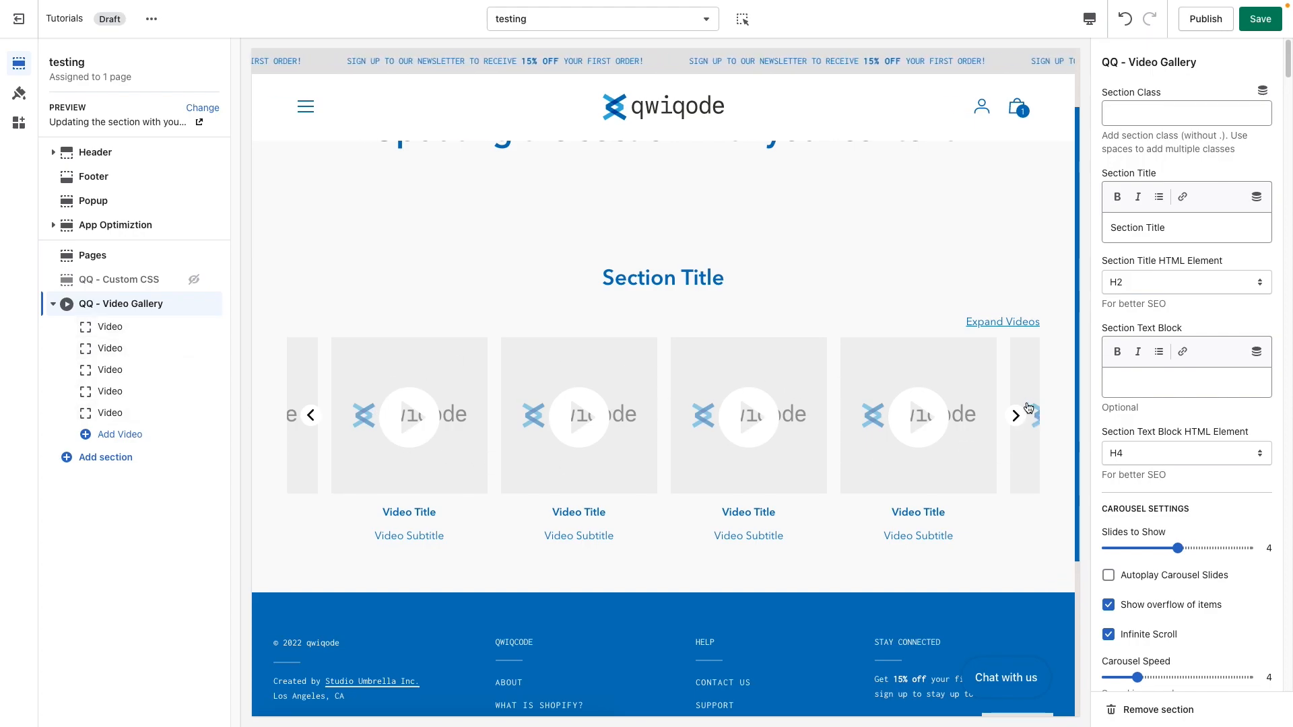
- Set the first video block's image to the library's close-up of a woman touching her mouth (Untitled-1)
left_click(111, 328)
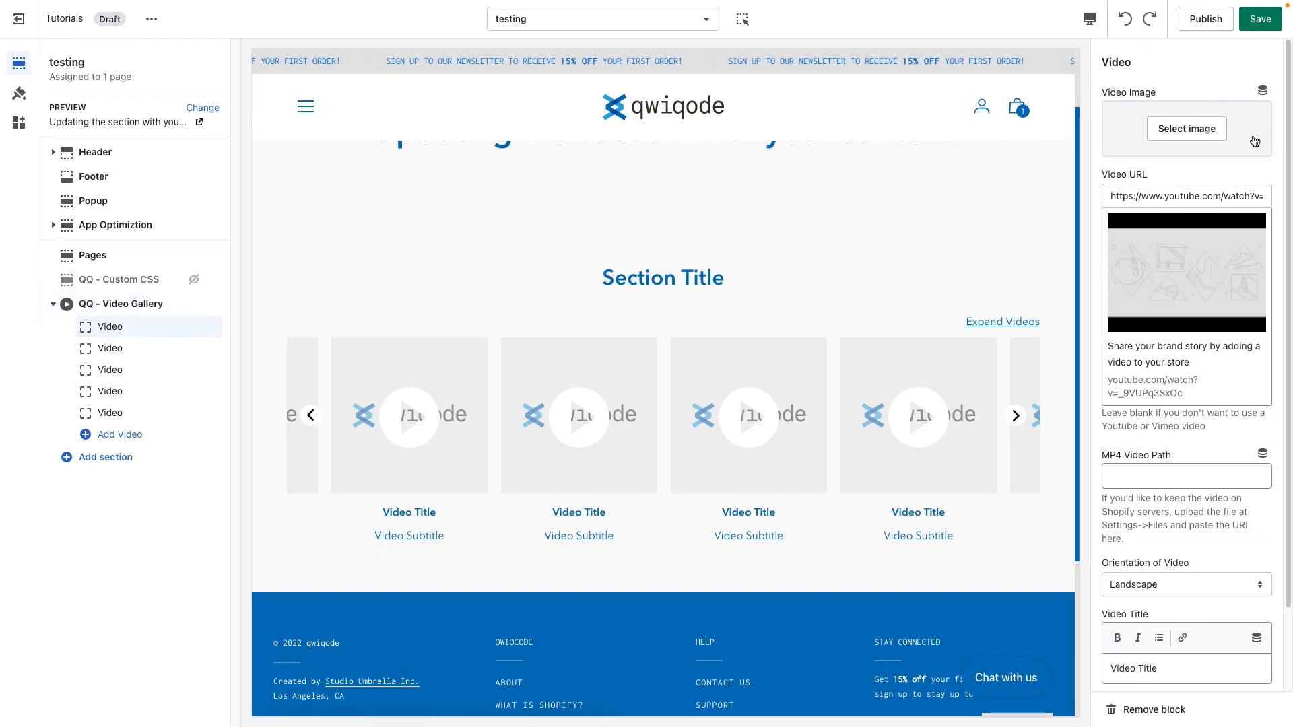
left_click(1193, 133)
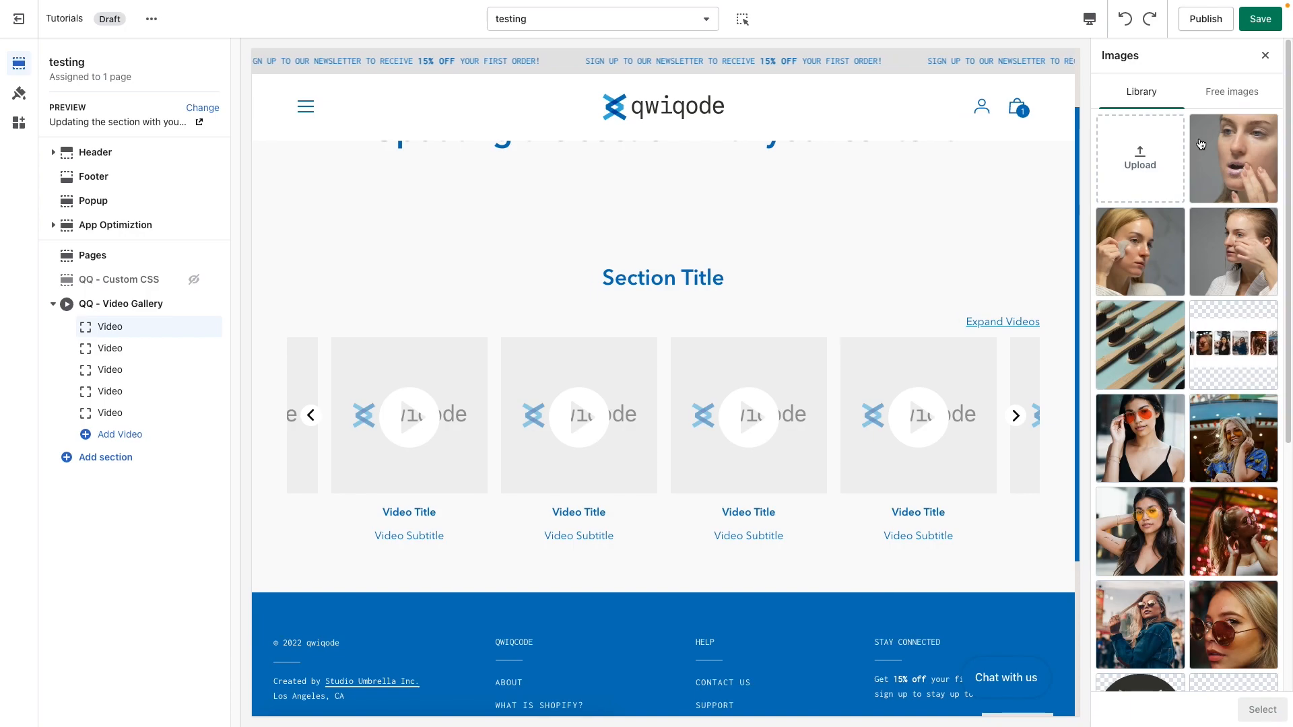
left_click(1242, 167)
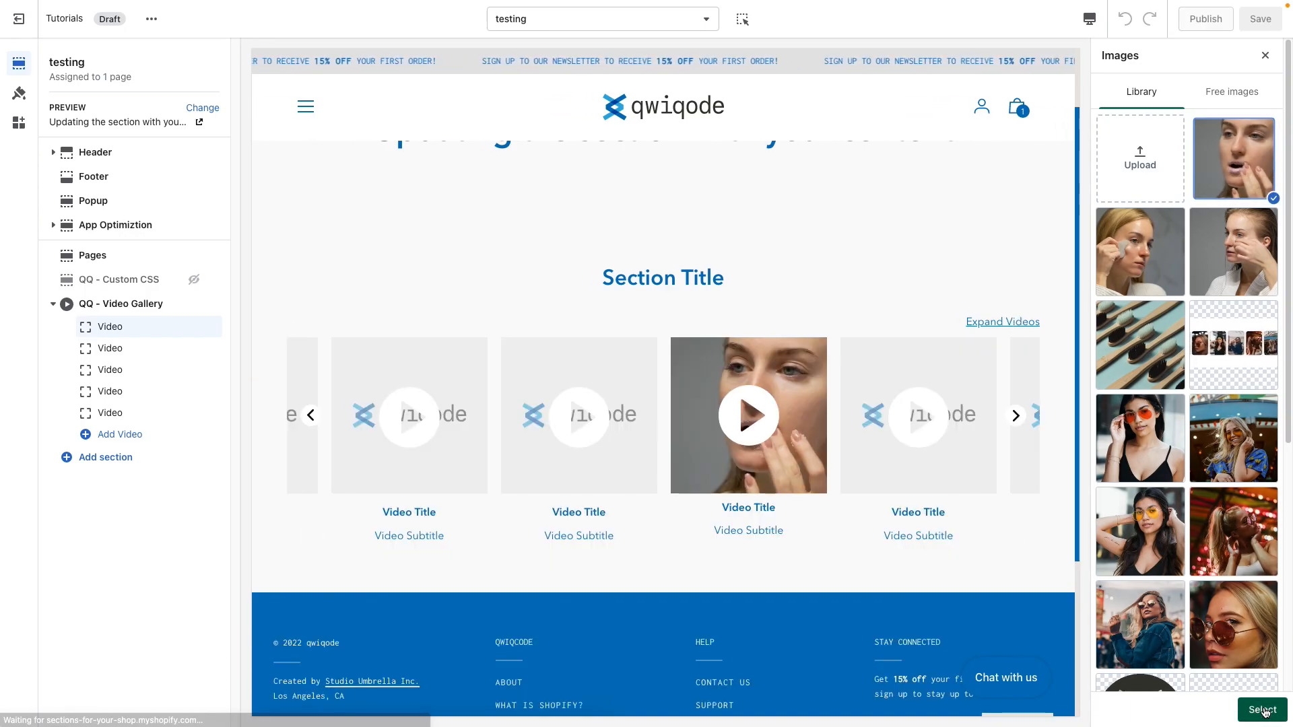
left_click(1262, 710)
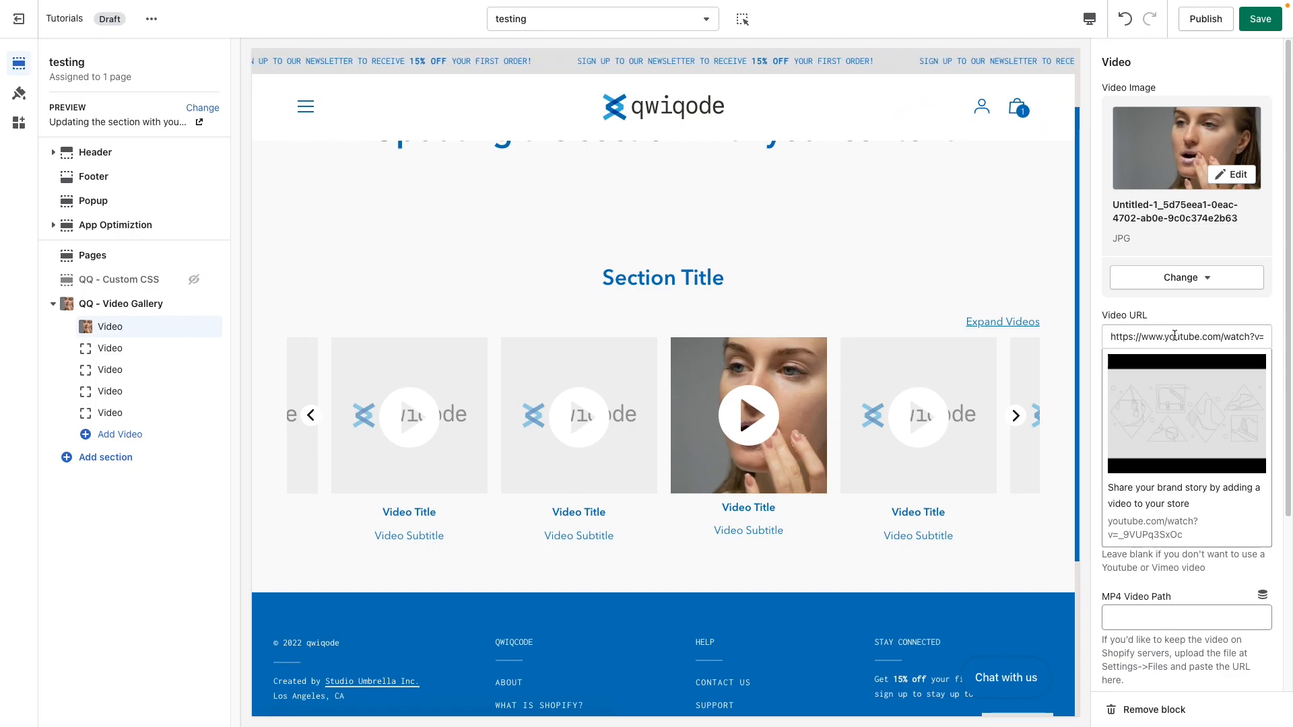
scroll(1145, 552, "down", 1)
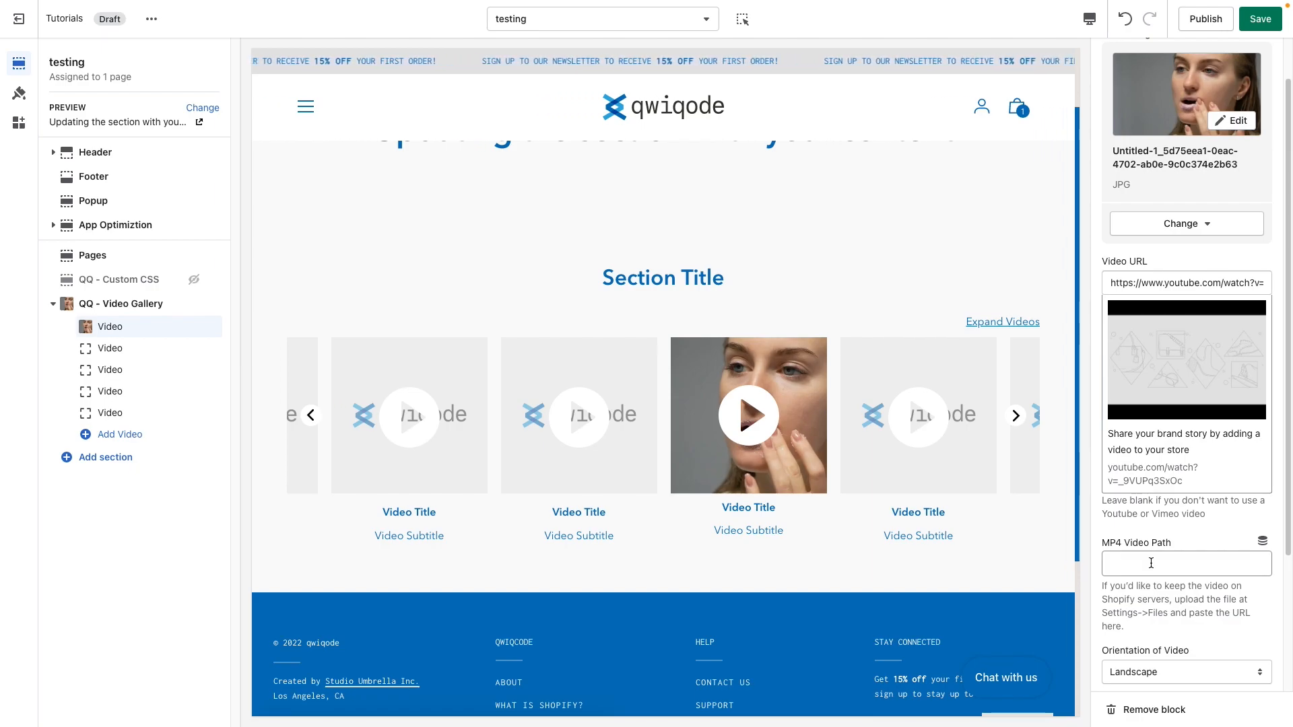
type("https://cdn.shopify.com/videos/c/o/v/76513edf3a284f5daba6ec601866f2cf.mp4")
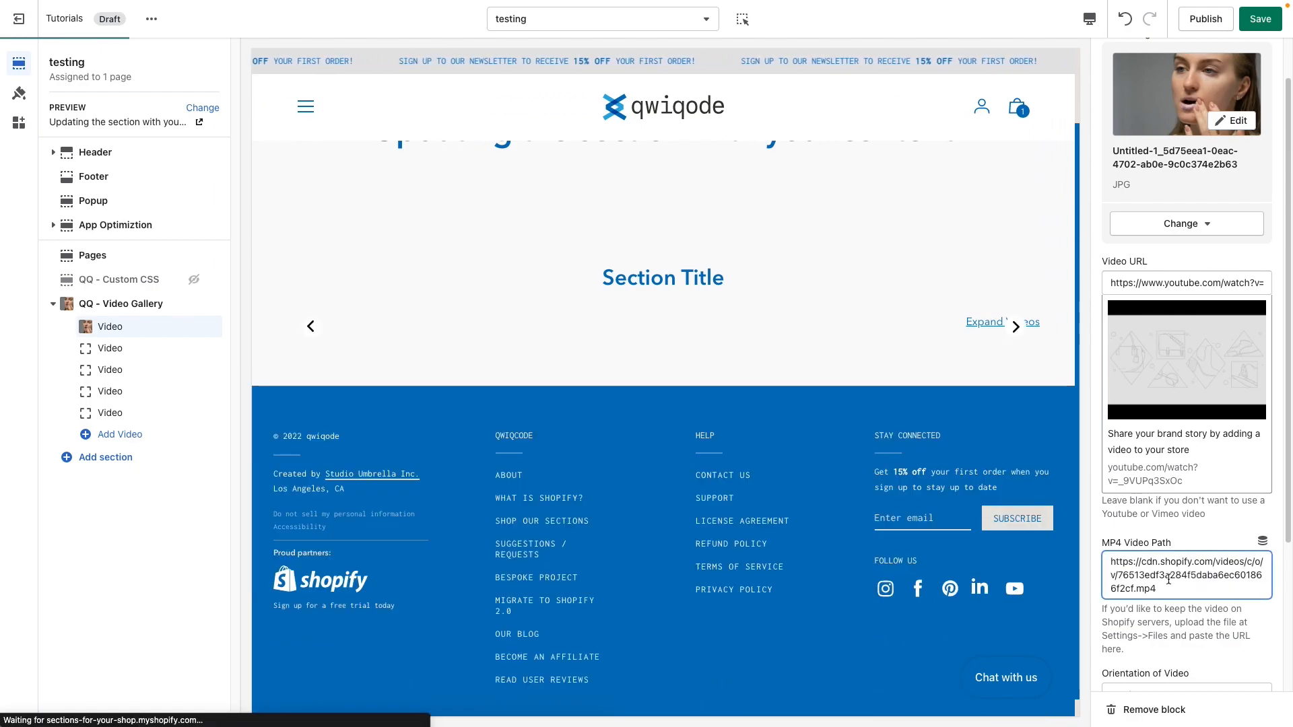
scroll(1171, 597, "down", 3)
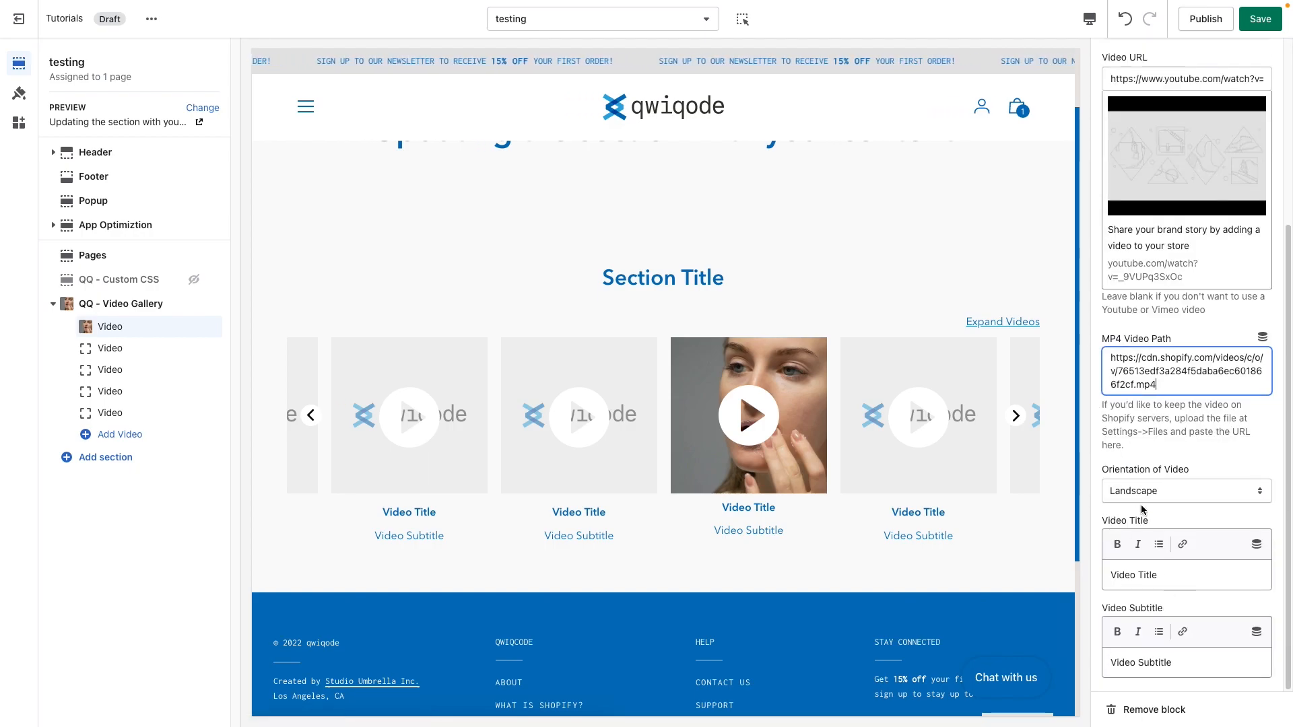
left_click(1148, 500)
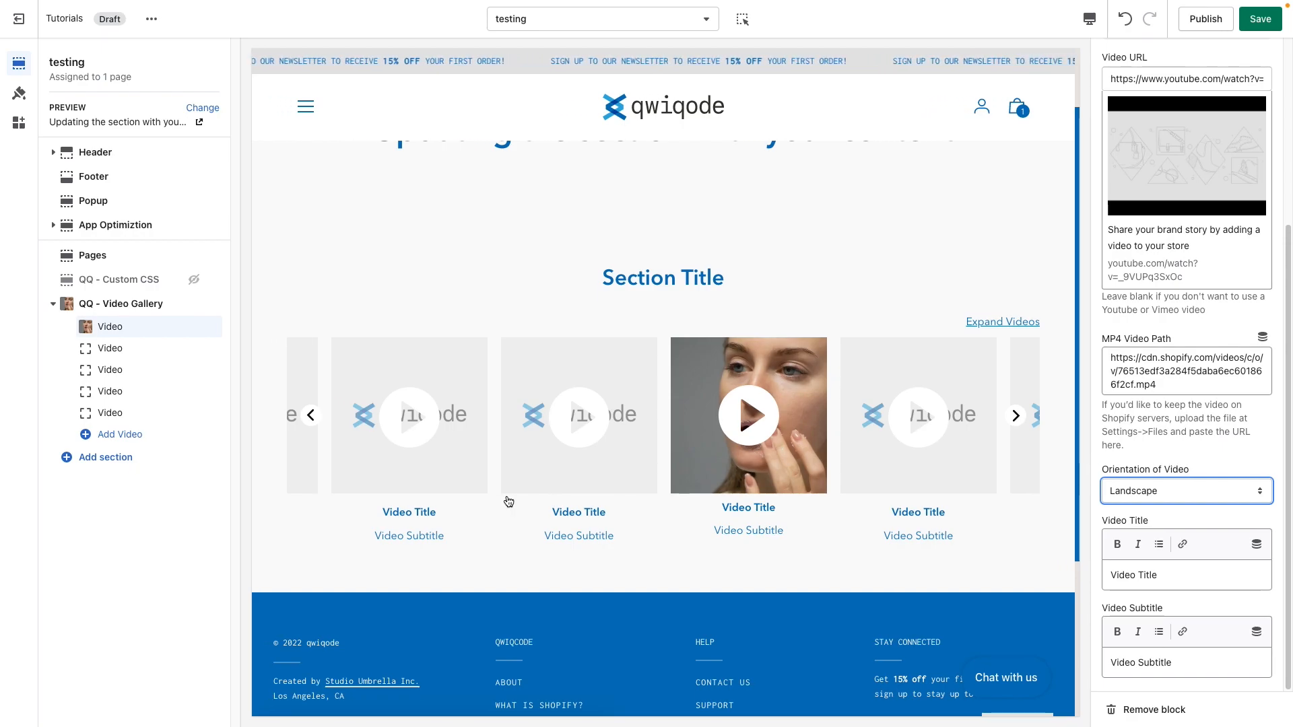
left_click(1119, 520)
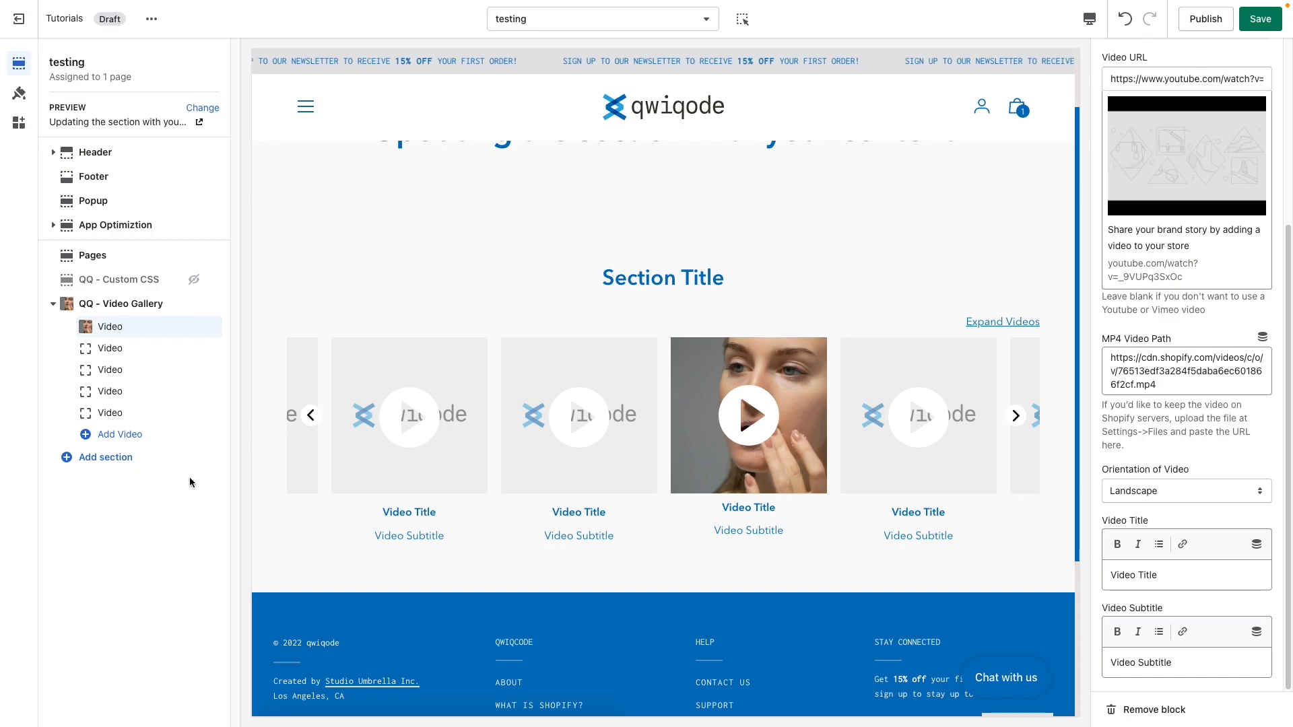
left_click(124, 355)
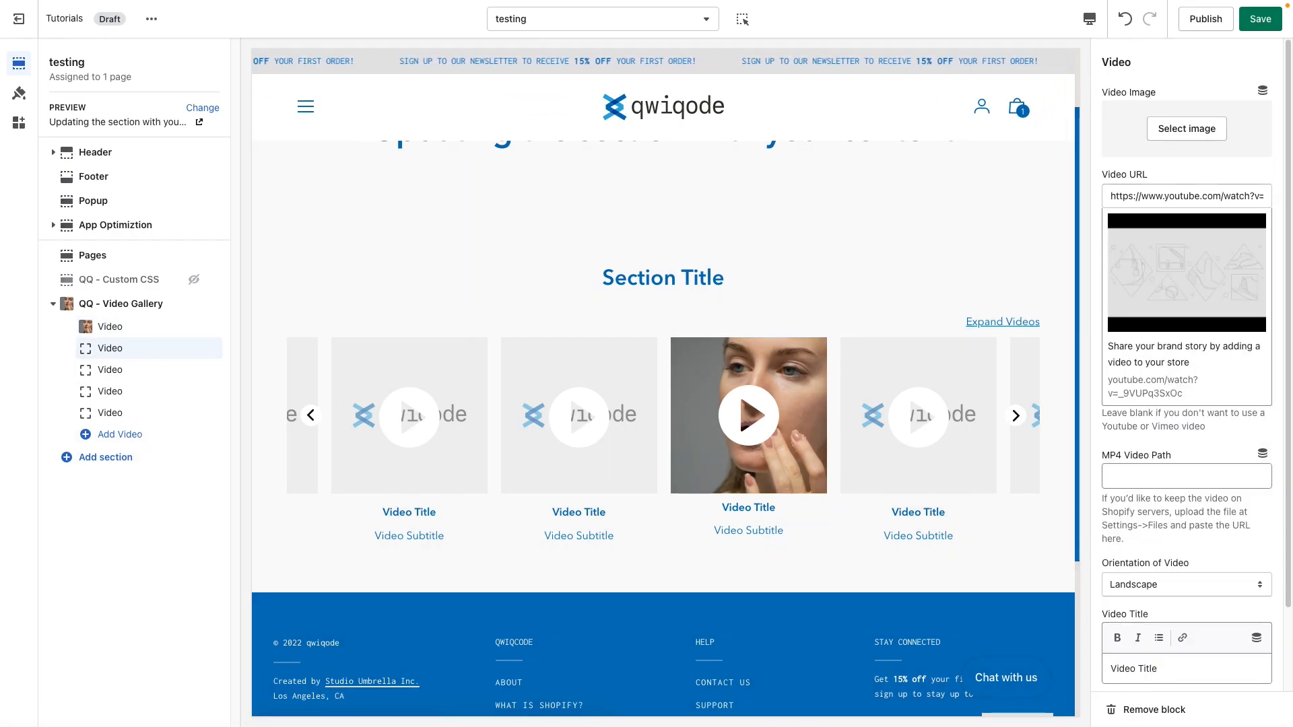
left_click(1186, 129)
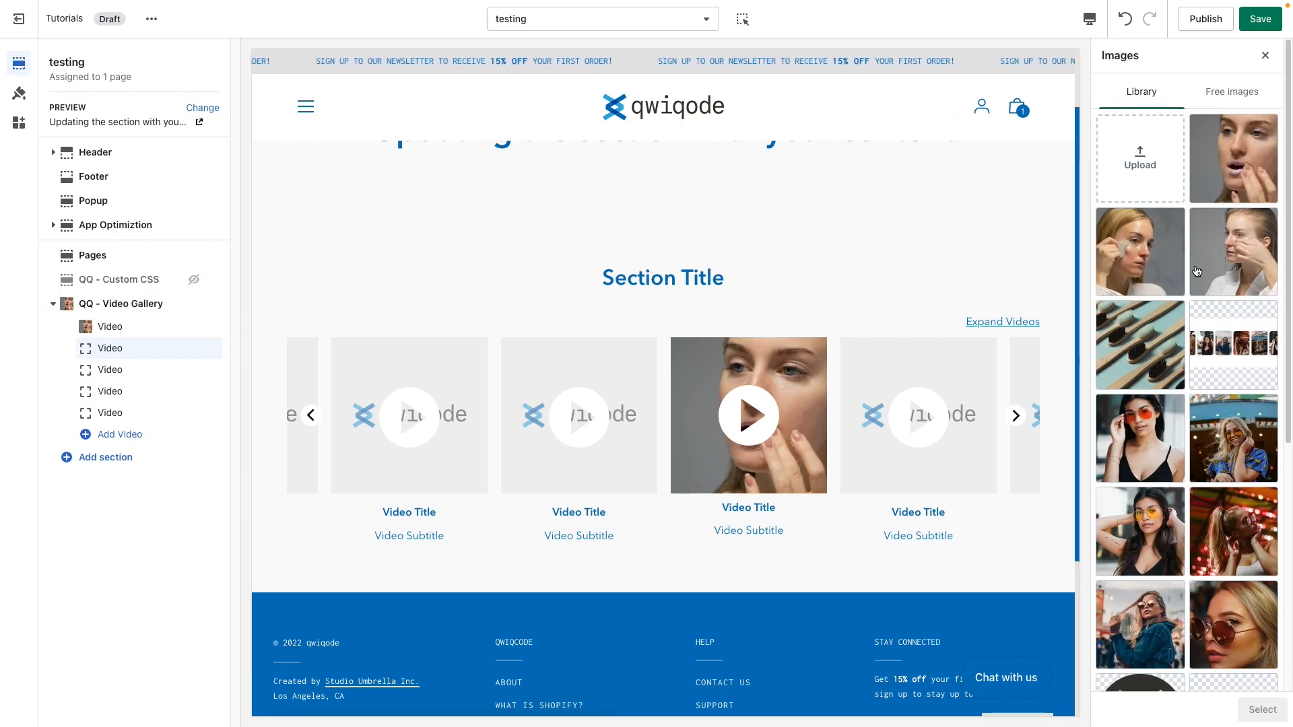
left_click(1140, 251)
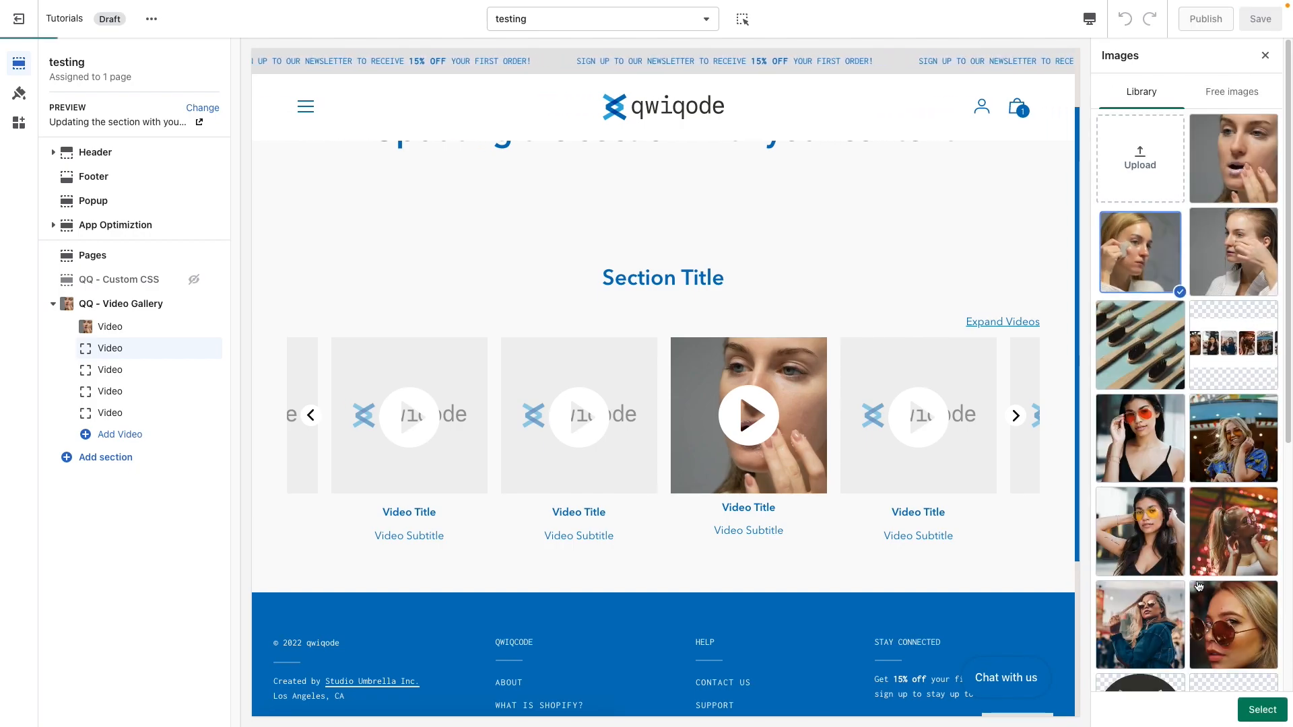
left_click(1263, 717)
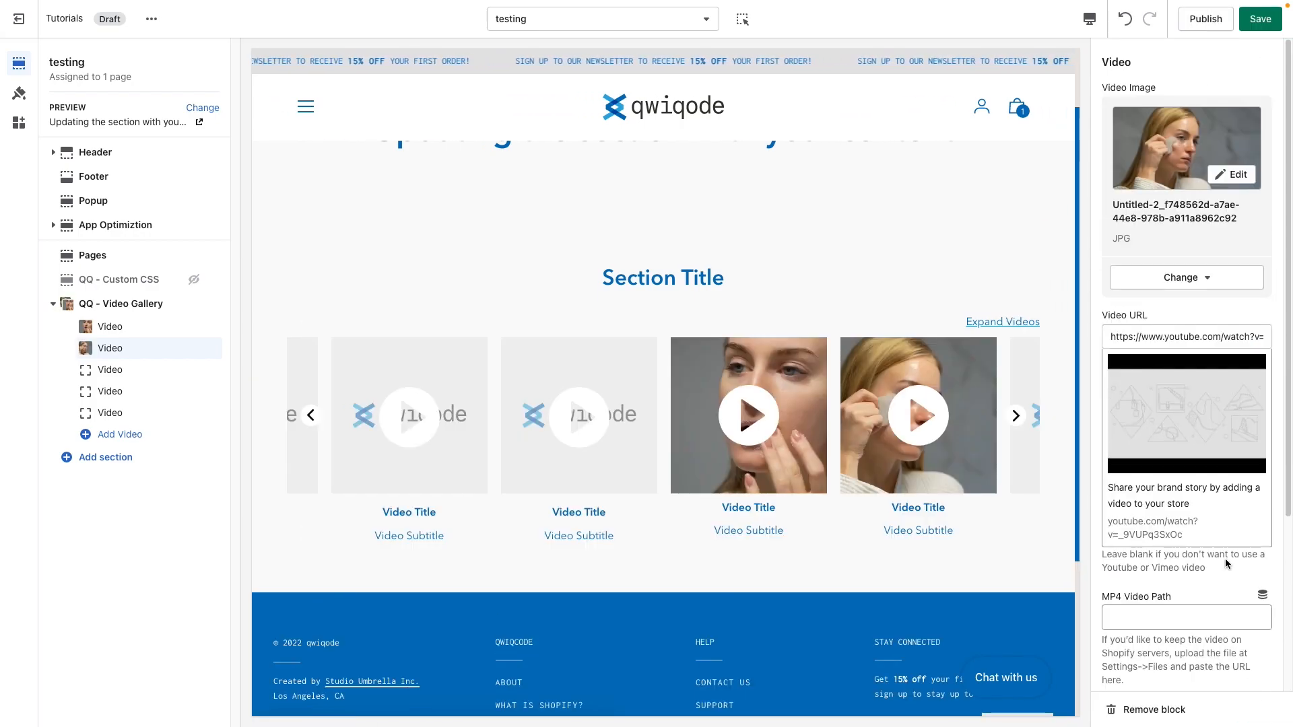
left_click(1162, 614)
type("https://cdn.shopify.com/videos/c/o/v/7e34363446d846a5938bafa3f4d6e756.mp4")
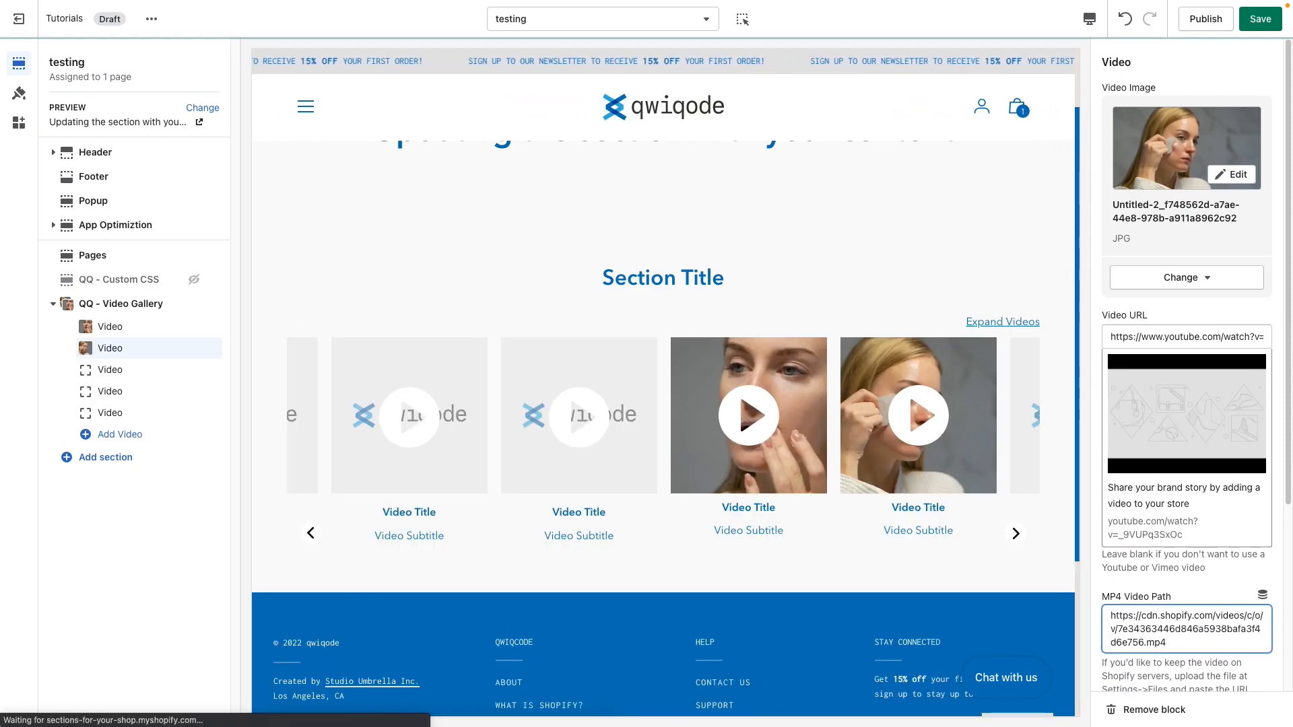
left_click(144, 371)
left_click(1187, 131)
left_click(1233, 252)
left_click(1263, 708)
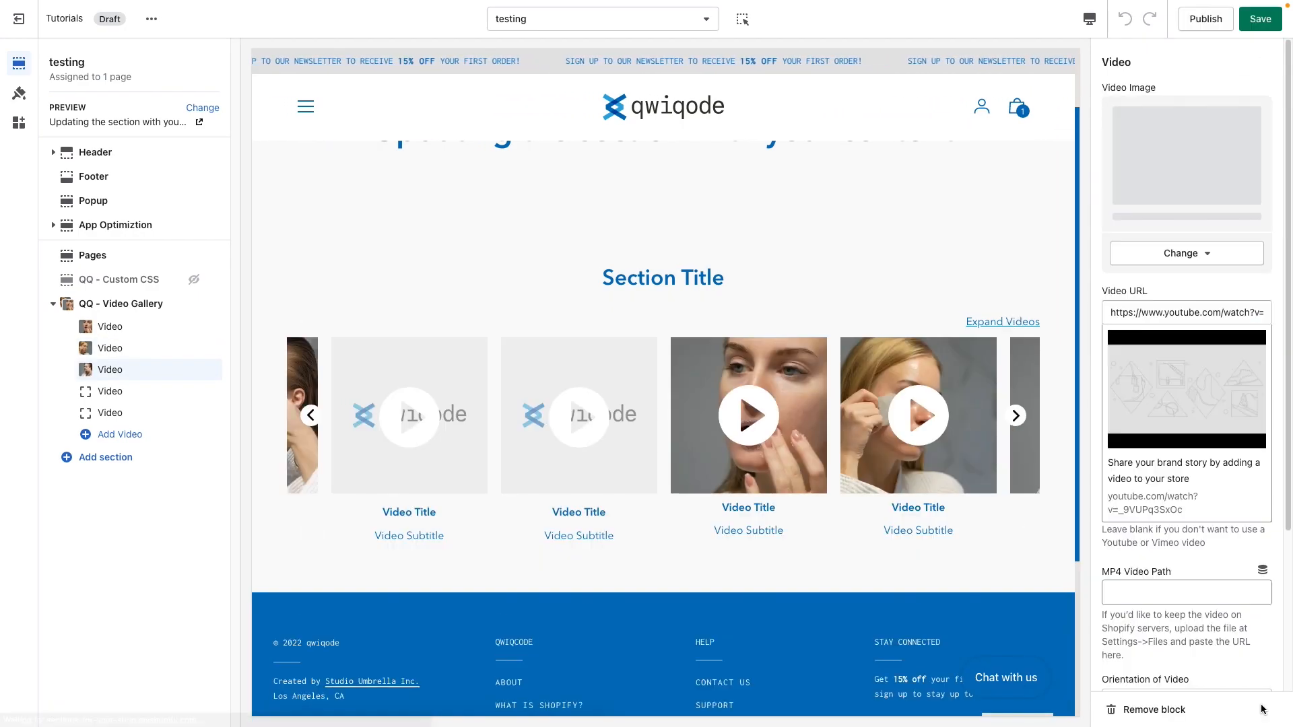
left_click(1186, 611)
type("https://cdn.shopify.com/videos/c/o/v/db98631ebcea4a43965eeccc46fa700c.mp4")
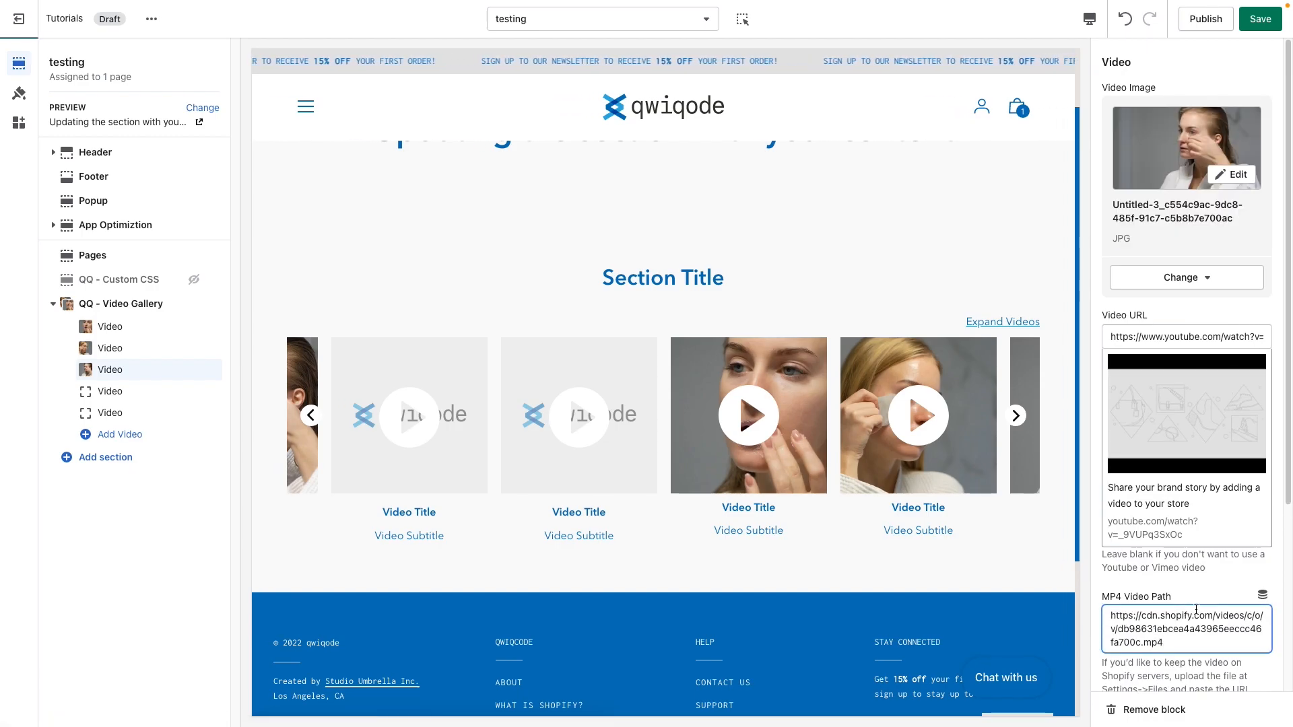
- Set the third video's orientation to Portrait
scroll(1148, 610, "down", 4)
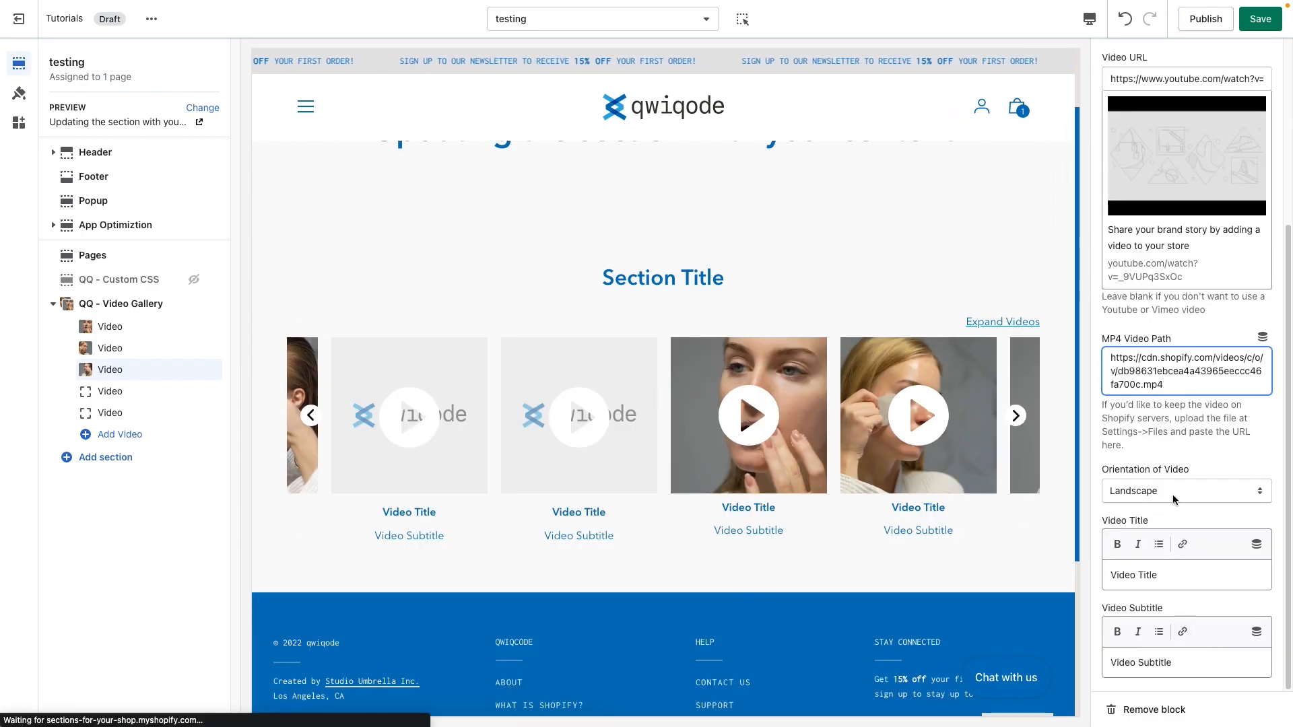
left_click(1179, 492)
left_click(1178, 508)
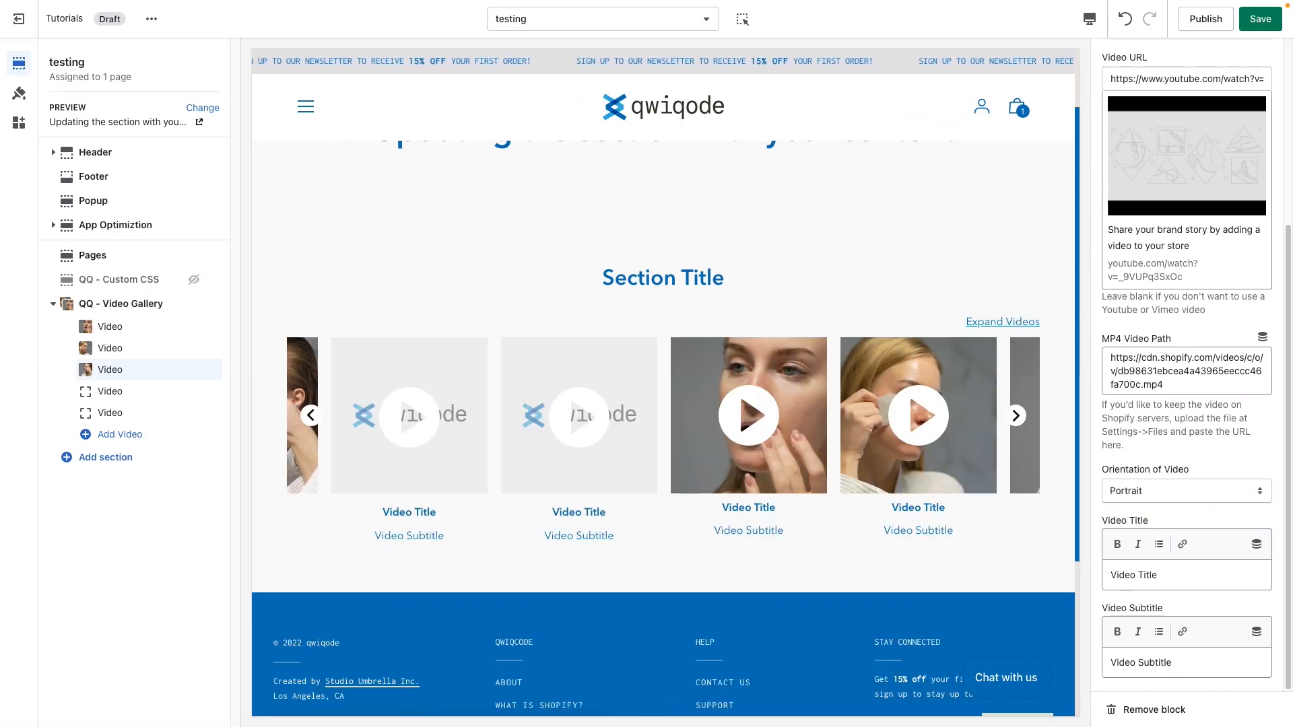
left_click(128, 395)
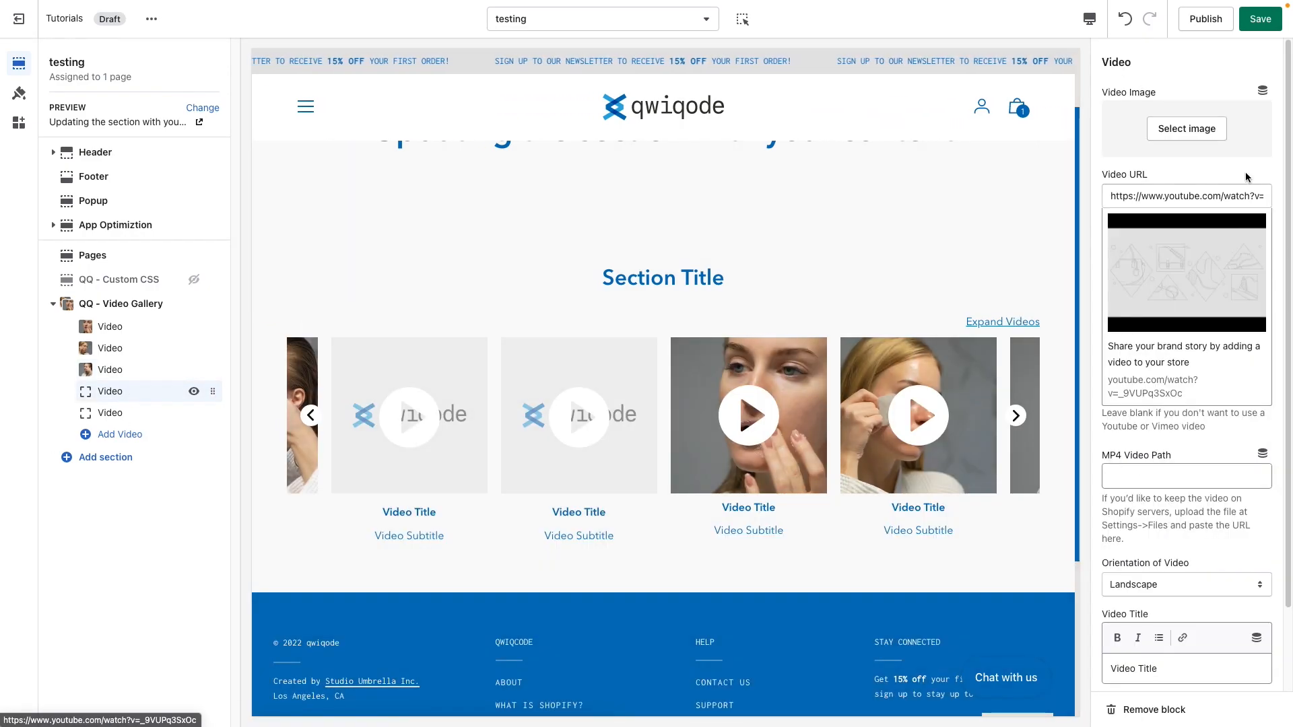
left_click(1193, 130)
left_click(1233, 158)
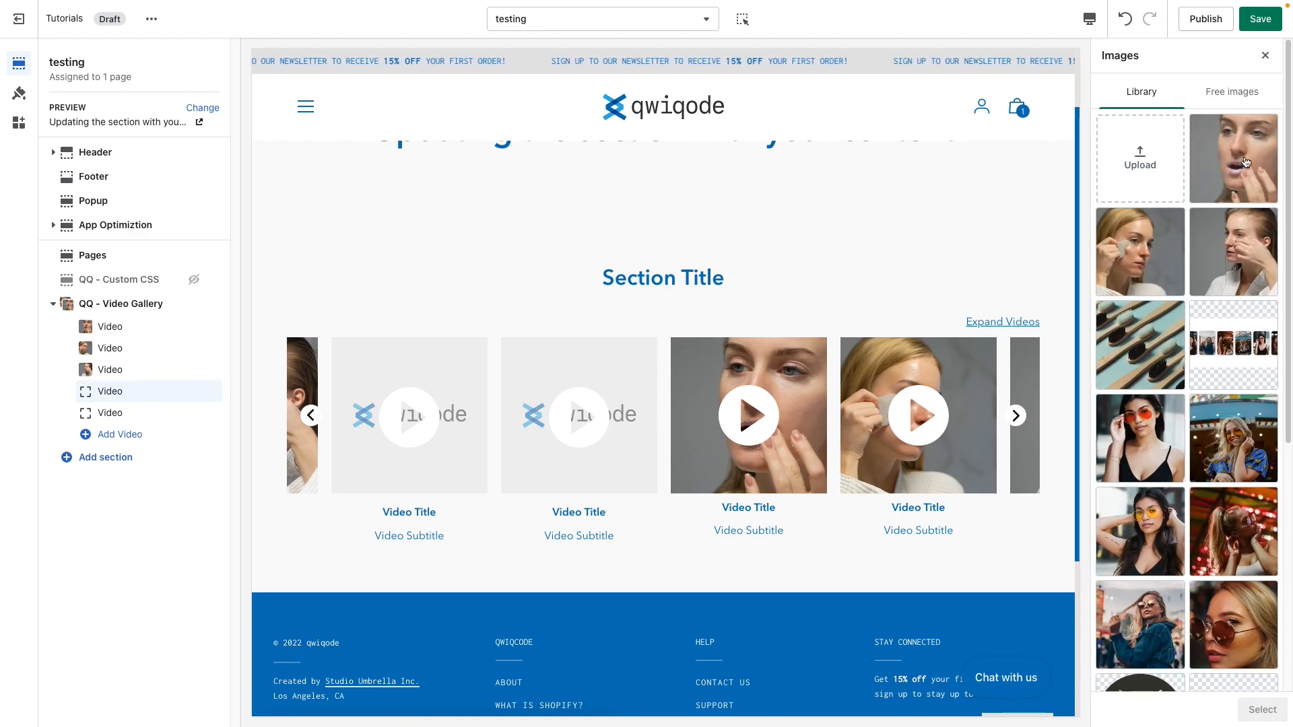
left_click(1262, 710)
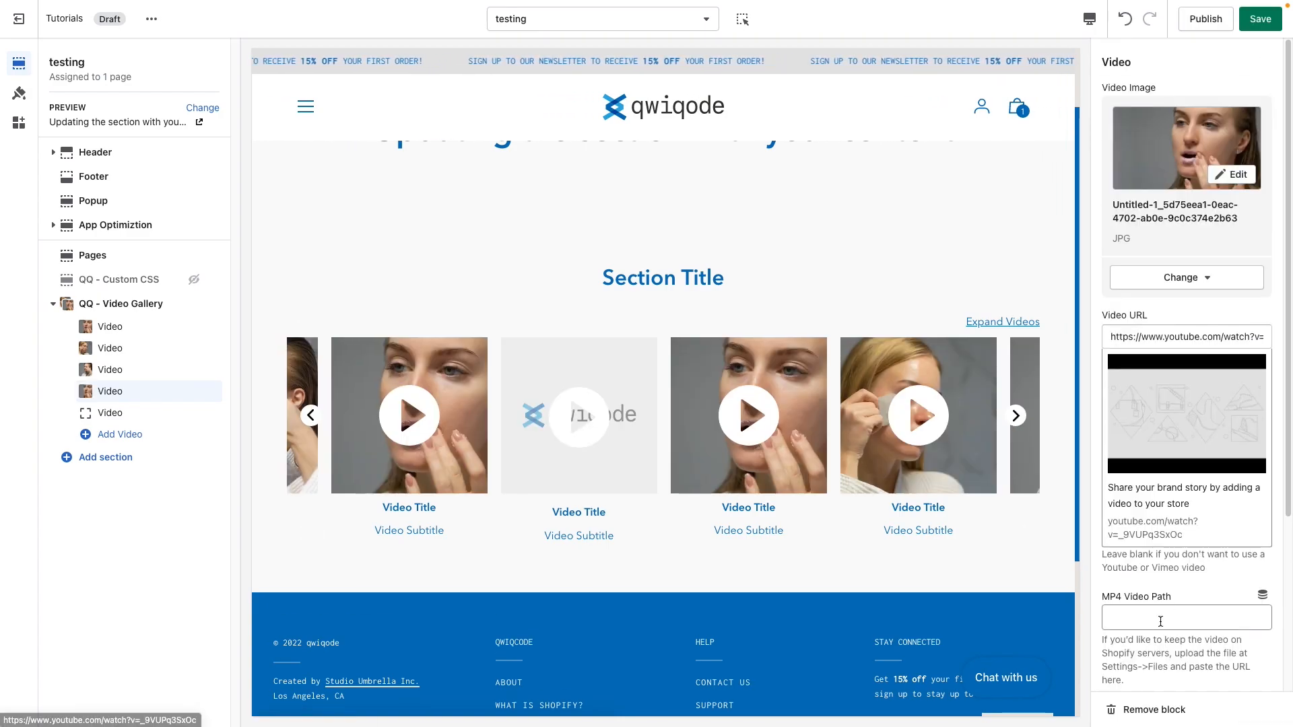
left_click(1160, 623)
type("https://cdn.shopify.com/videos/c/o/v/79e6f6c8377845c3bd4a7d4558b6b7c0.mp4")
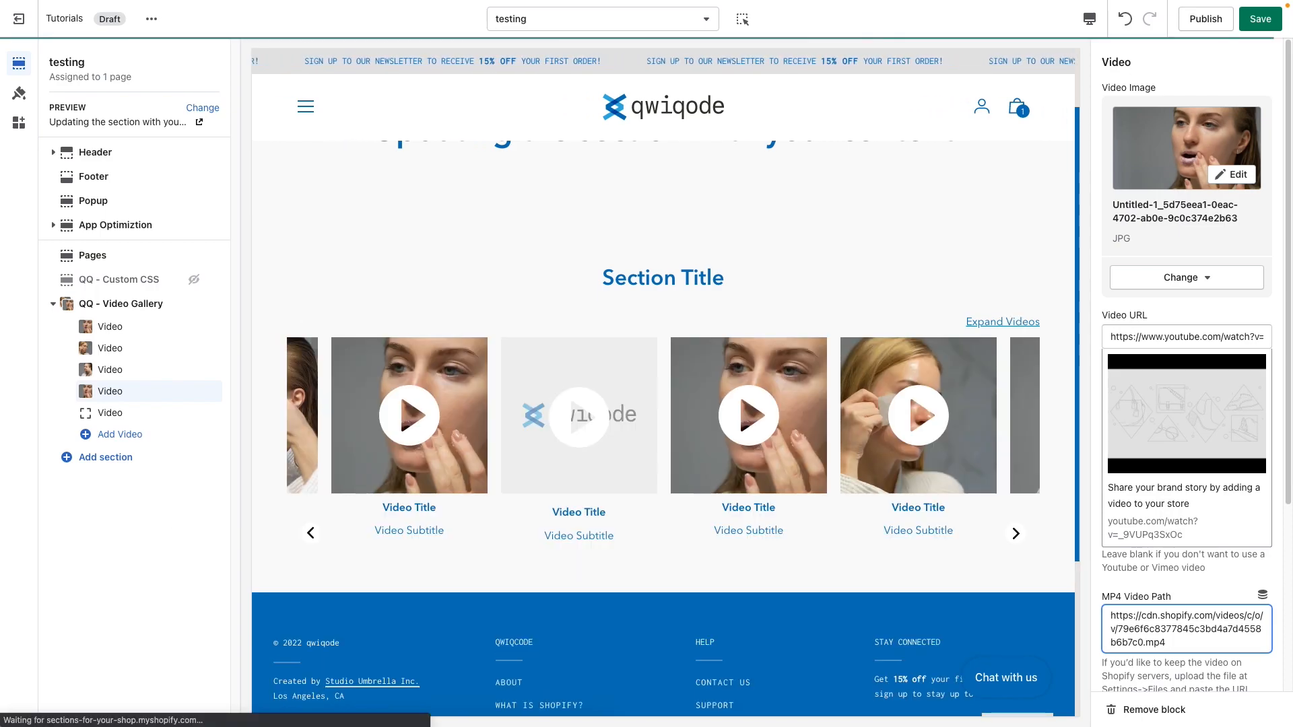
left_click(142, 414)
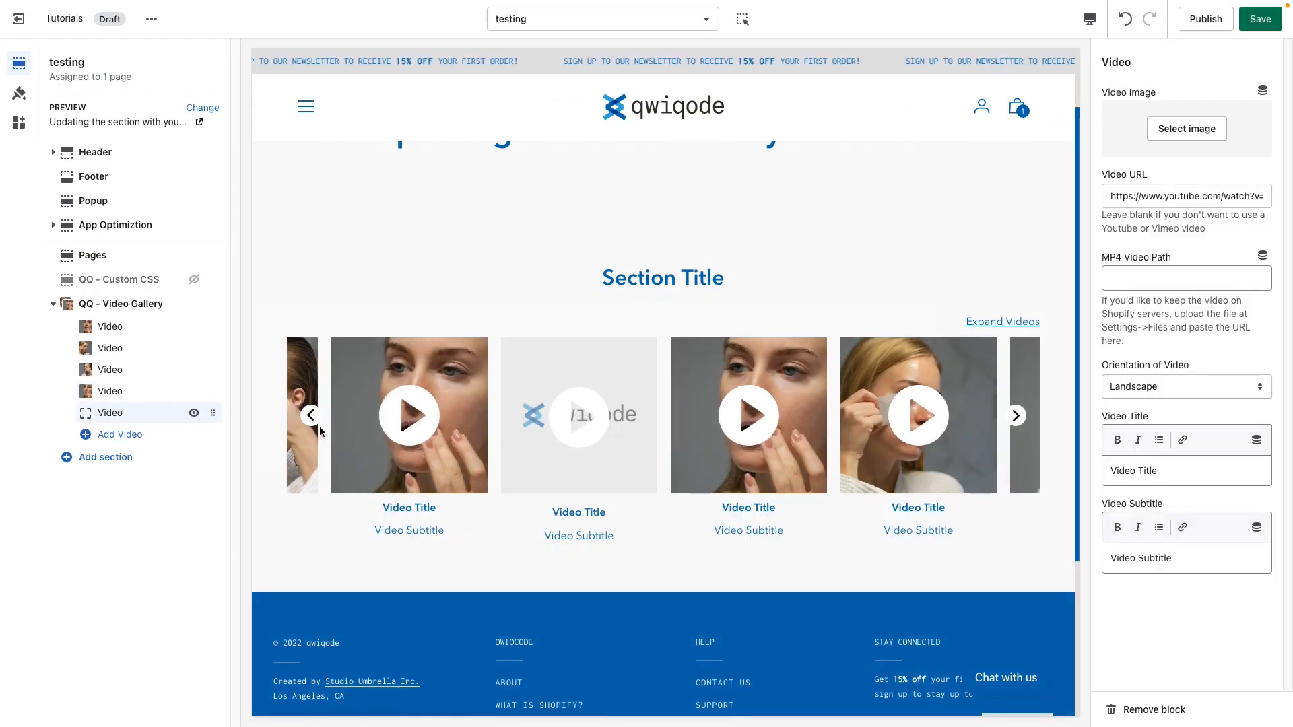
left_click(1172, 128)
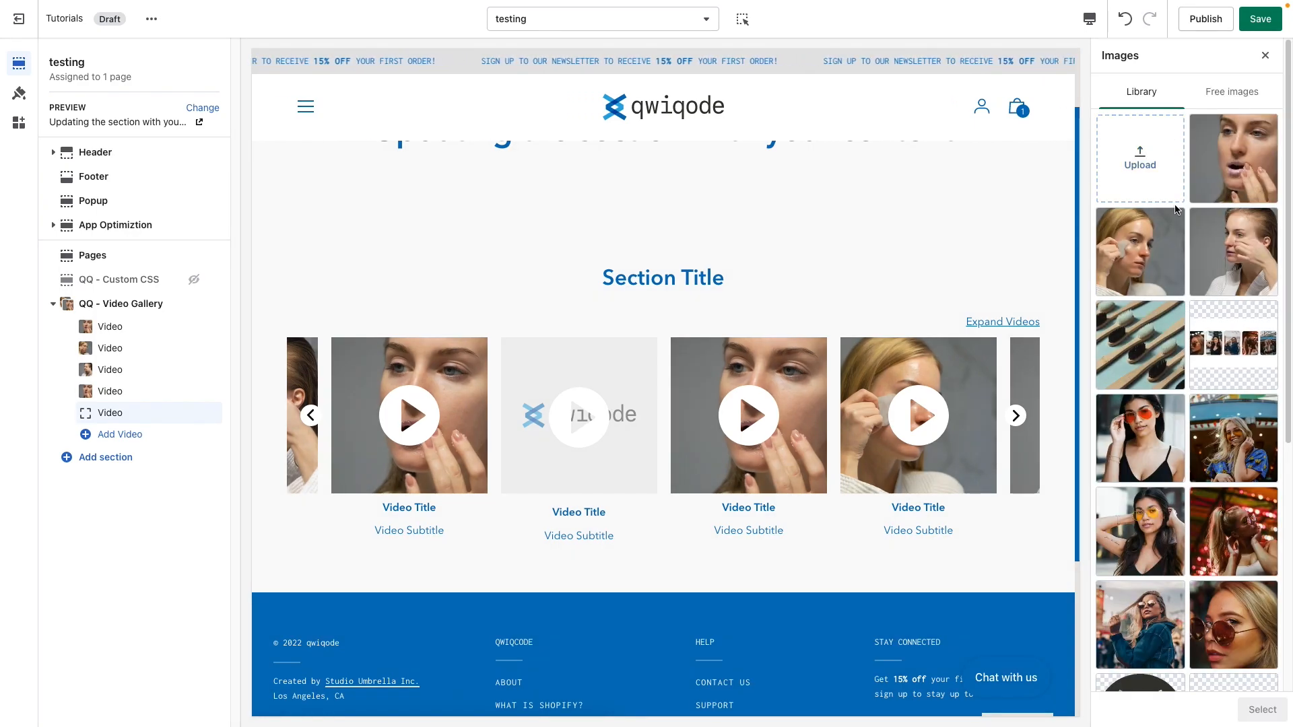
left_click(1218, 259)
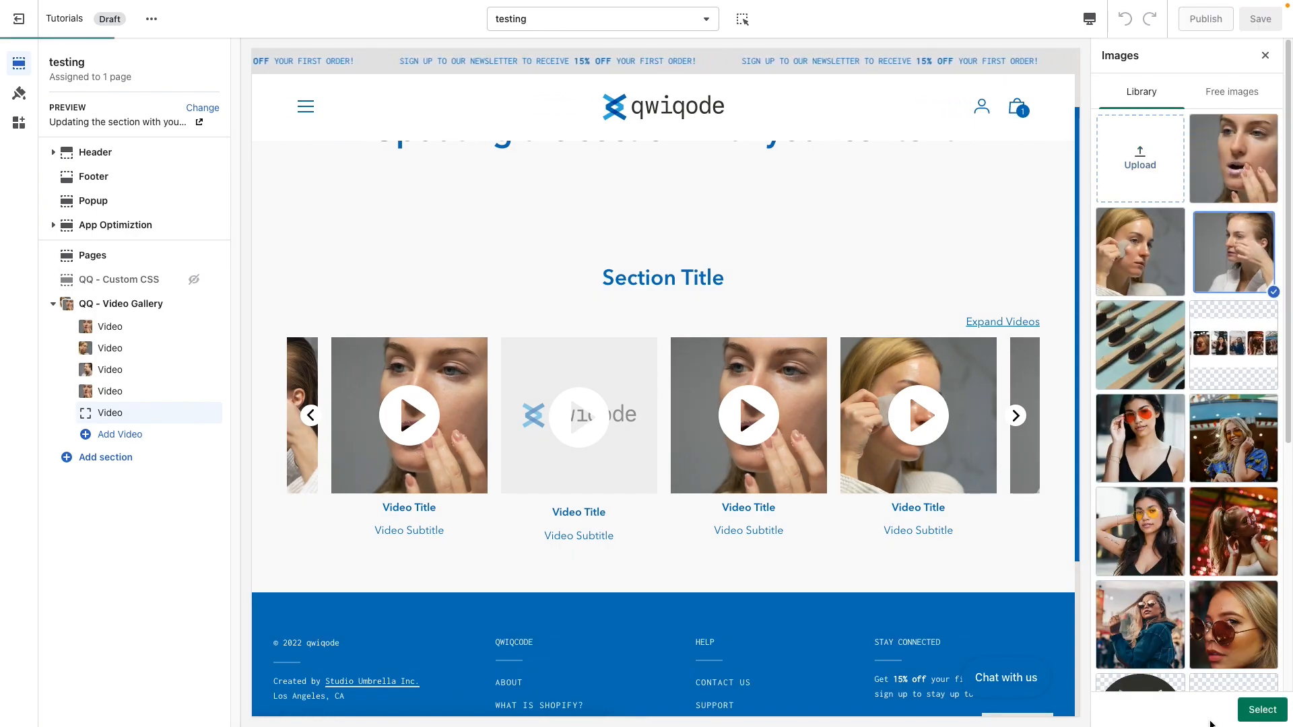
left_click(1262, 709)
left_click(1160, 618)
key("ctrl+v")
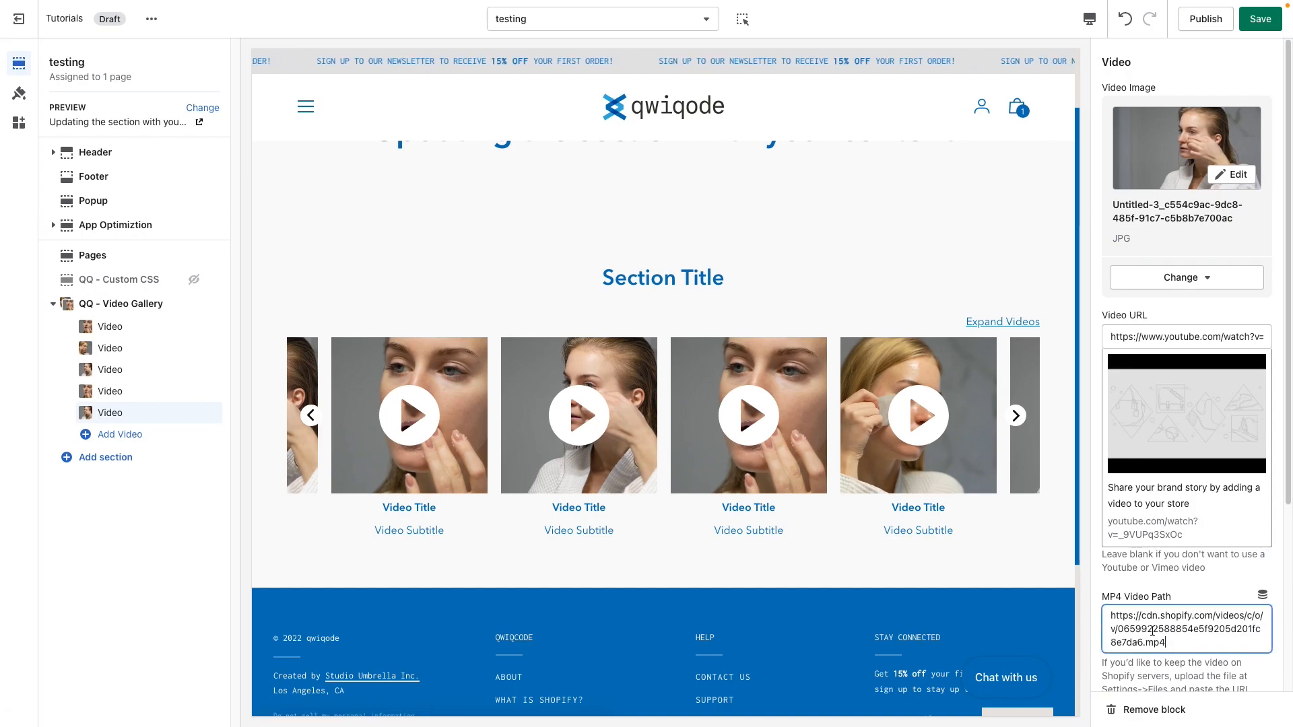
- Set the fifth video's orientation to Portrait and advance the gallery carousel in the page preview
scroll(1155, 572, "down", 4)
left_click(1147, 498)
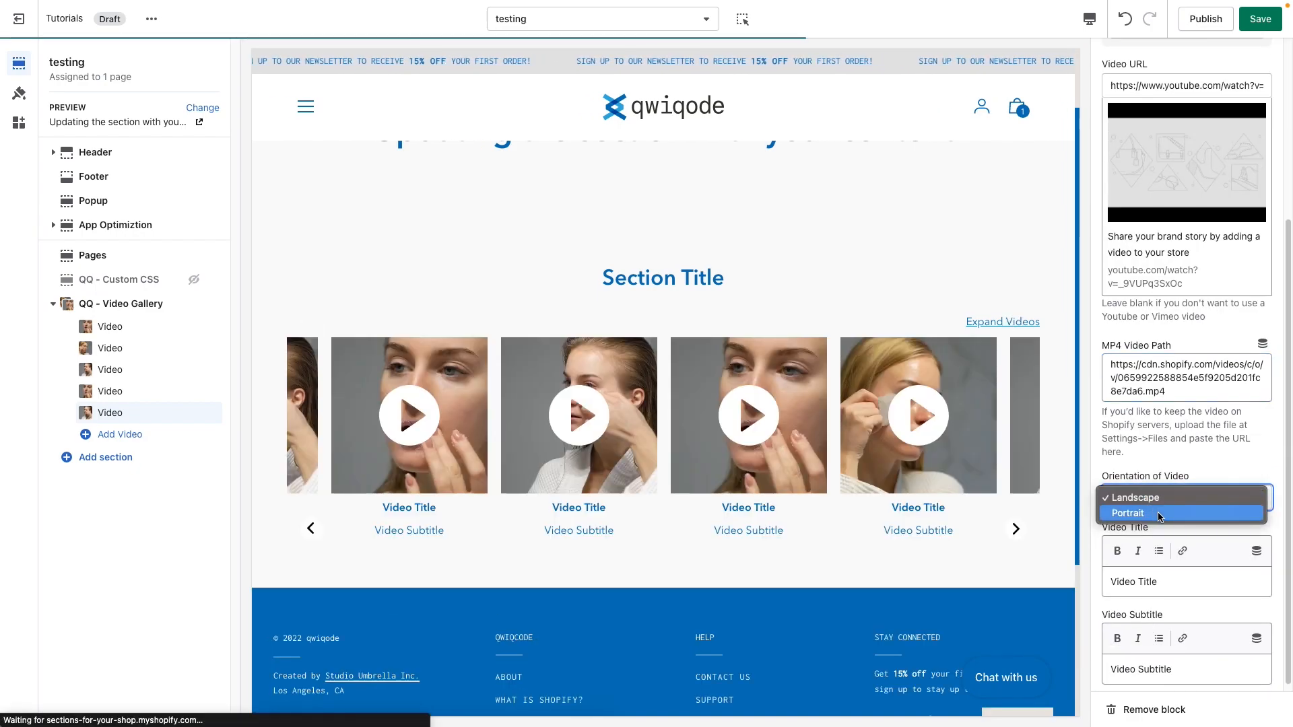
left_click(1145, 513)
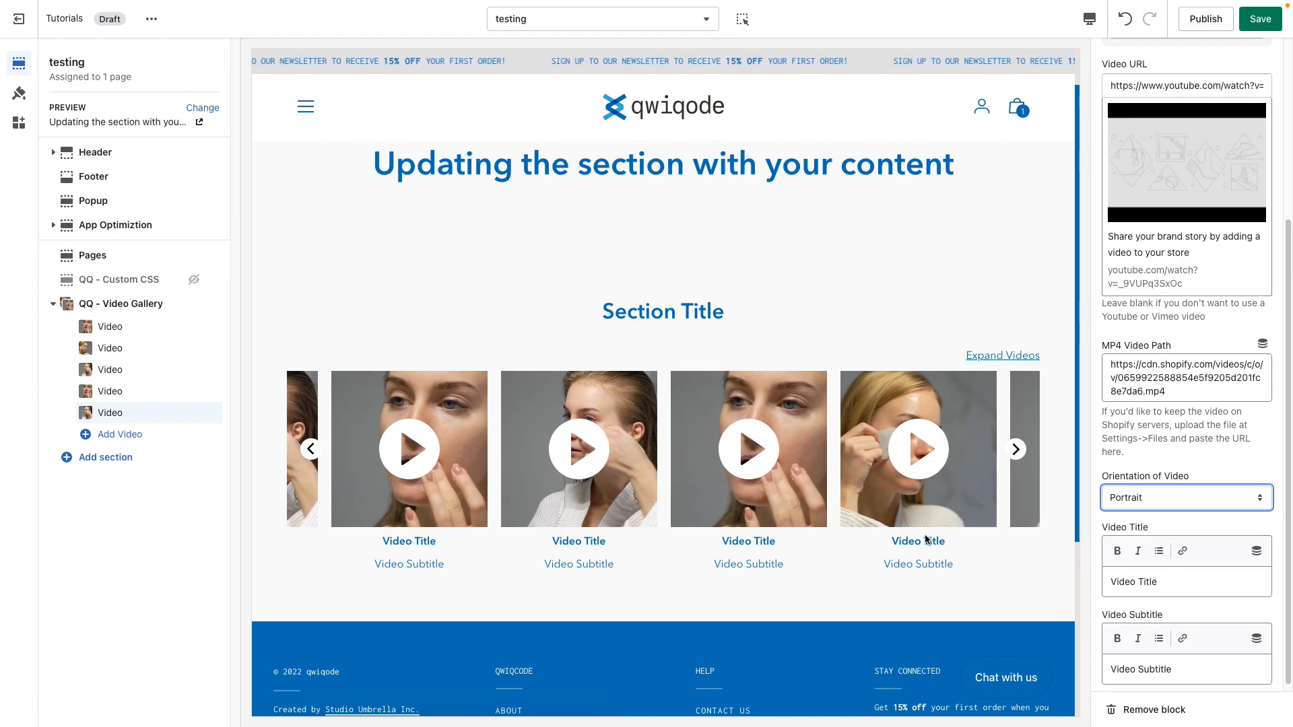
left_click(1016, 451)
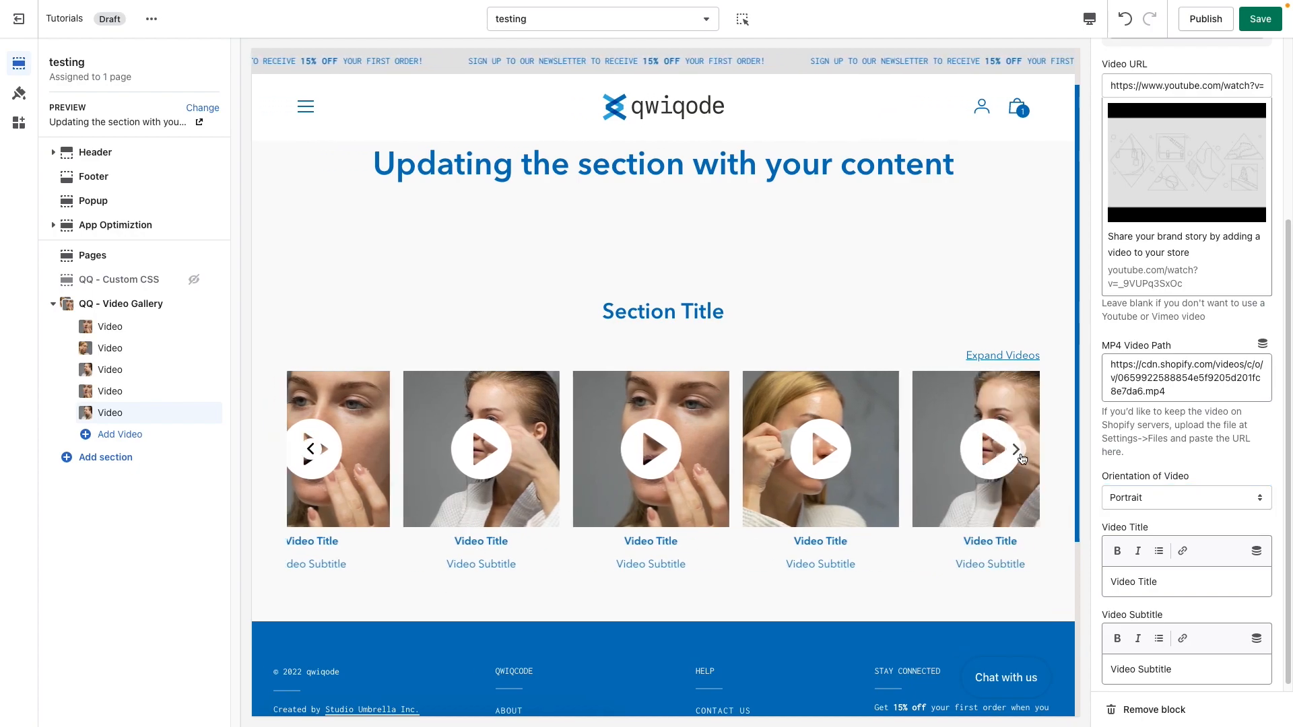
- Advance the gallery carousel through its video slides in the page preview
left_click(1022, 459)
left_click(1022, 459)
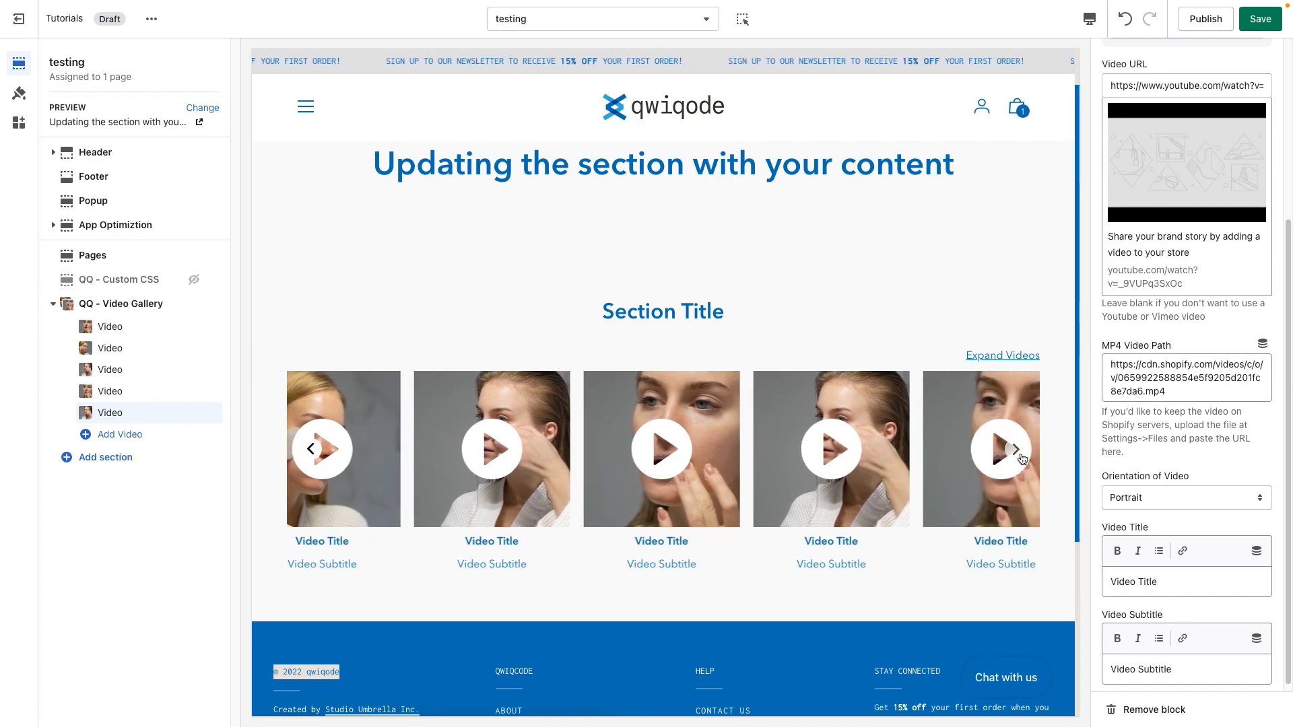
left_click(1022, 458)
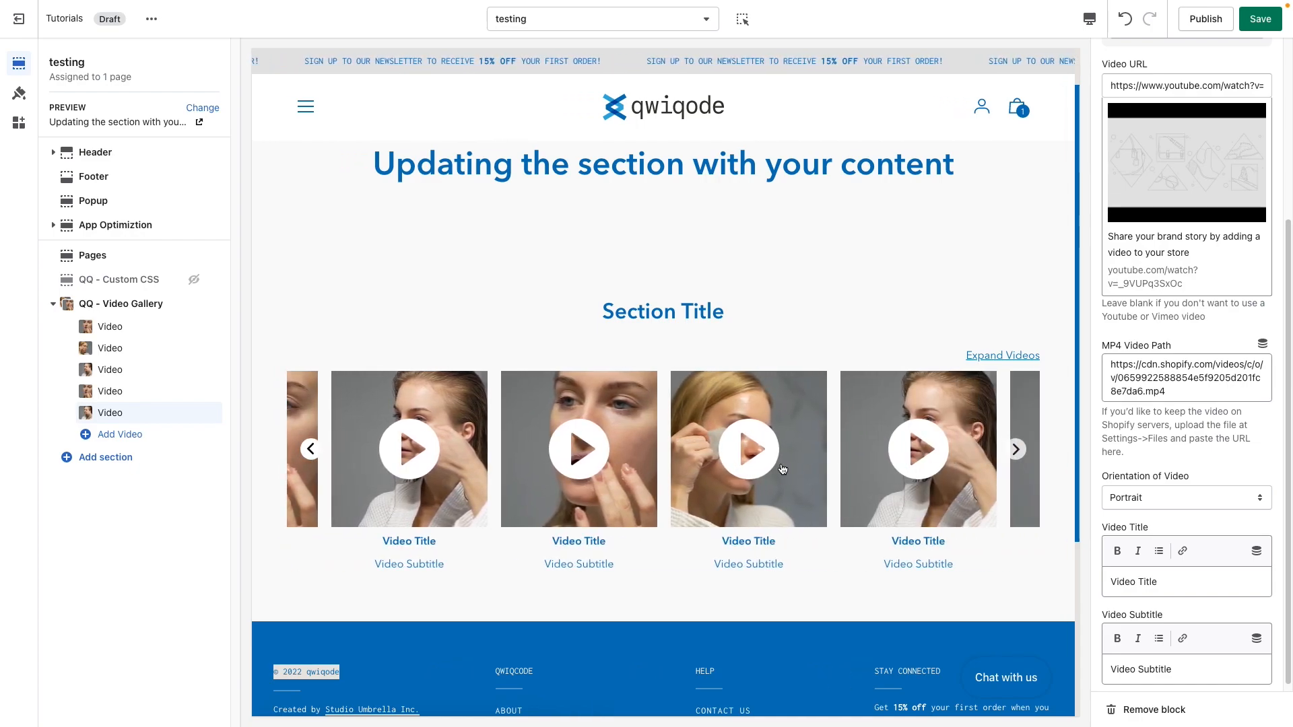
- Open a gallery video in the preview's pop-up player, page through the other landscape and portrait videos, and close the player
left_click(543, 516)
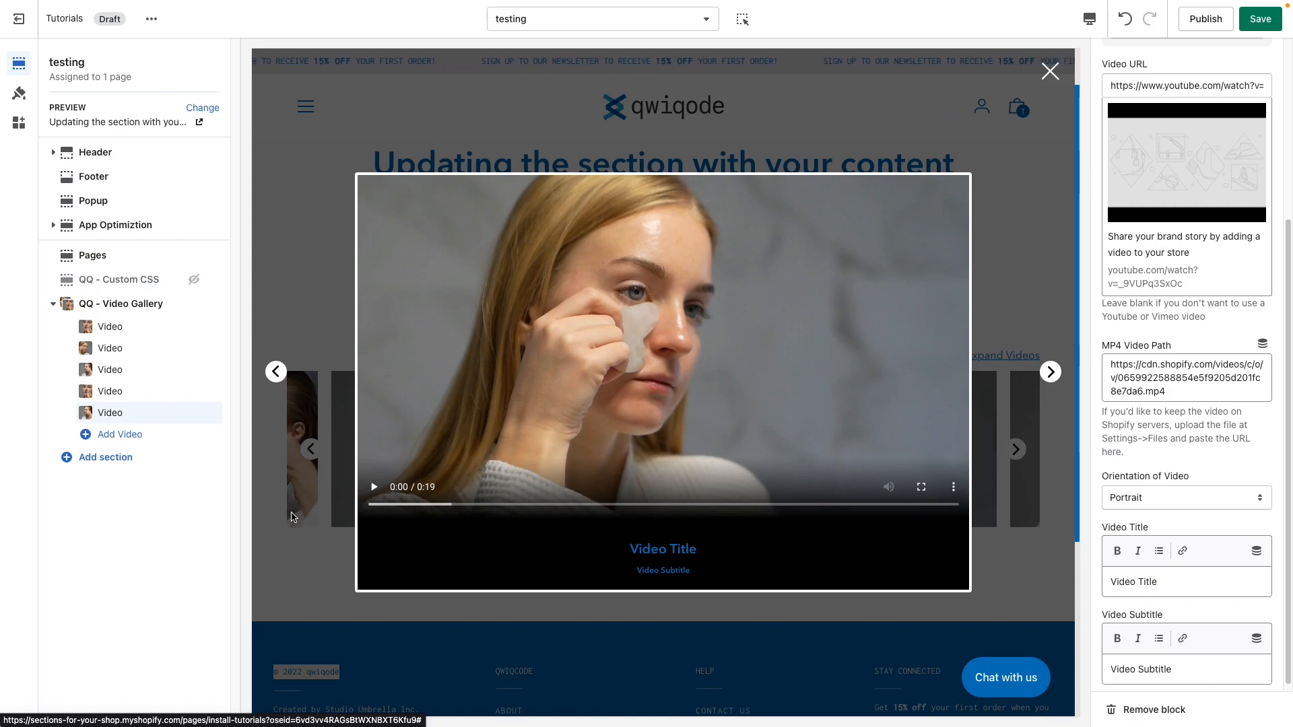
left_click(1051, 372)
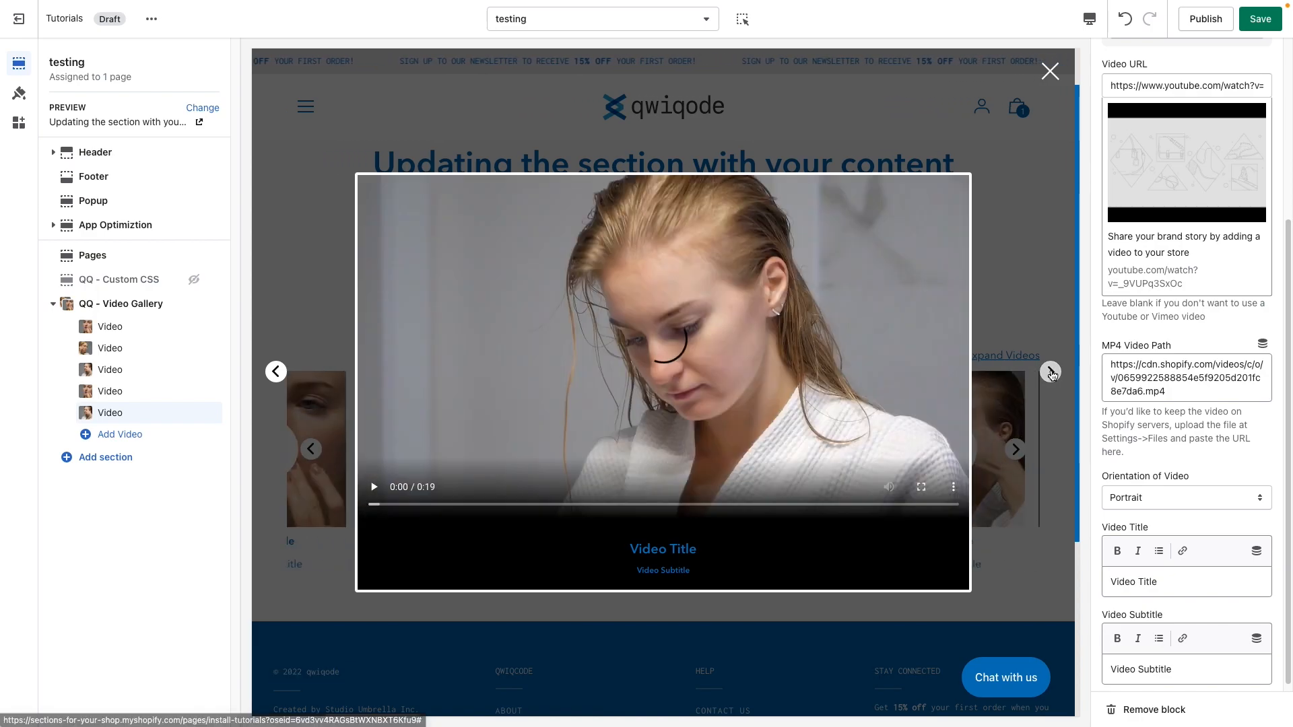
left_click(1051, 372)
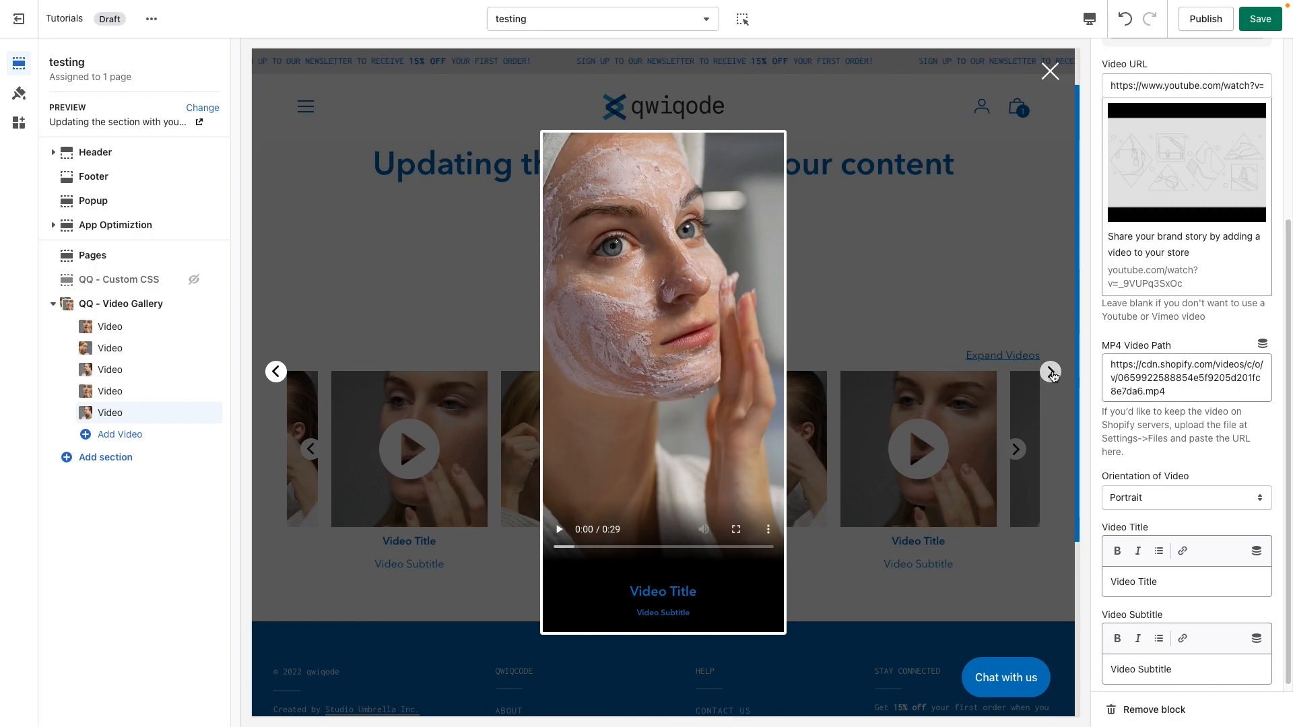
left_click(1050, 373)
left_click(1051, 373)
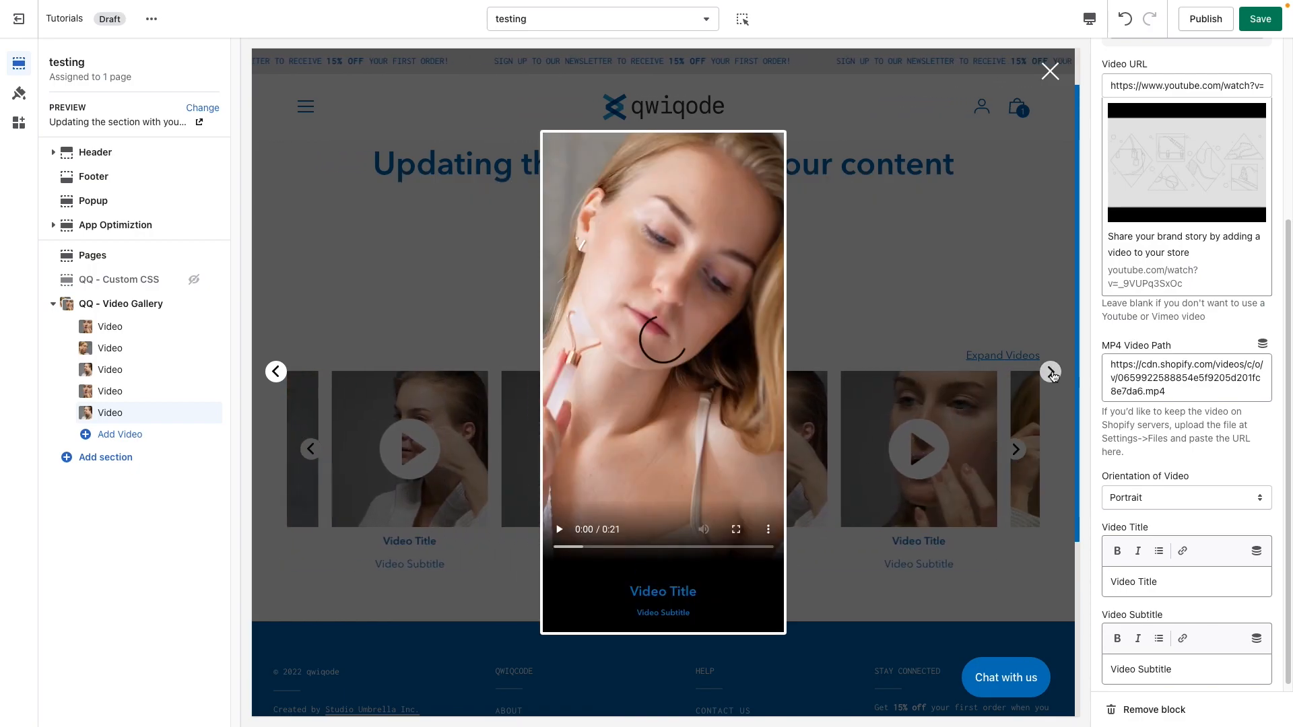
left_click(1051, 373)
left_click(1051, 372)
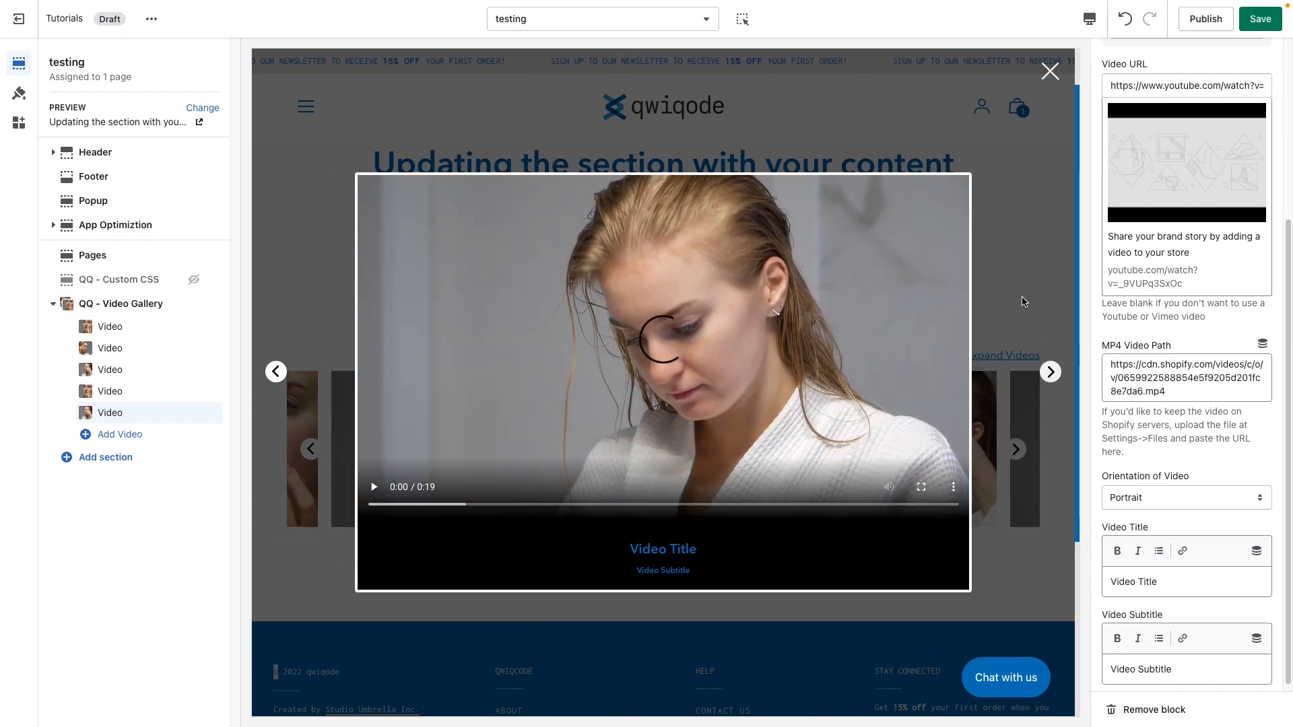
left_click(1022, 301)
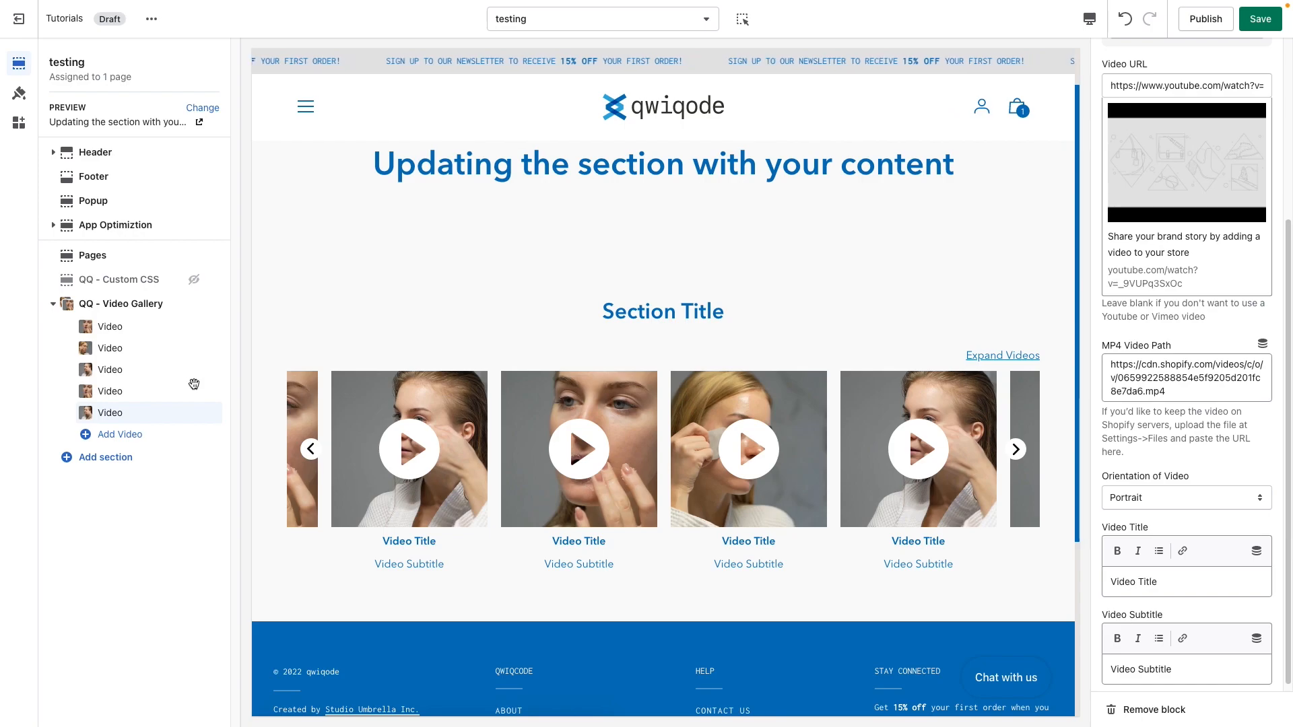
- Set the QQ - Video Gallery section title to "Our Skin Treatments"
left_click(122, 308)
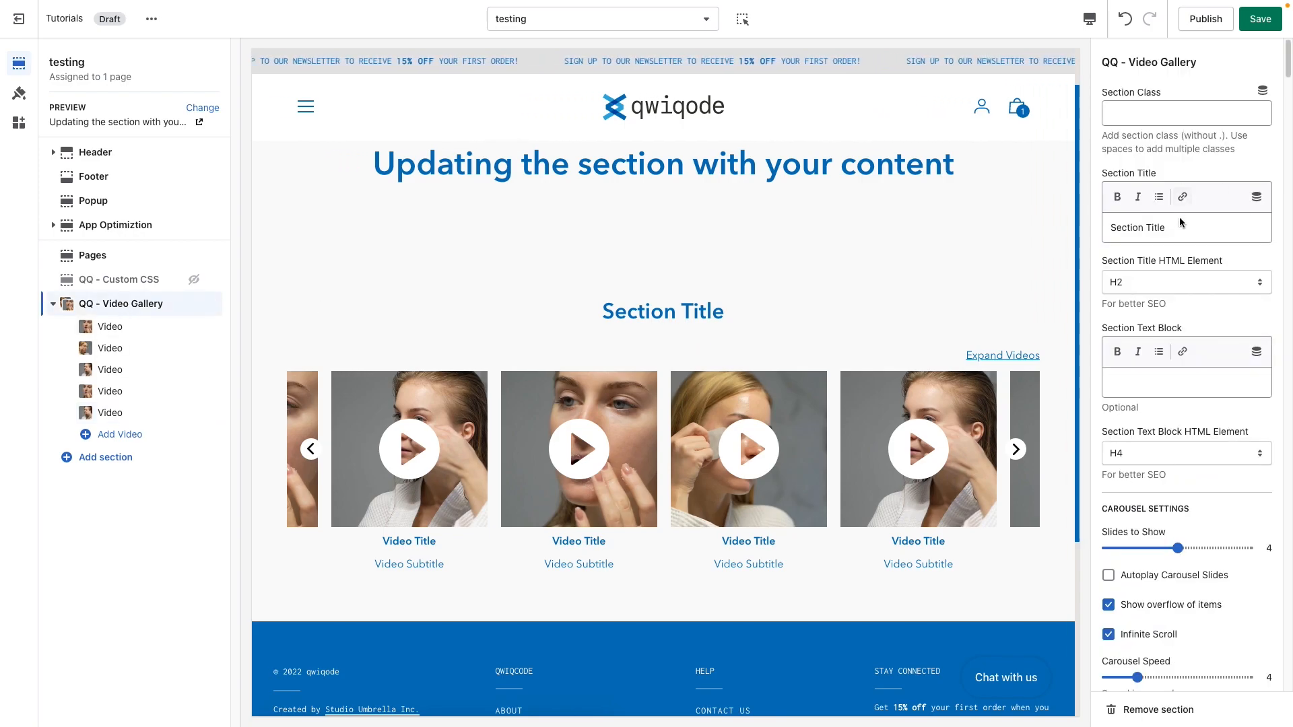
left_click_drag(713, 315, 602, 314)
left_click(672, 314)
triple_click(1206, 217)
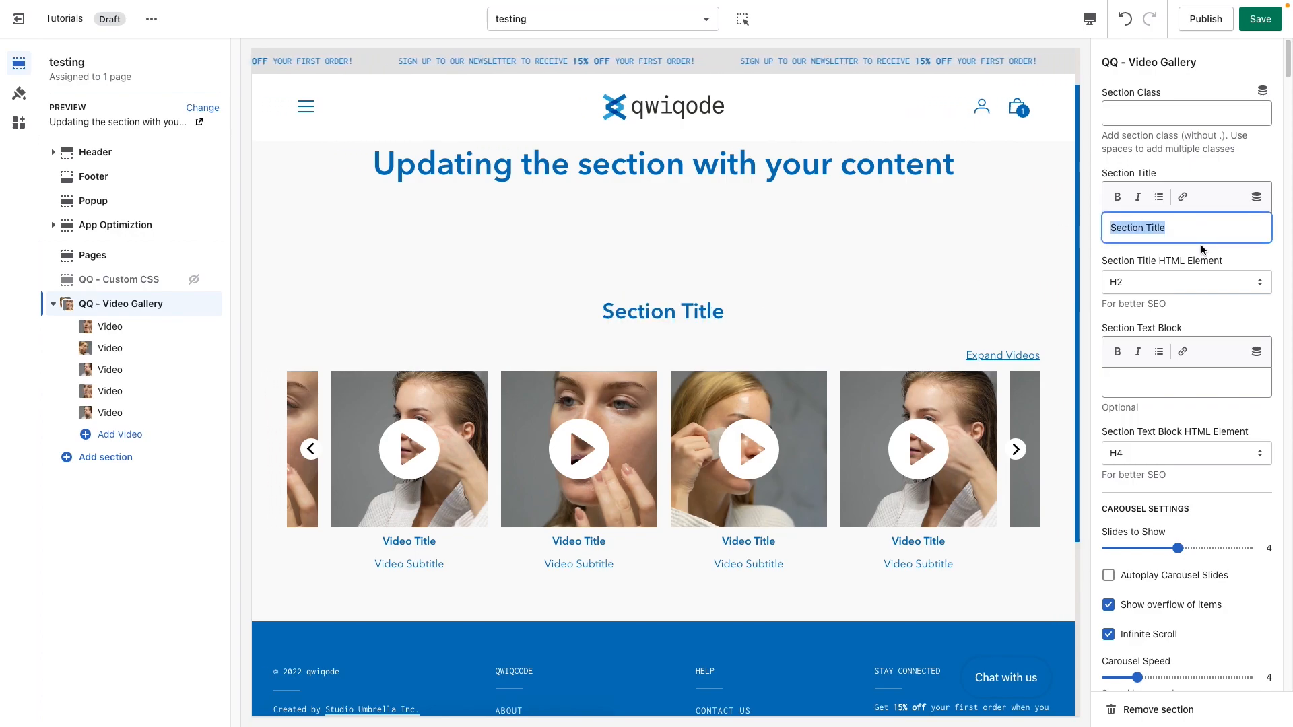
type("Our Fa")
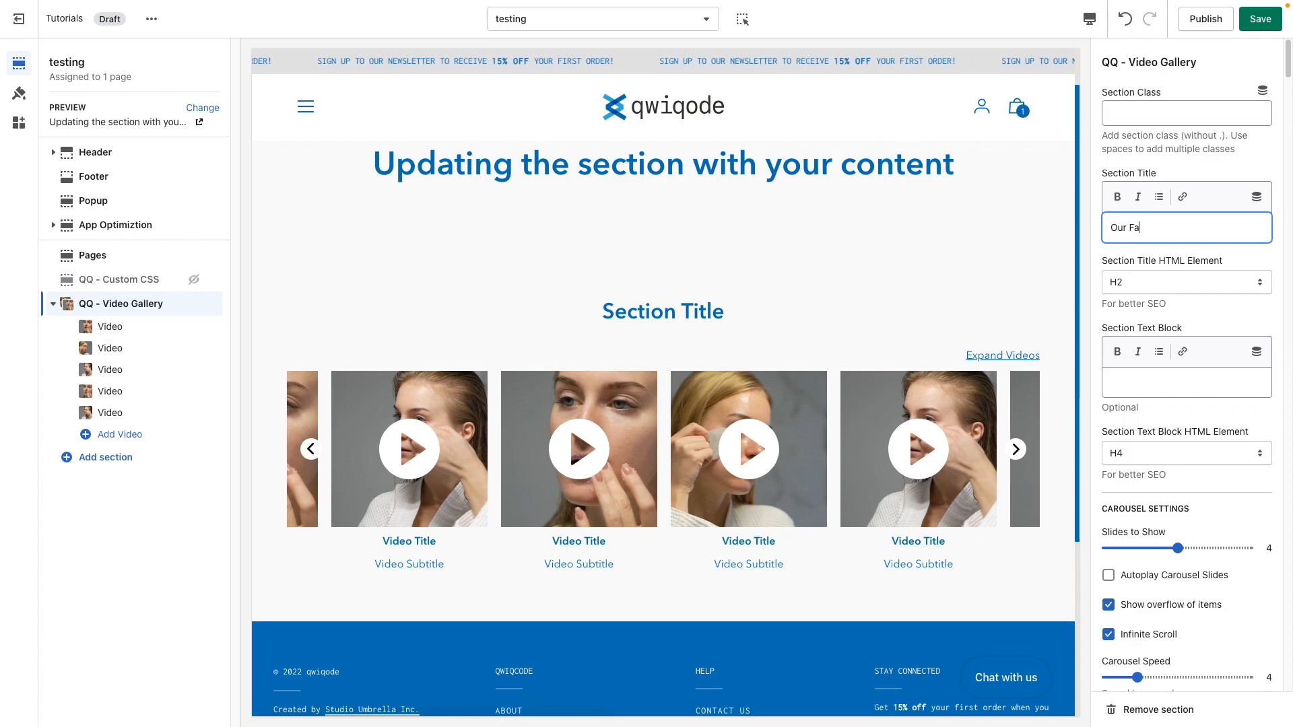
type("ce")
key("BackSpace")
key("BackSpace")
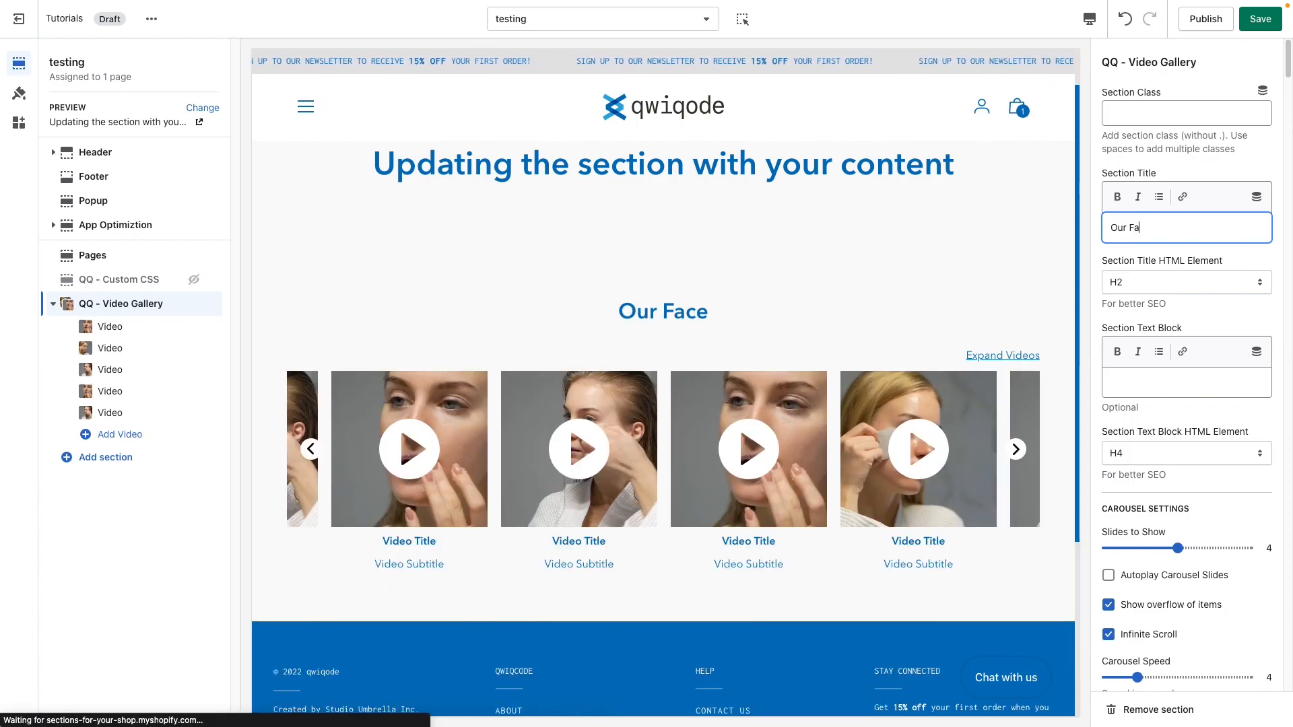
key("BackSpace")
key("BackSpace")
type("Sk")
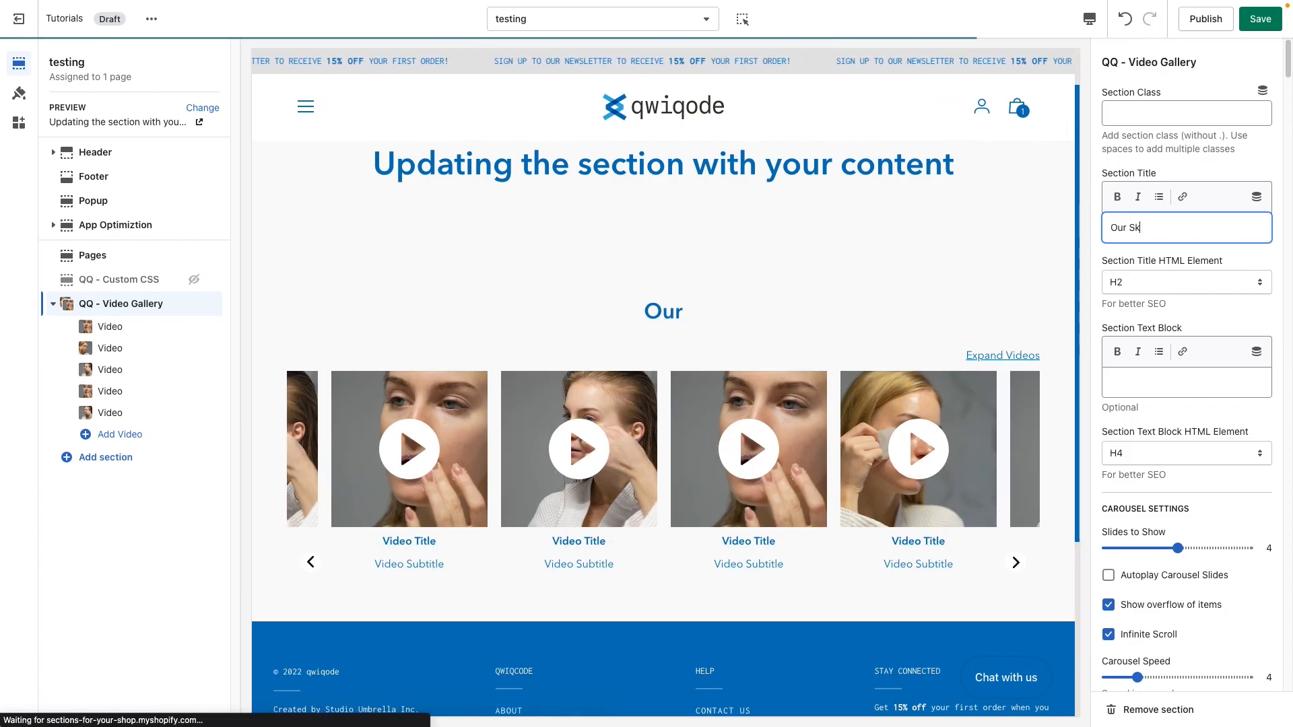
type("in treatments")
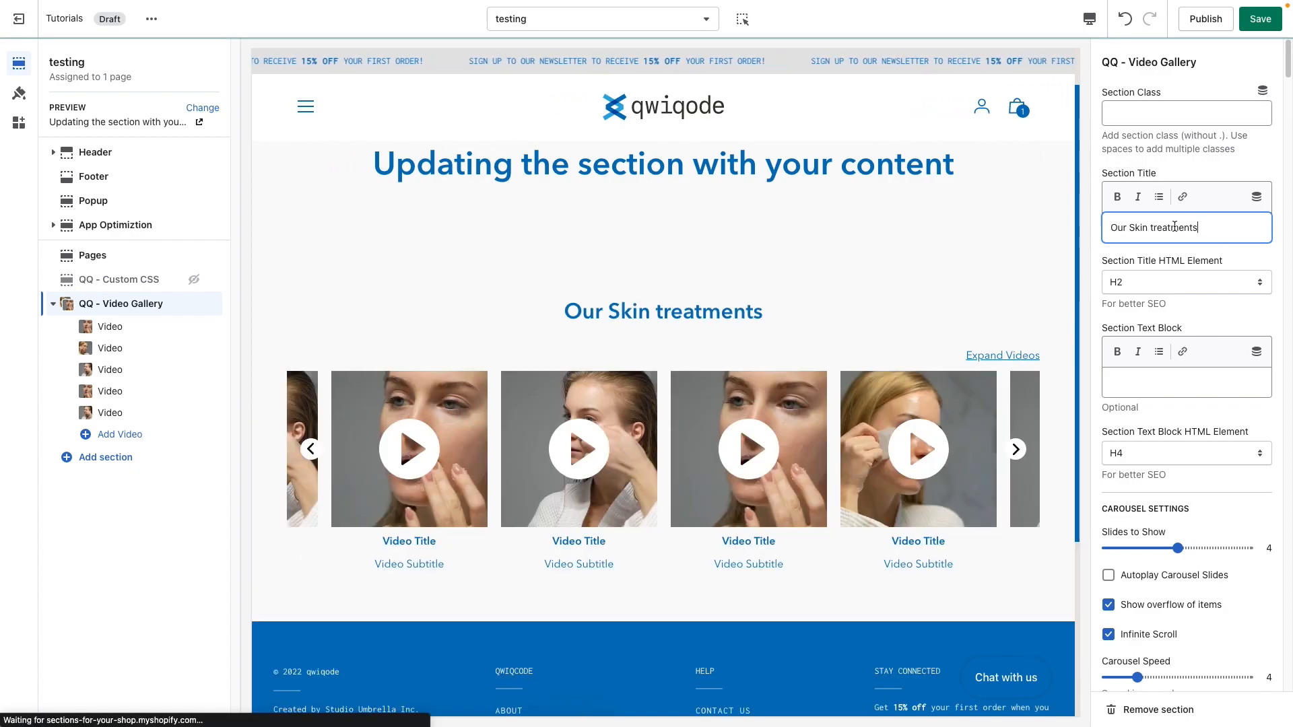
left_click(1156, 228)
key("BackSpace")
type("T")
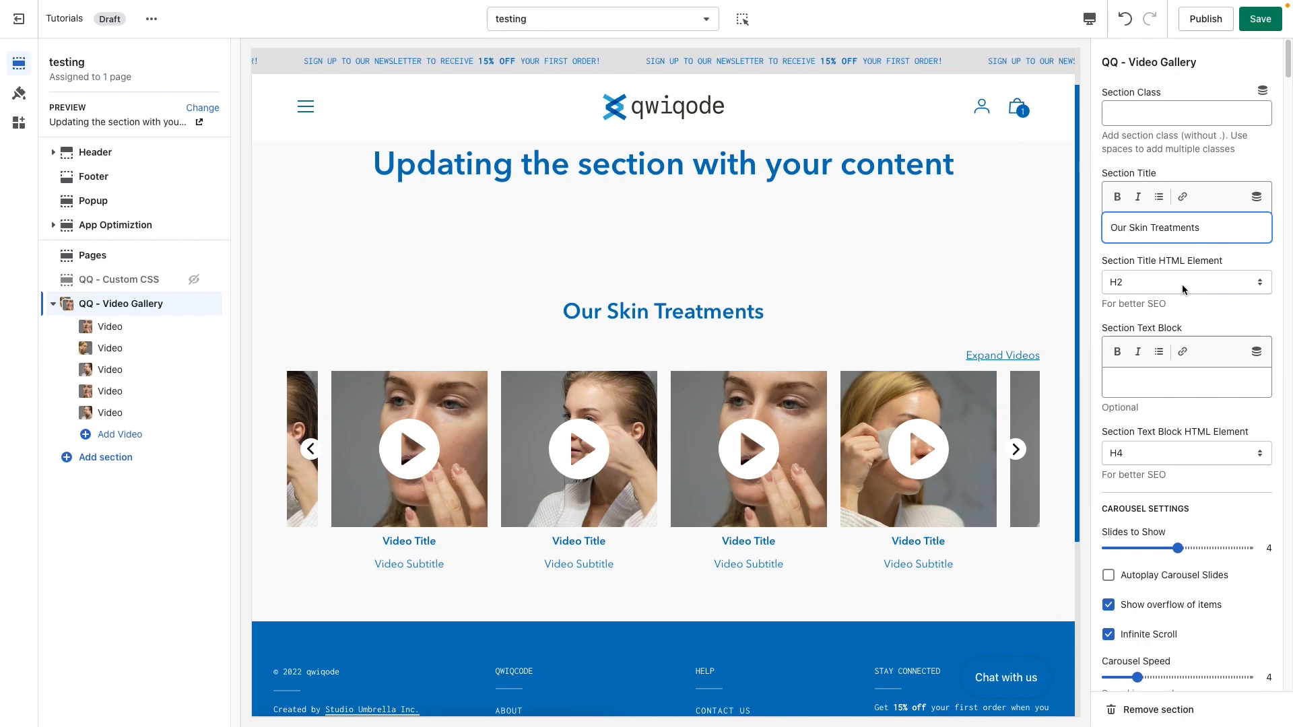
- Check the HTML element options for the section title and compare the page heading with the section title in the preview
left_click(1182, 284)
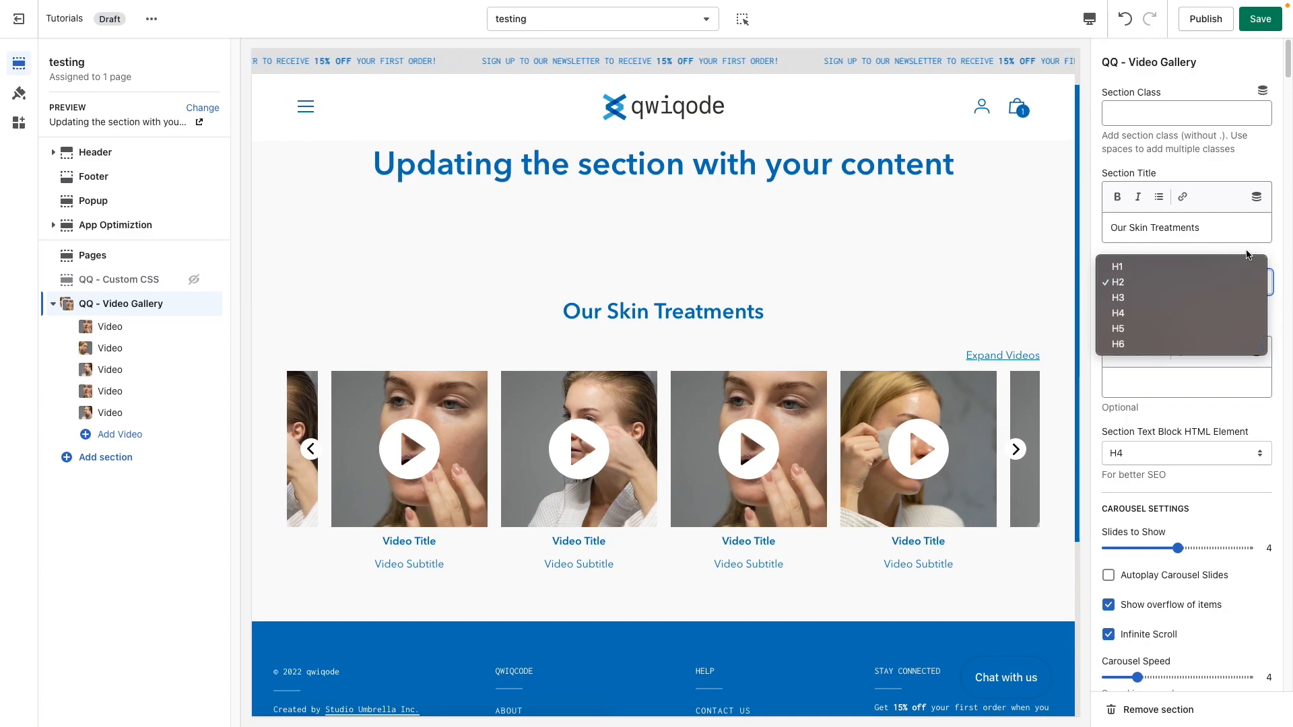
left_click(1153, 252)
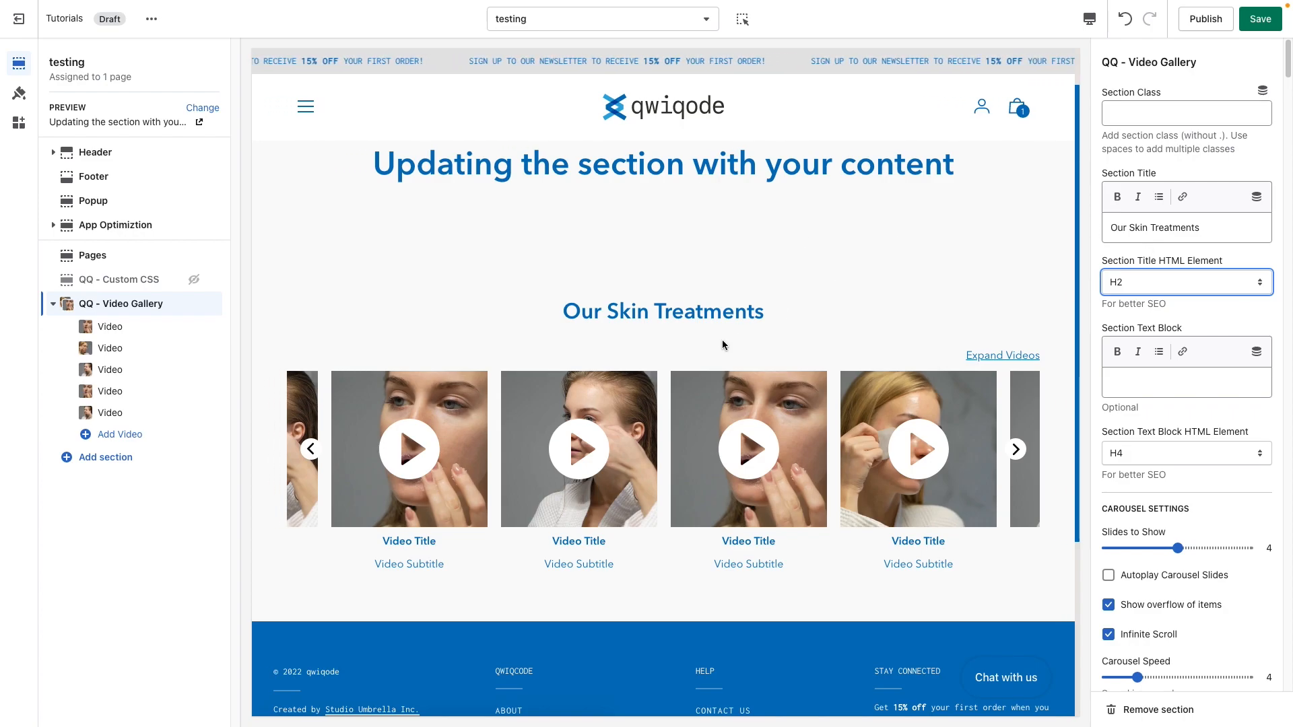
left_click_drag(774, 167, 584, 167)
left_click(594, 167)
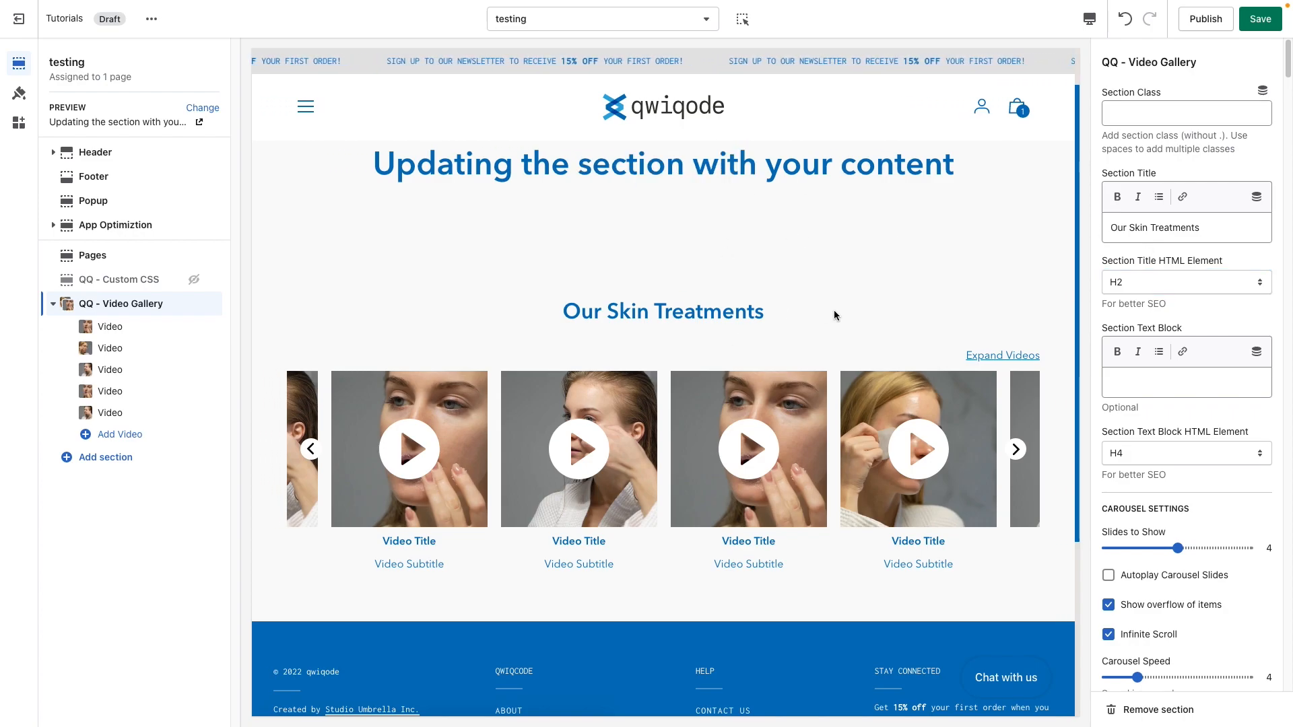
left_click_drag(731, 313, 572, 311)
left_click(706, 320)
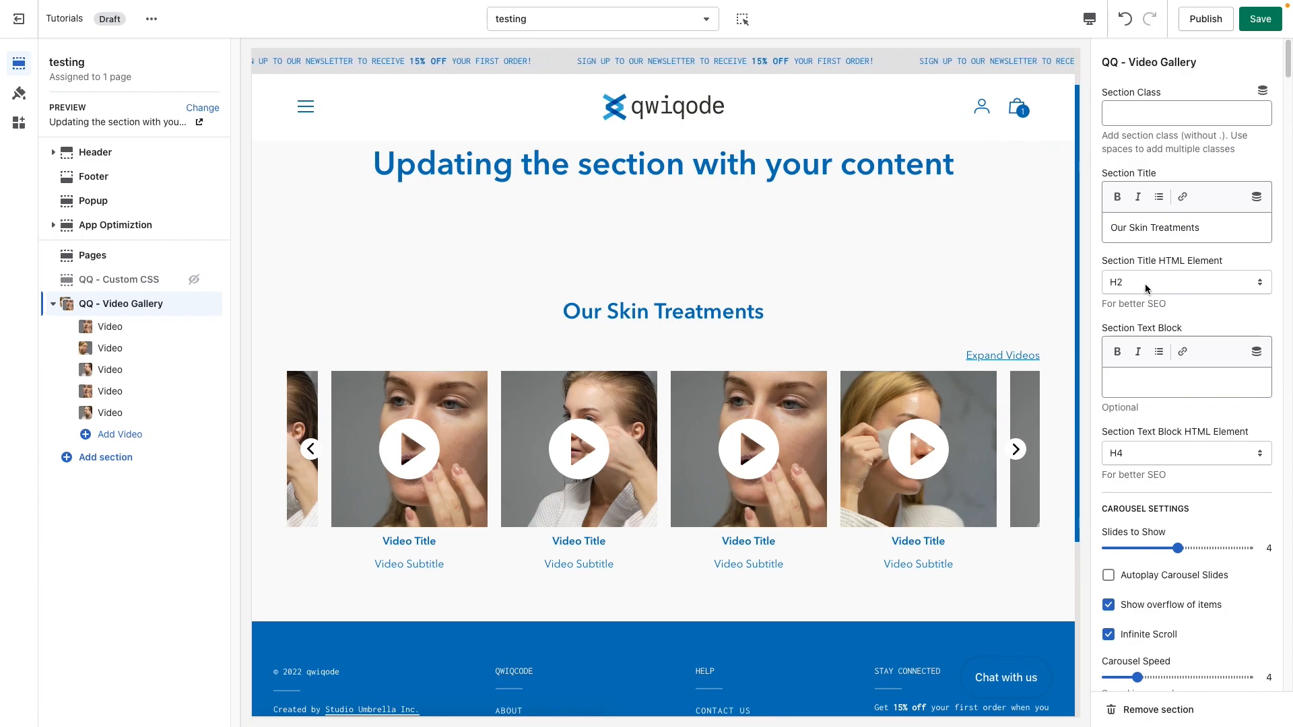
- Try H4 and H3 as the section title's HTML element, and set it back to H2
left_click(1169, 280)
left_click(1166, 310)
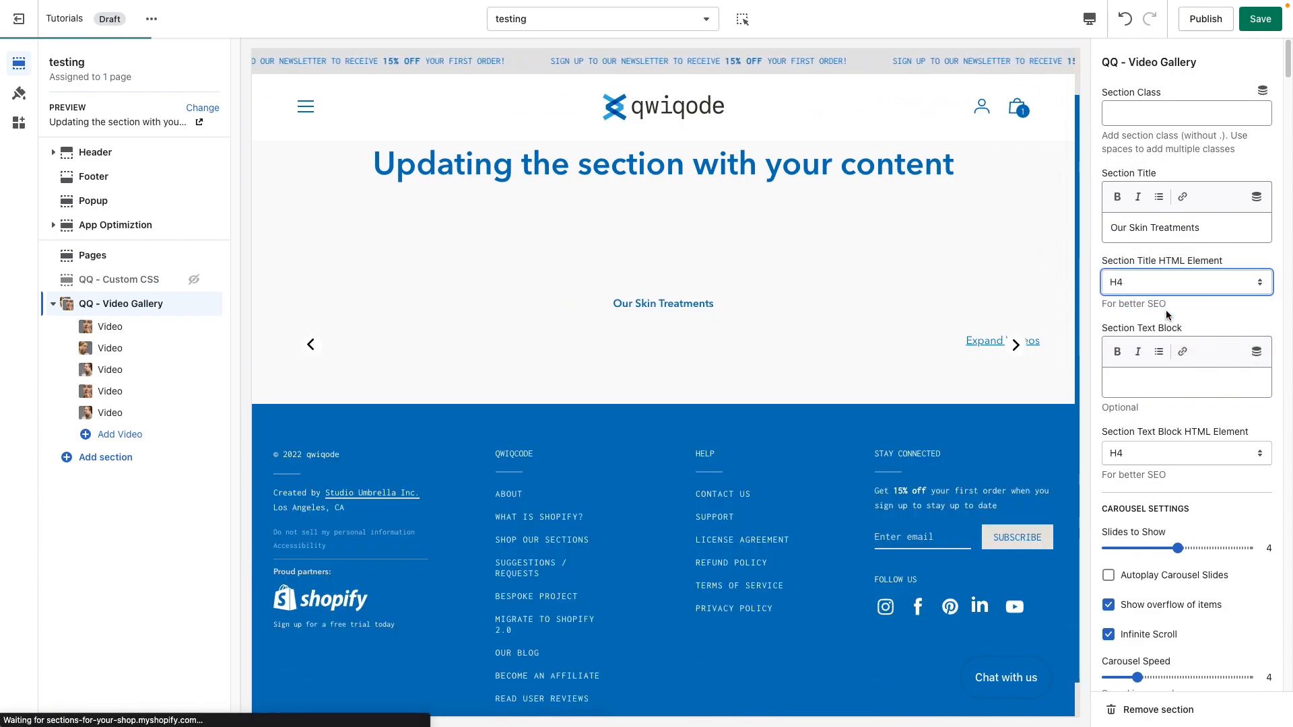
left_click(1162, 280)
left_click(1161, 268)
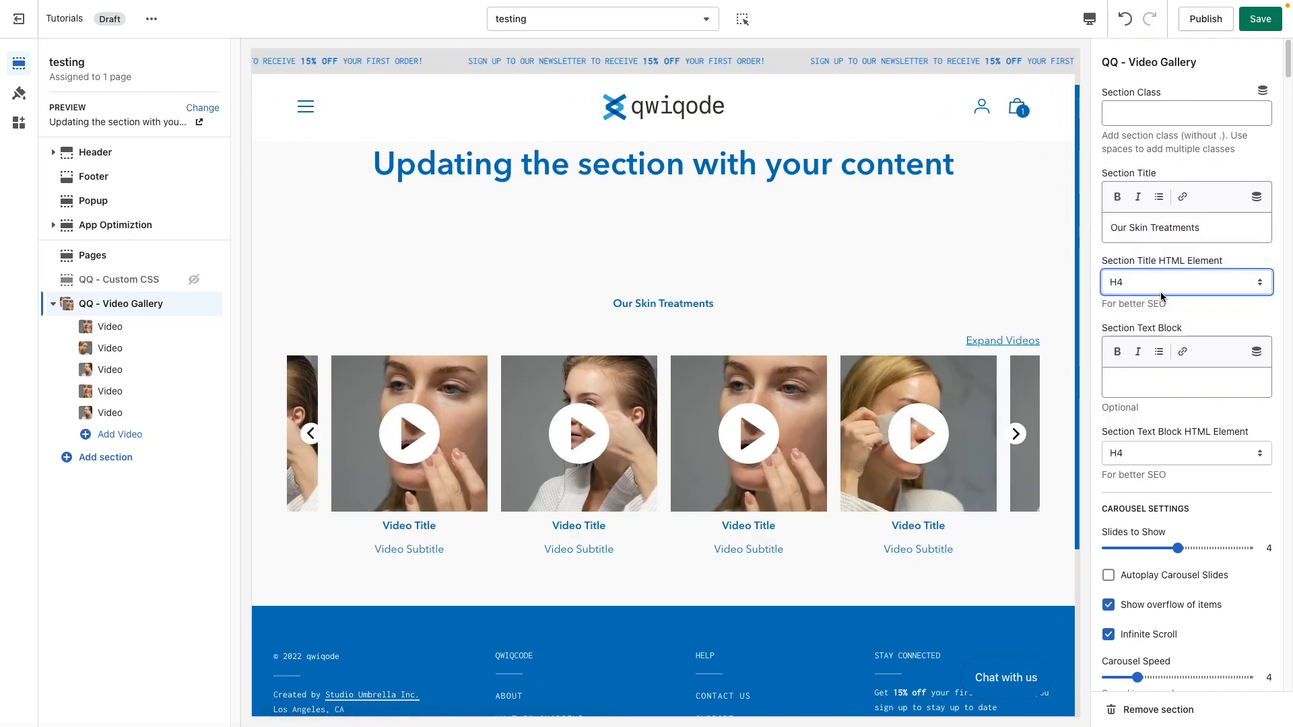
left_click(1161, 281)
left_click(1162, 267)
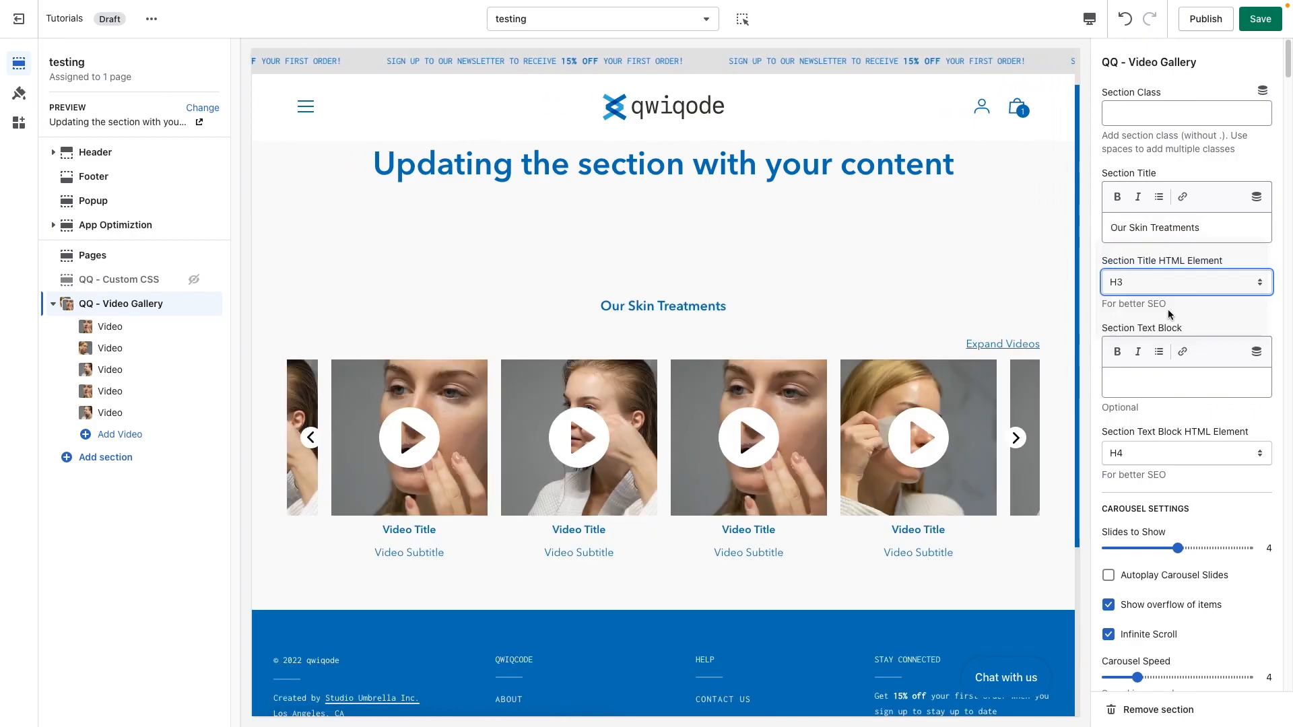
- Enter "adsf adf asdf asdf asdf asdfasf" as the section text block and keep its HTML element at H4
left_click(1158, 382)
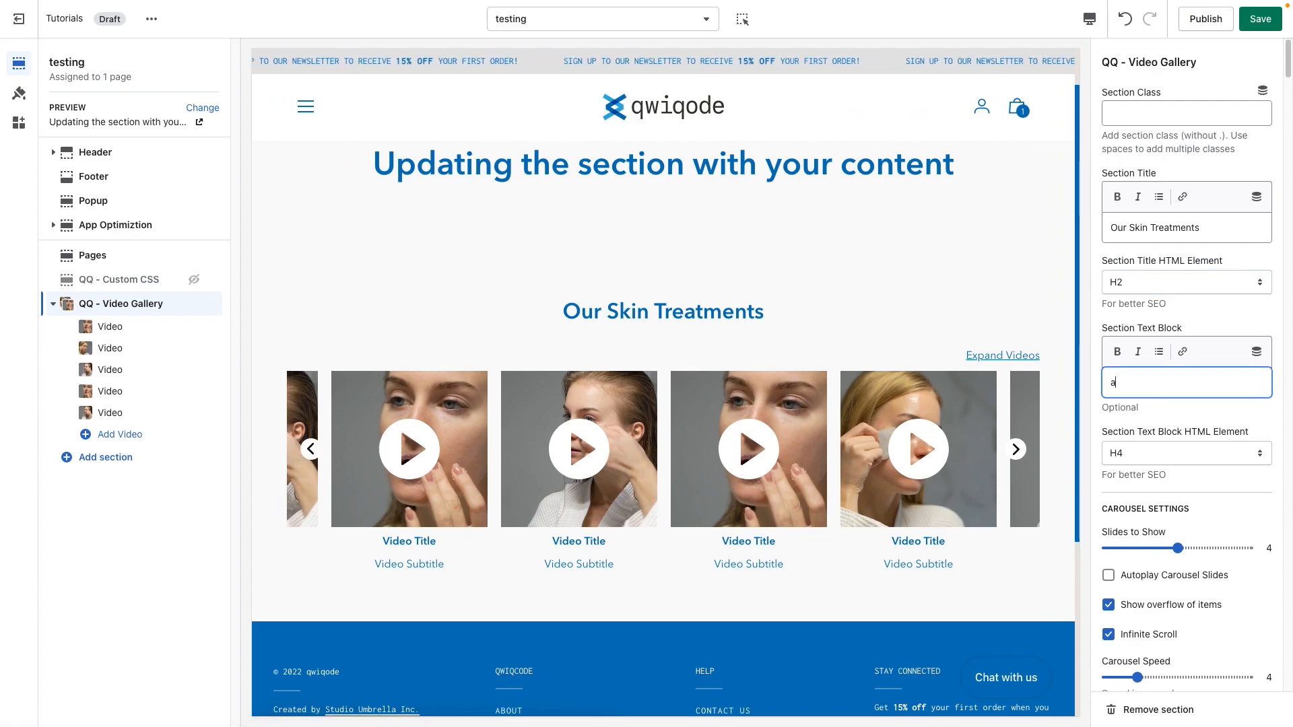
type("adsf adf asdf asdf asdf asdfasf")
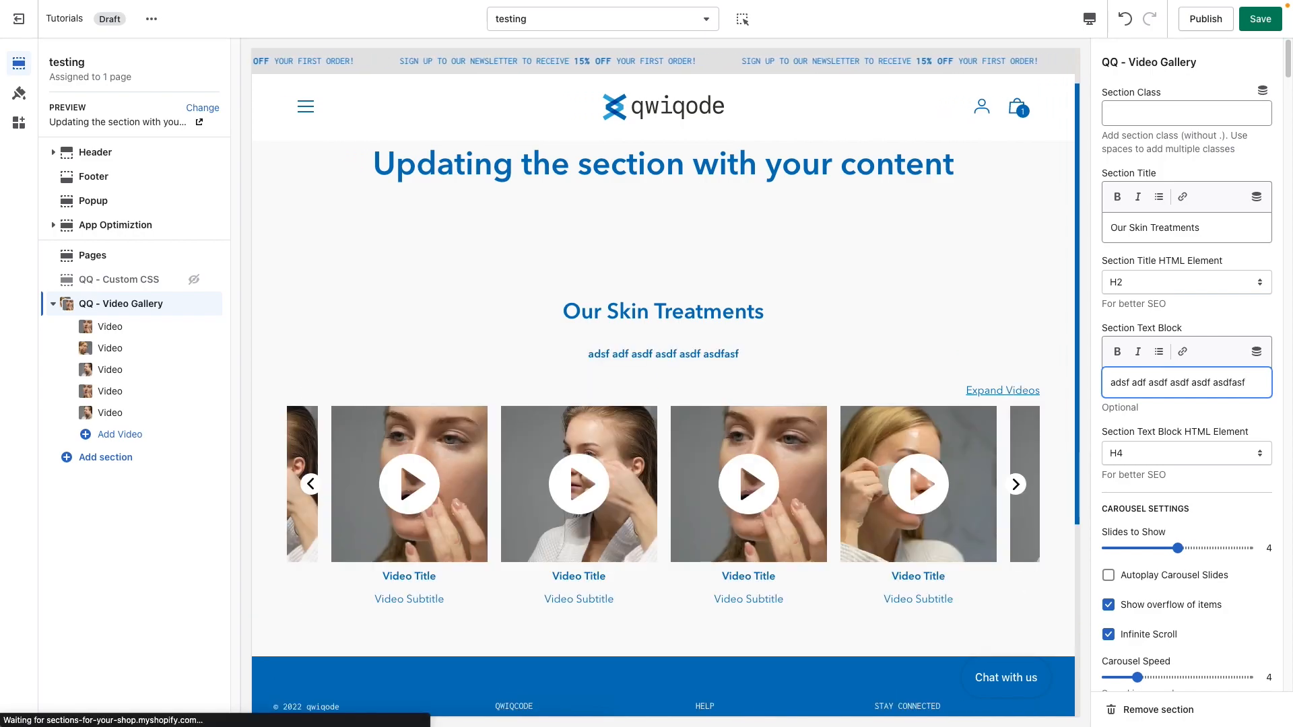
left_click(1150, 458)
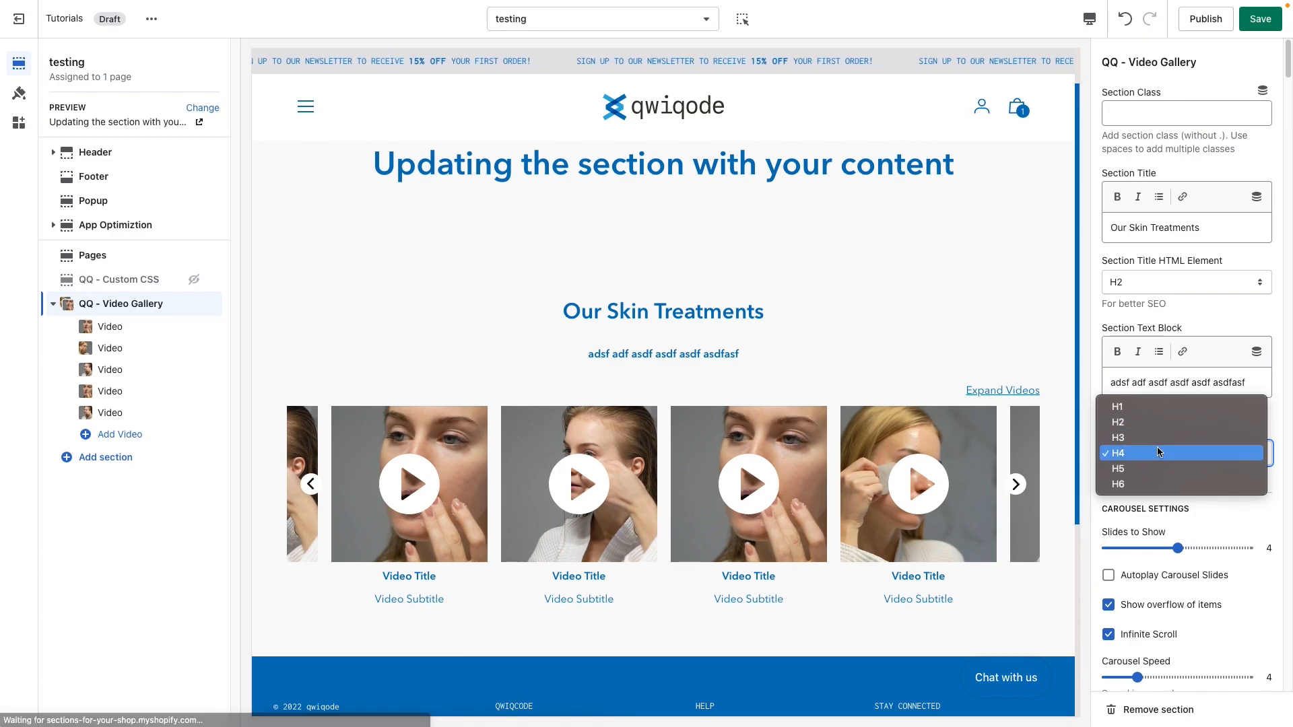
left_click(1259, 513)
- Set the carousel to show 3 slides and move through the gallery in the page preview
scroll(1165, 465, "down", 2)
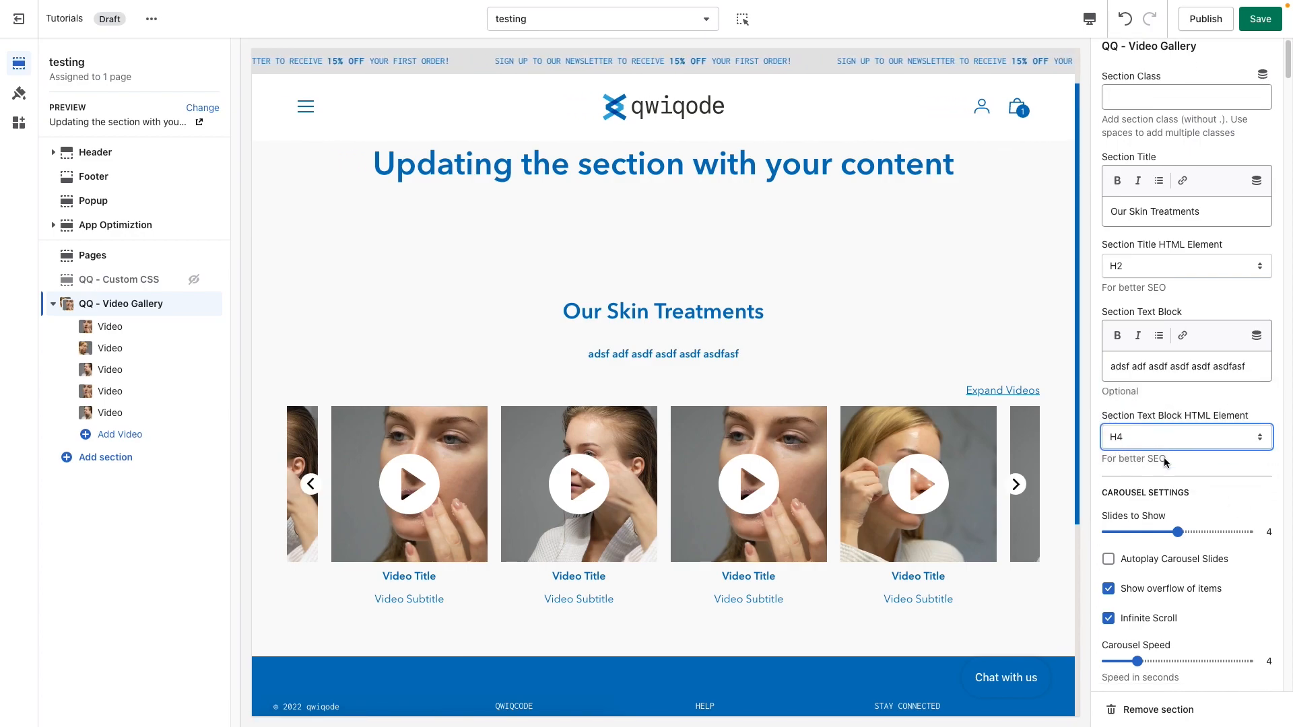
scroll(1161, 455, "down", 3)
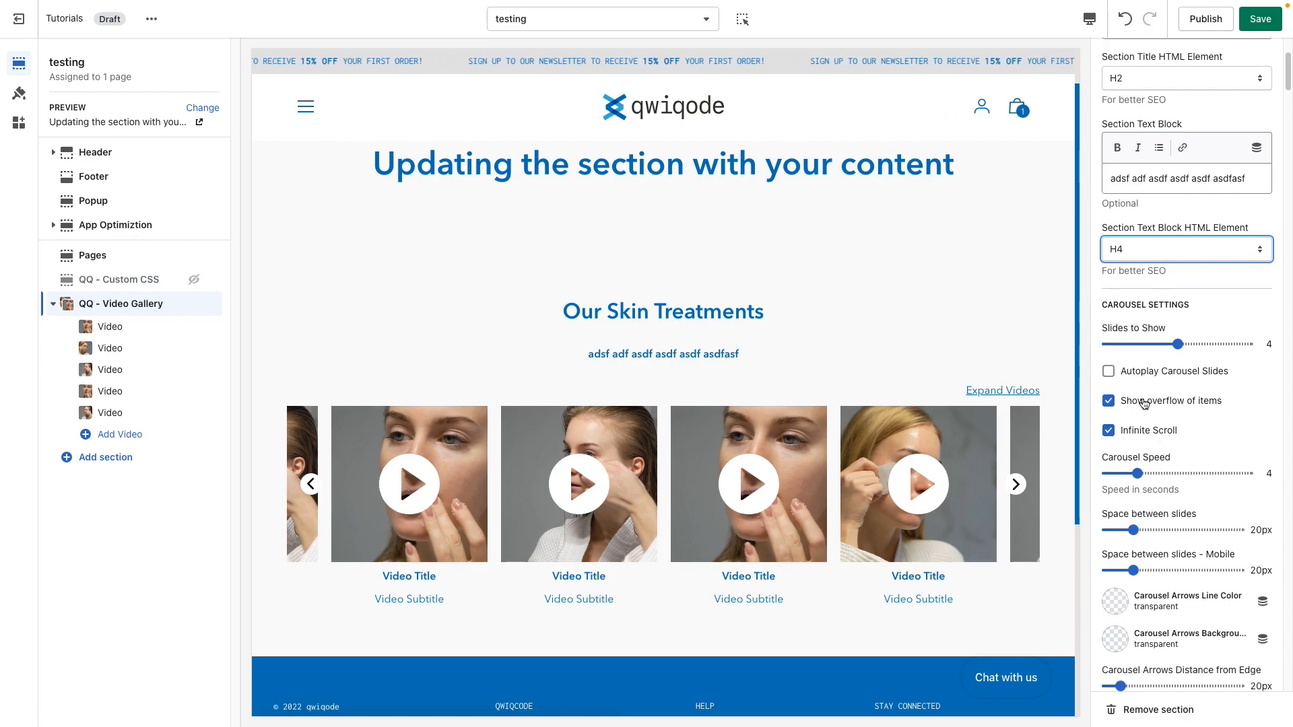
scroll(1145, 401, "down", 1)
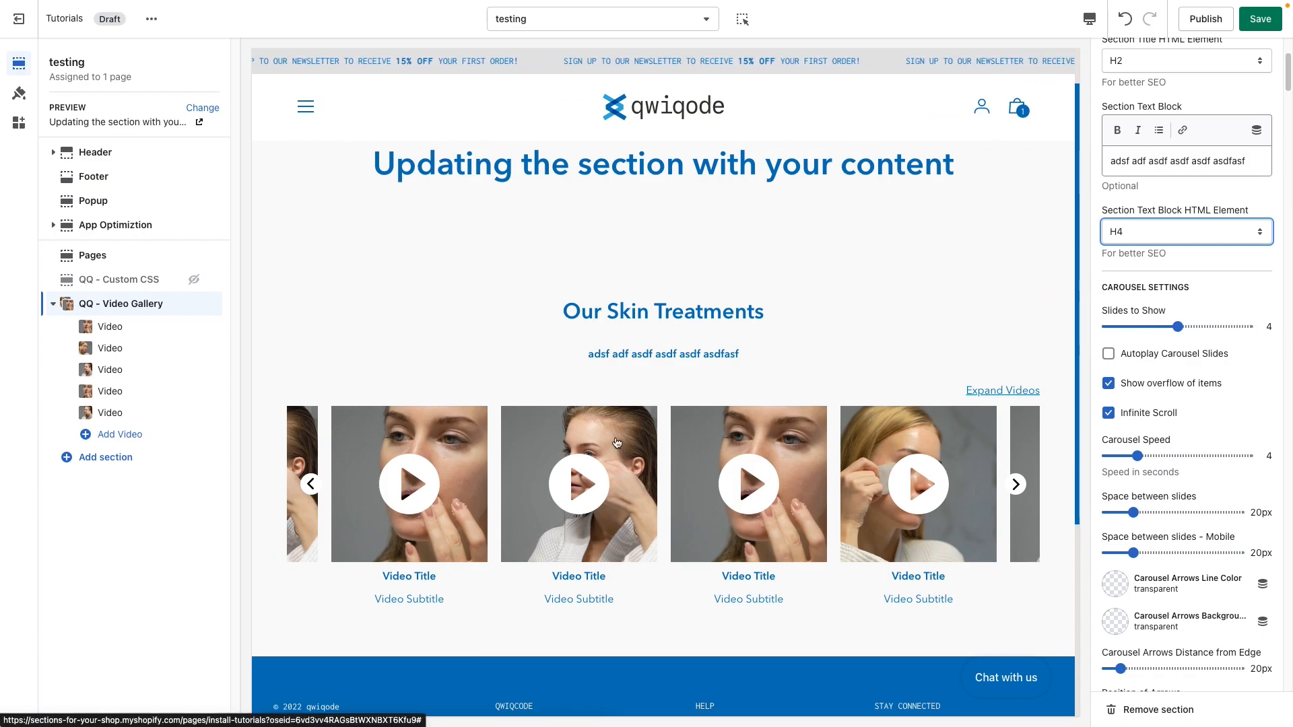
left_click_drag(1177, 327, 1154, 333)
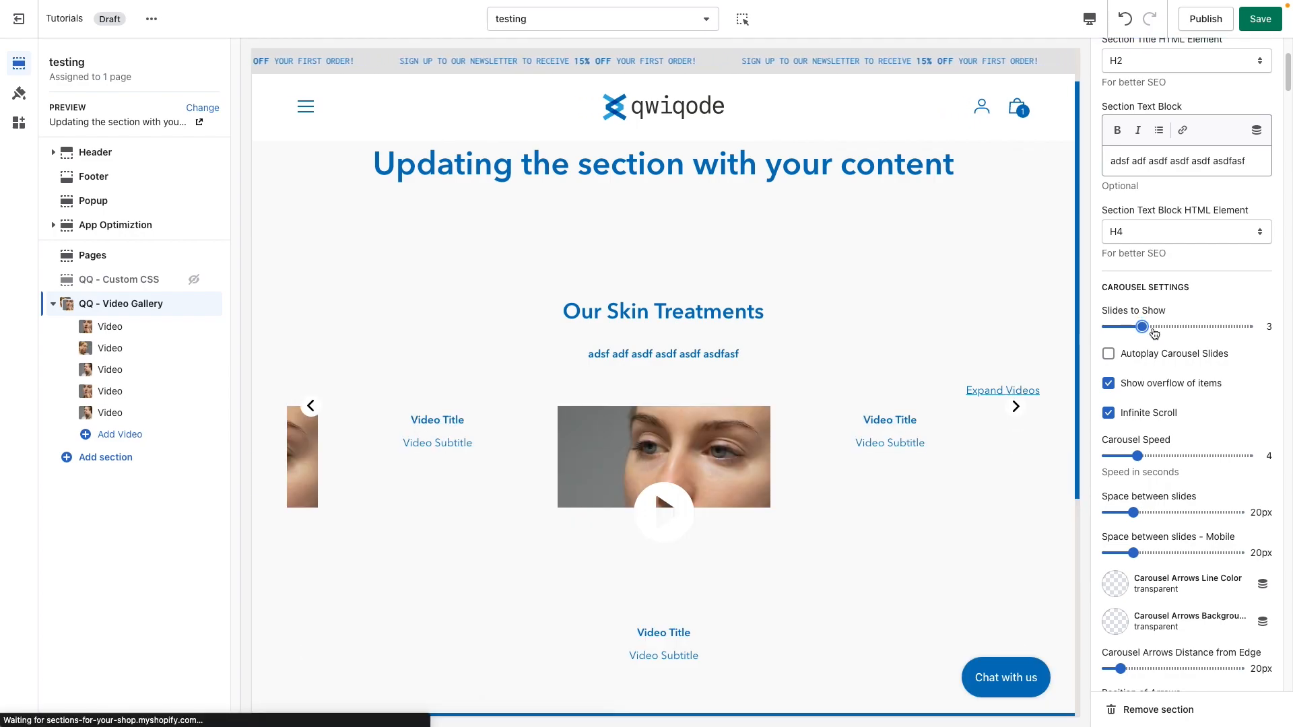
scroll(956, 546, "down", 1)
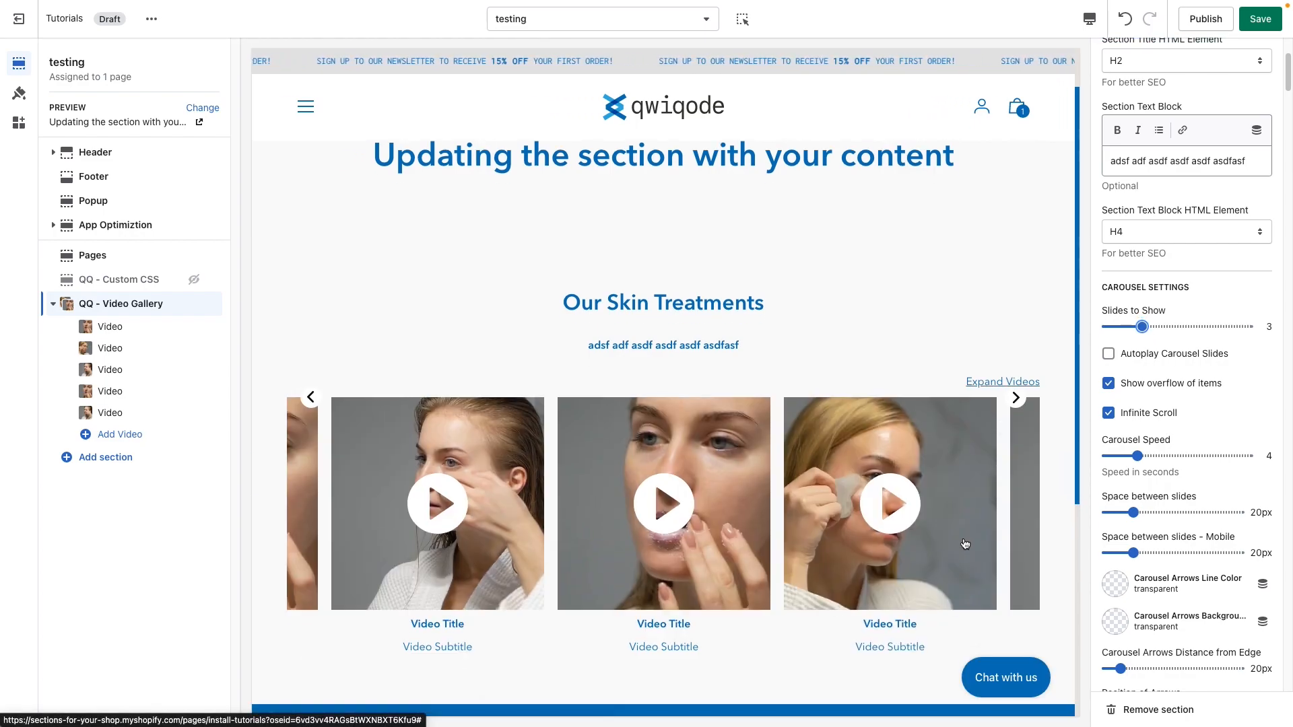
left_click(998, 522)
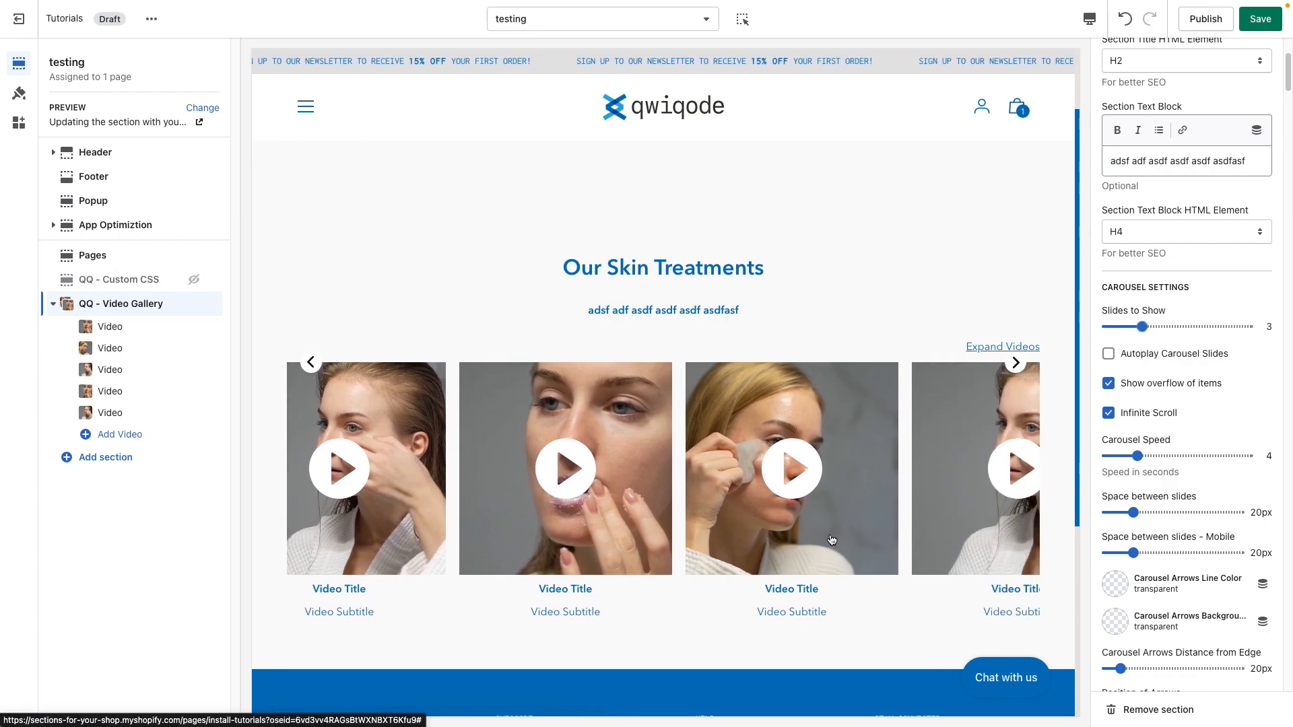
left_click(1023, 283)
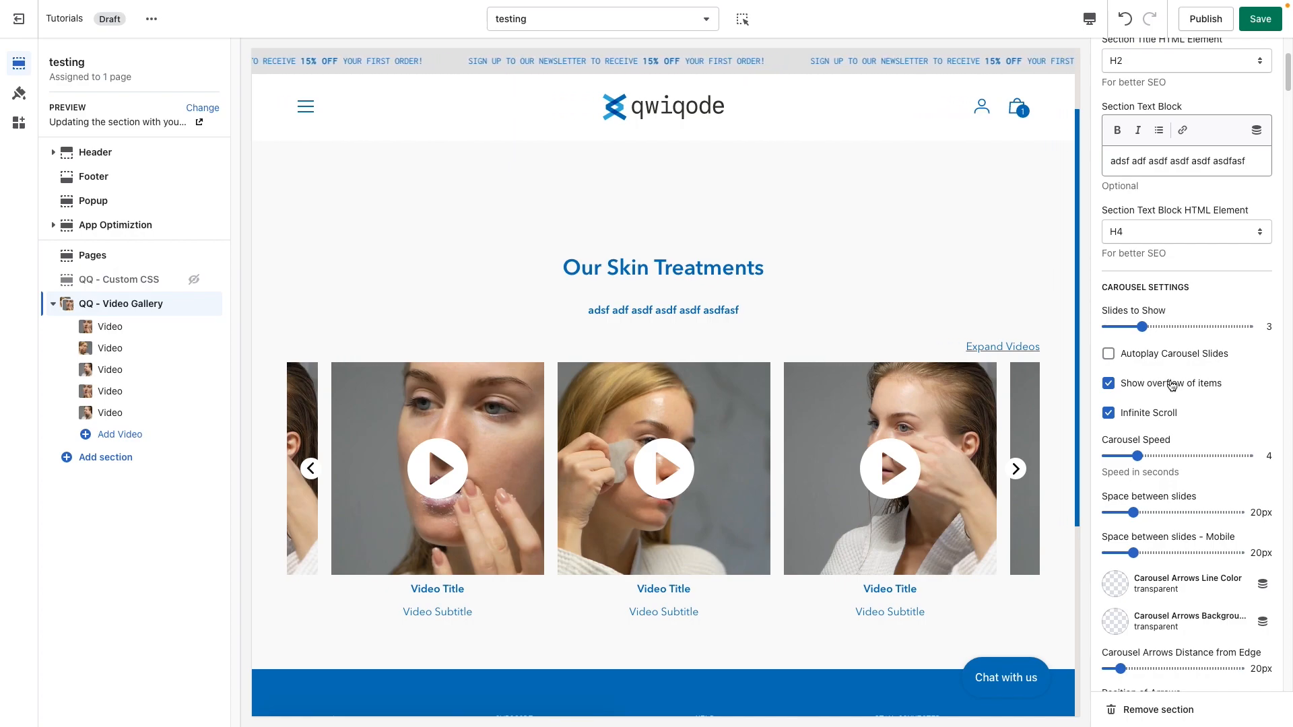
- Enable autoplay for the carousel slides, try a carousel speed of 1 second, and set it to 3 seconds
left_click(1108, 354)
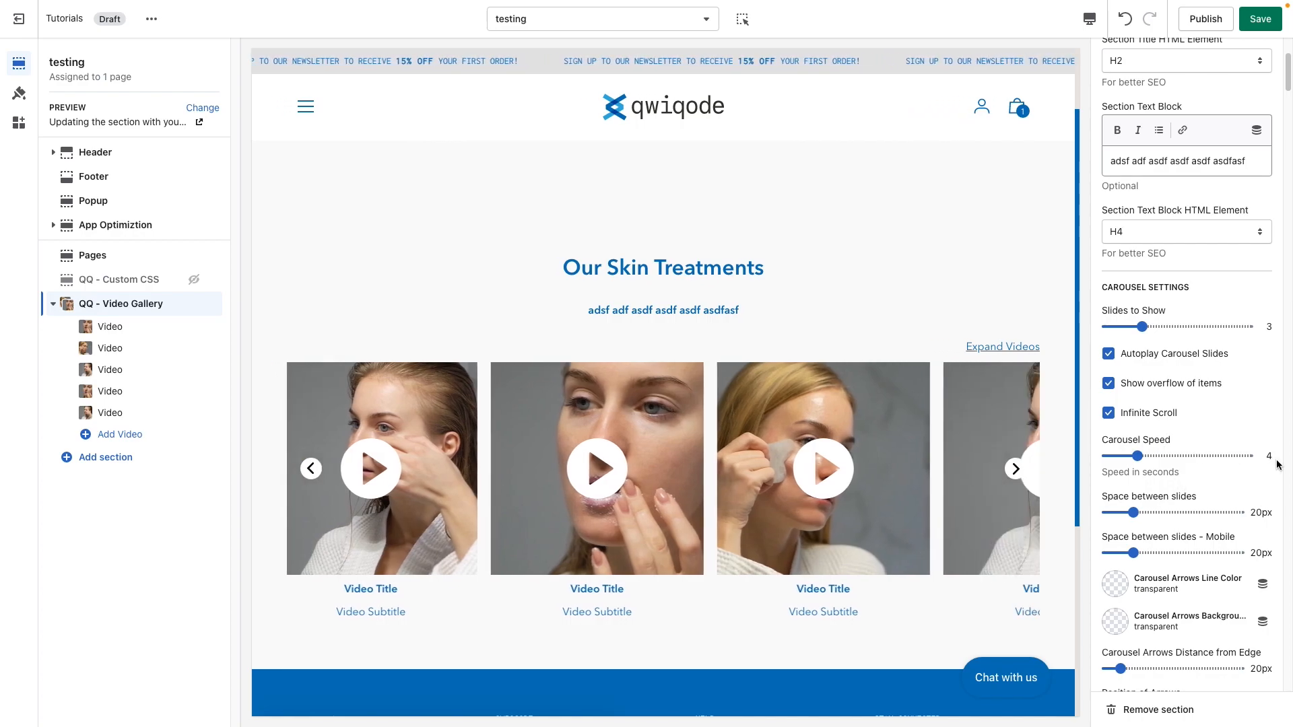
left_click_drag(1137, 456, 1107, 456)
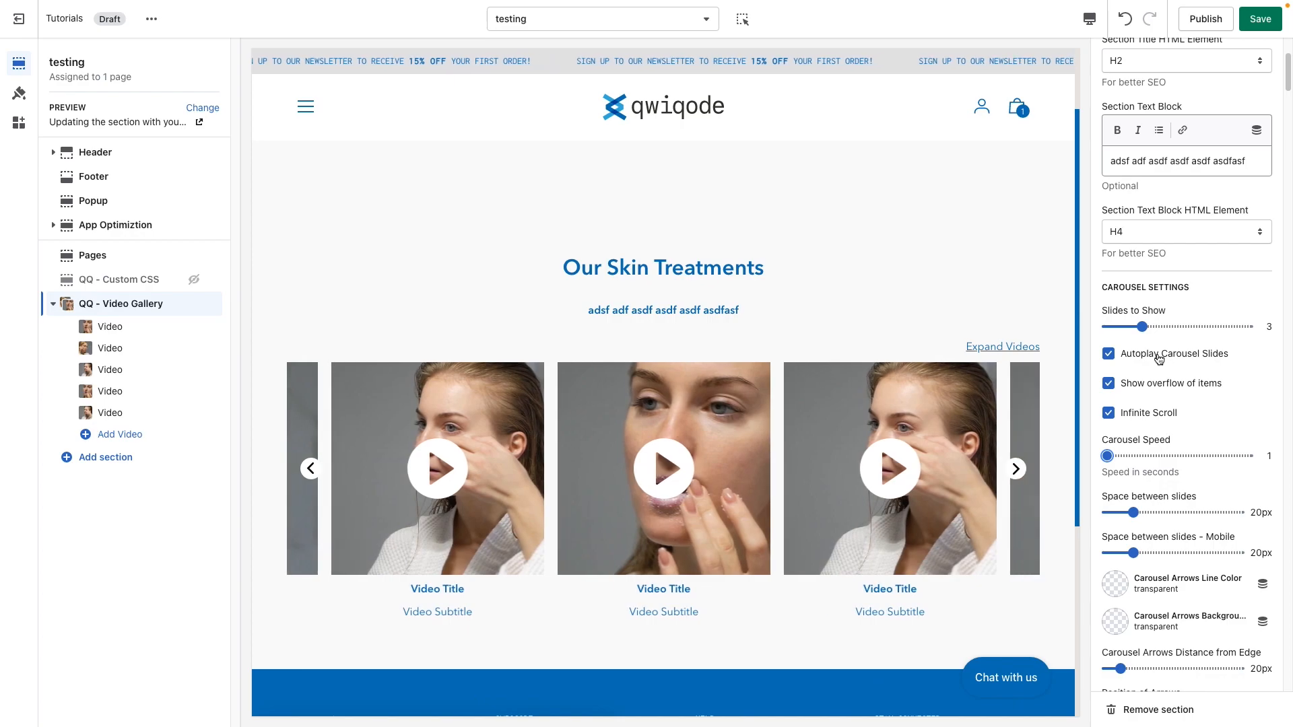
left_click(1126, 456)
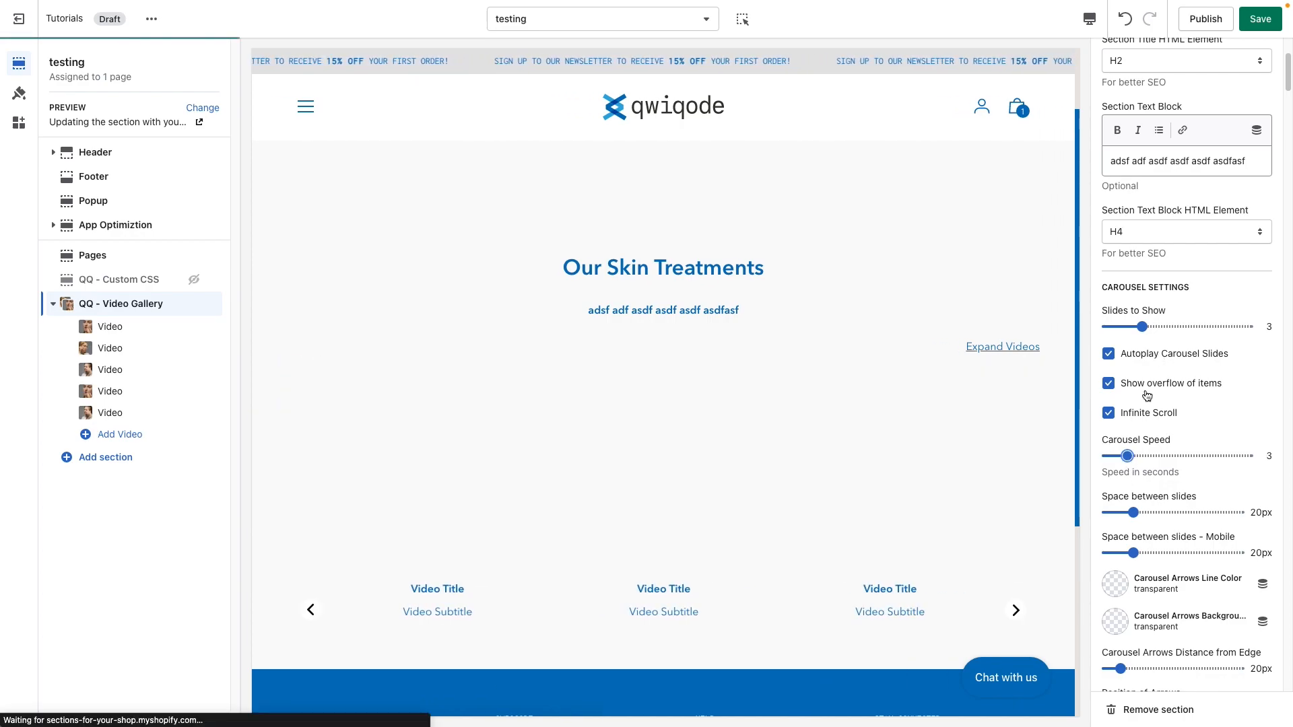
- Turn off autoplay and the overflow of items for the carousel, and move forward through the gallery in the page preview
left_click(1108, 353)
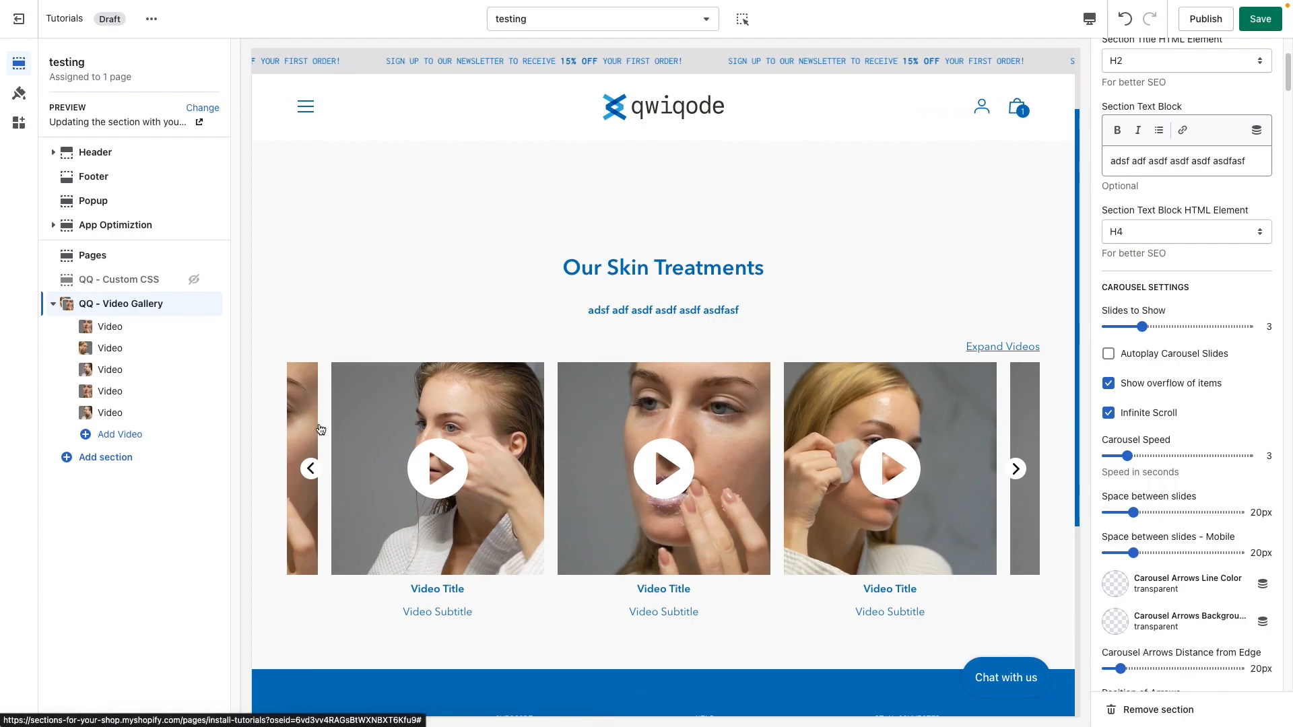
left_click(1167, 390)
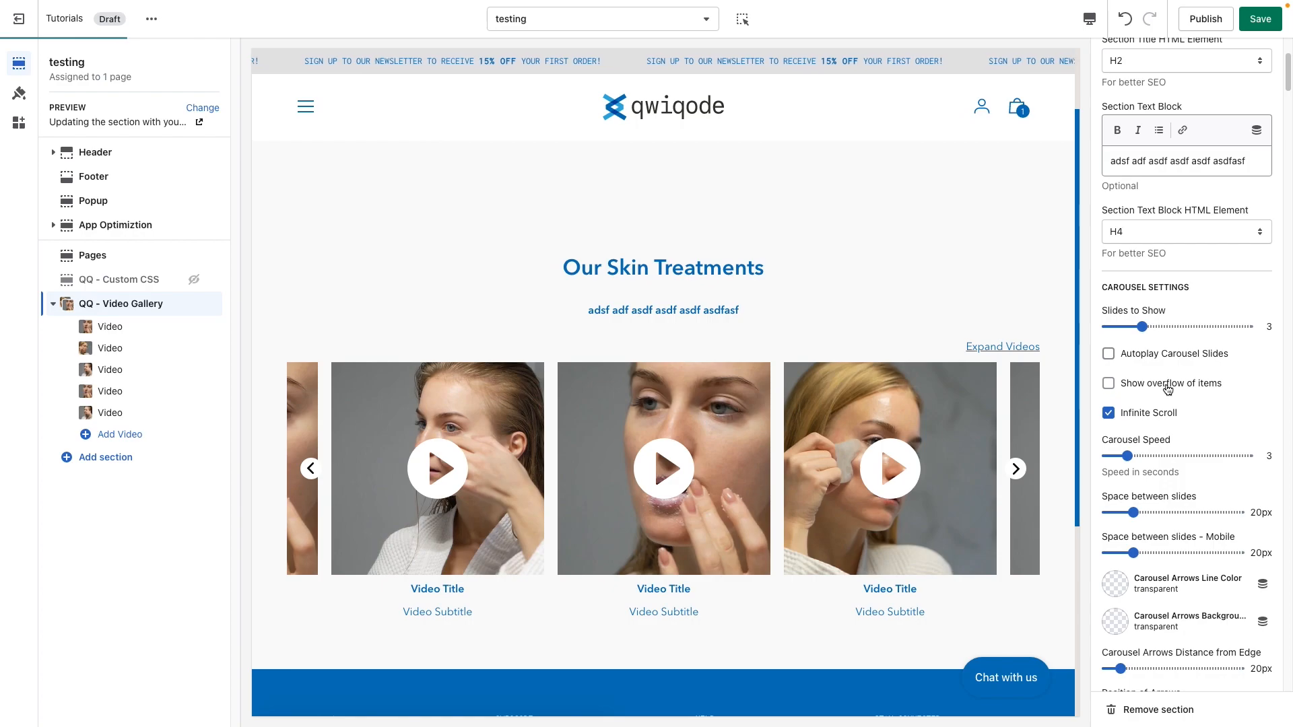
left_click(1016, 482)
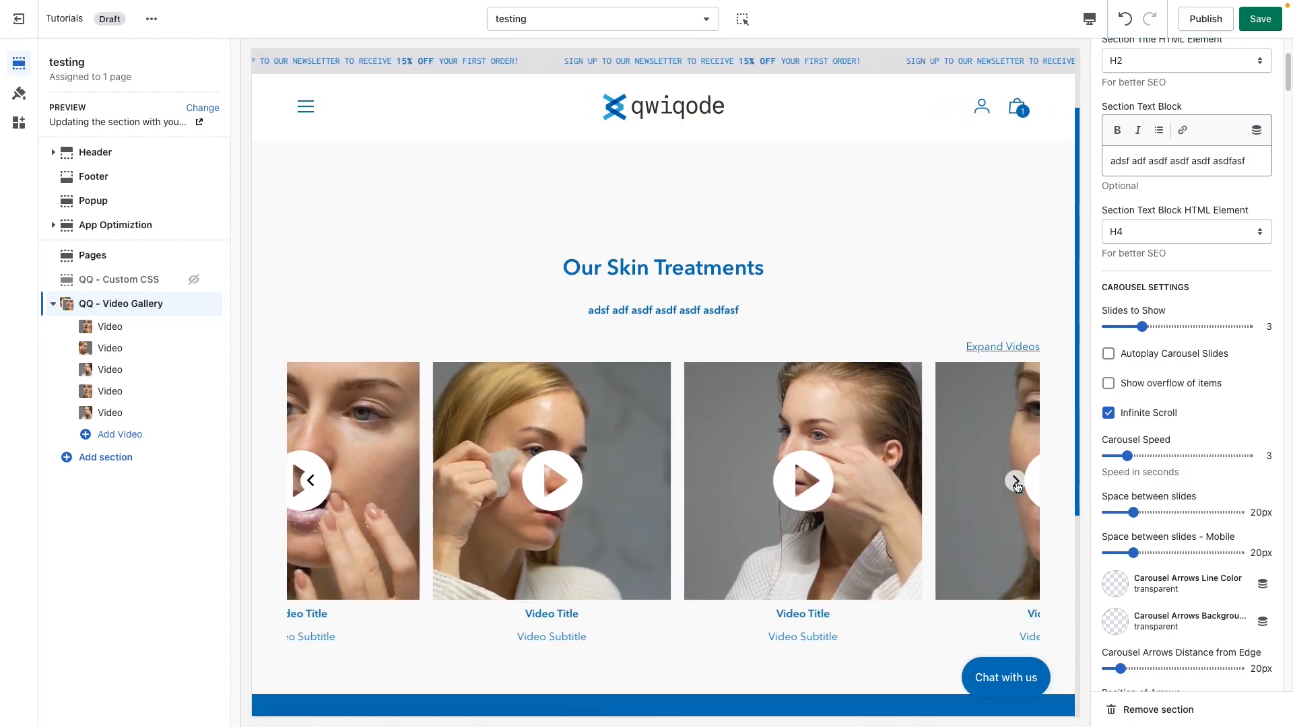
left_click(1017, 485)
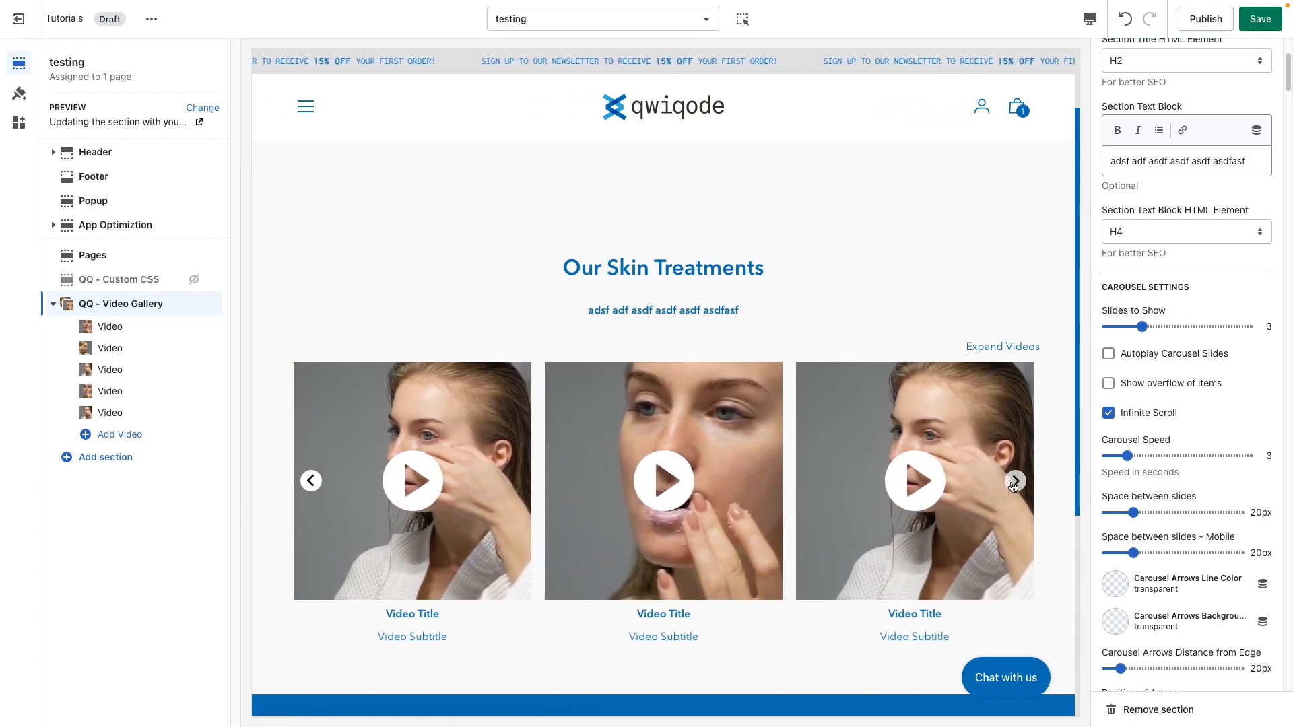
left_click(1016, 485)
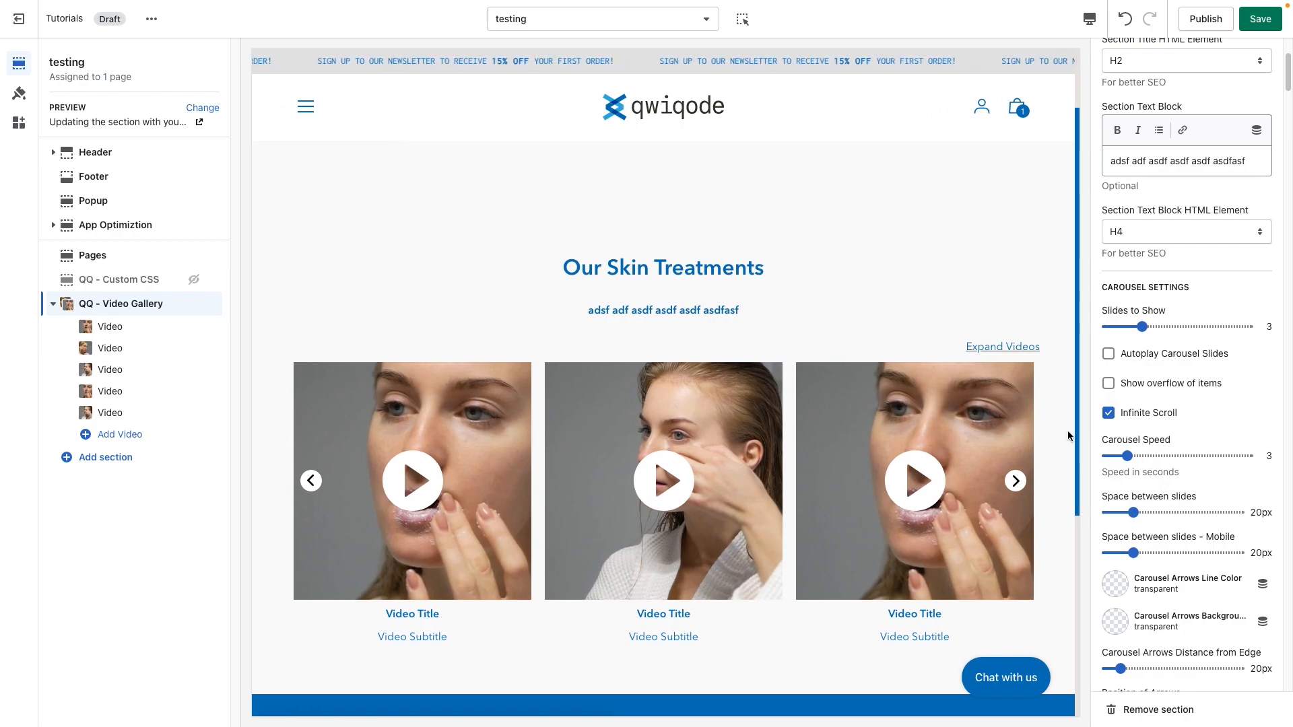
- Try the carousel with Infinite Scroll disabled by moving to its last slides in the preview, and enable Infinite Scroll again
left_click(1108, 413)
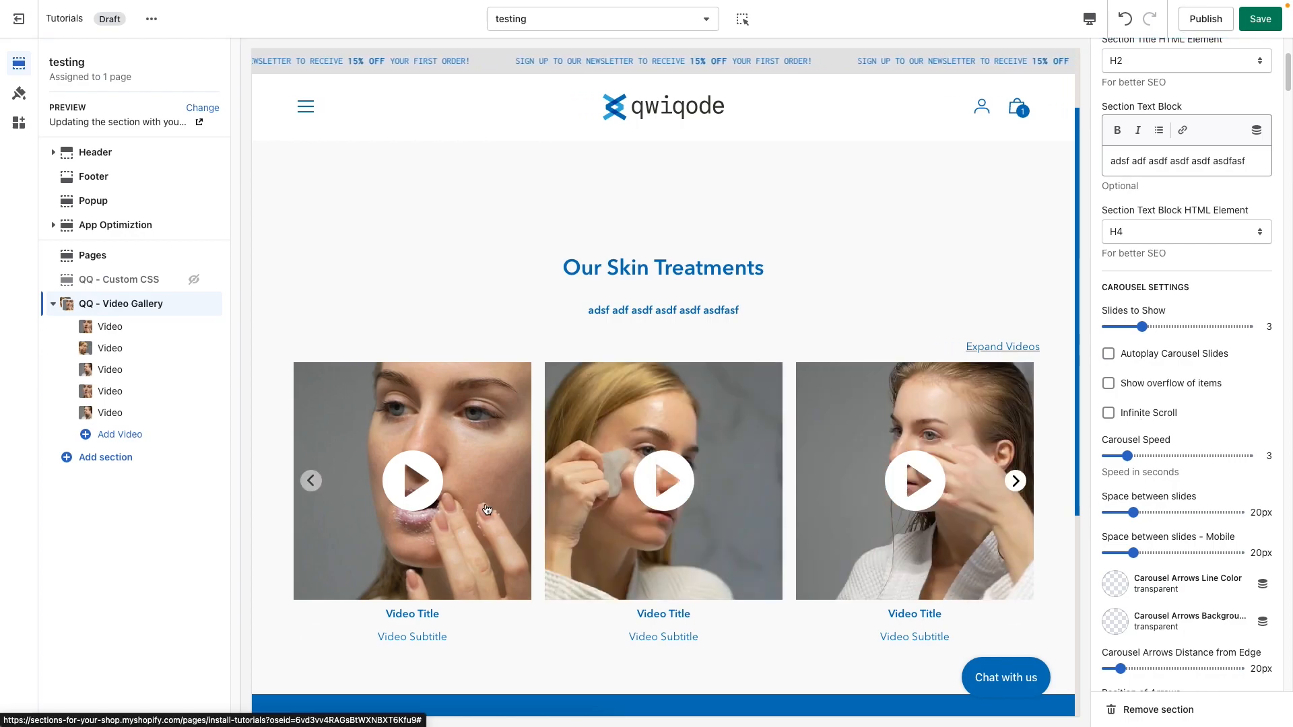
left_click(1017, 484)
left_click(1021, 490)
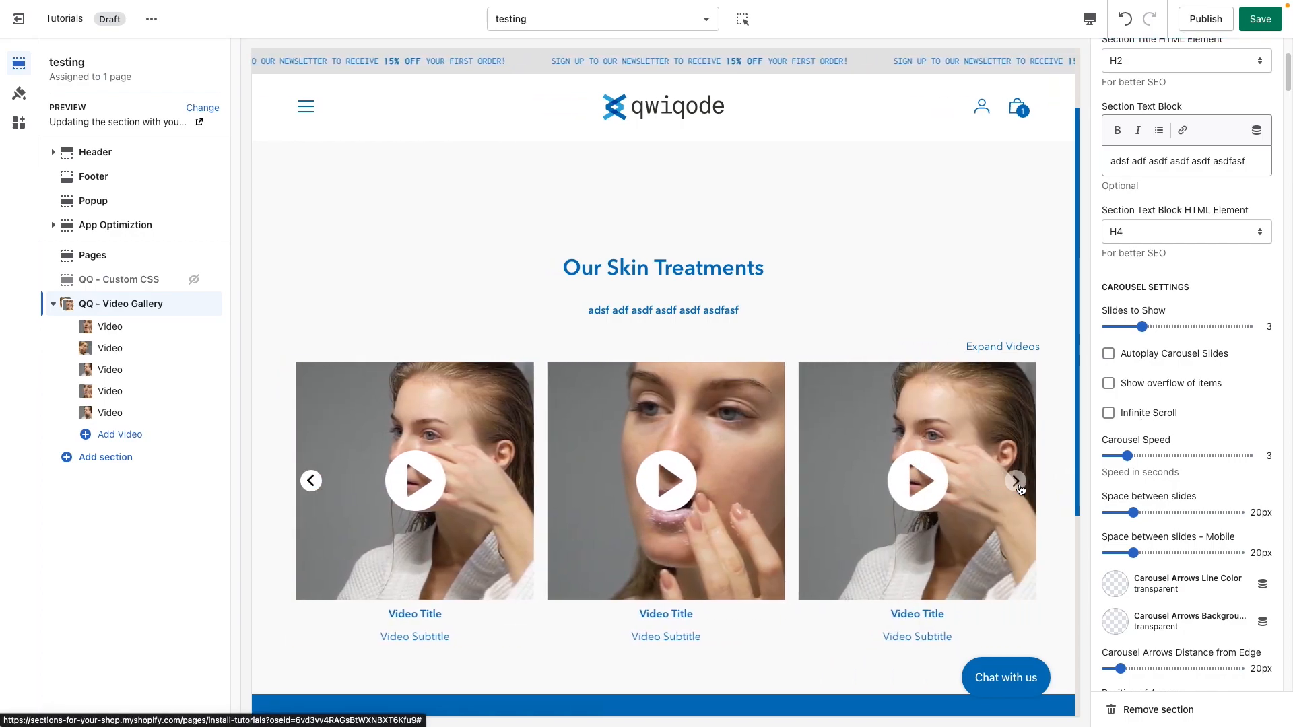
left_click(1021, 489)
left_click(1052, 457)
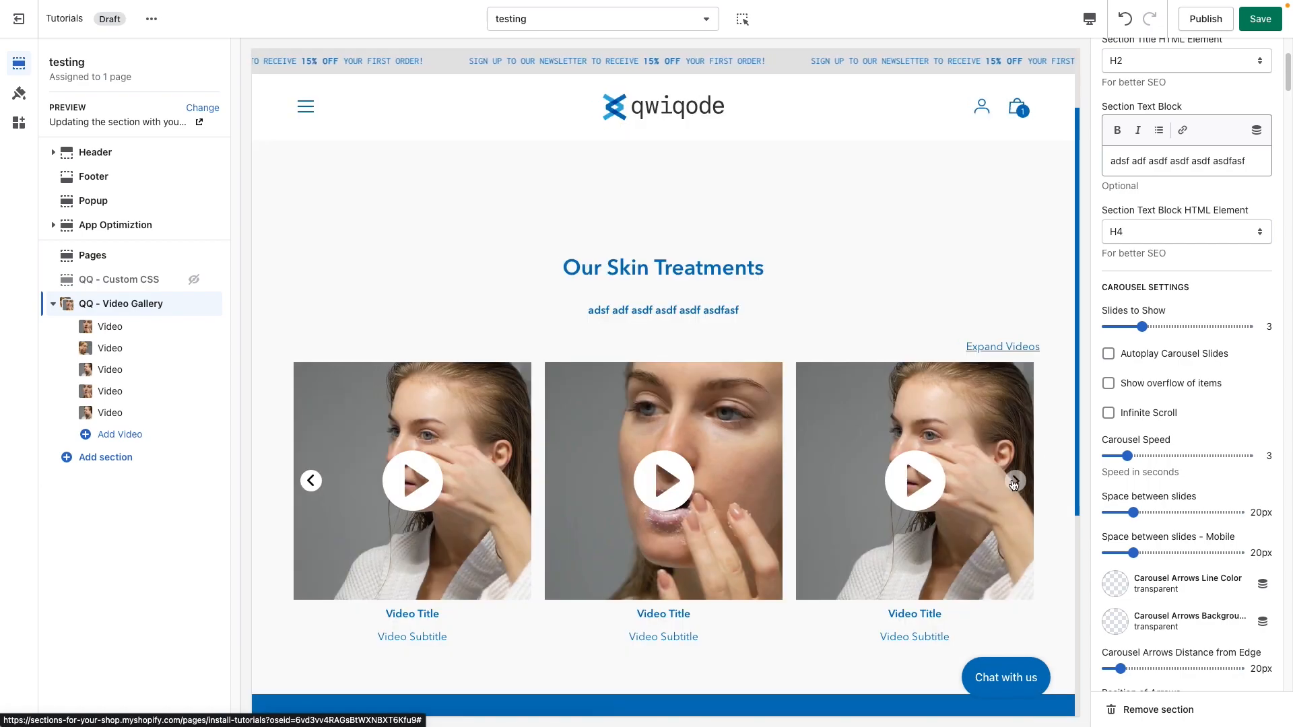
left_click(1140, 418)
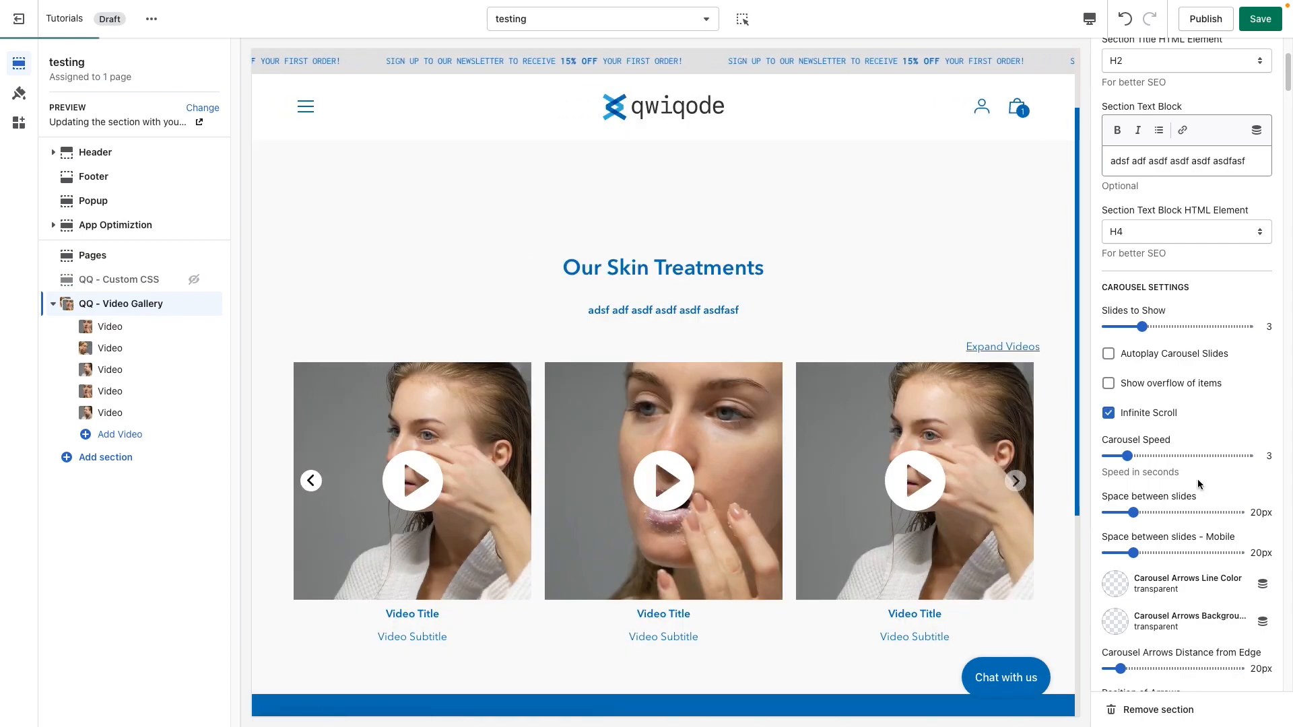
- Set the space between the carousel slides to 12px
scroll(1167, 534, "down", 1)
scroll(1167, 534, "down", 1)
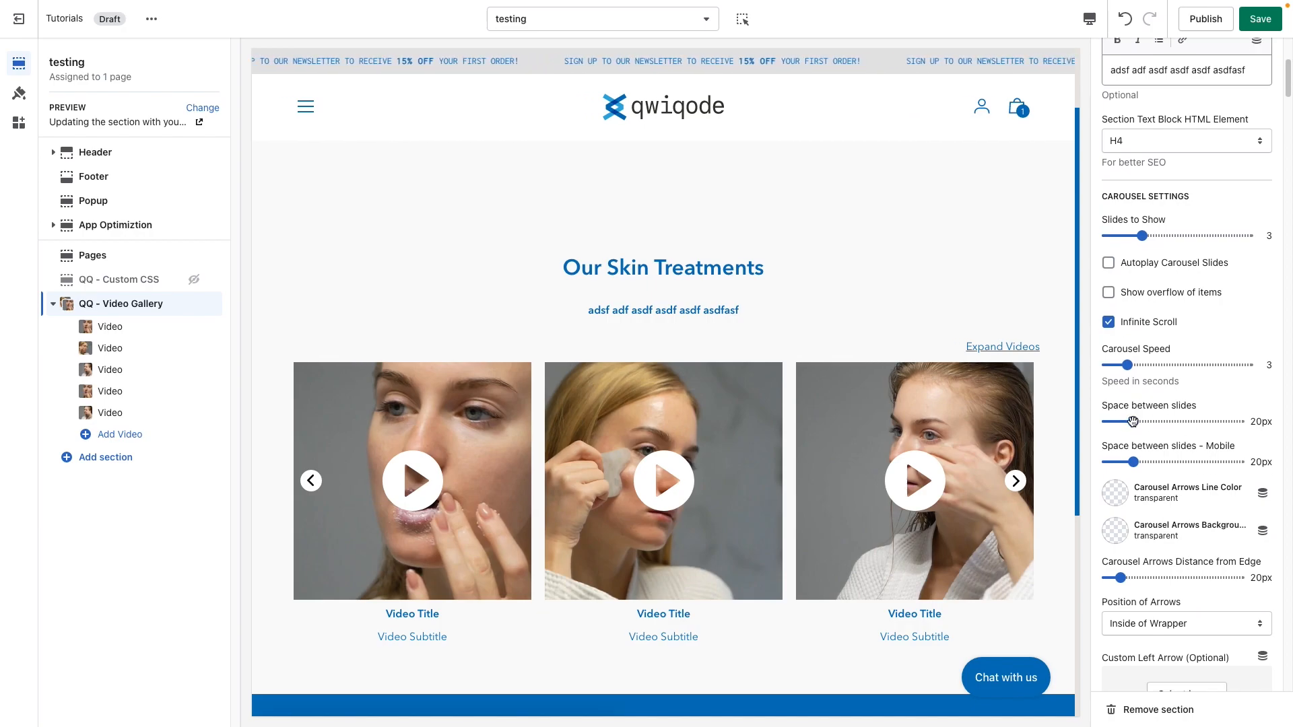
mouse_move(1133, 421)
left_mouse_down()
mouse_move(1103, 430)
mouse_move(1154, 421)
mouse_move(1123, 421)
left_mouse_up()
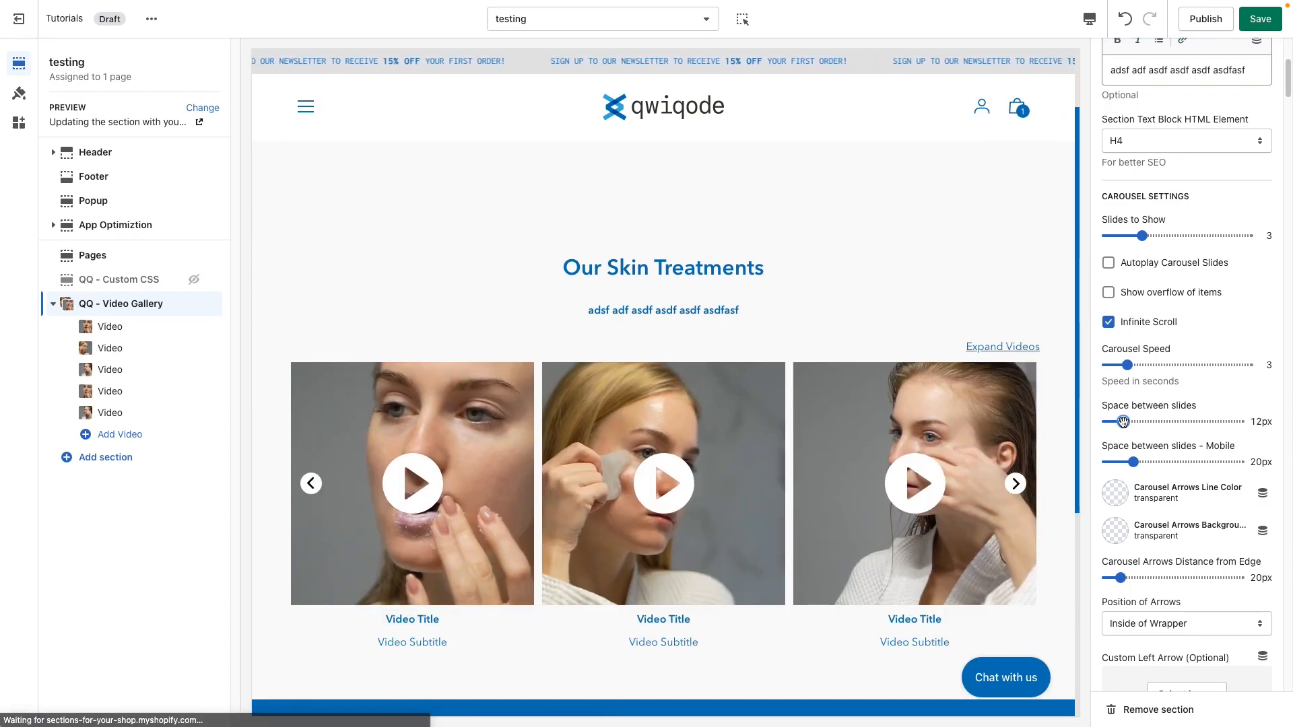
- Set the carousel arrows' background color to the currently used light beige #EAE6E3
scroll(1164, 492, "down", 1)
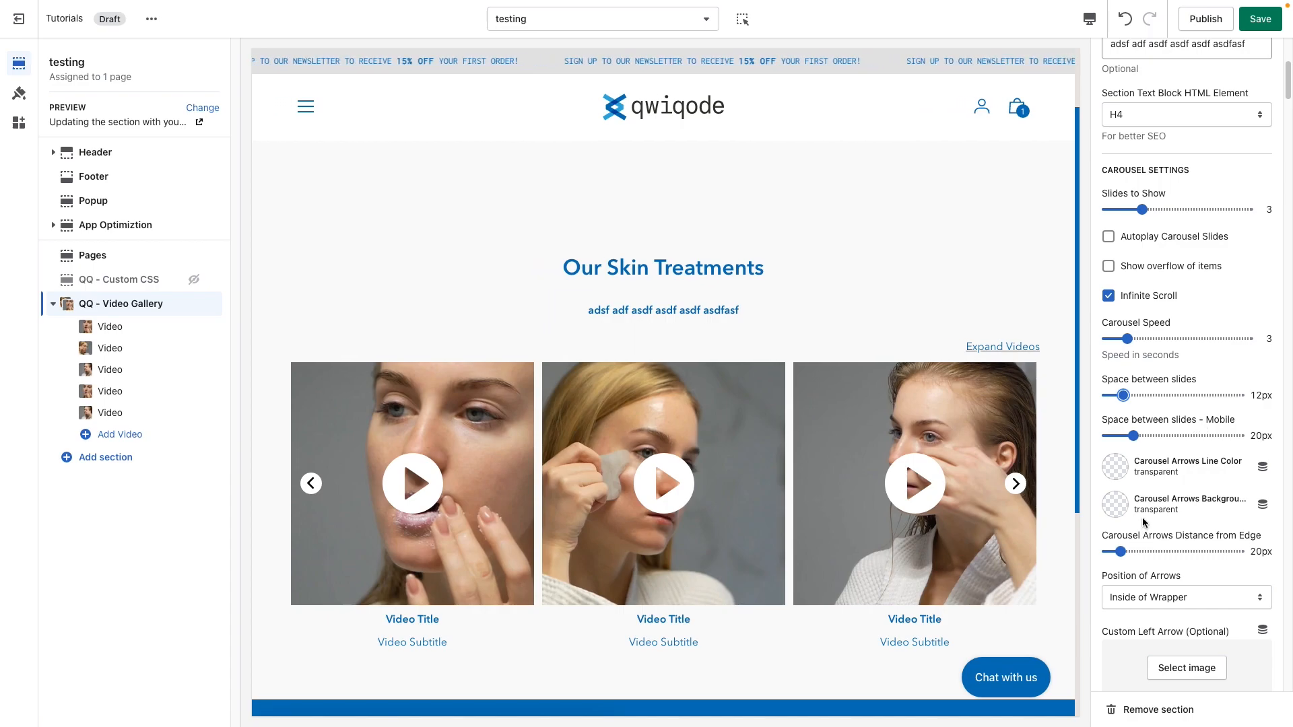
scroll(1143, 522, "down", 2)
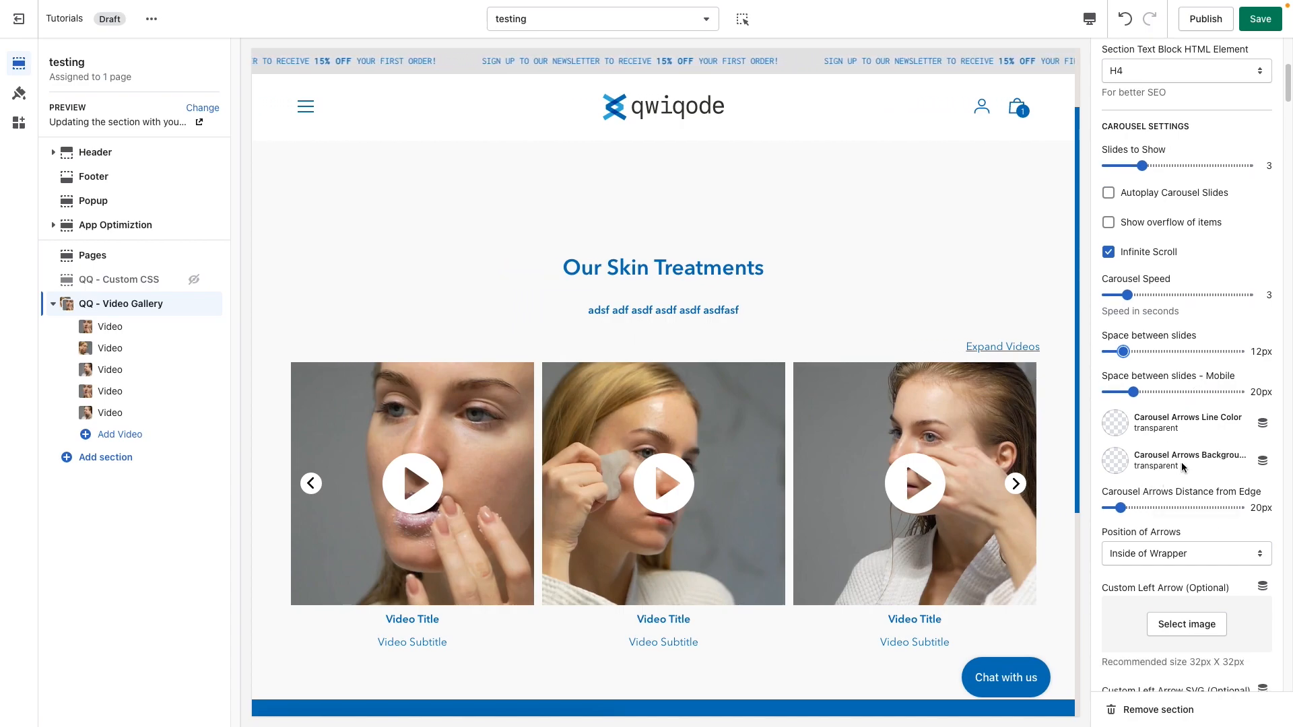
scroll(1021, 488, "down", 1)
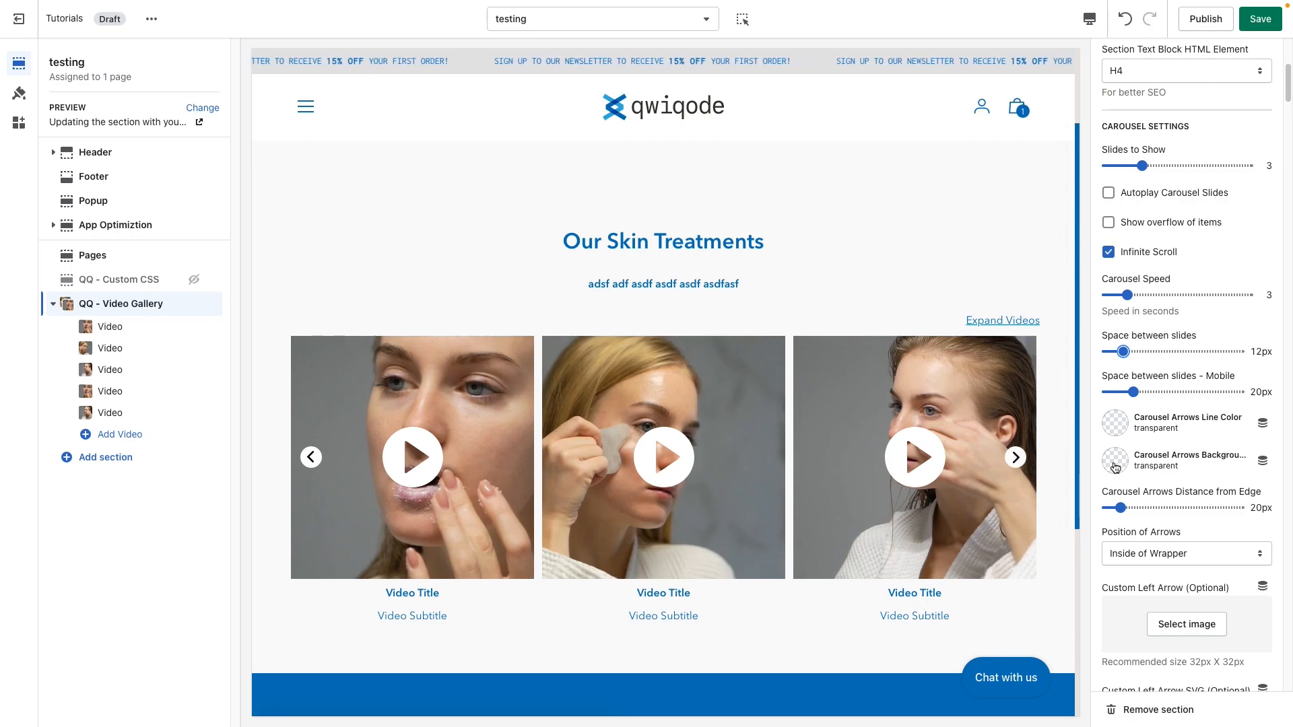
left_click(1116, 467)
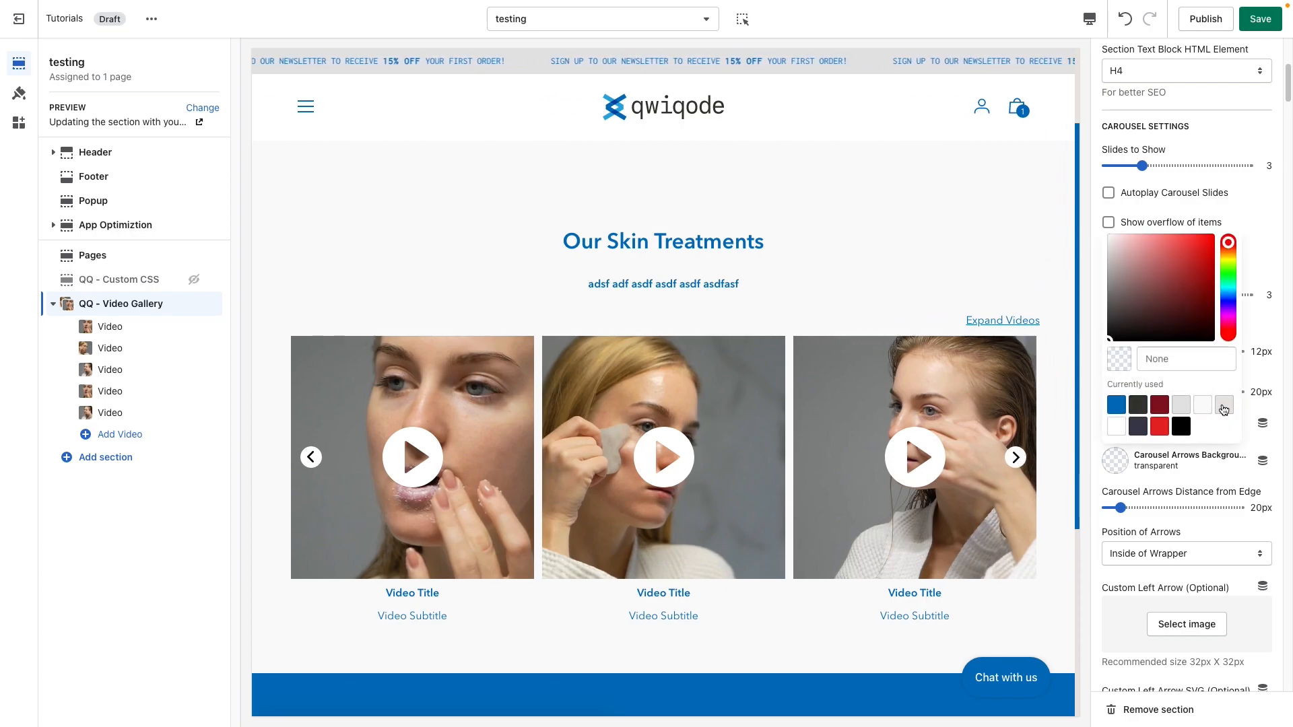
left_click(1223, 407)
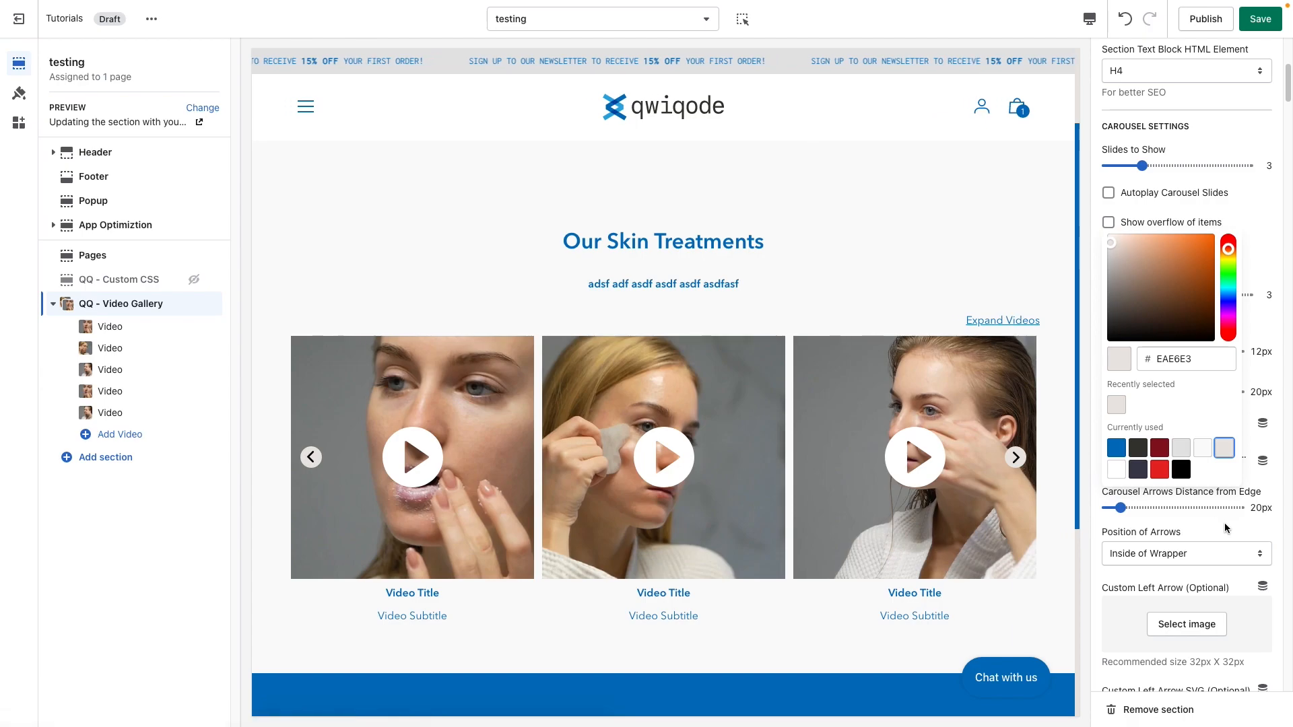
left_click(1235, 526)
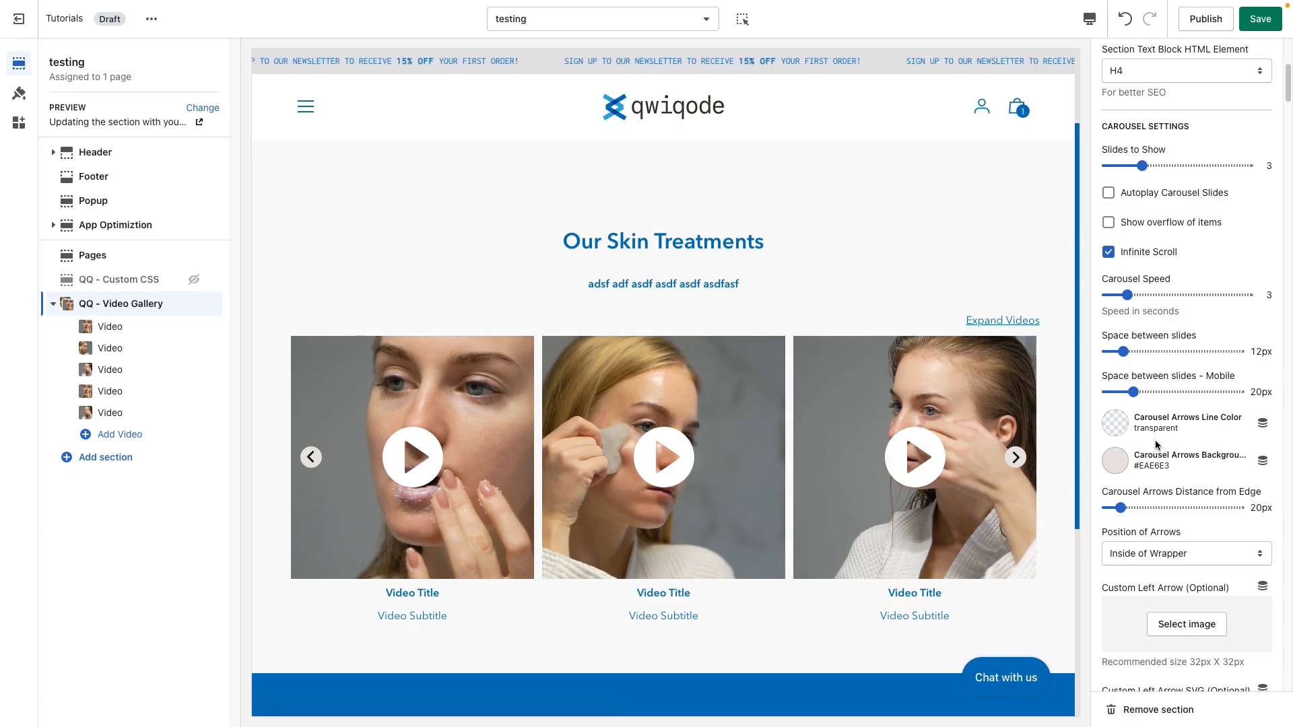
- Try red #E62525 as the carousel arrows' line color, and set it to black #000000
left_click(1119, 428)
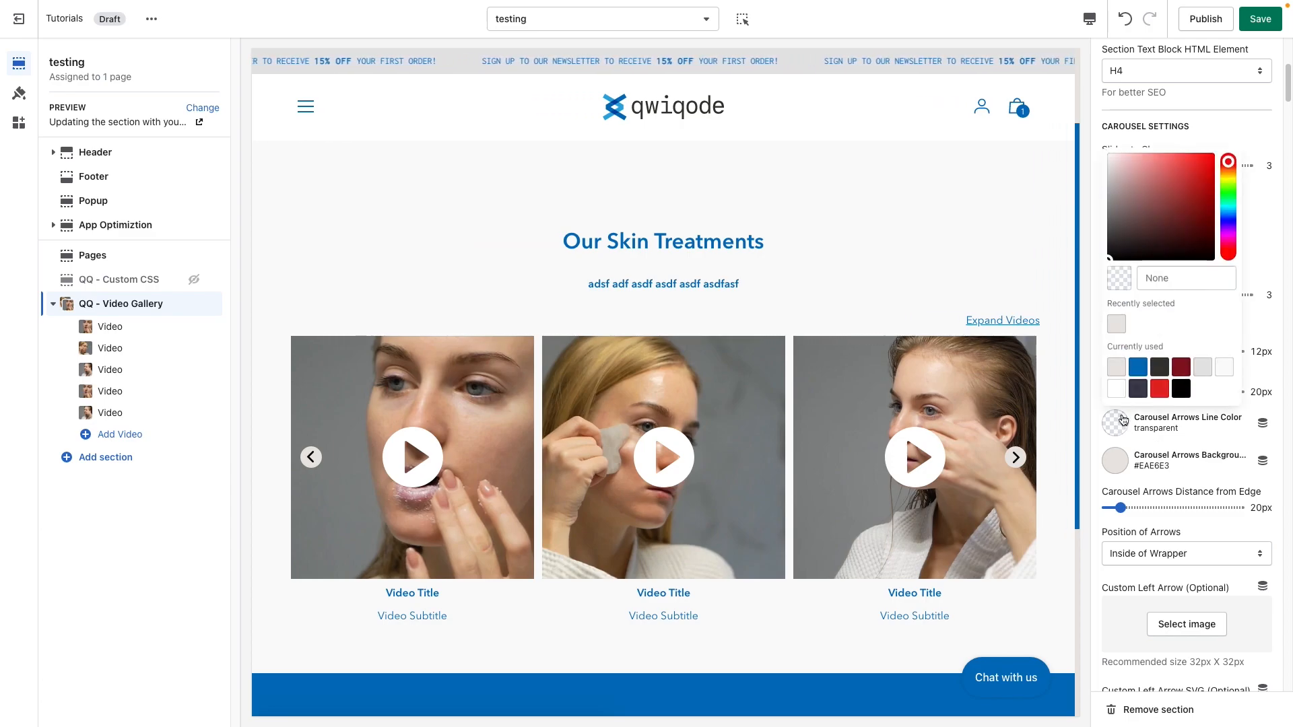
left_click(1159, 389)
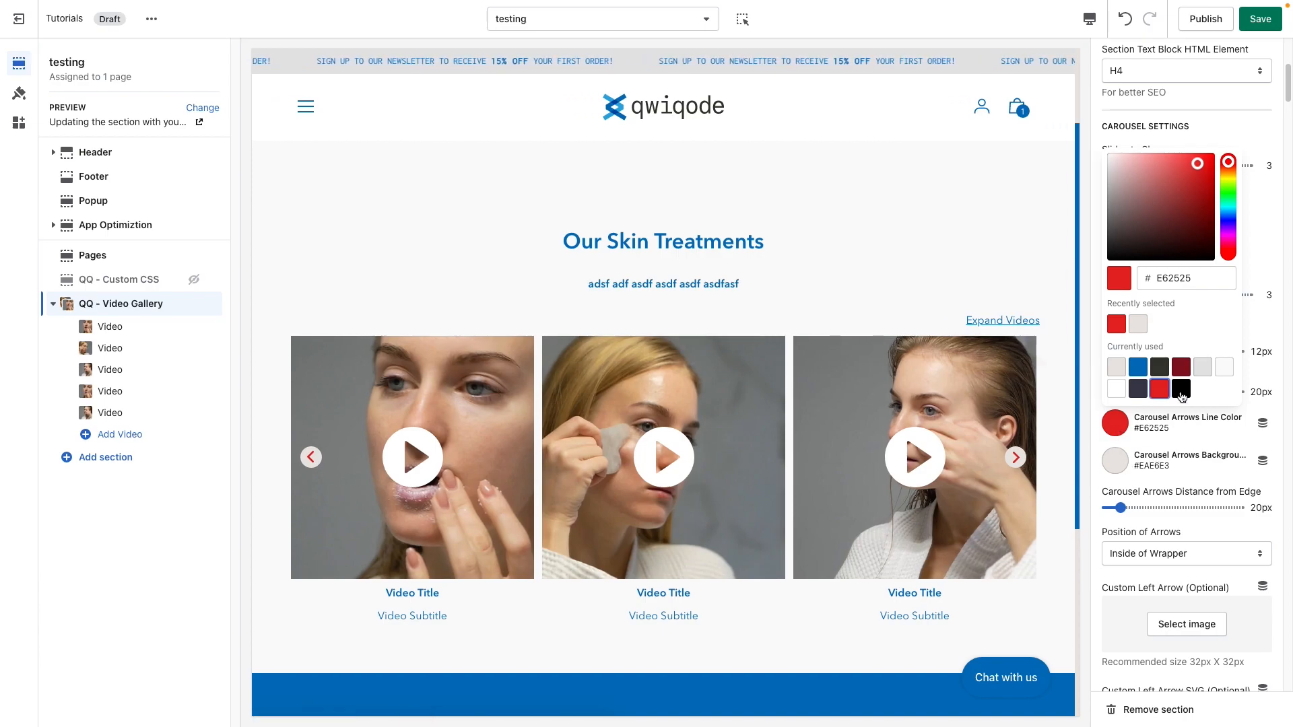
left_click(1179, 391)
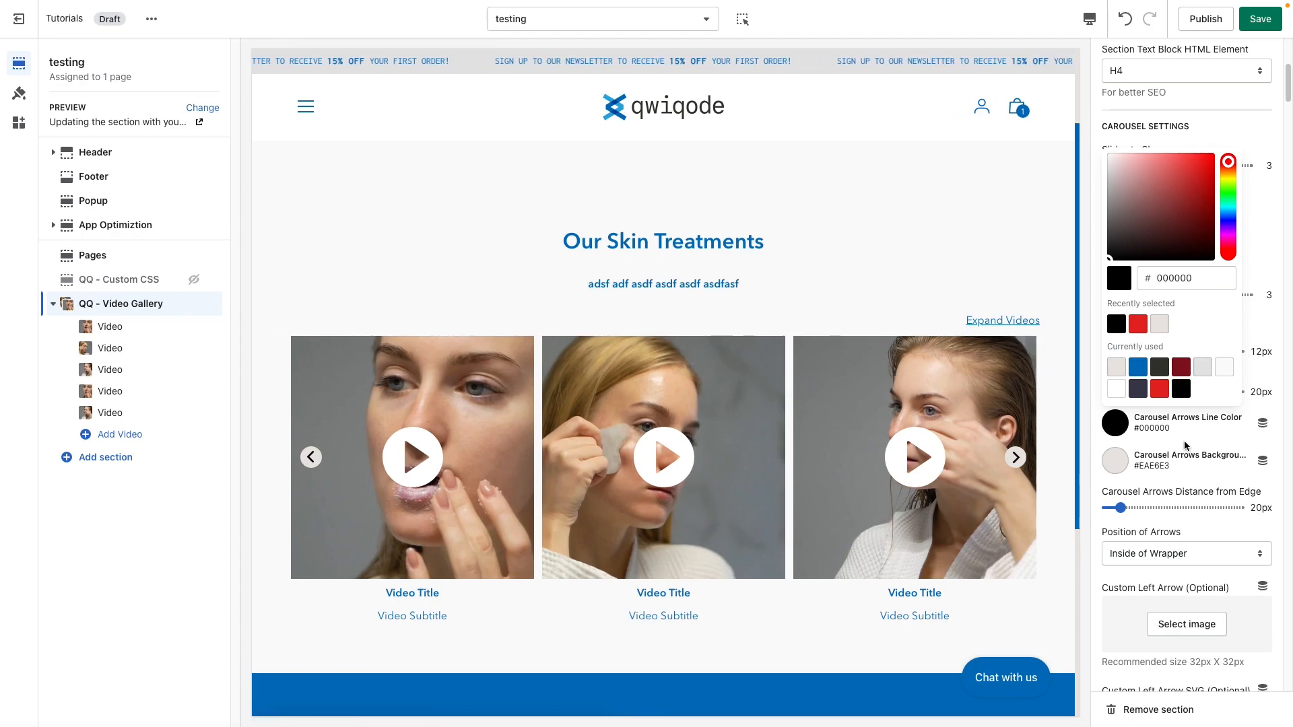
left_click(1185, 445)
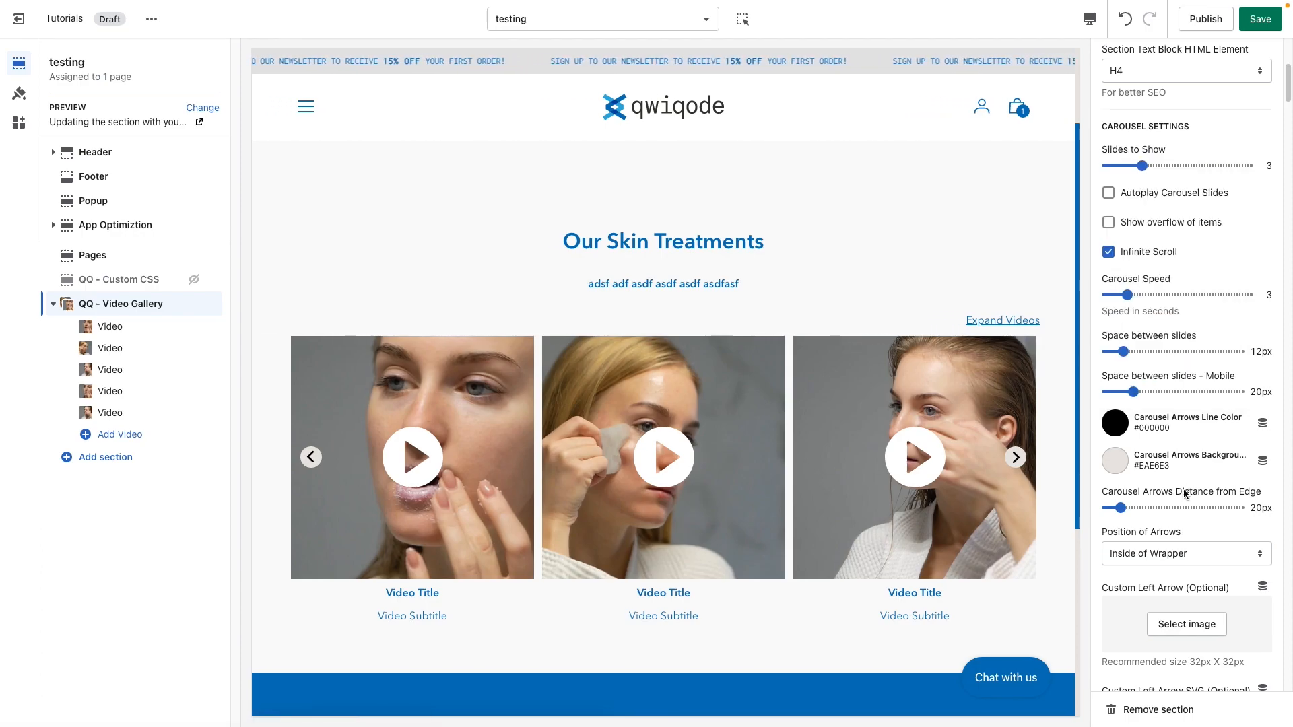
- Try carousel arrow distances from the edge of 0px and 46px
scroll(1184, 492, "down", 1)
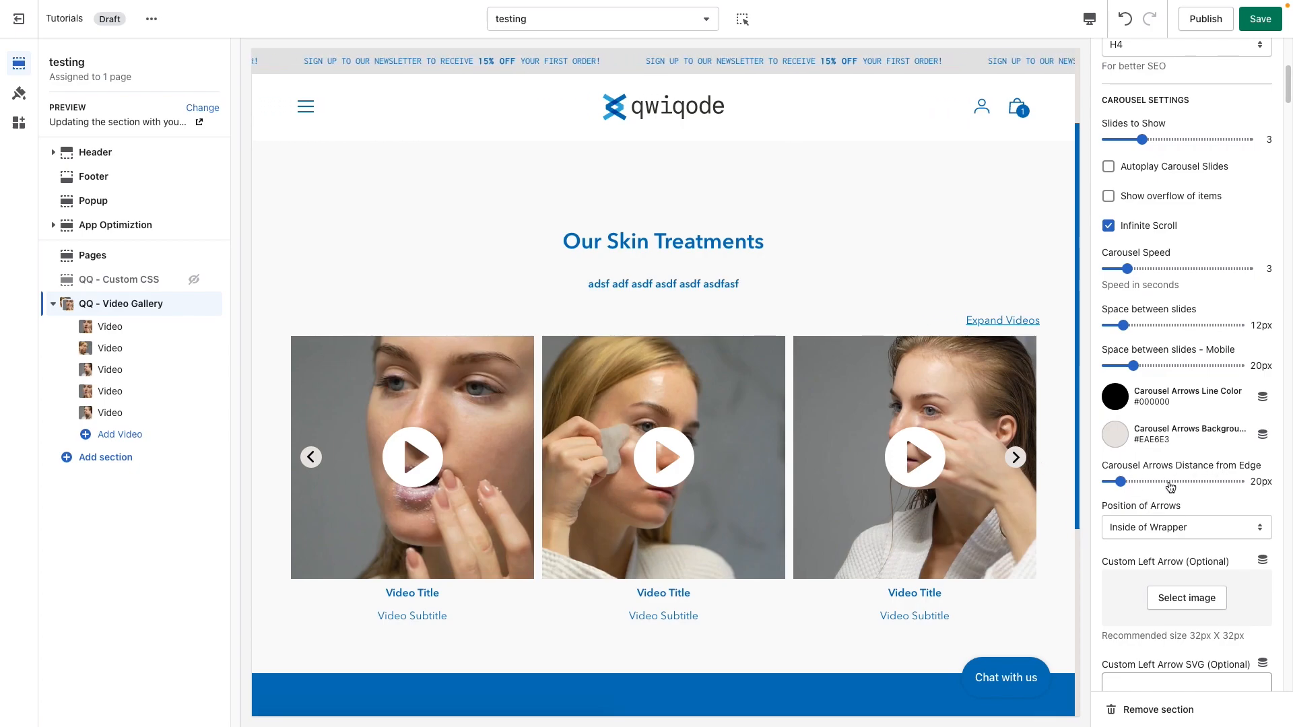
left_click_drag(1121, 480, 1104, 486)
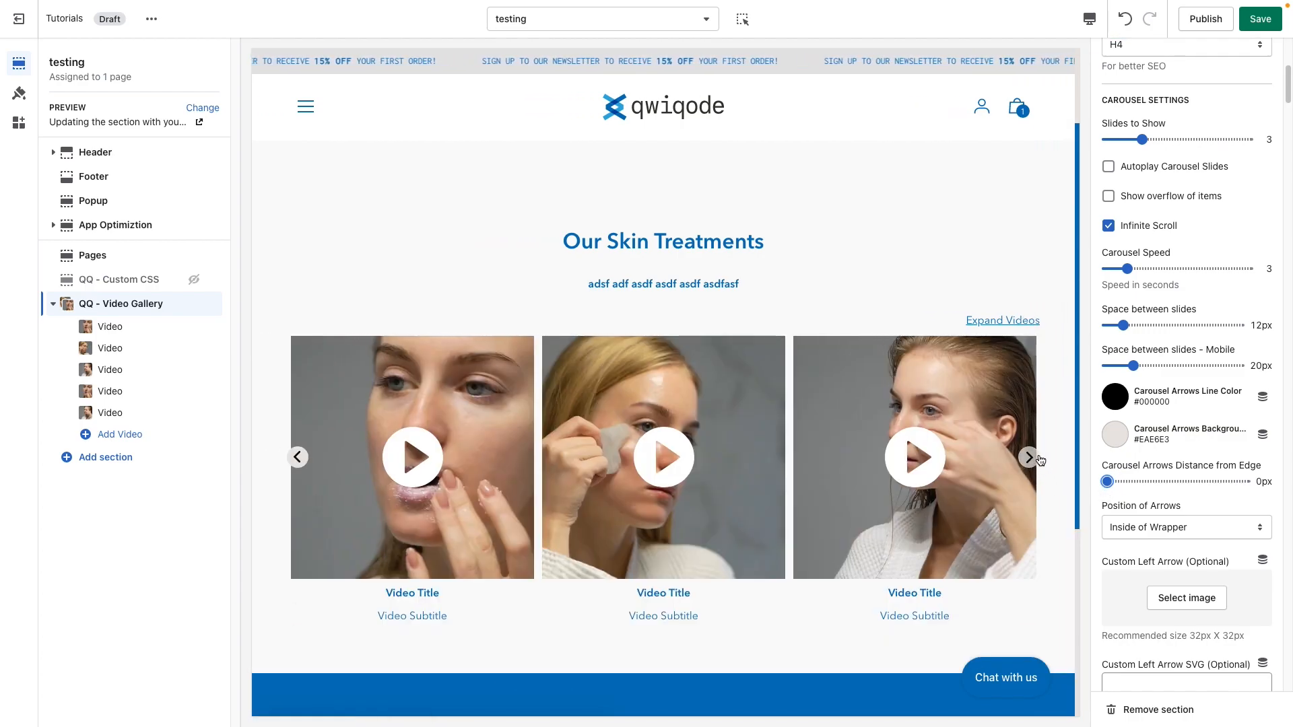
left_click_drag(1108, 483, 1137, 481)
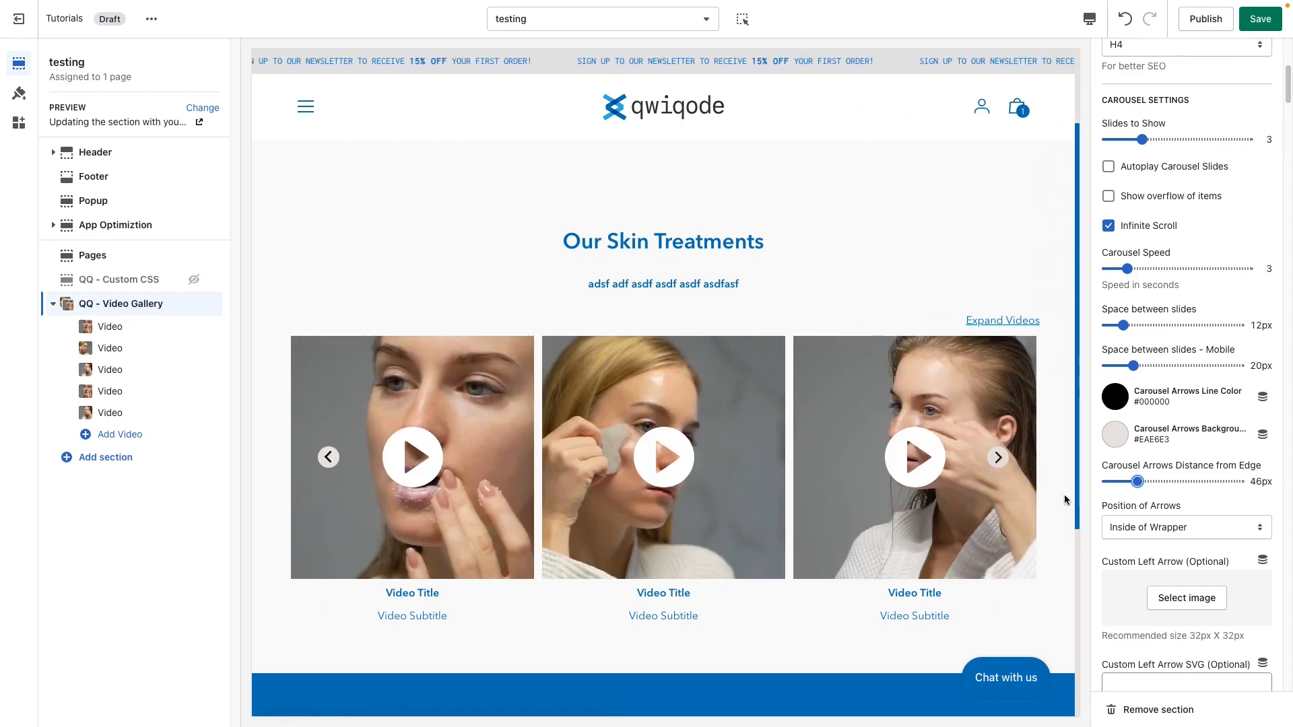
- Position the carousel arrows outside of the wrapper, try a distance of 24px from the edge, and set it to 36px
left_click(1143, 528)
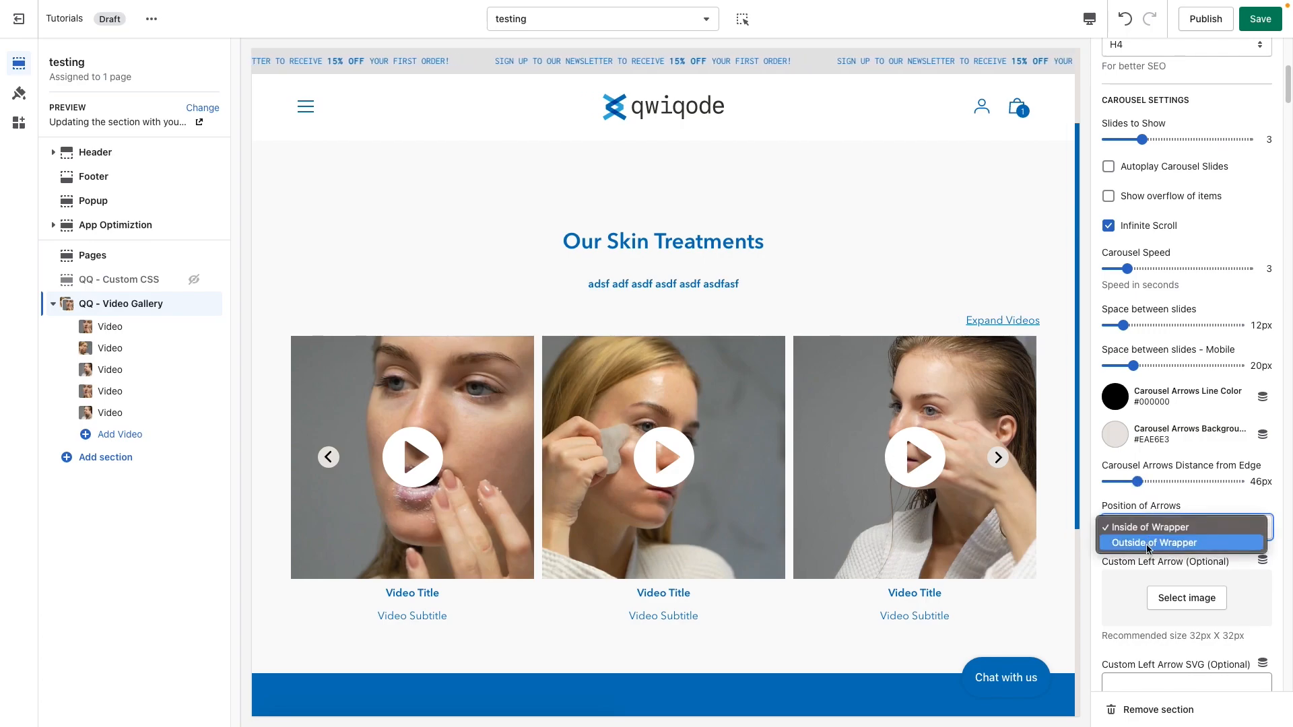
left_click(1150, 549)
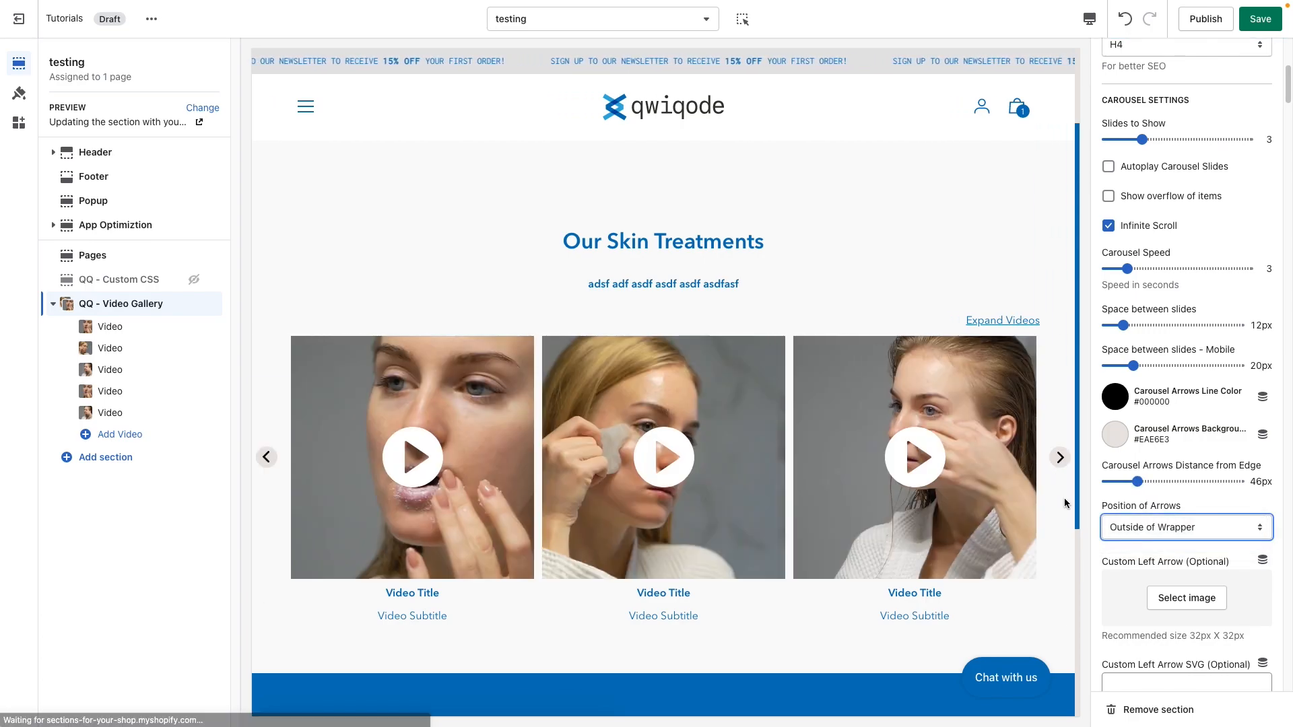
left_click_drag(1134, 480, 1123, 481)
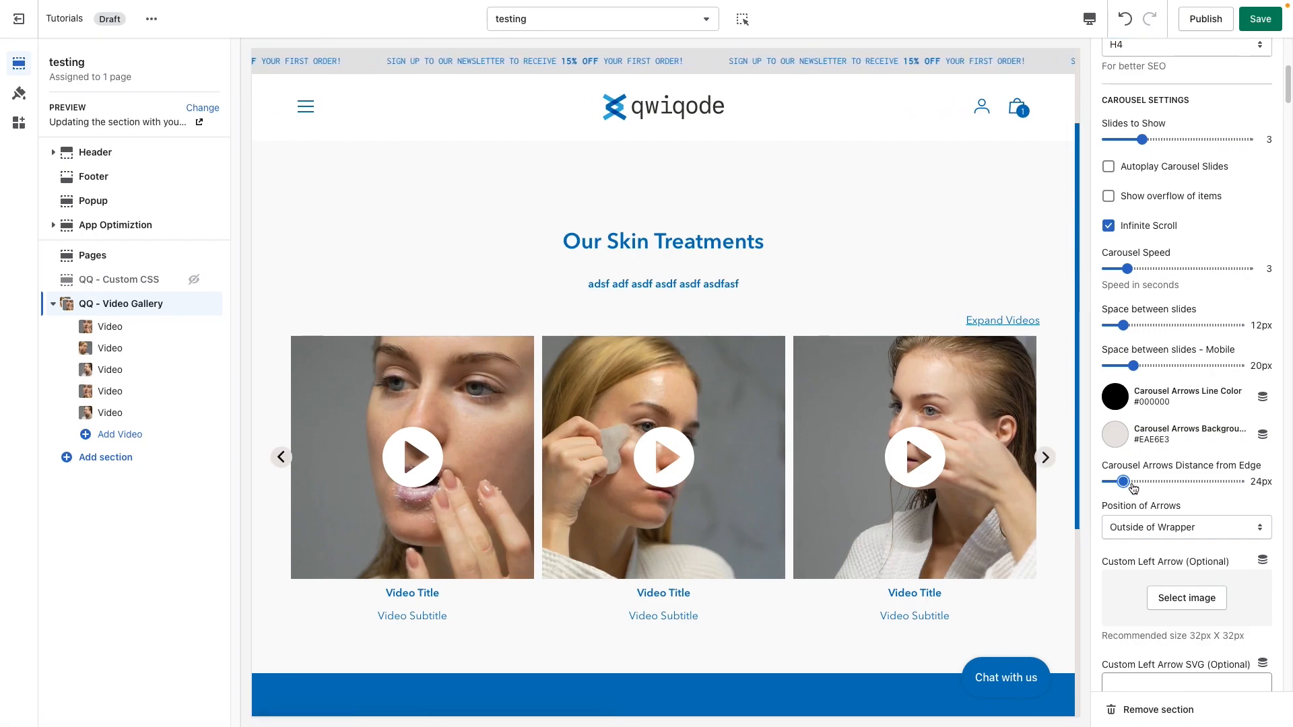
left_click_drag(1126, 481, 1131, 481)
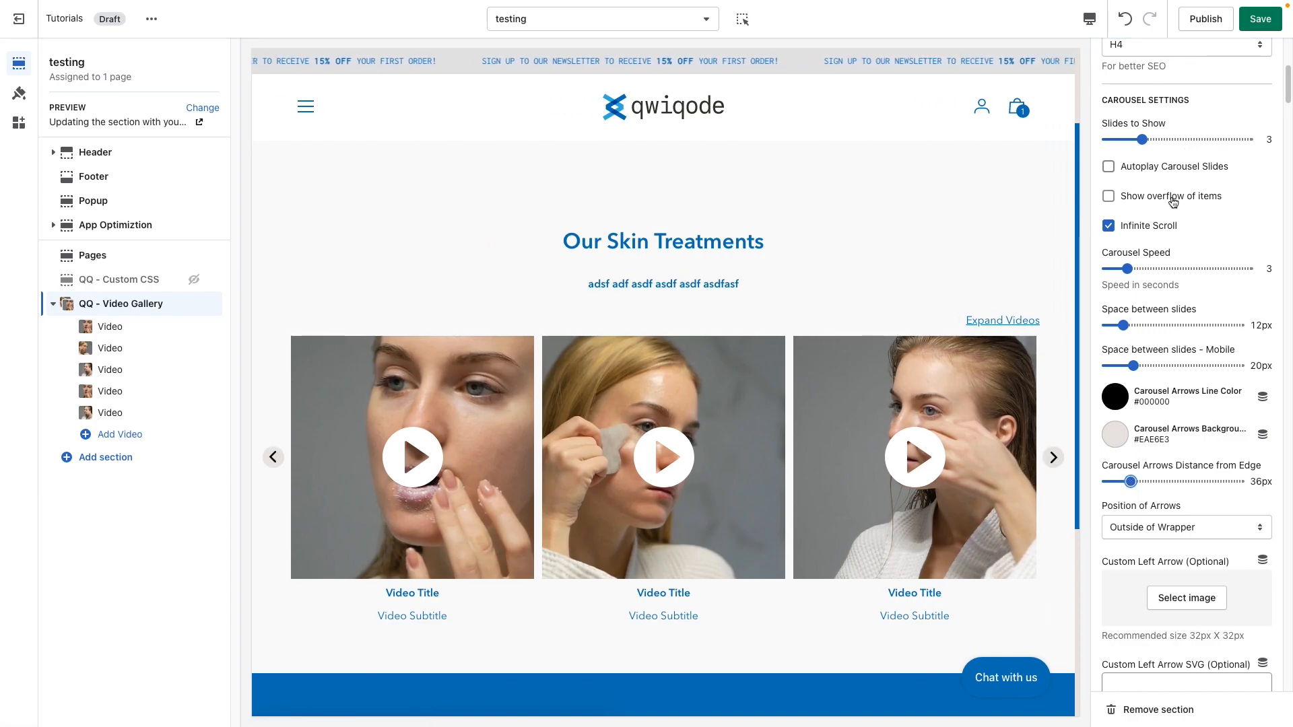
- Enable the overflow of items for the carousel and review the optional custom left and right arrow image and SVG settings
left_click(1110, 197)
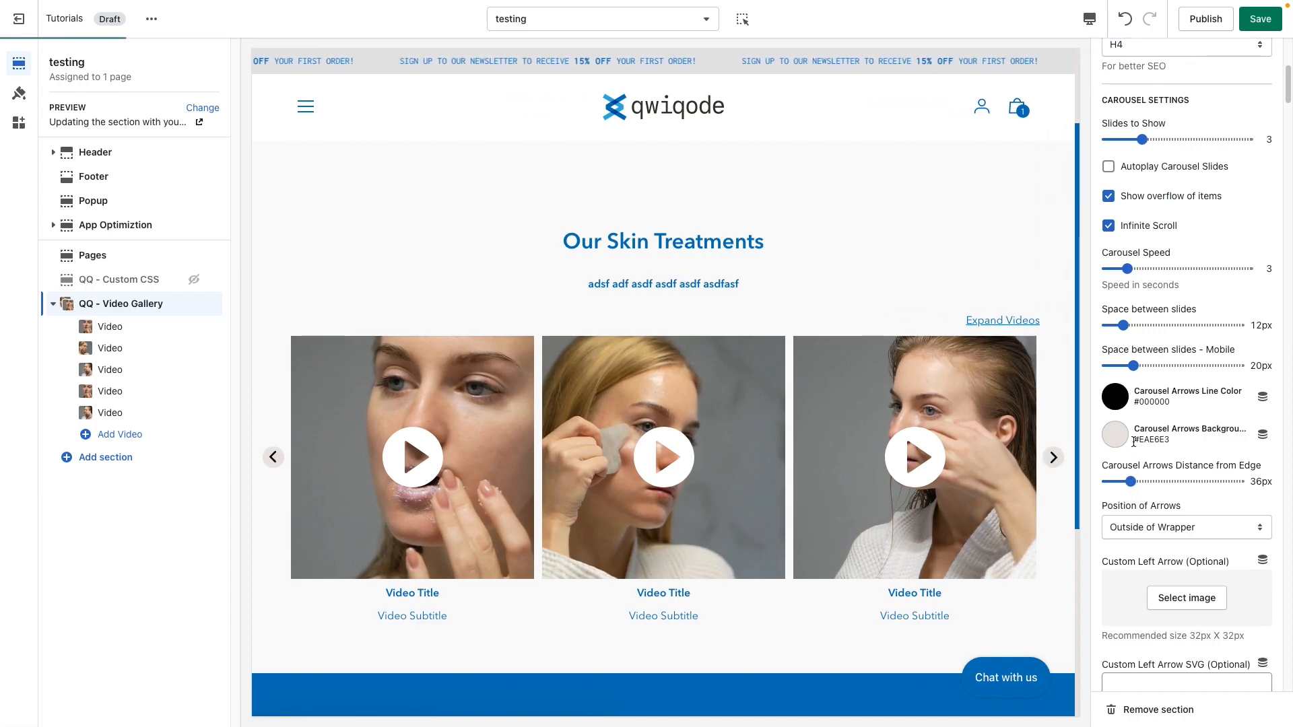
scroll(1165, 485, "down", 3)
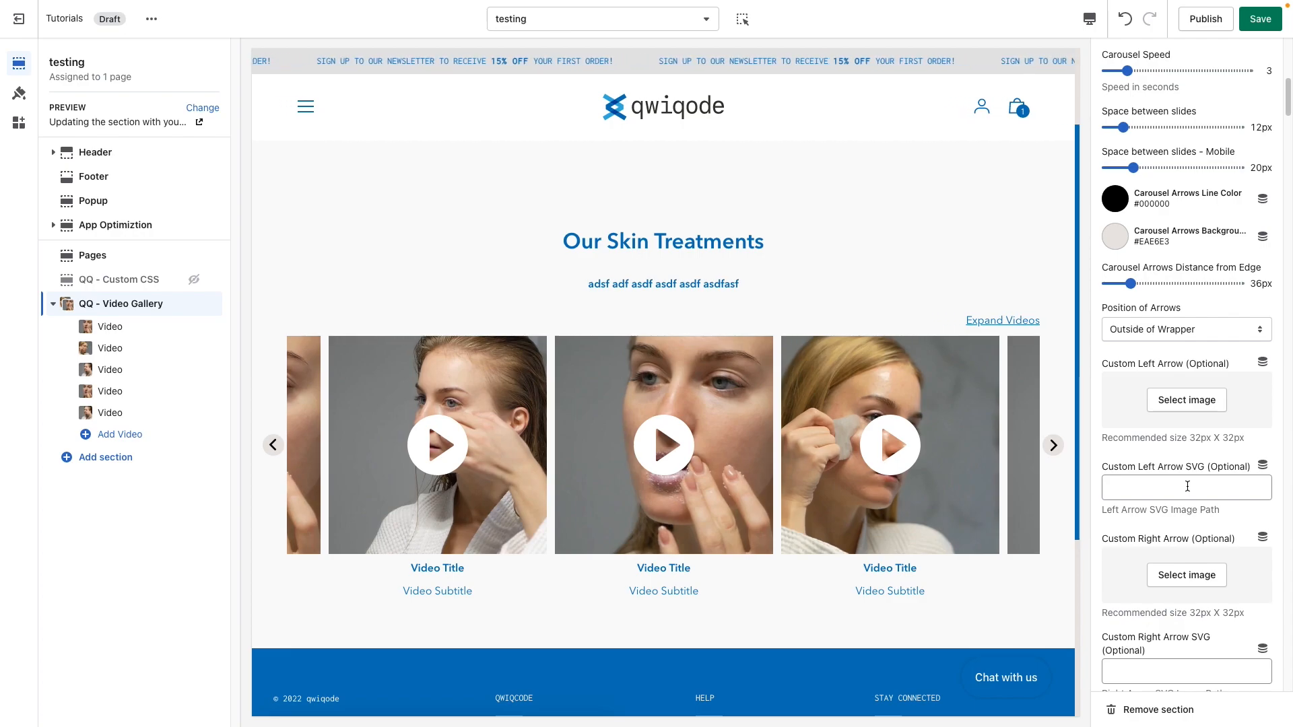
left_click(1190, 498)
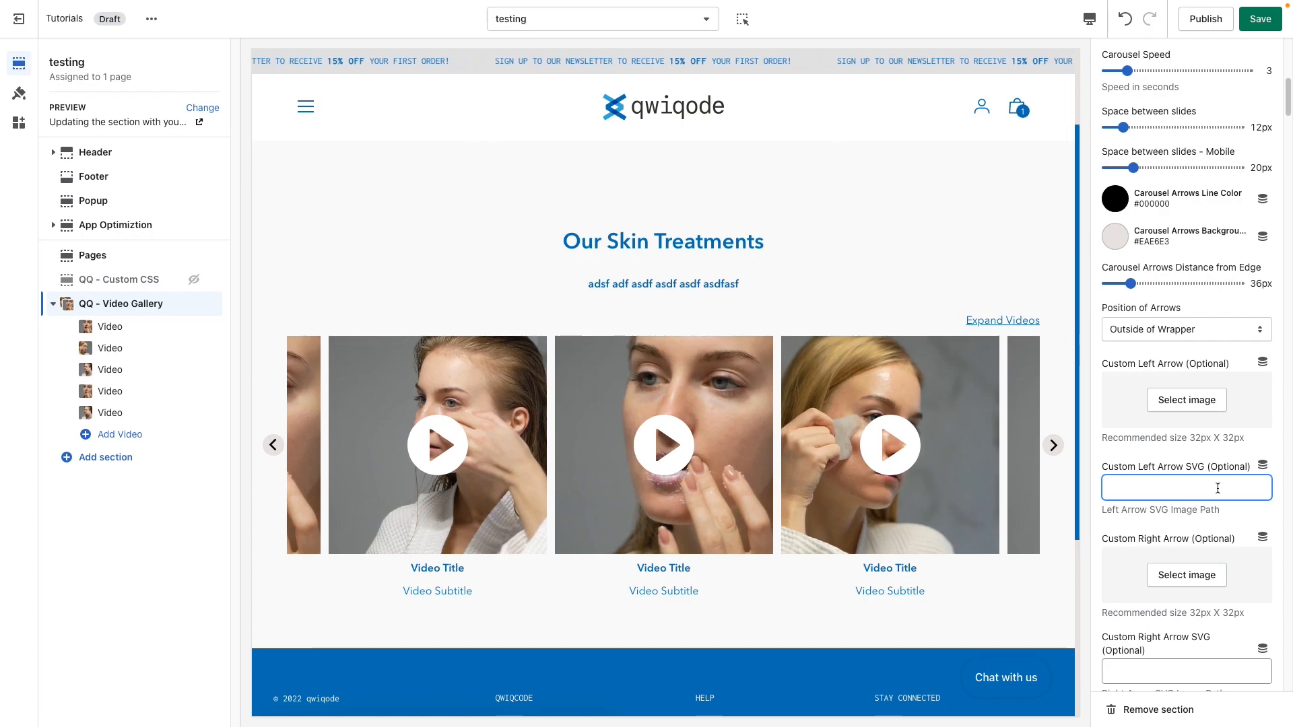
scroll(1212, 490, "down", 2)
left_click(1134, 551)
scroll(1179, 551, "down", 4)
scroll(1204, 551, "down", 2)
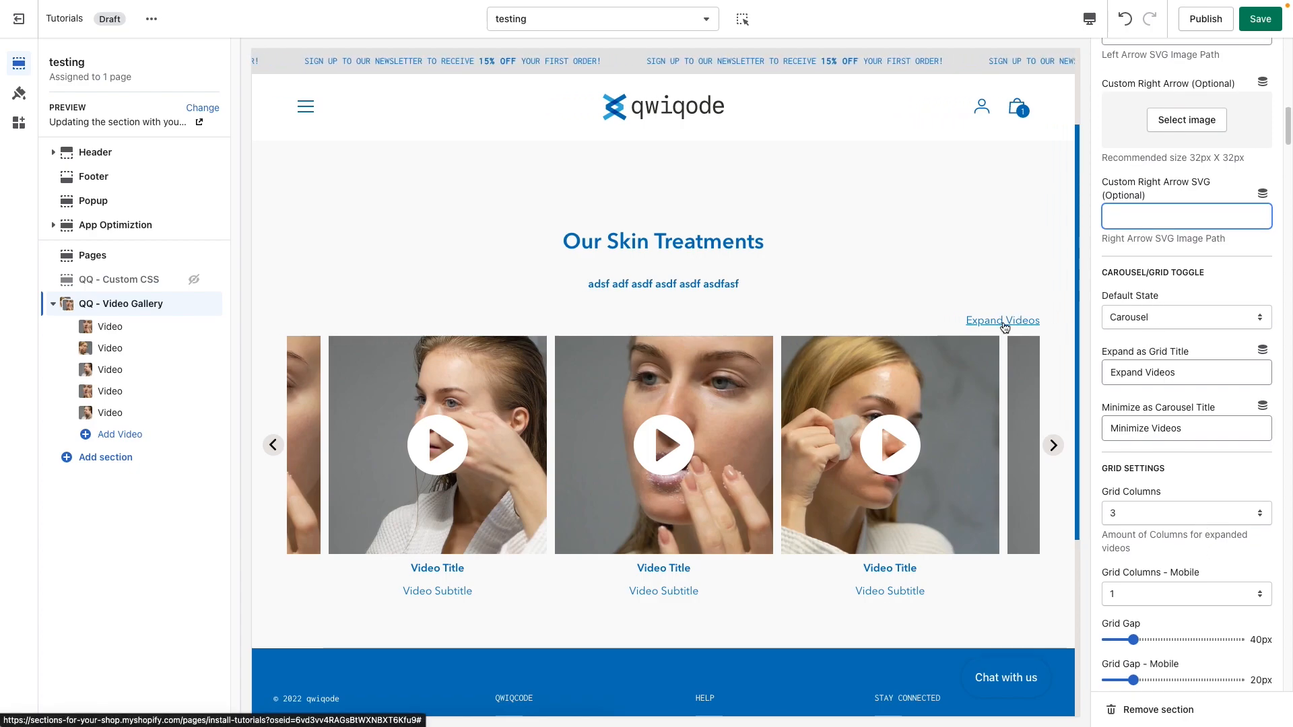
- Expand the gallery videos into the grid layout in the page preview and look over its rows
left_click(1003, 322)
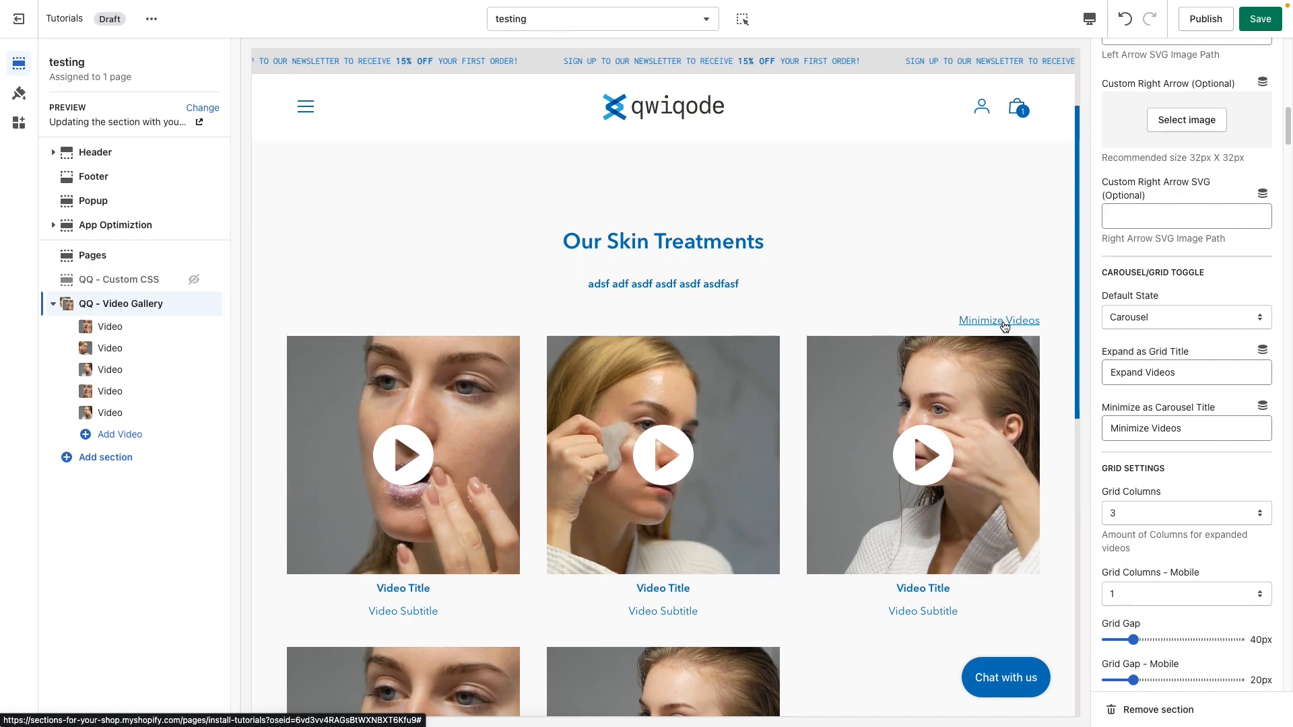
scroll(773, 589, "down", 1)
scroll(773, 589, "down", 3)
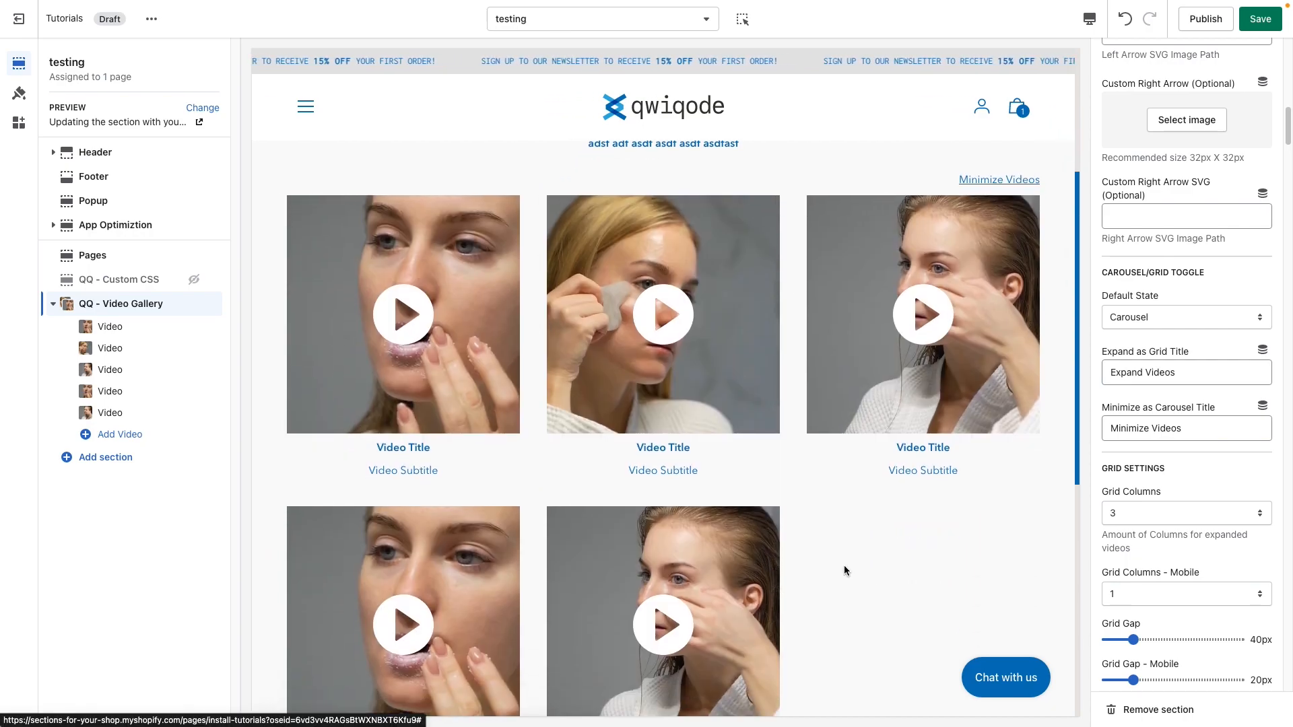
scroll(865, 561, "up", 1)
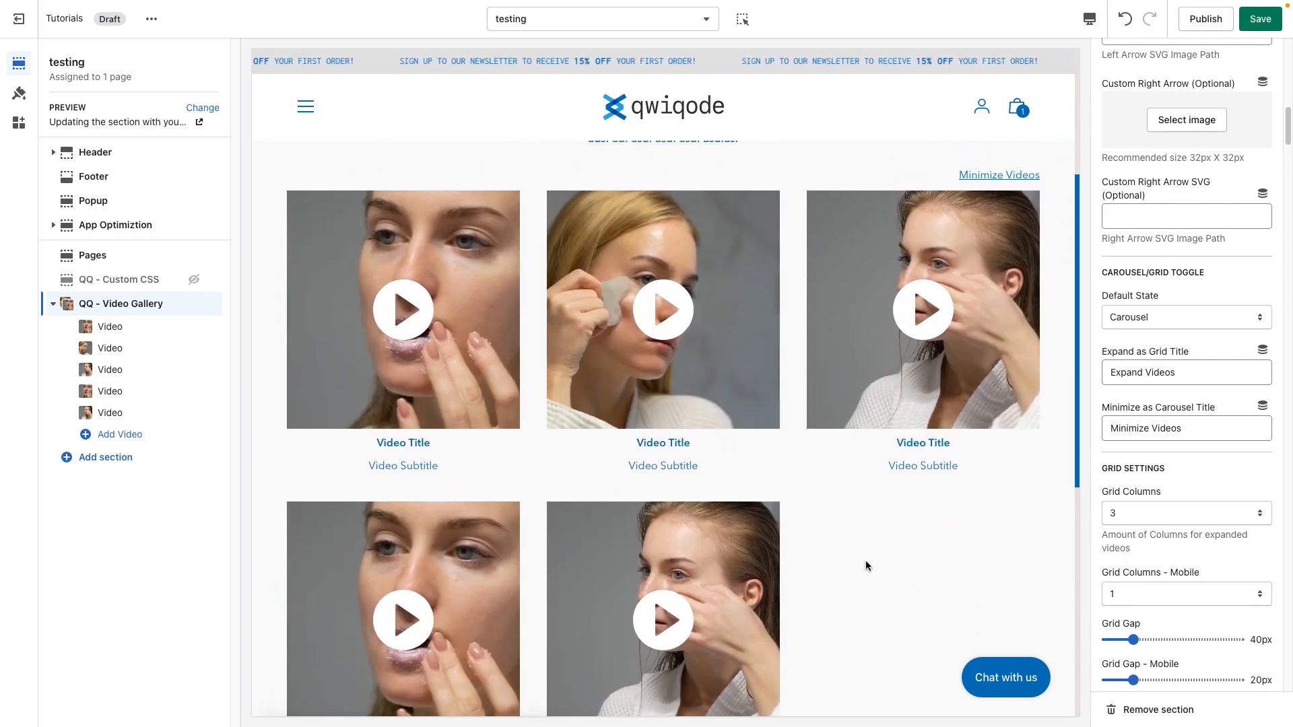
- Minimize the gallery videos in the page preview and try Grid as the default state before restoring Carousel
left_click(971, 214)
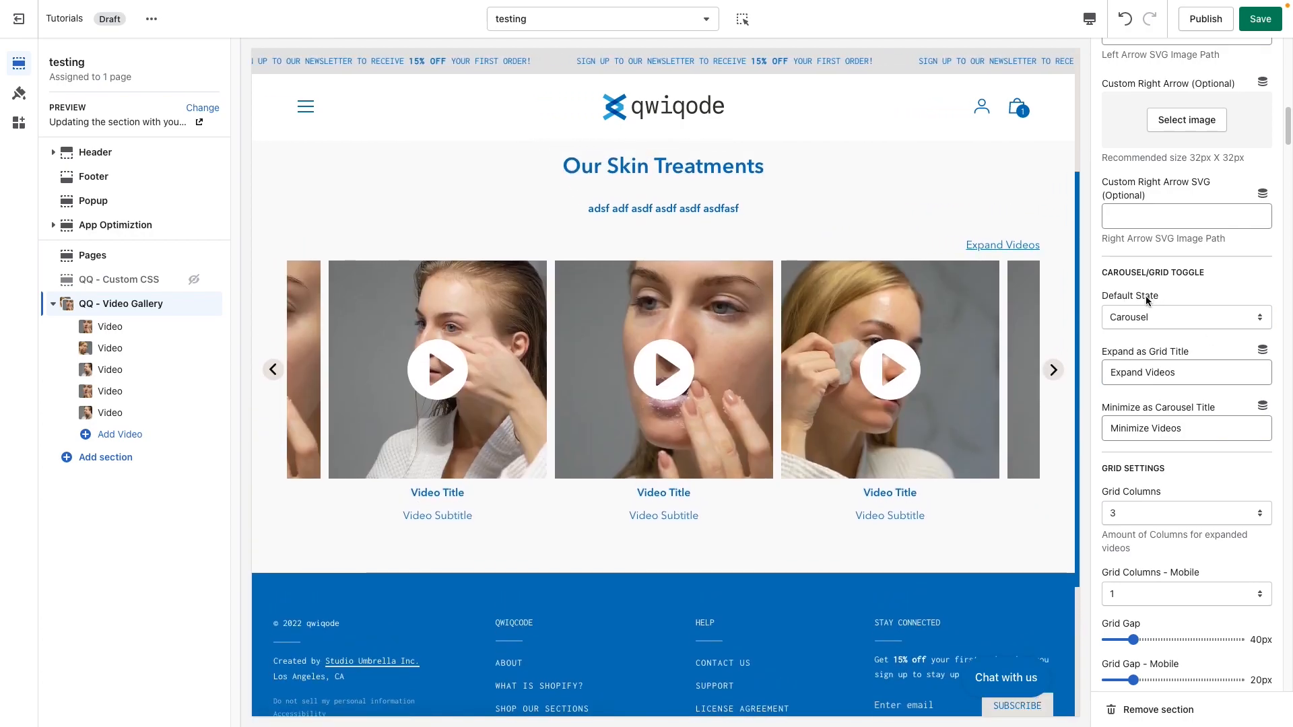
left_click(1161, 318)
left_click(1173, 332)
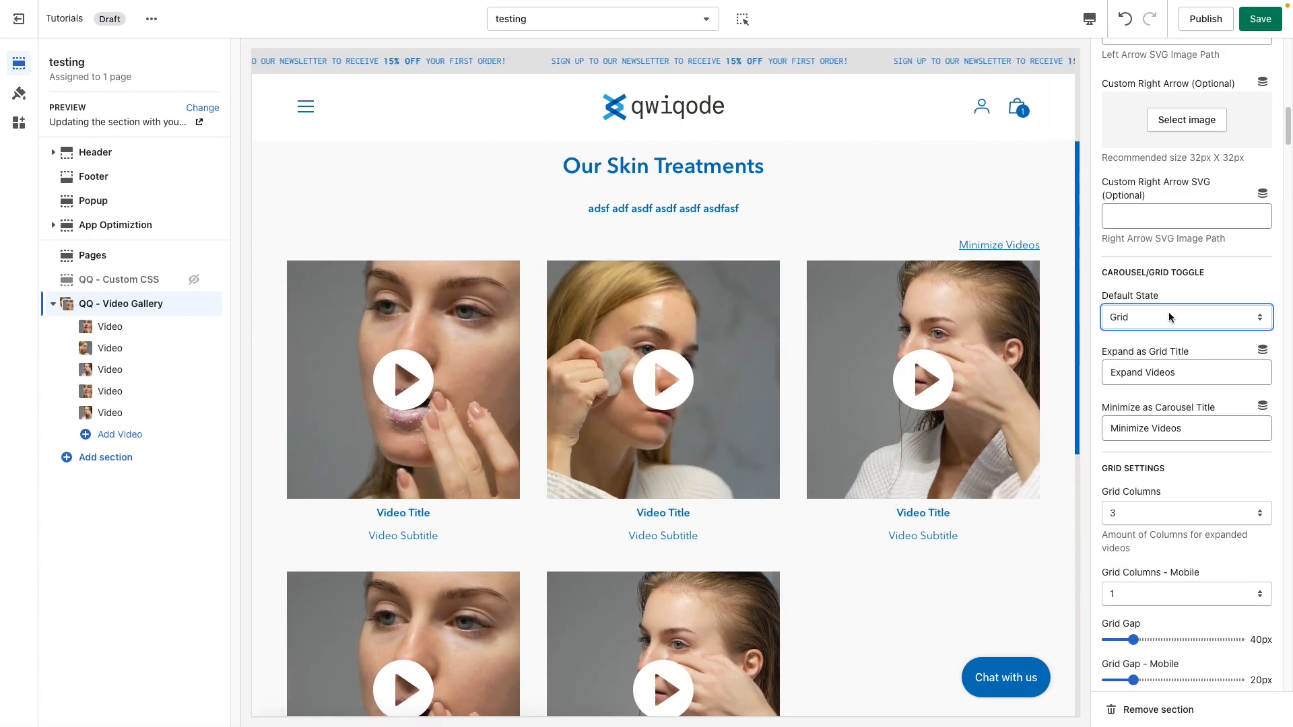
left_click(1169, 316)
left_click(1171, 302)
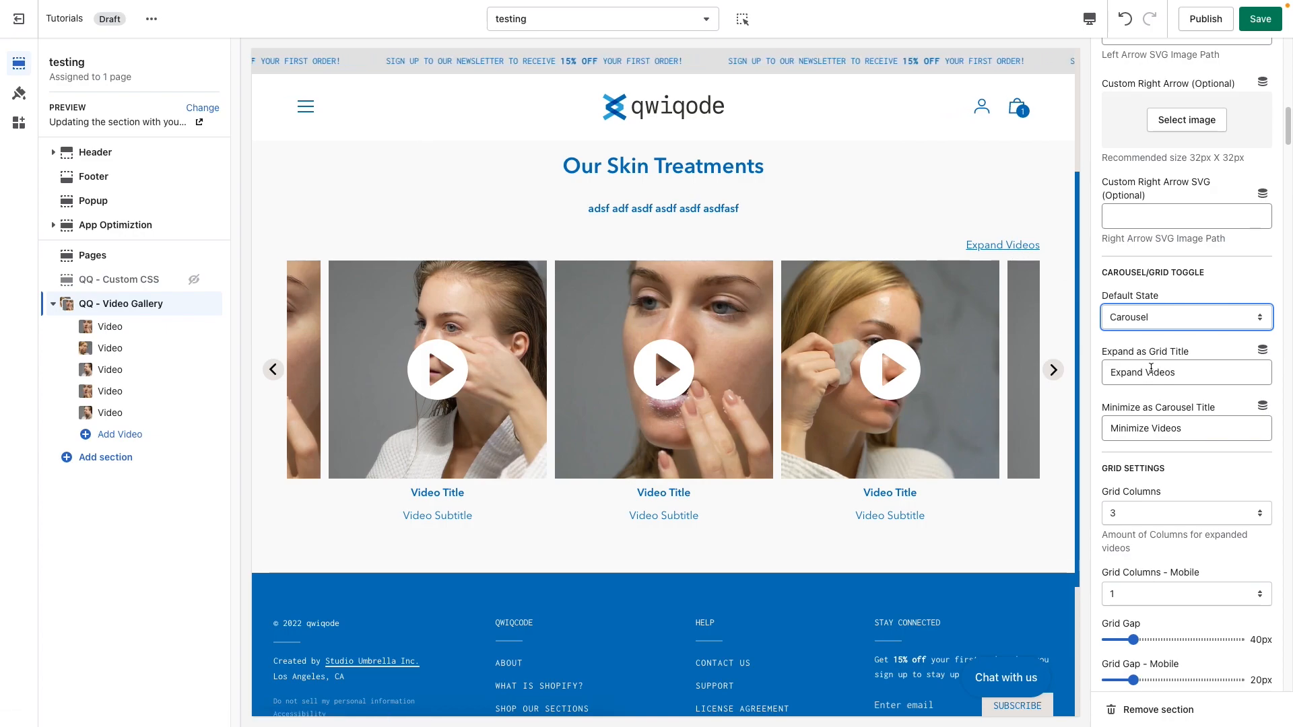
- Shorten the expand as grid title to "Expand" and the minimize as carousel title to "Minimize"
left_click(1158, 373)
double_click(1160, 373)
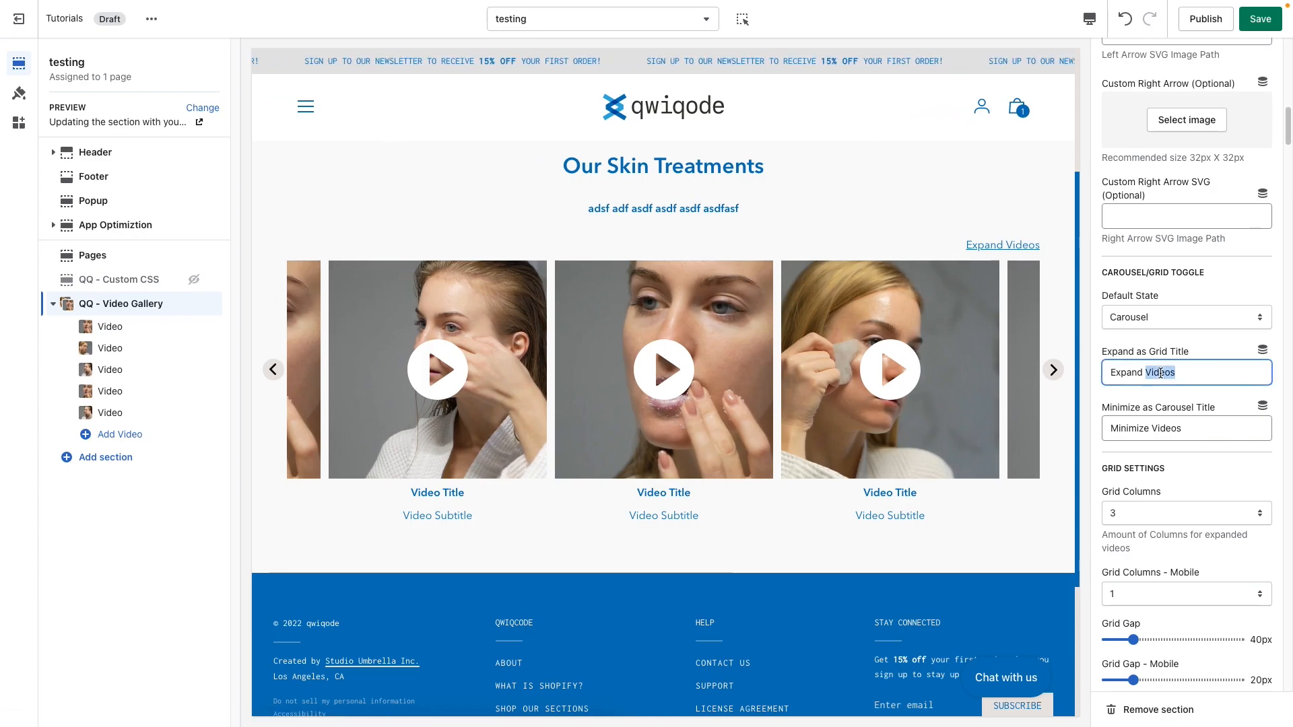
key("BackSpace")
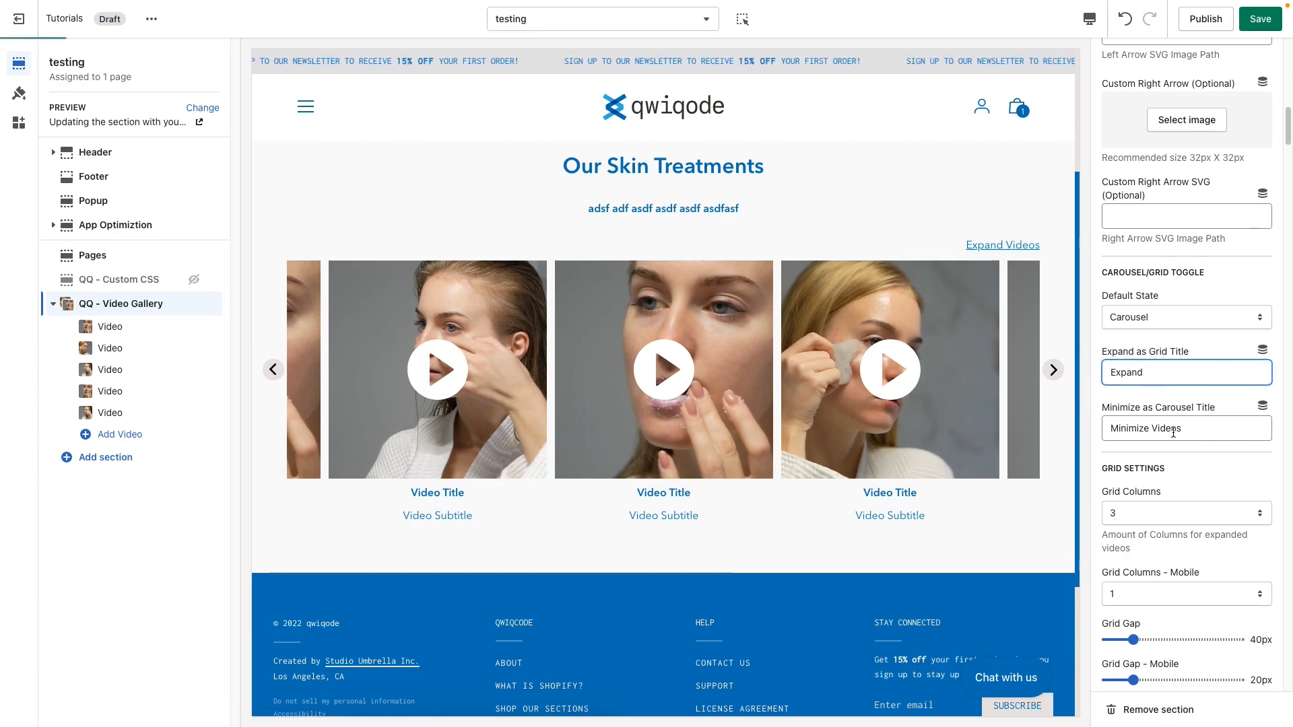
double_click(1165, 428)
key("BackSpace")
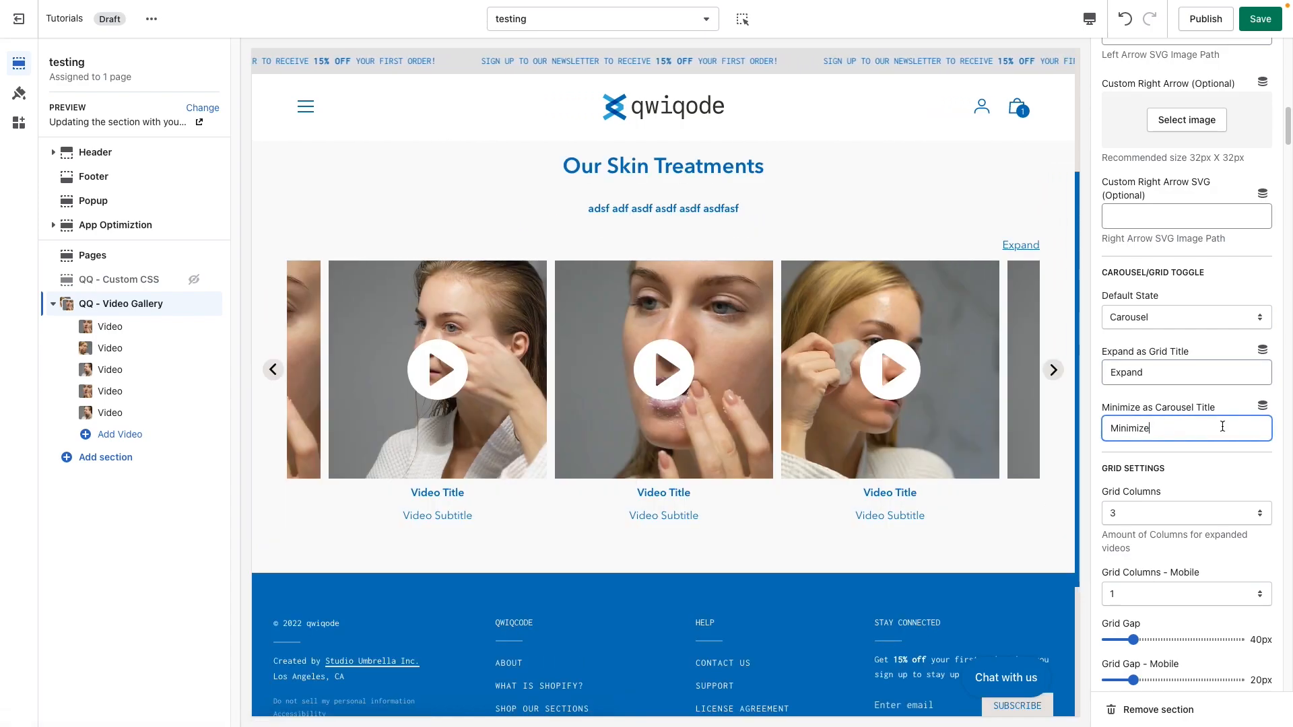
- Set the video gallery's default state to Grid
scroll(1203, 457, "down", 2)
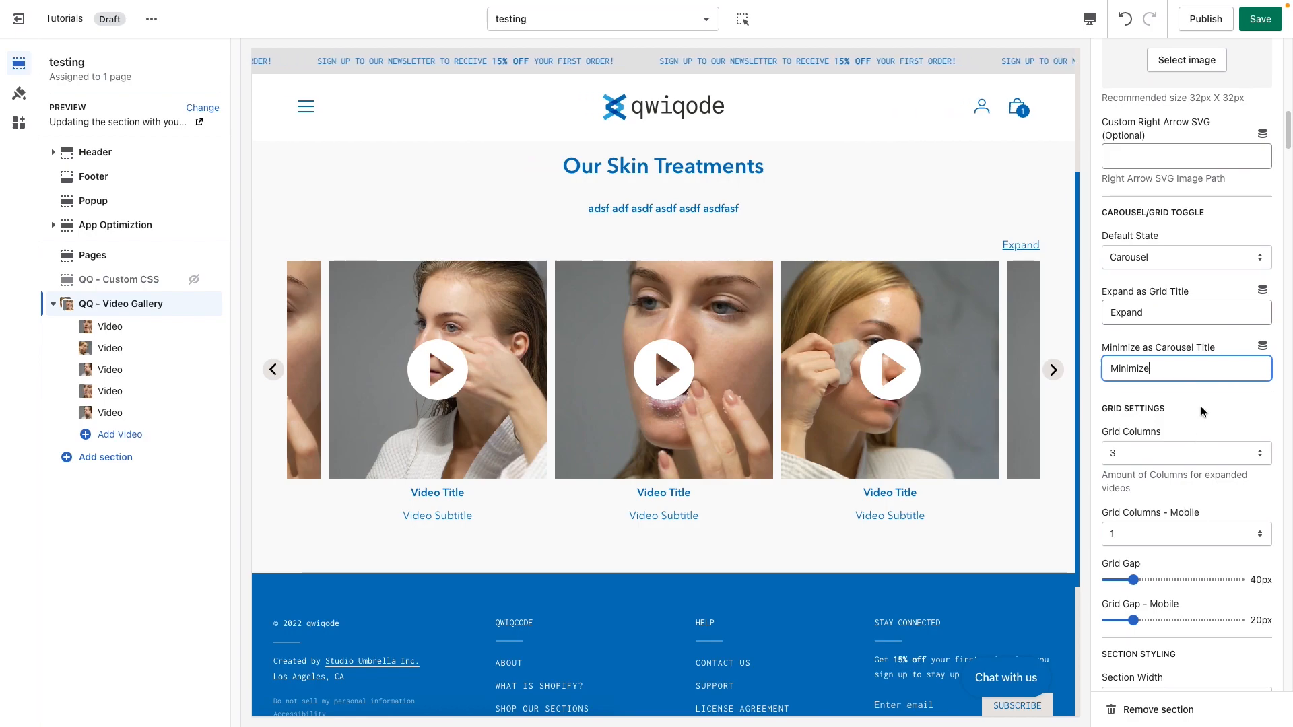
left_click(1162, 261)
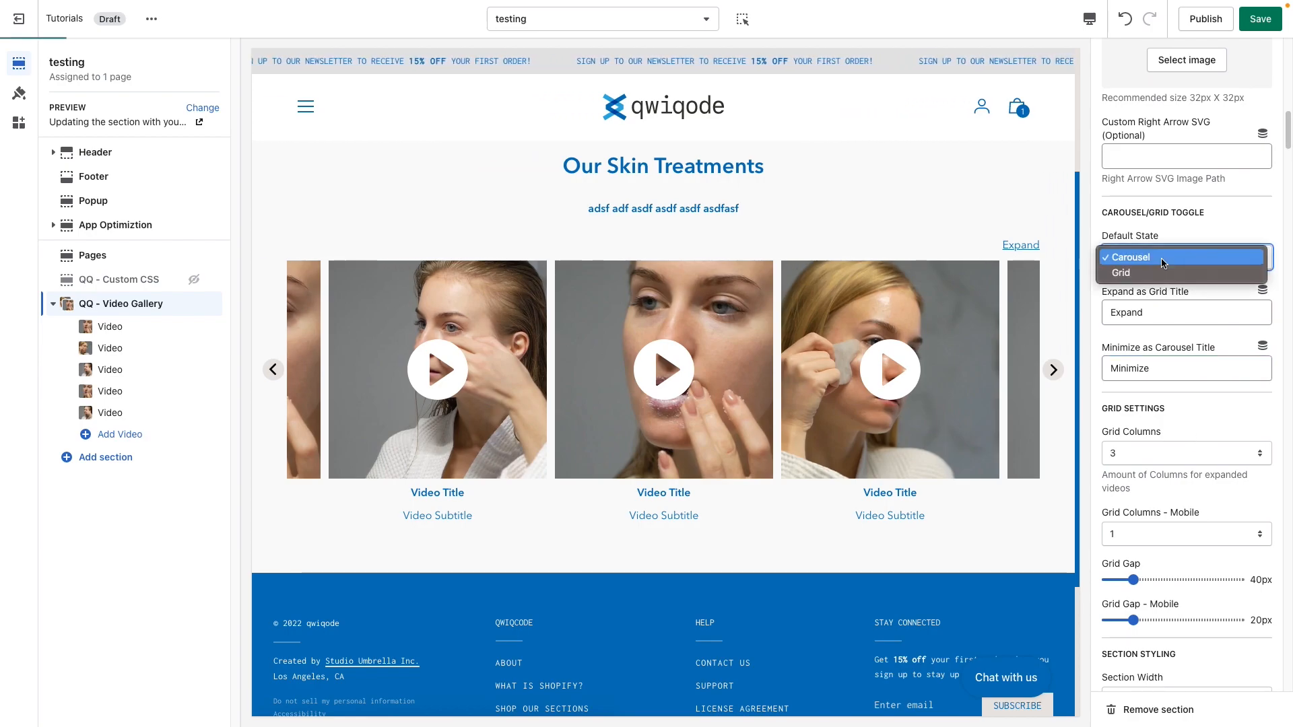
left_click(1162, 272)
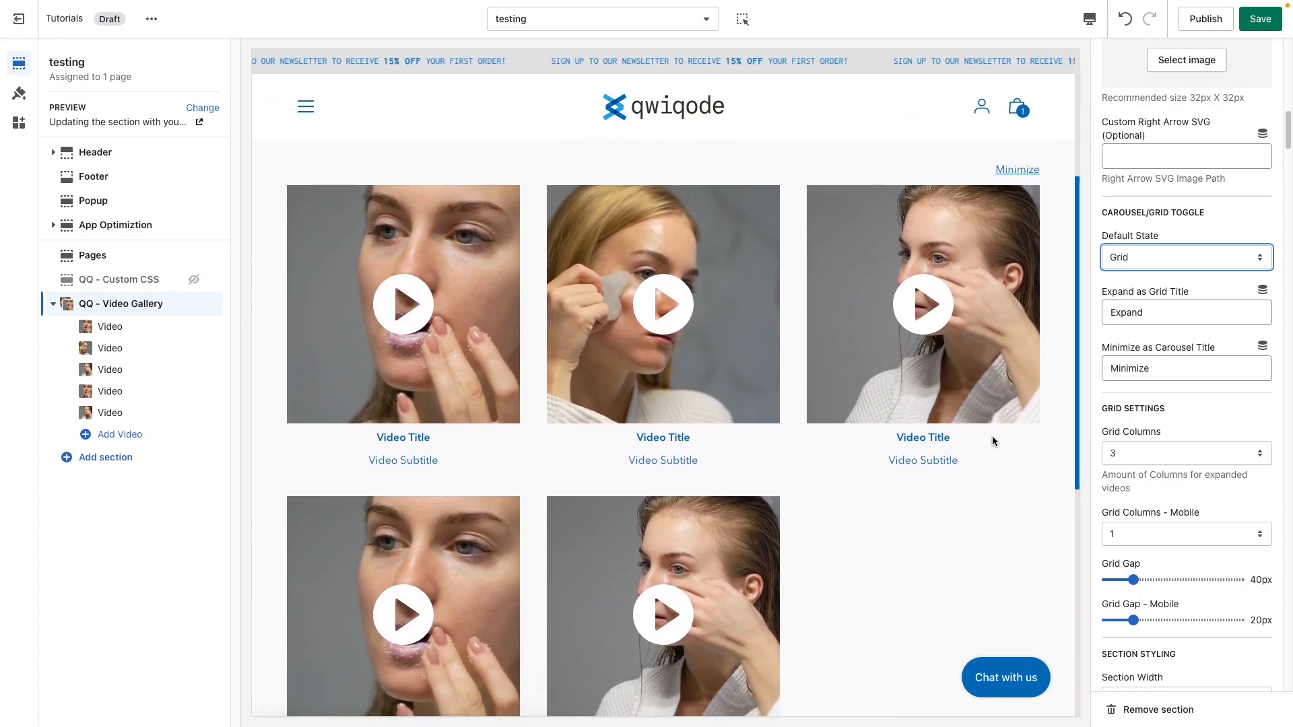
- Try 4 and 2 grid columns for the expanded videos and return the setting to 3
left_click(1164, 461)
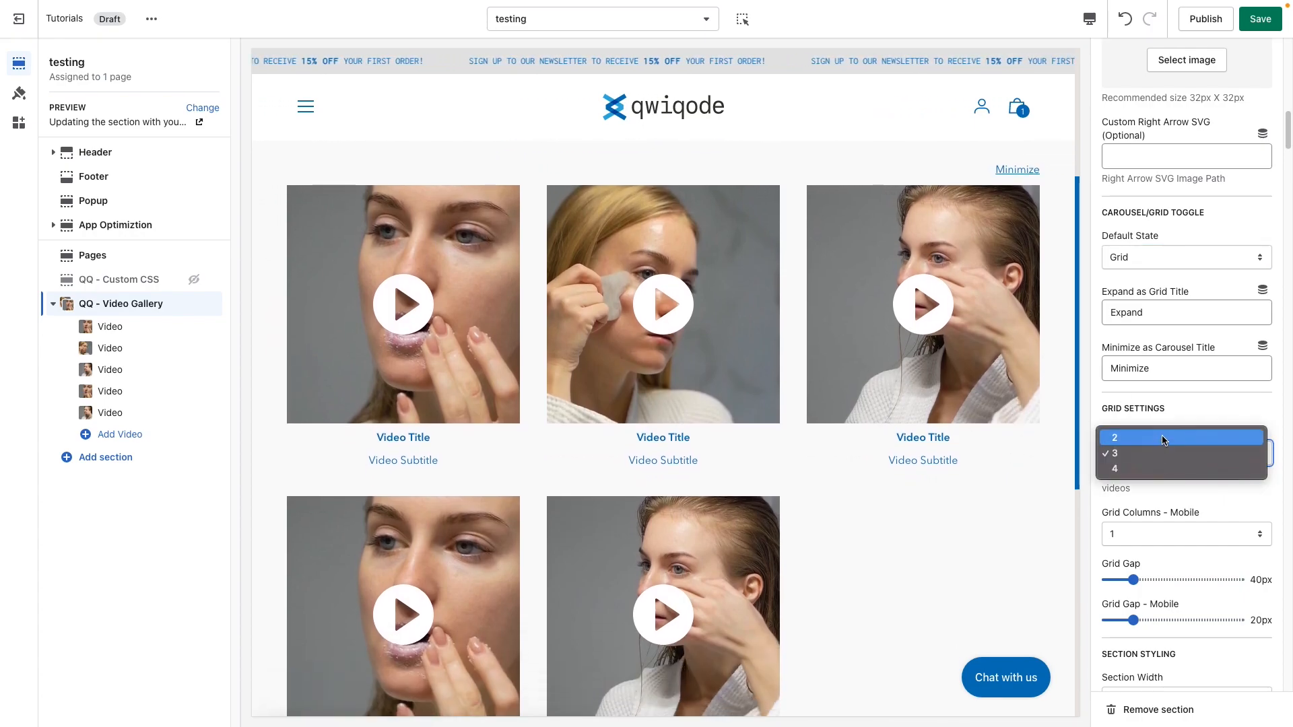
left_click(1206, 412)
left_click(1165, 454)
left_click(1177, 466)
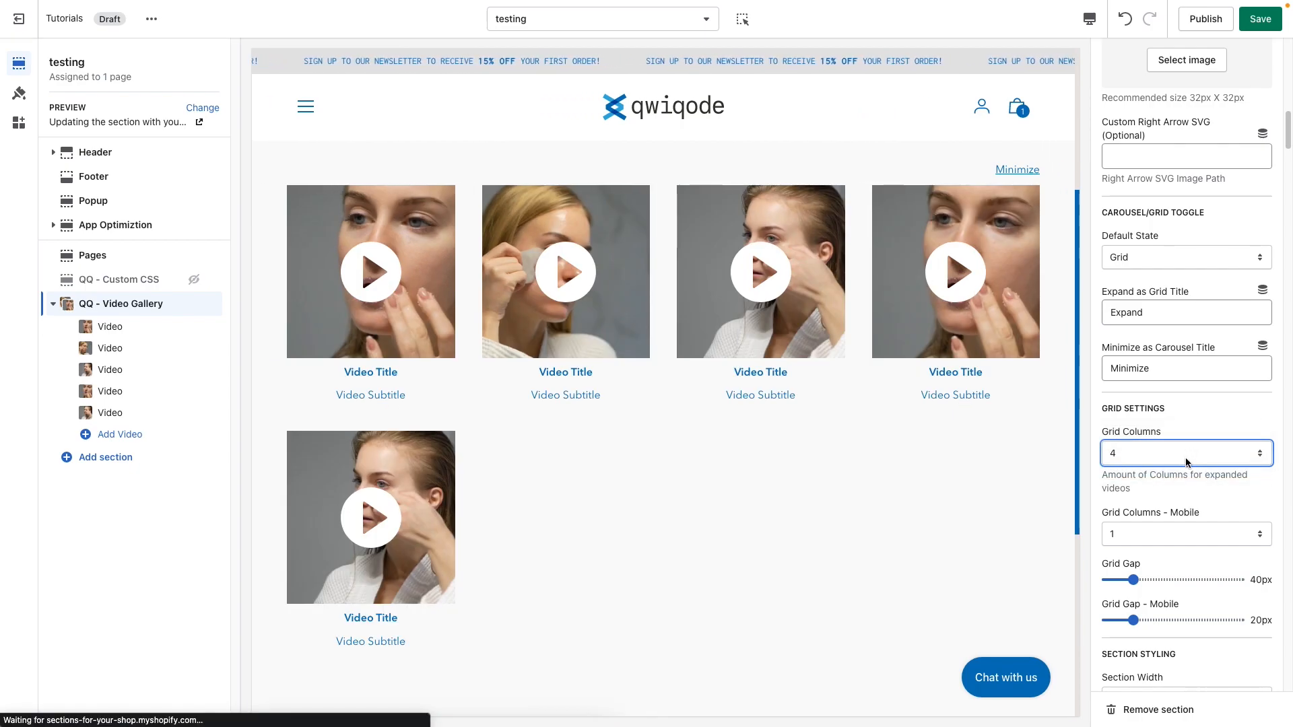
left_click(1185, 456)
key("Return")
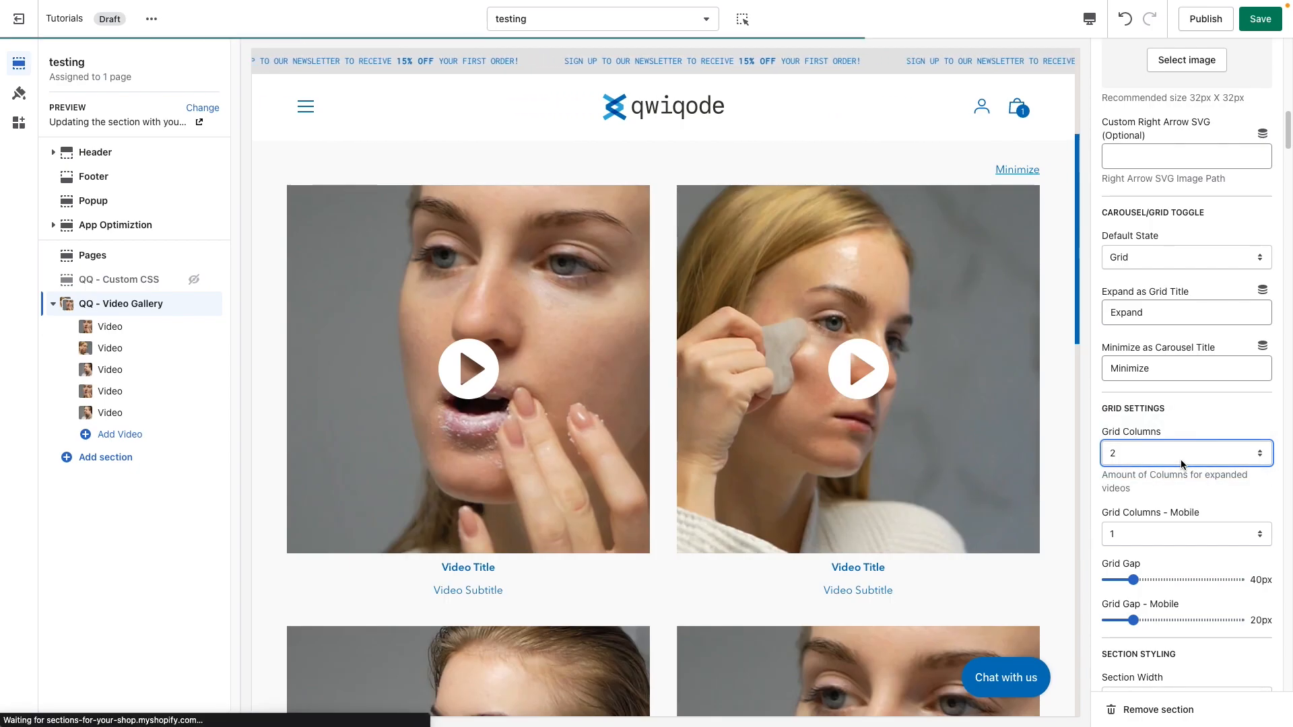
left_click(1181, 453)
left_click(1183, 468)
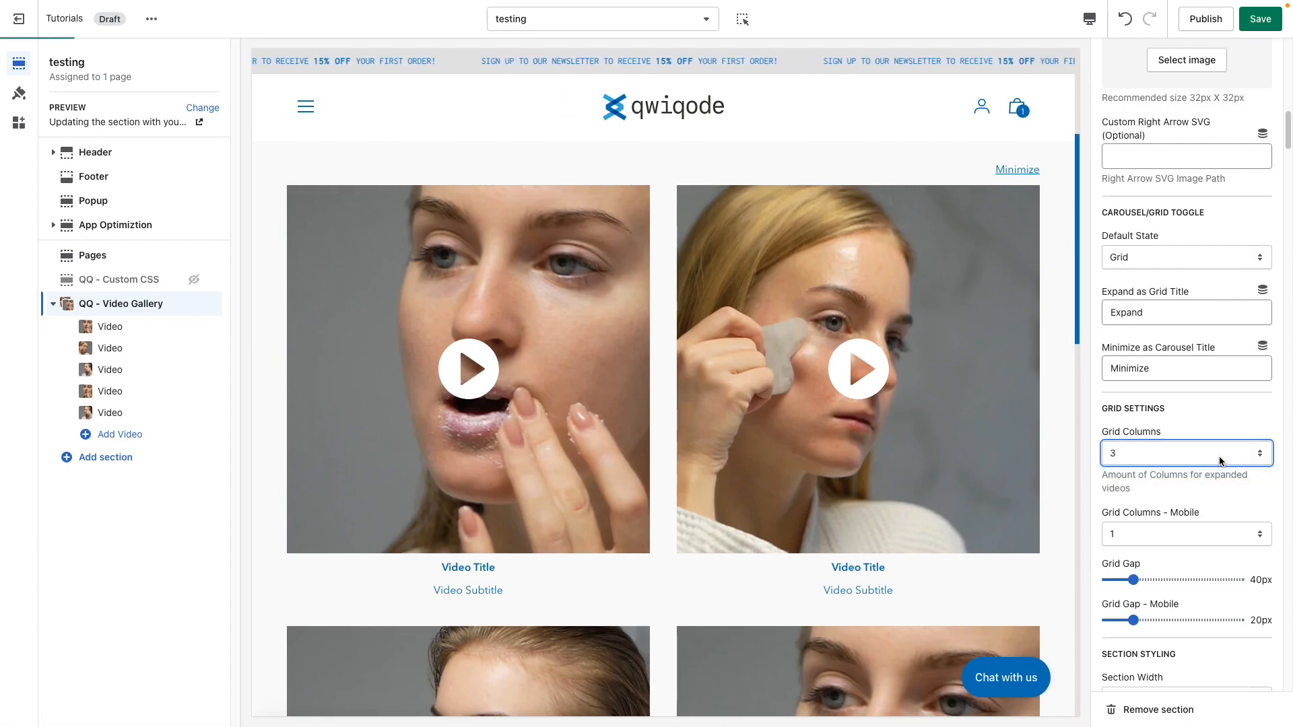
- Switch the page preview to mobile and set the gallery's mobile grid columns to 2
left_click(1144, 533)
left_click(1167, 502)
left_click(1090, 20)
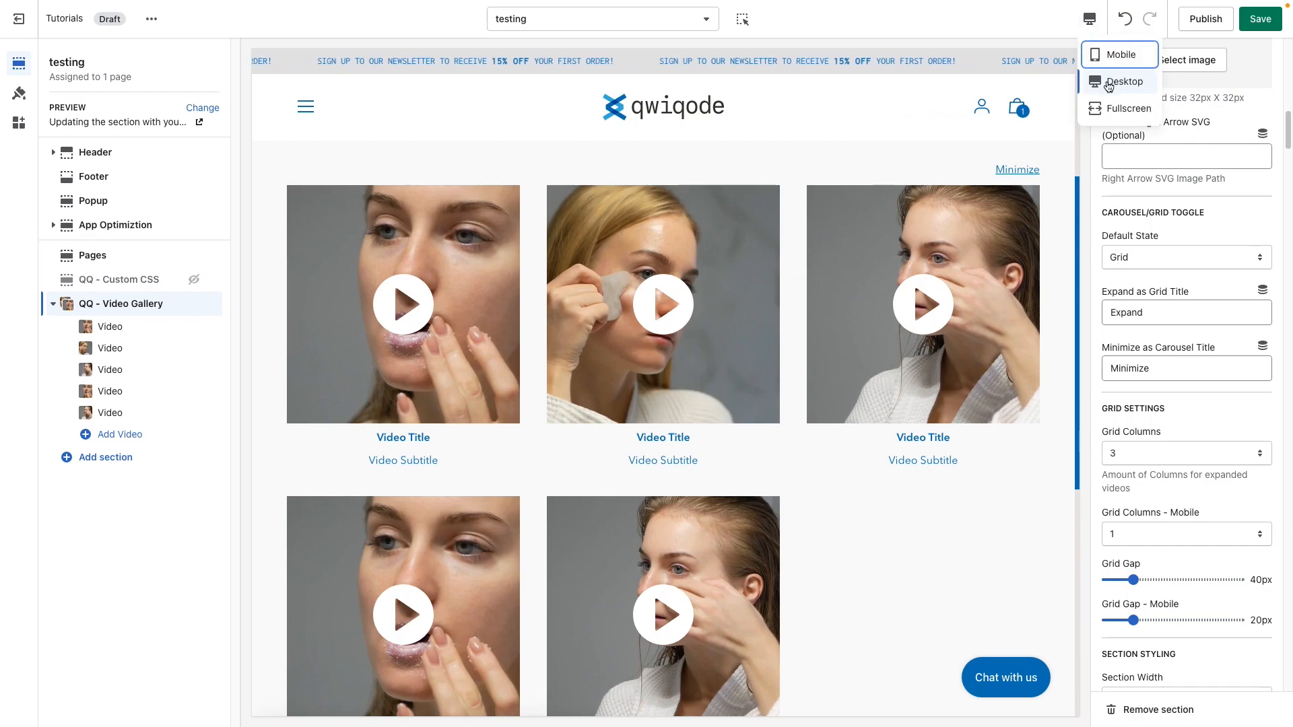
left_click(1121, 54)
scroll(774, 404, "up", 1)
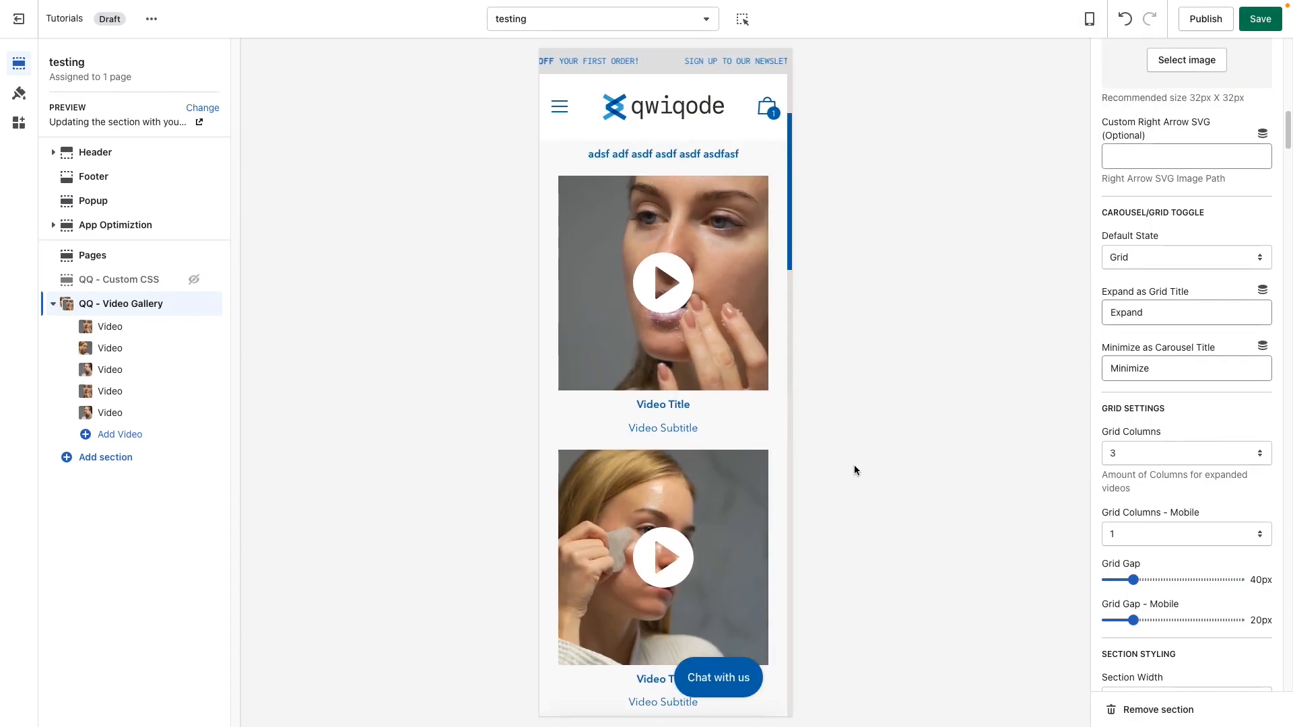
left_click(1221, 537)
left_click(1213, 551)
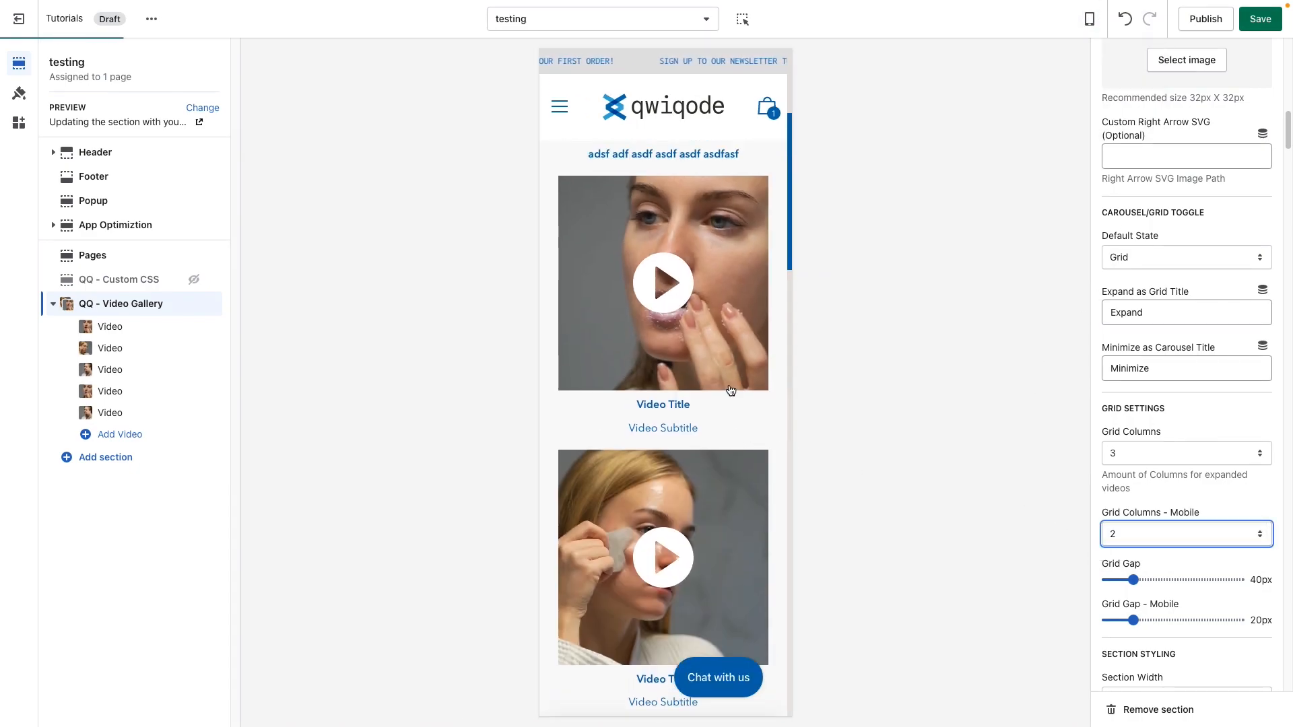
scroll(718, 399, "up", 3)
left_click(1173, 529)
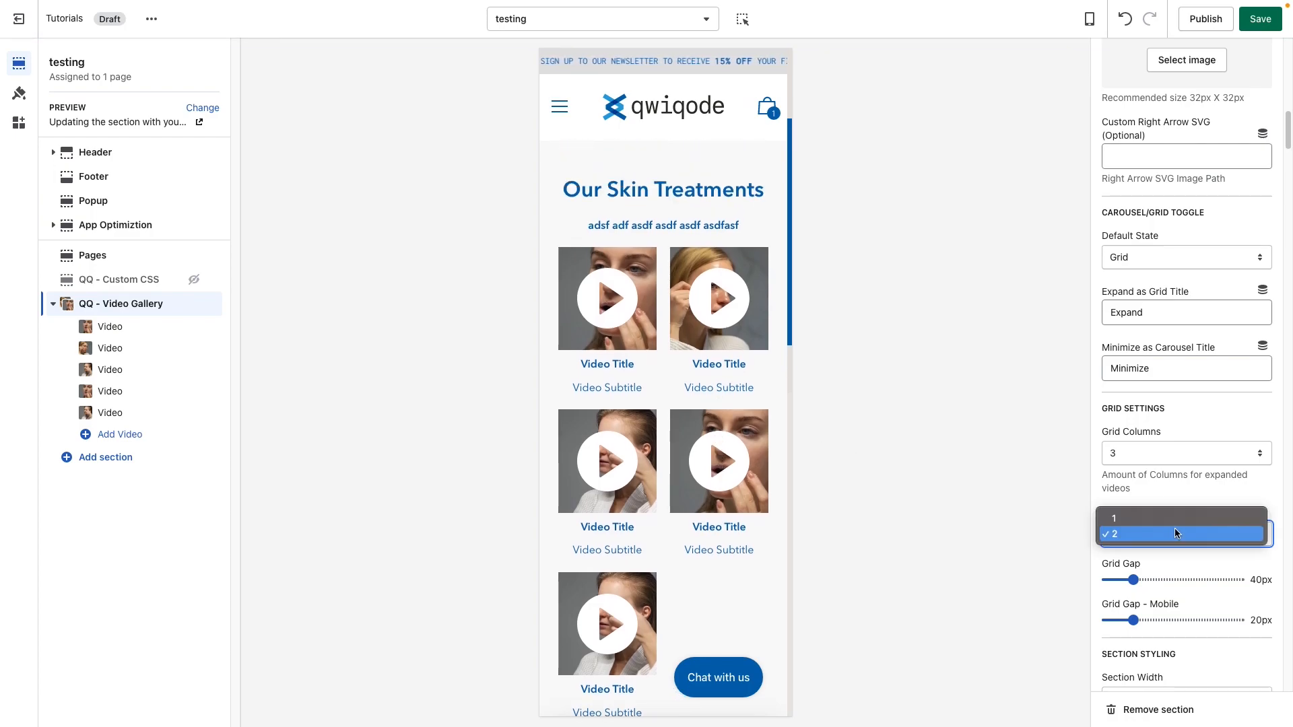
- Return the page preview to the desktop view
left_click(1089, 18)
left_click(1089, 18)
left_click(1138, 78)
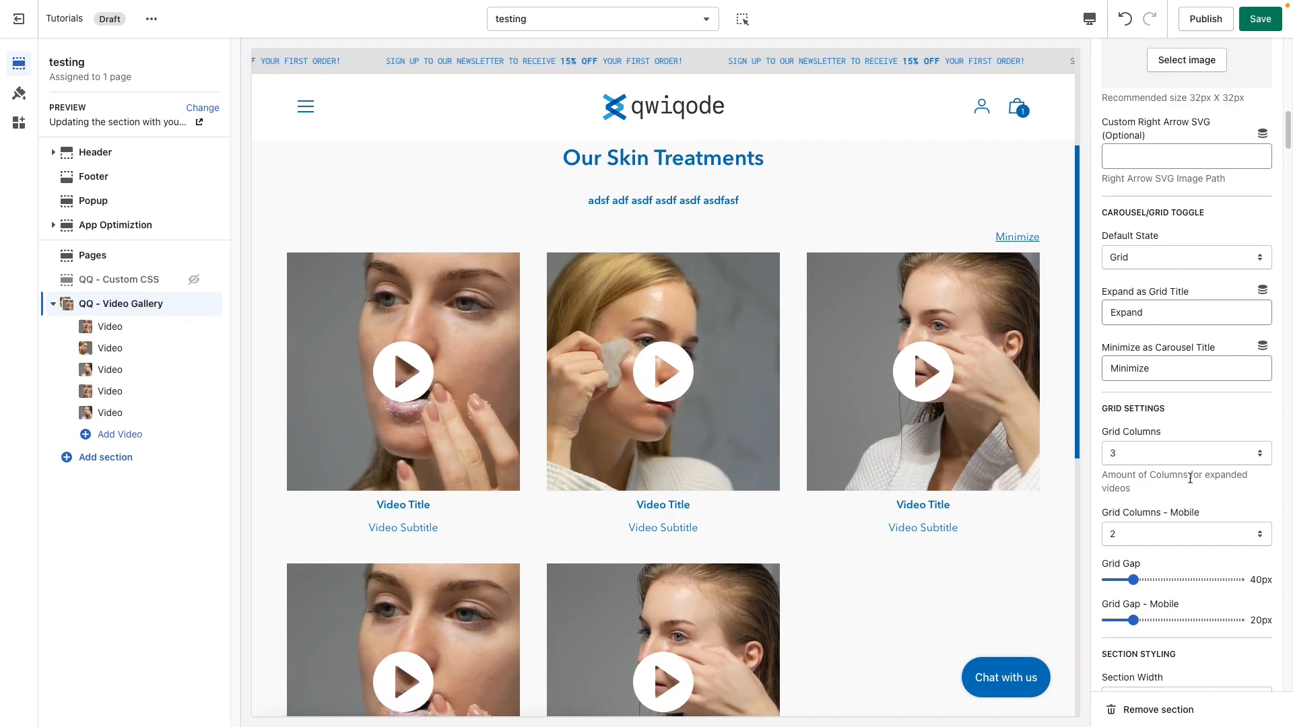
- Set the grid gap to 12px and the mobile grid gap to 9px
scroll(1170, 514, "down", 1)
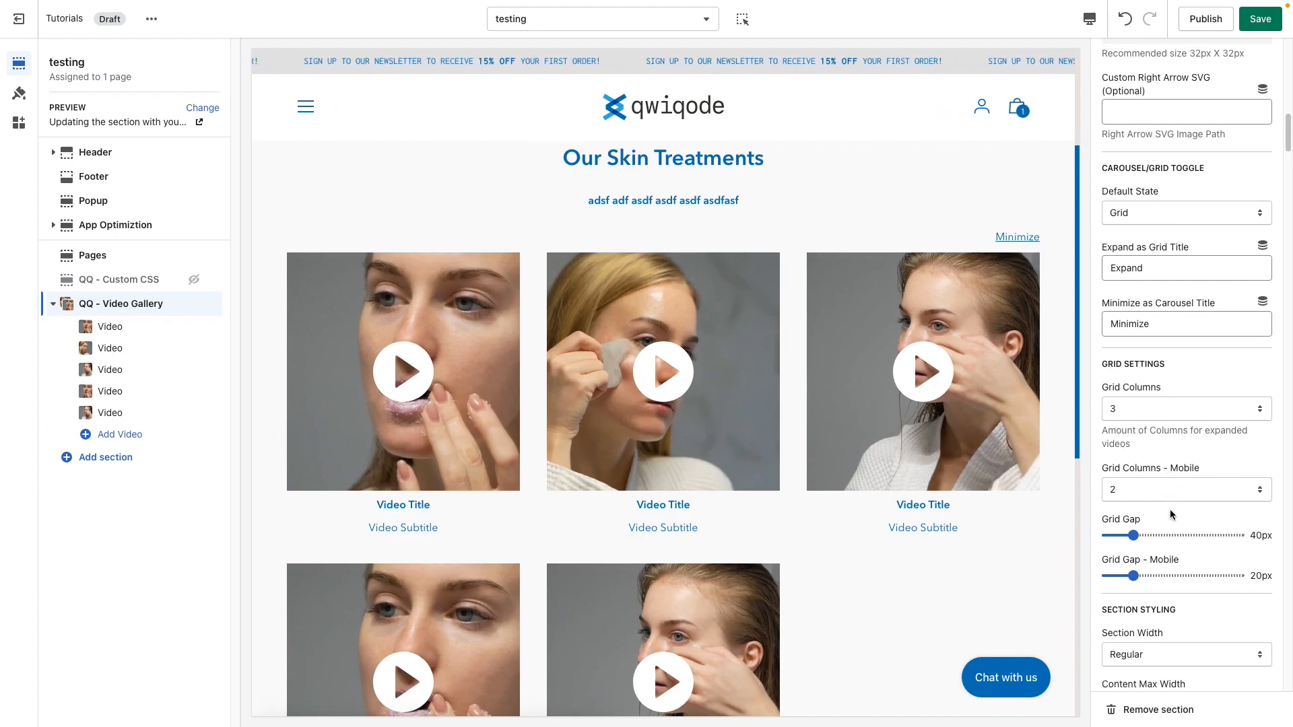
scroll(1194, 516, "down", 1)
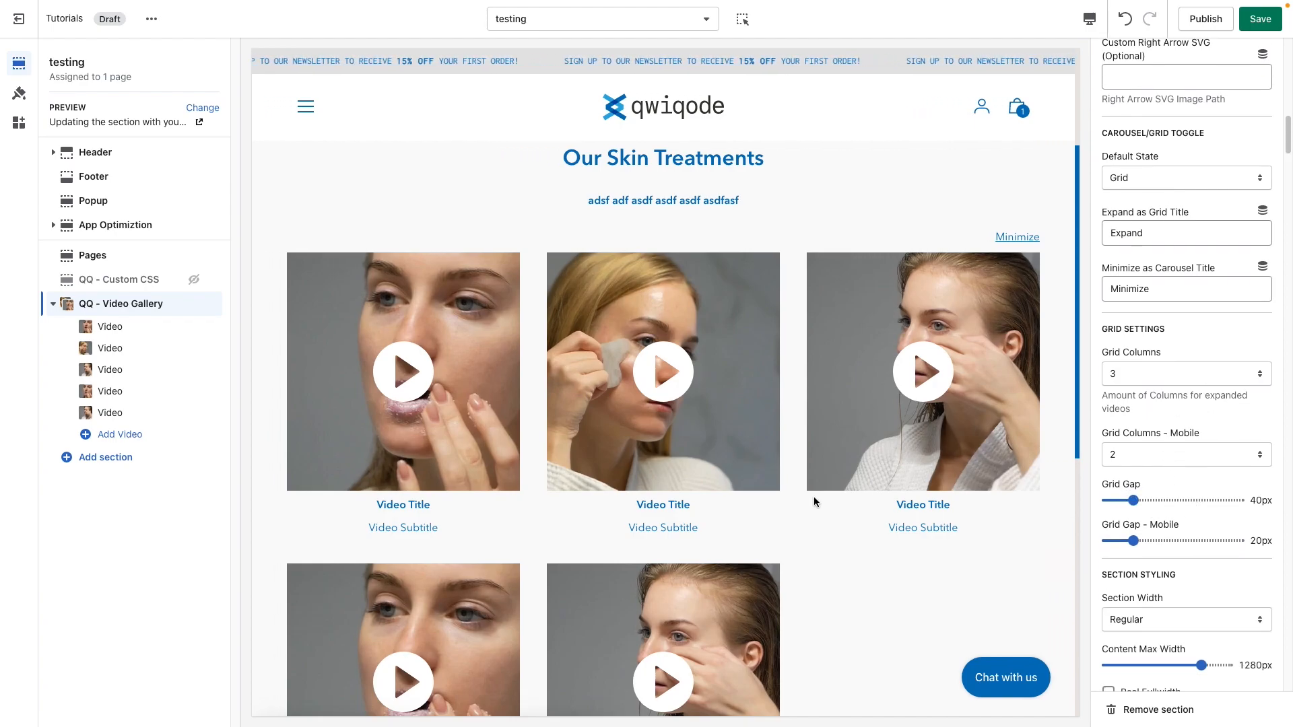
left_click_drag(1133, 500, 1119, 536)
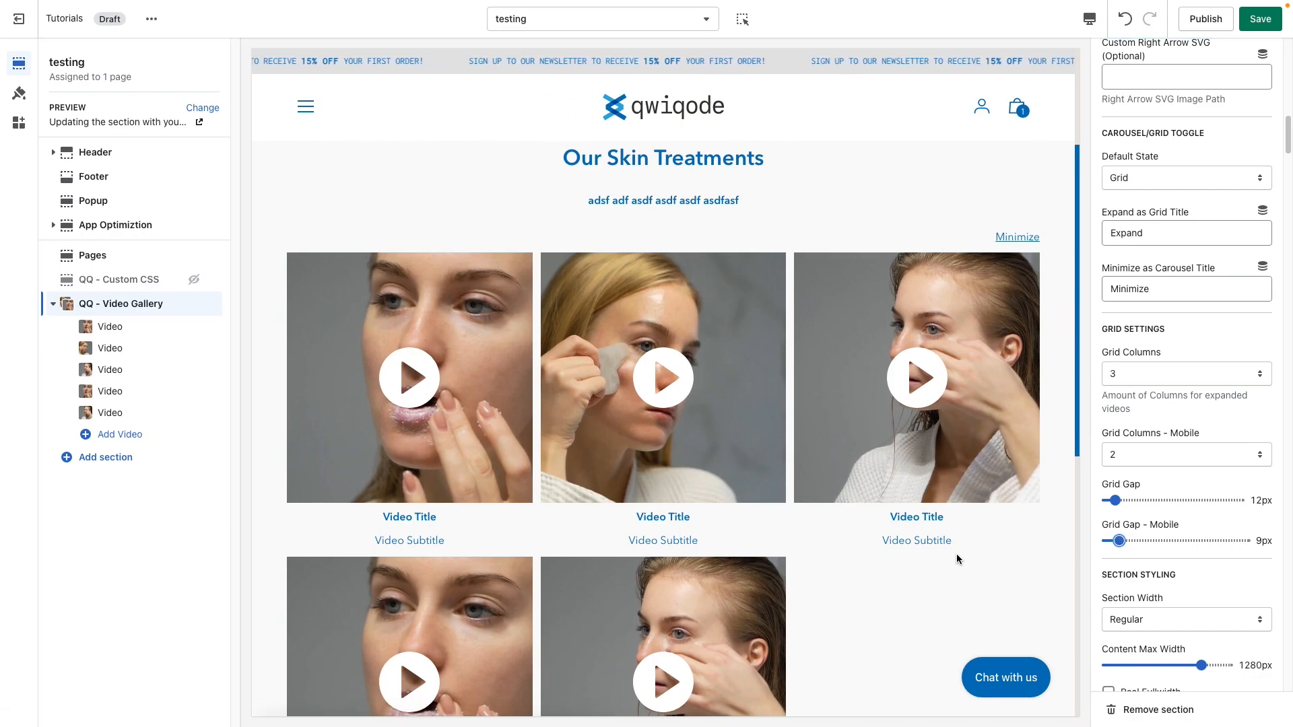
- Change the video gallery's default state back to Carousel
scroll(1216, 534, "down", 2)
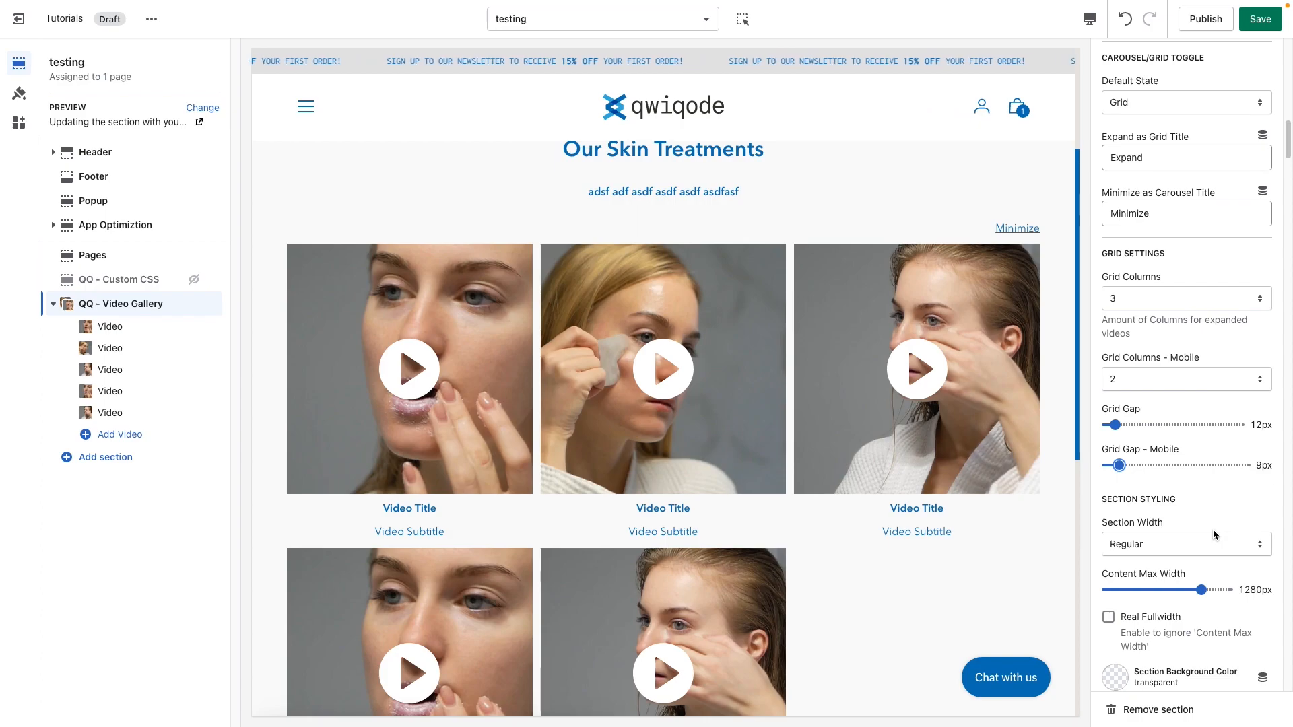
scroll(1190, 314, "up", 3)
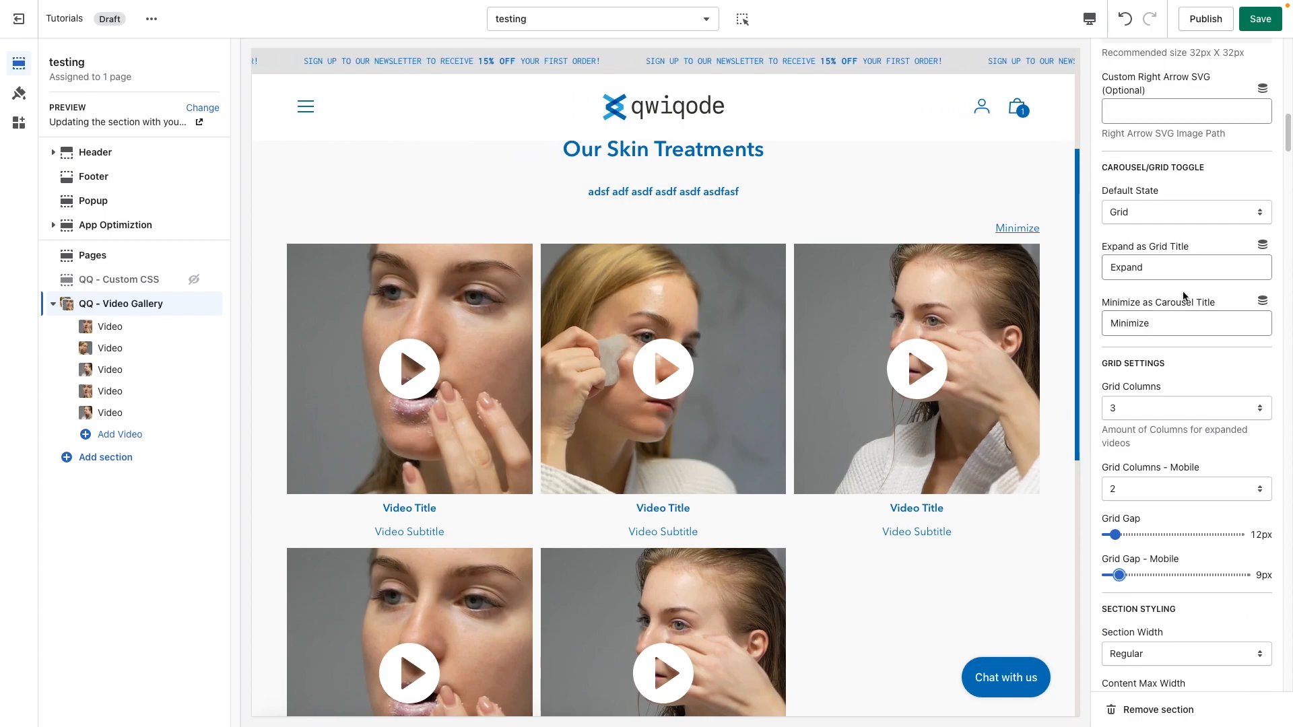
left_click(1156, 212)
left_click(1159, 198)
- Set the section width of the video gallery to Fullwidth in the section styling
scroll(1179, 512, "down", 8)
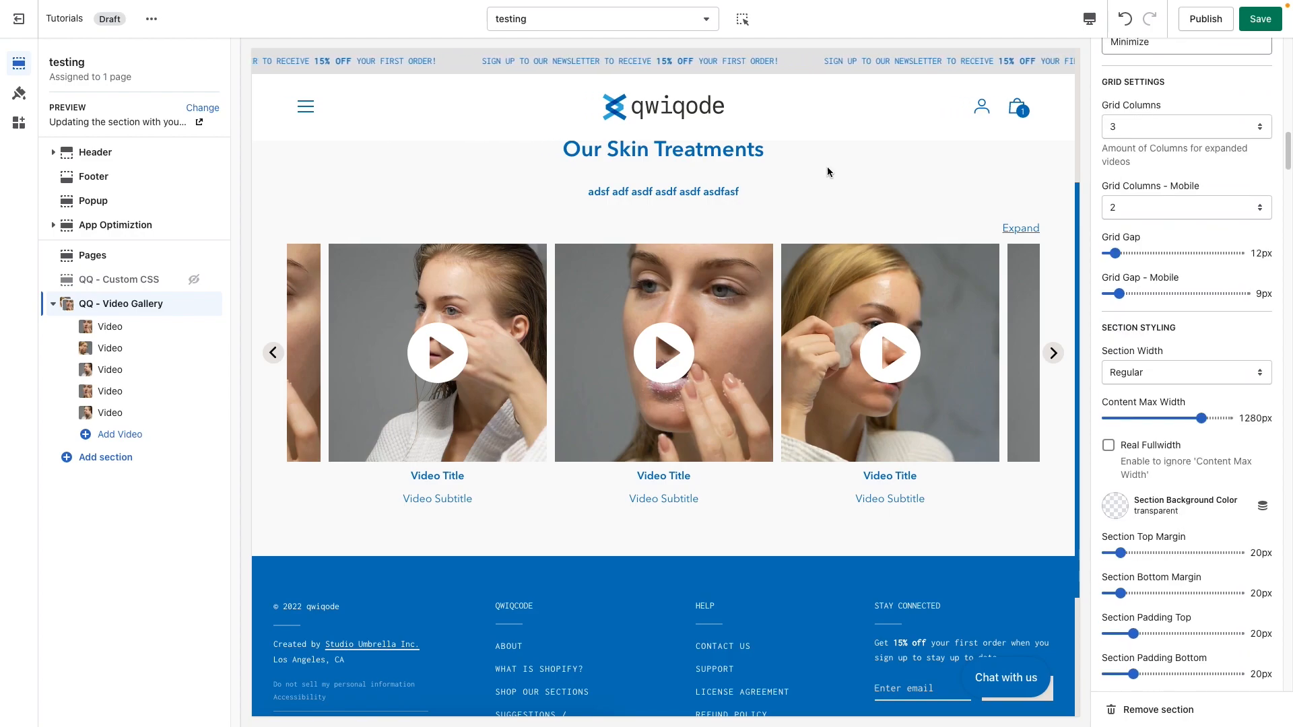
scroll(713, 375, "up", 1)
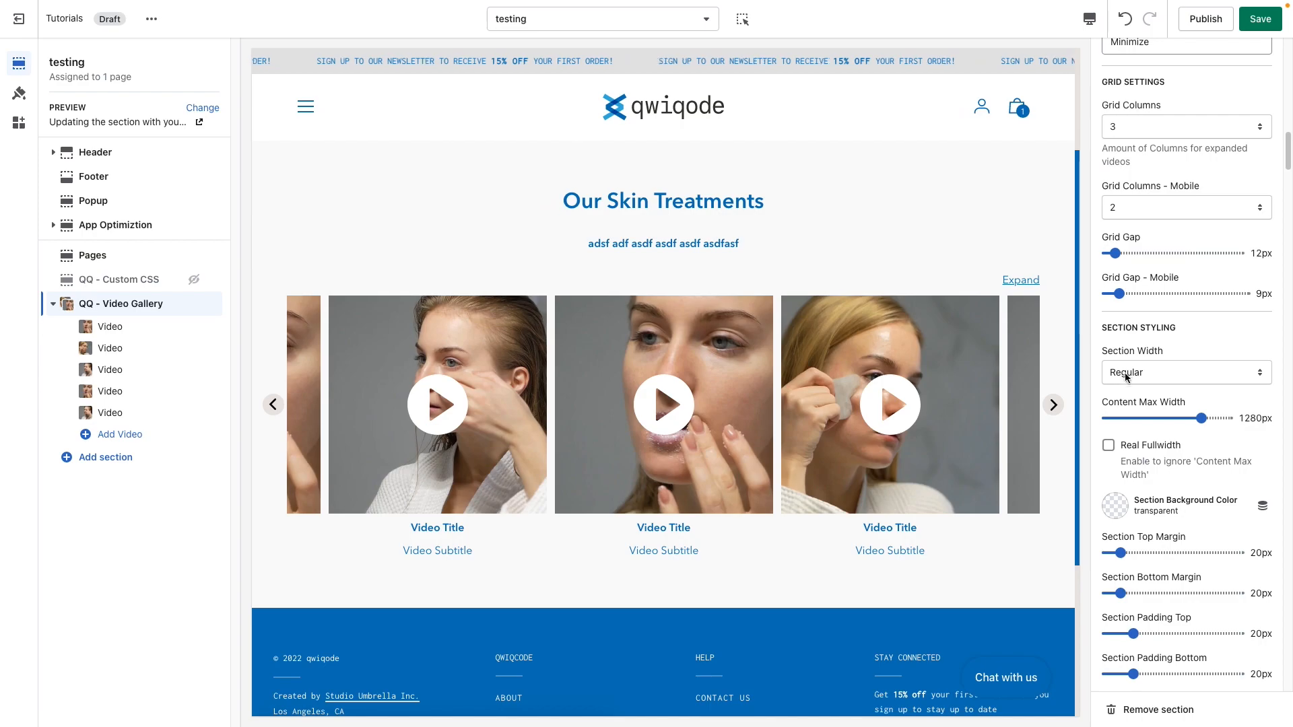
left_click(1146, 374)
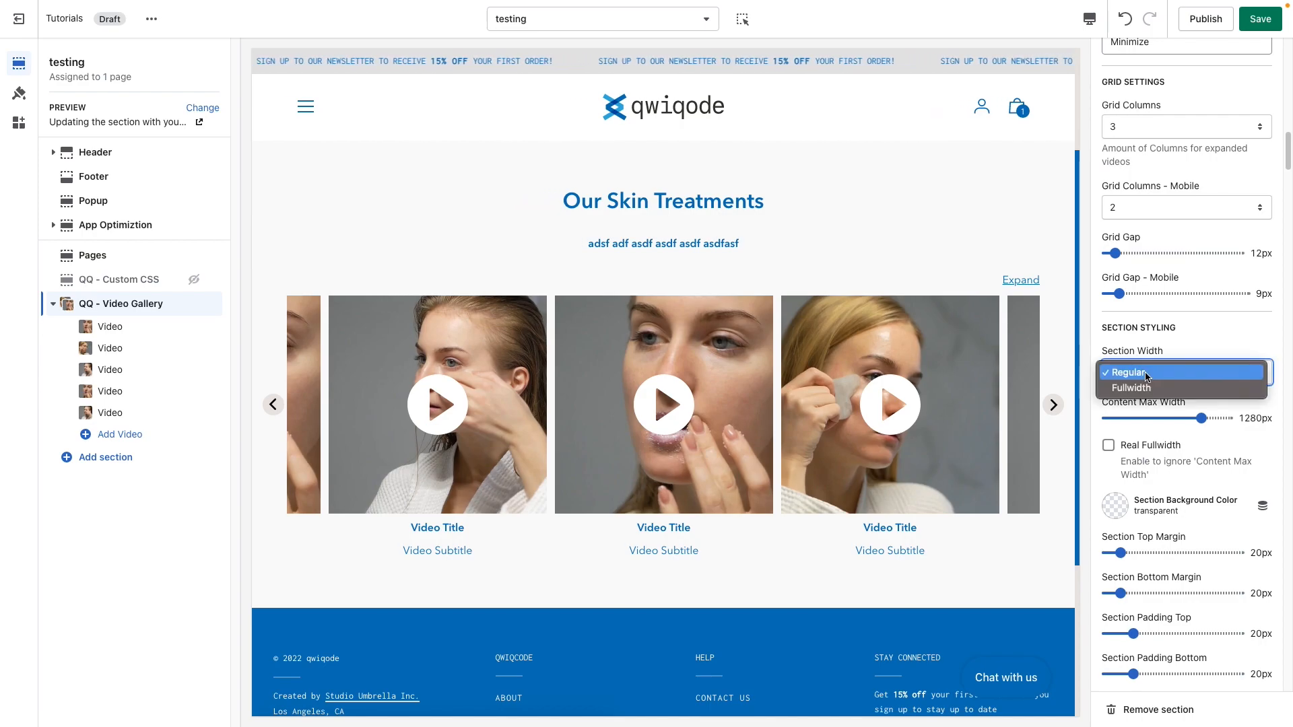
left_click(1187, 346)
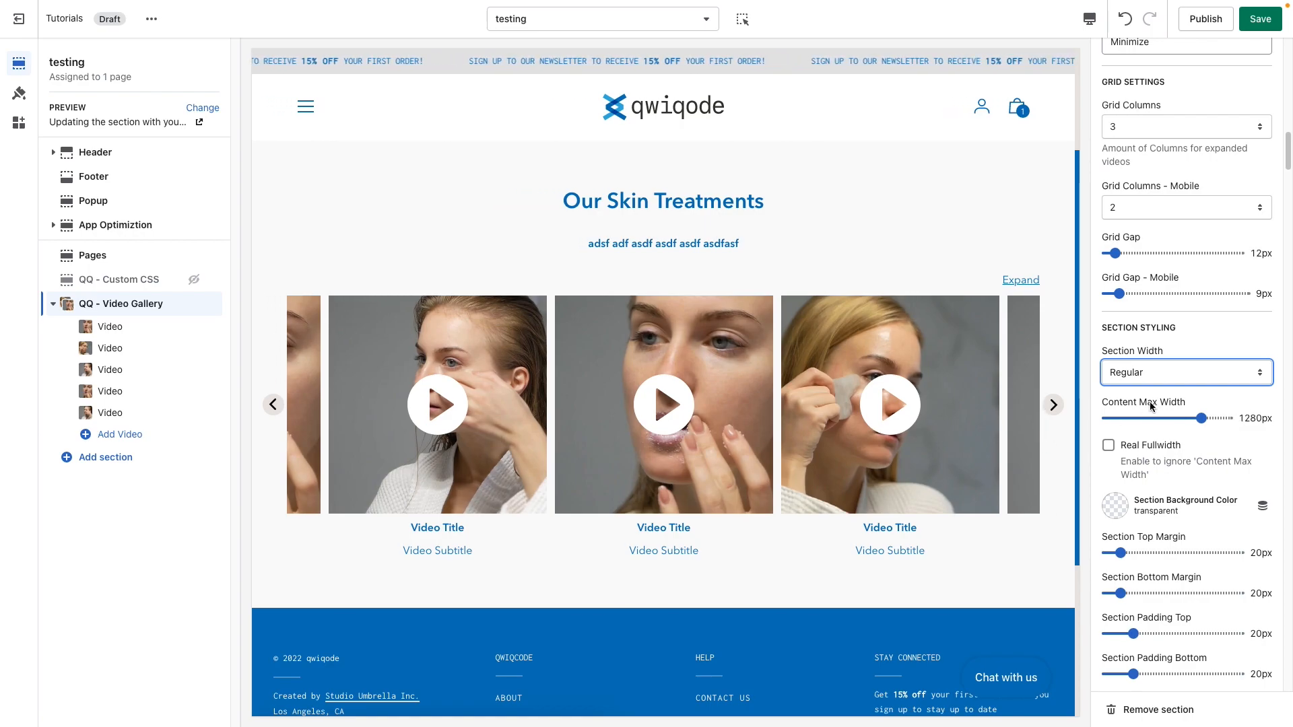
mouse_move(1201, 418)
left_mouse_down()
mouse_move(1134, 418)
mouse_move(1201, 418)
left_mouse_up()
left_click(1190, 378)
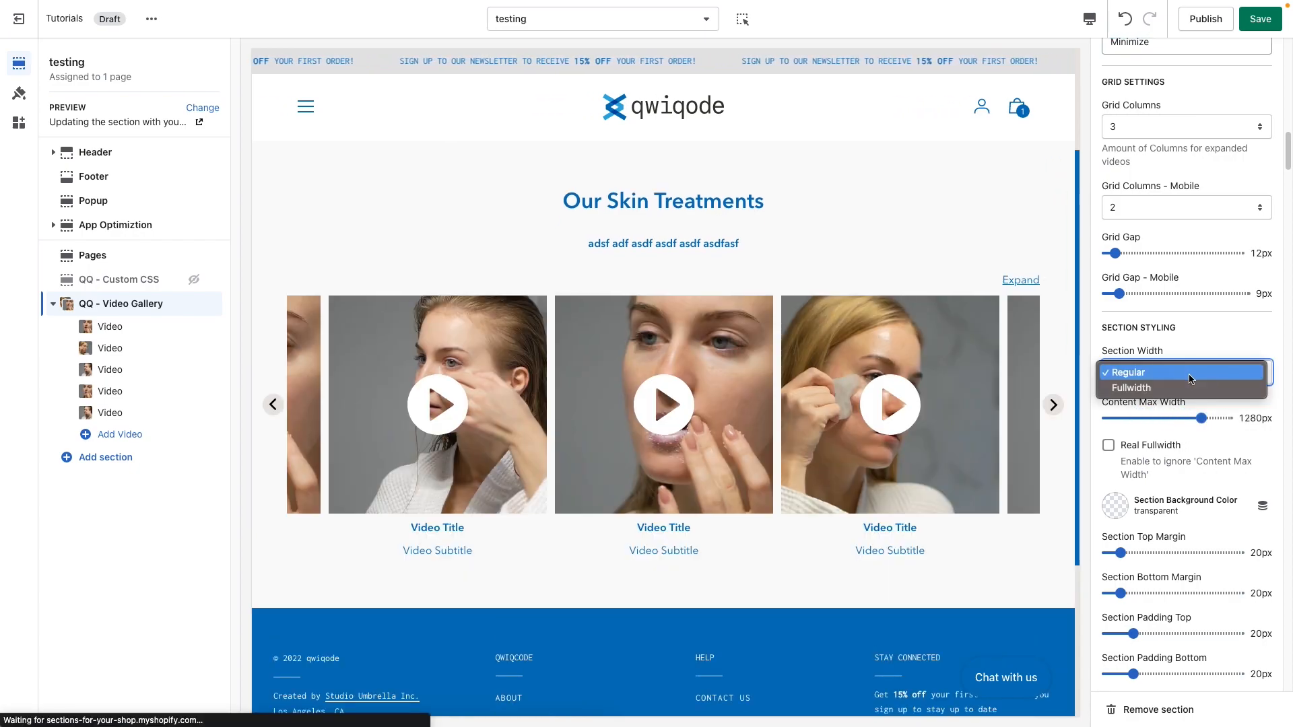
left_click(1185, 386)
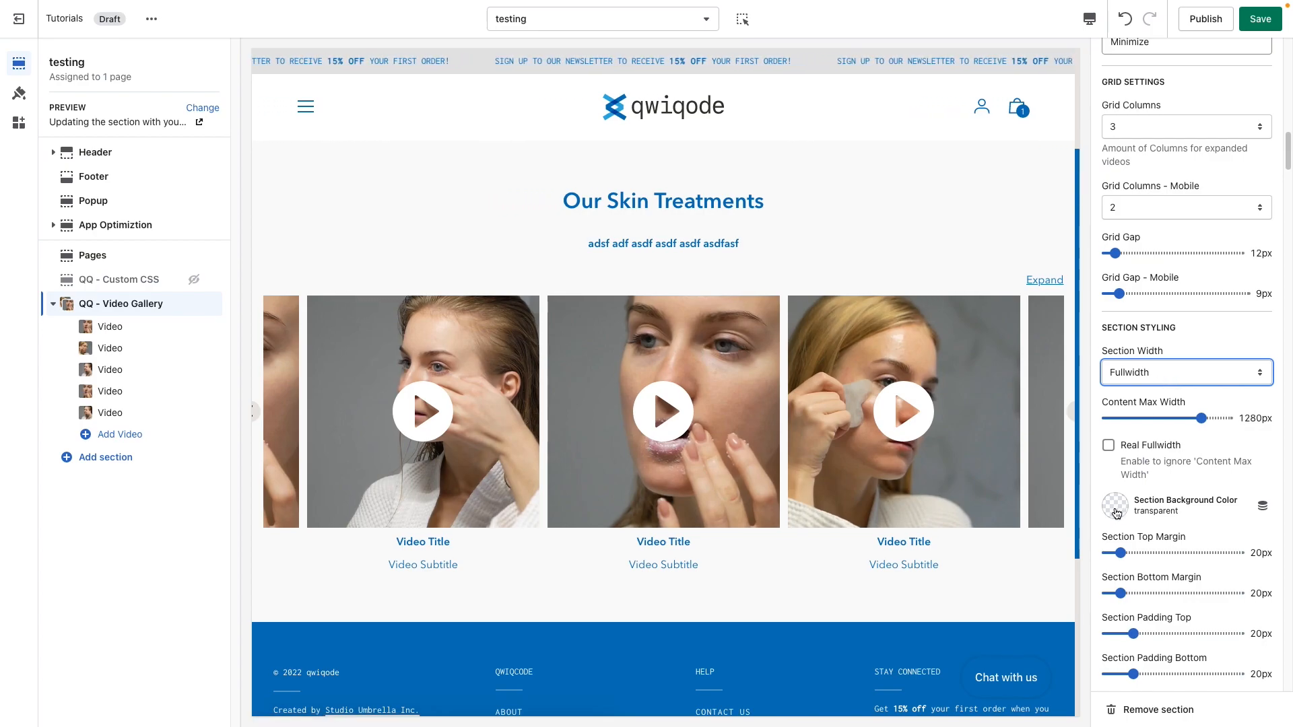
- Set the section background color to the currently used light beige-grey #EAE6E3
left_click(1115, 506)
left_click(1137, 451)
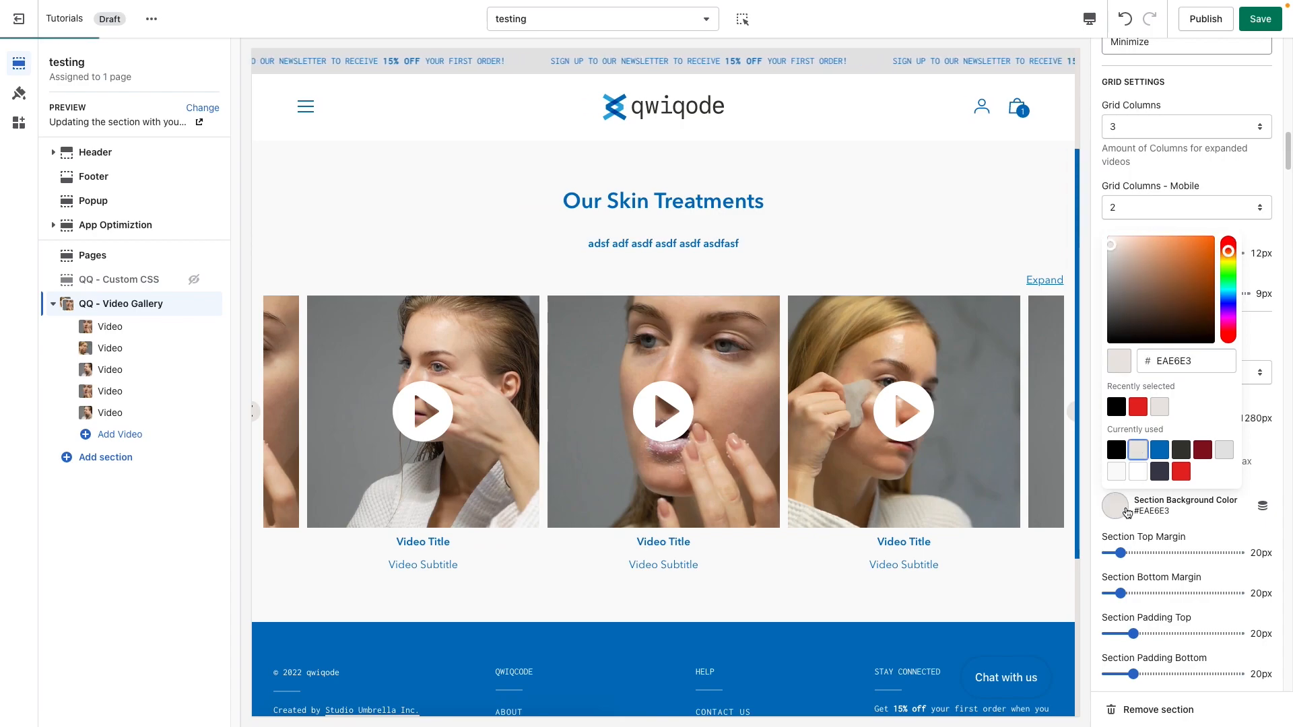
left_click(1202, 526)
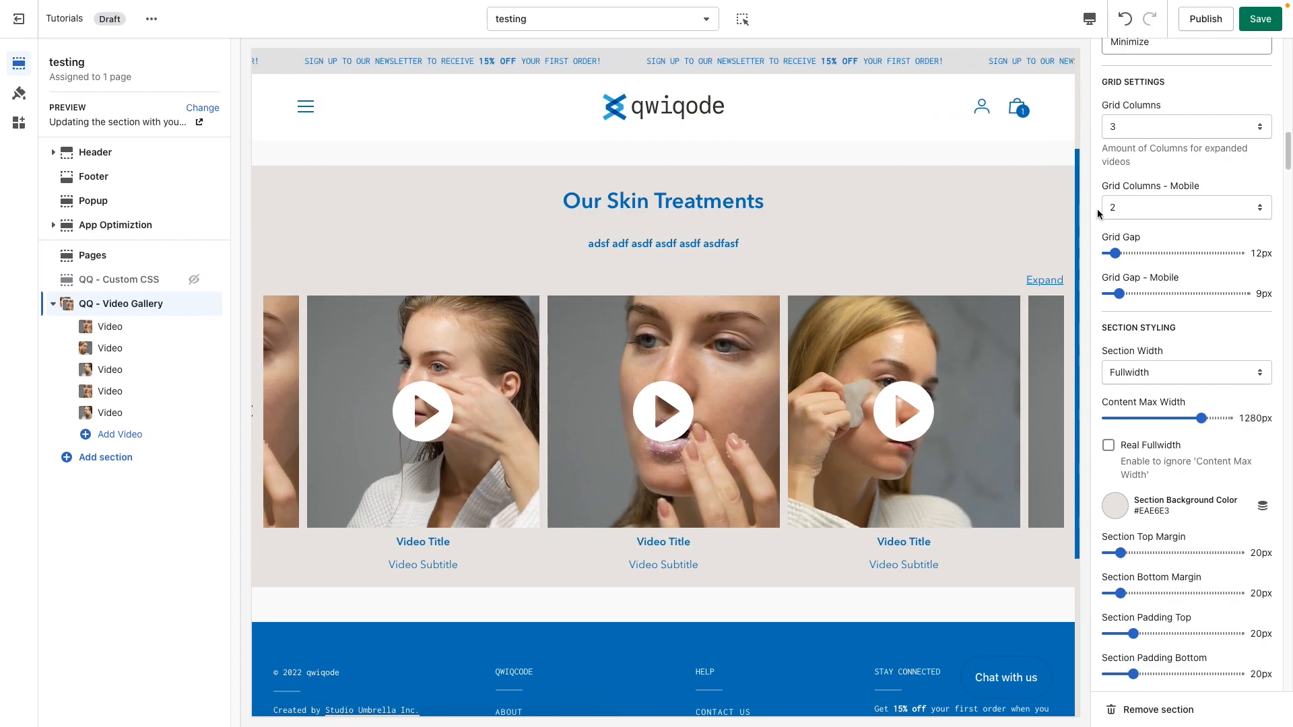
- Try a content max width of 940px, set it to 1200px, and enable Real Fullwidth for the section
left_click(1164, 418)
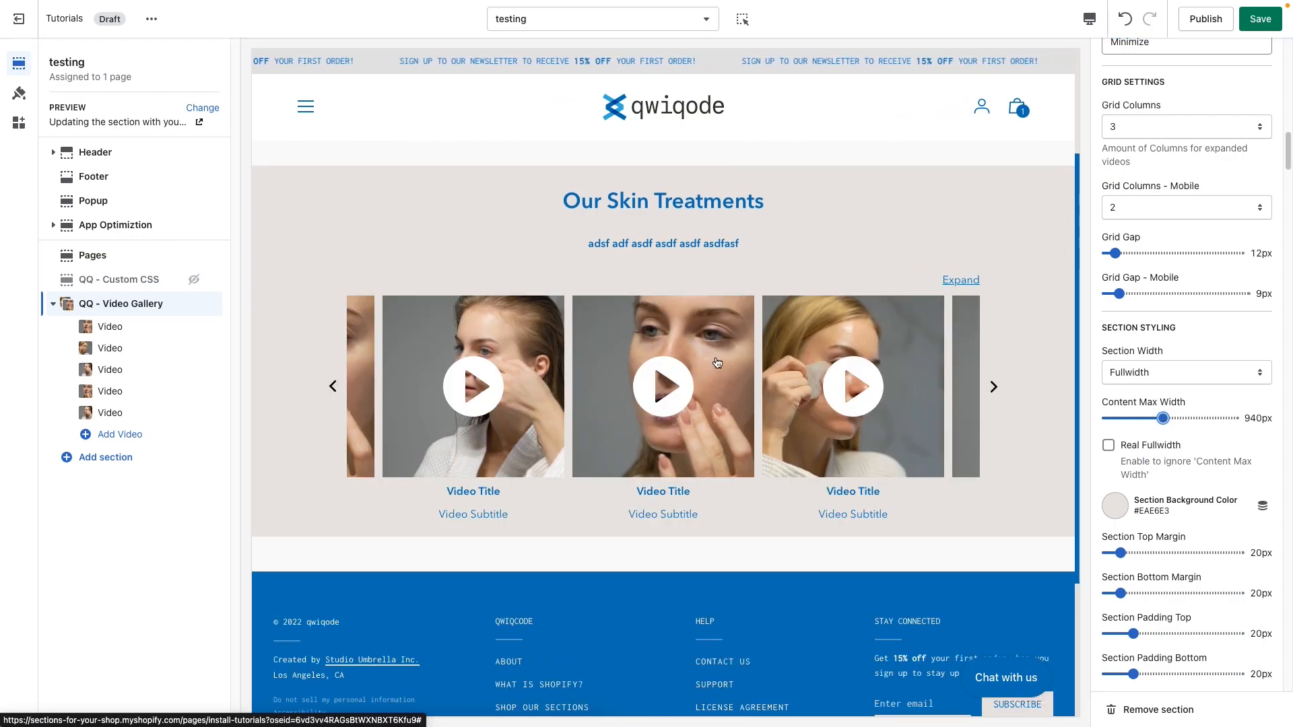
left_click(1194, 418)
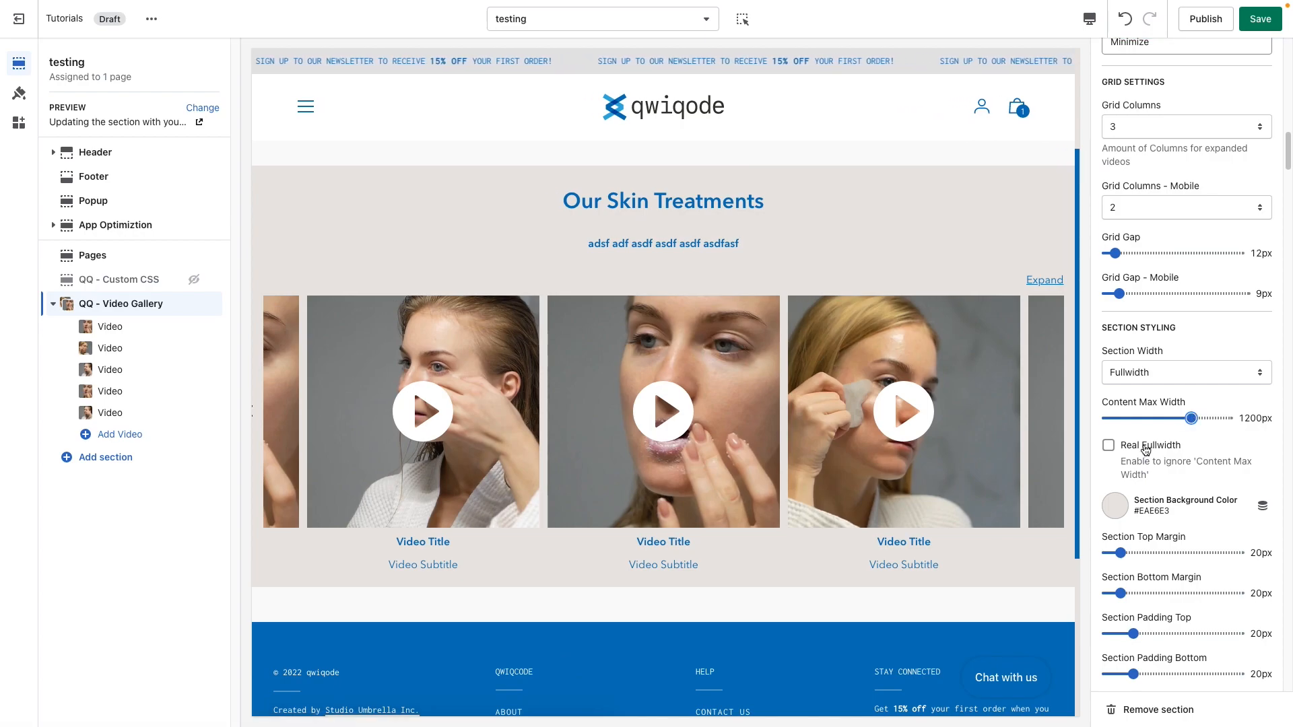
left_click(1143, 447)
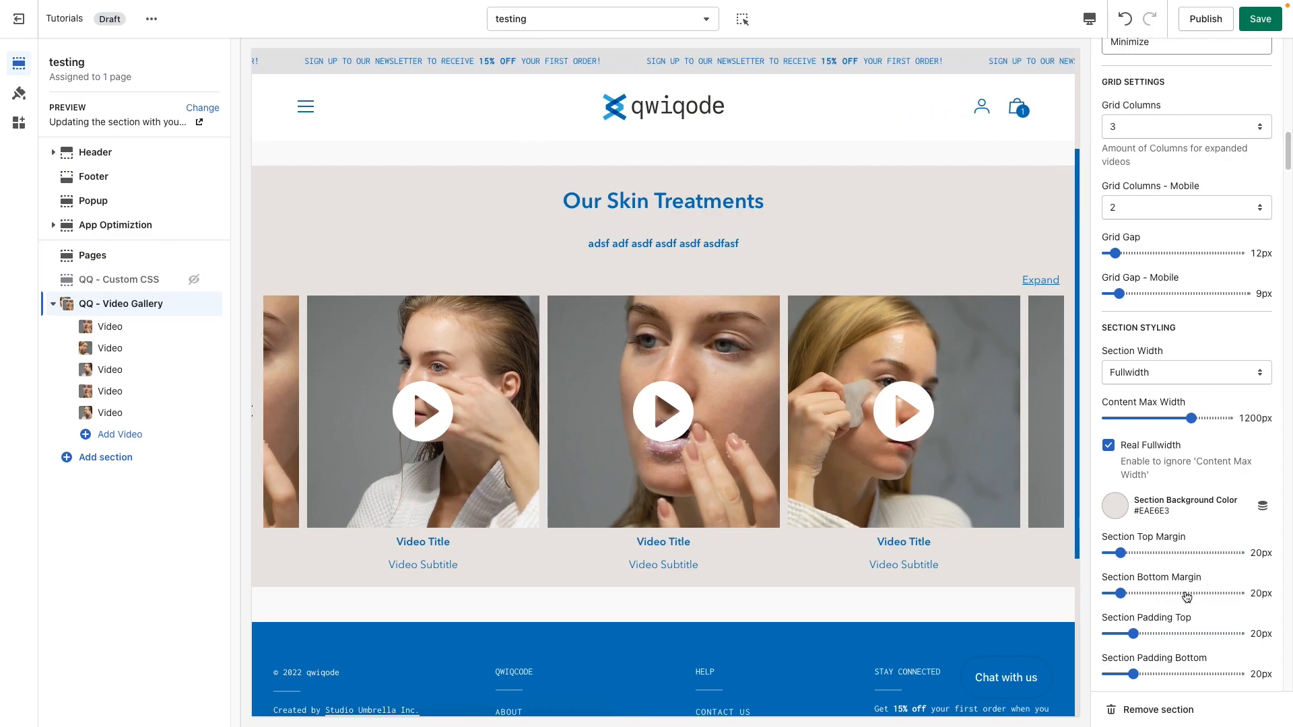
scroll(1186, 598, "down", 1)
scroll(1186, 597, "down", 1)
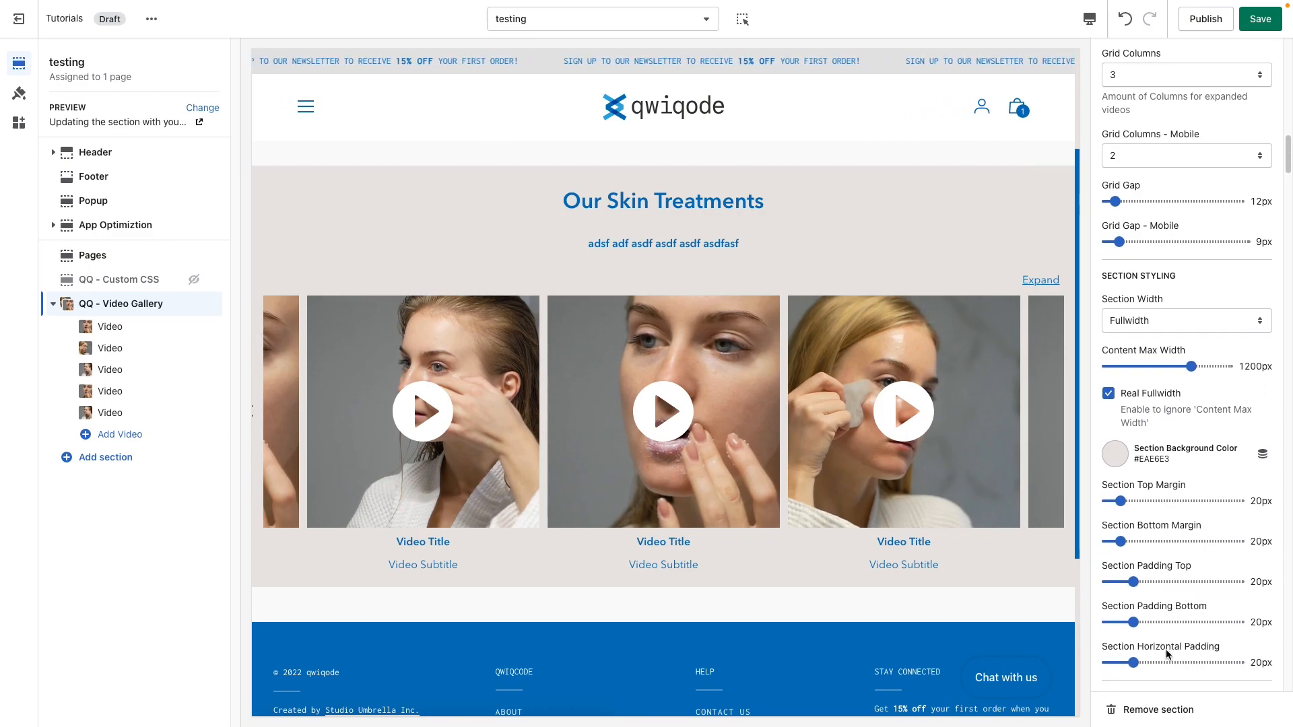
- Set the Section Horizontal Padding of the video gallery to 0px
scroll(1186, 532, "down", 2)
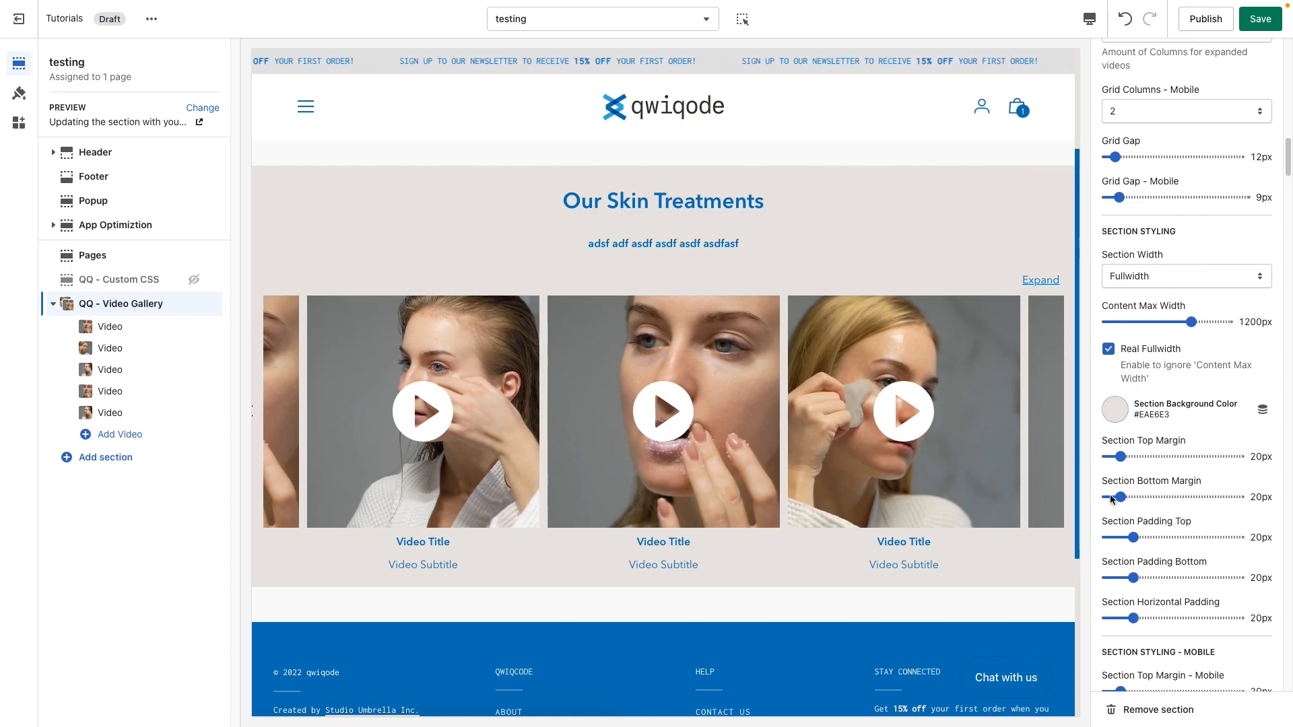
left_click_drag(1133, 618, 1082, 617)
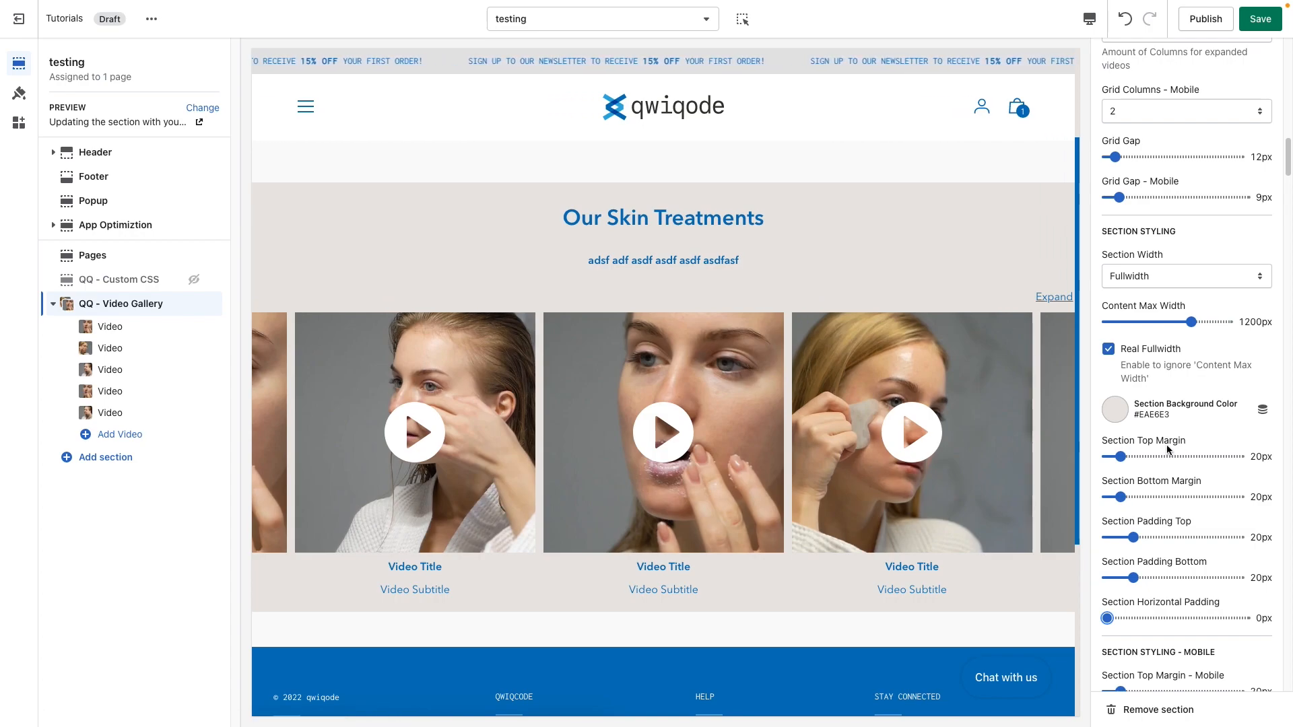
- Set the carousel's Position of Arrows to Inside of Wrapper and the Carousel Arrows Distance from Edge to 12px
scroll(1196, 485, "up", 3)
scroll(1194, 486, "up", 10)
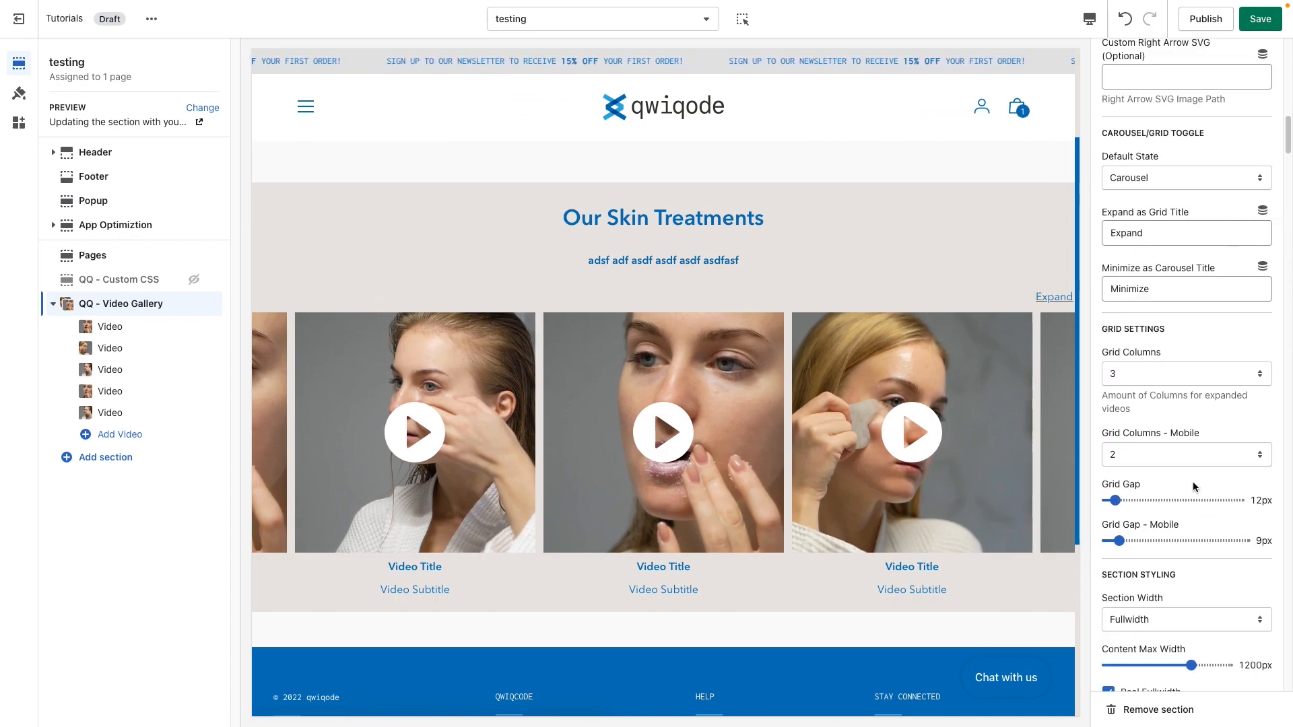
scroll(1194, 486, "up", 2)
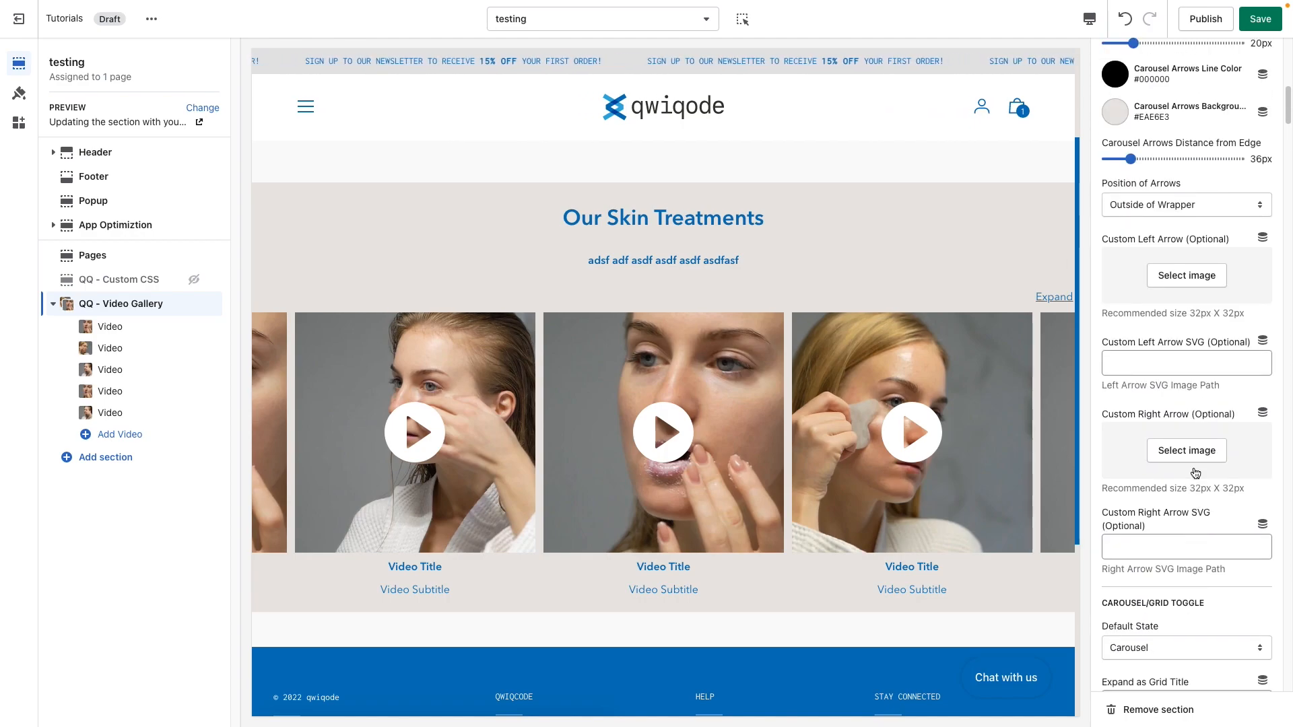
left_click(1172, 213)
left_click(1158, 190)
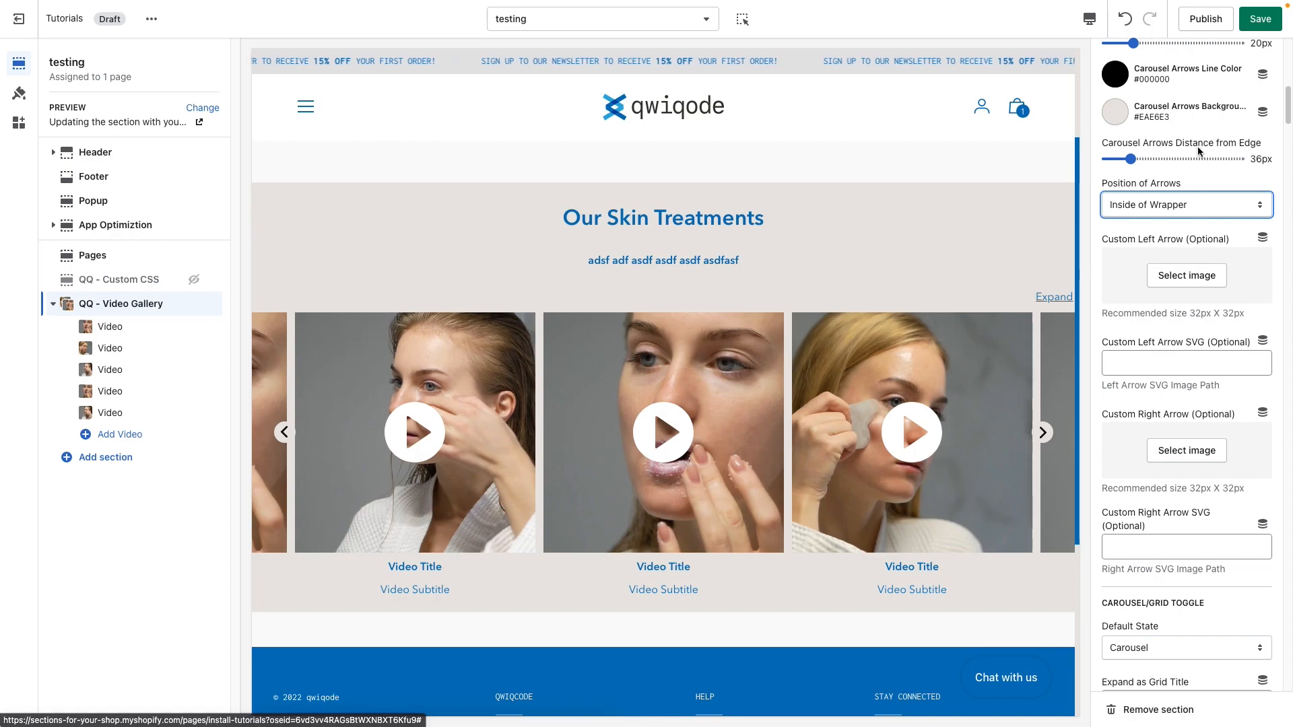
left_click(1126, 159)
left_click_drag(1127, 158, 1120, 158)
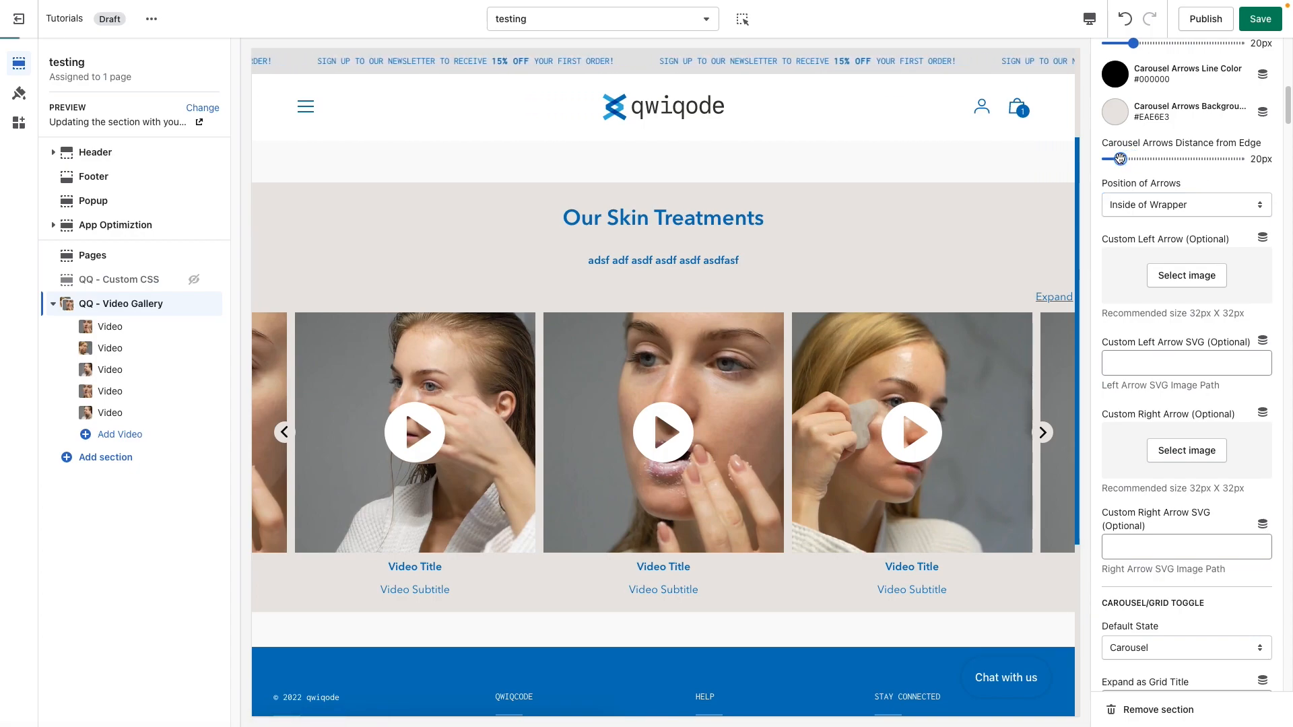
left_click_drag(1120, 158, 1115, 159)
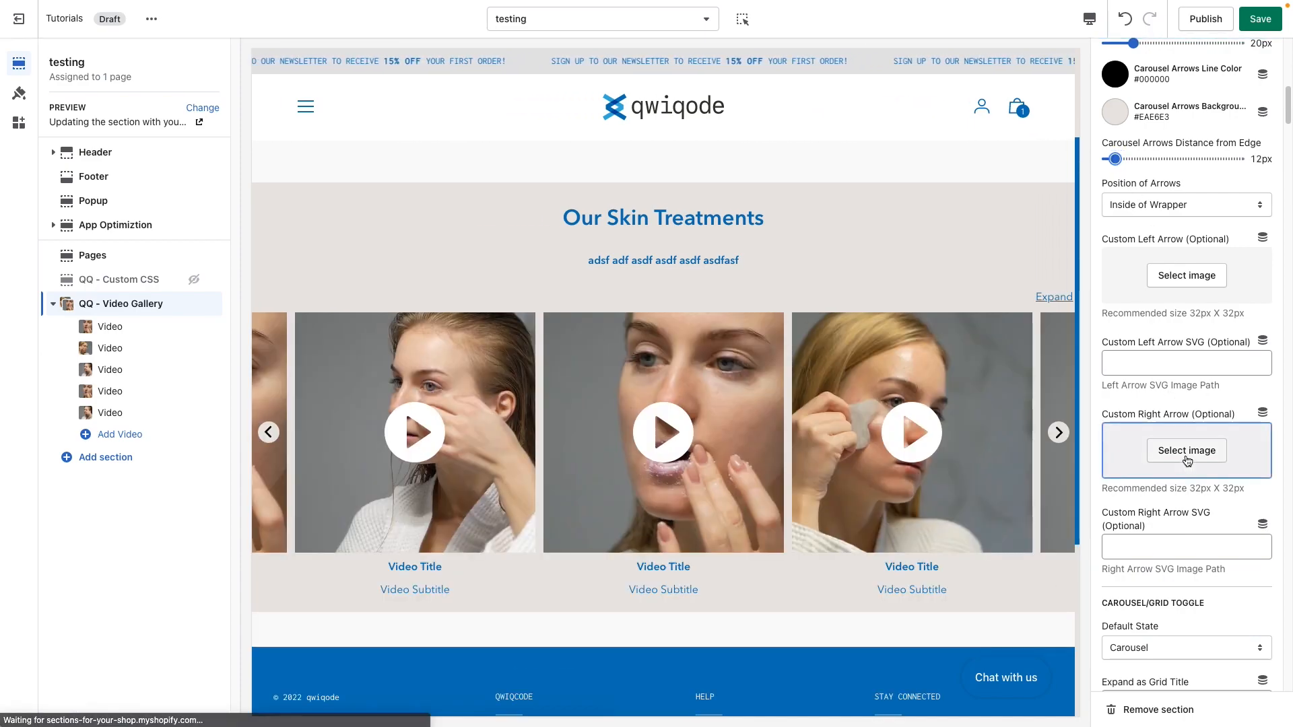
- Set the Section Bottom Margin to 70px and the Section Top Margin to 40px
scroll(1148, 492, "down", 10)
scroll(1147, 492, "down", 4)
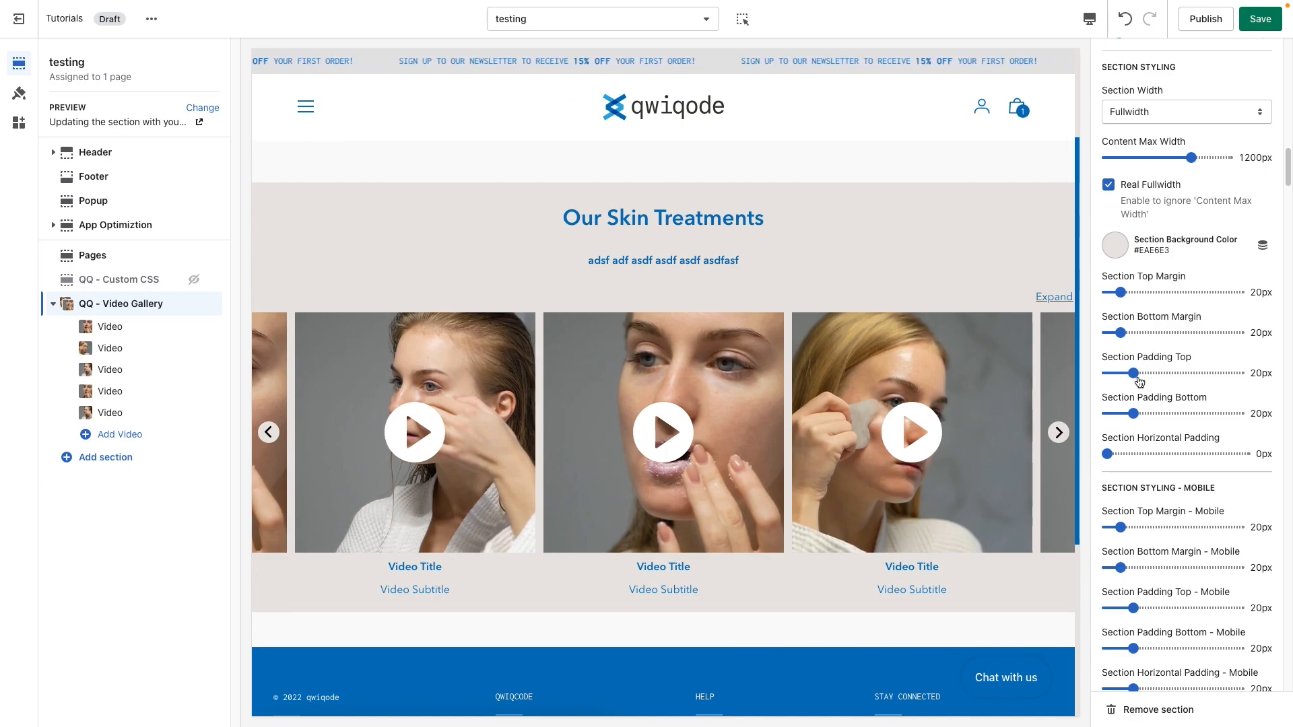
left_click(1153, 332)
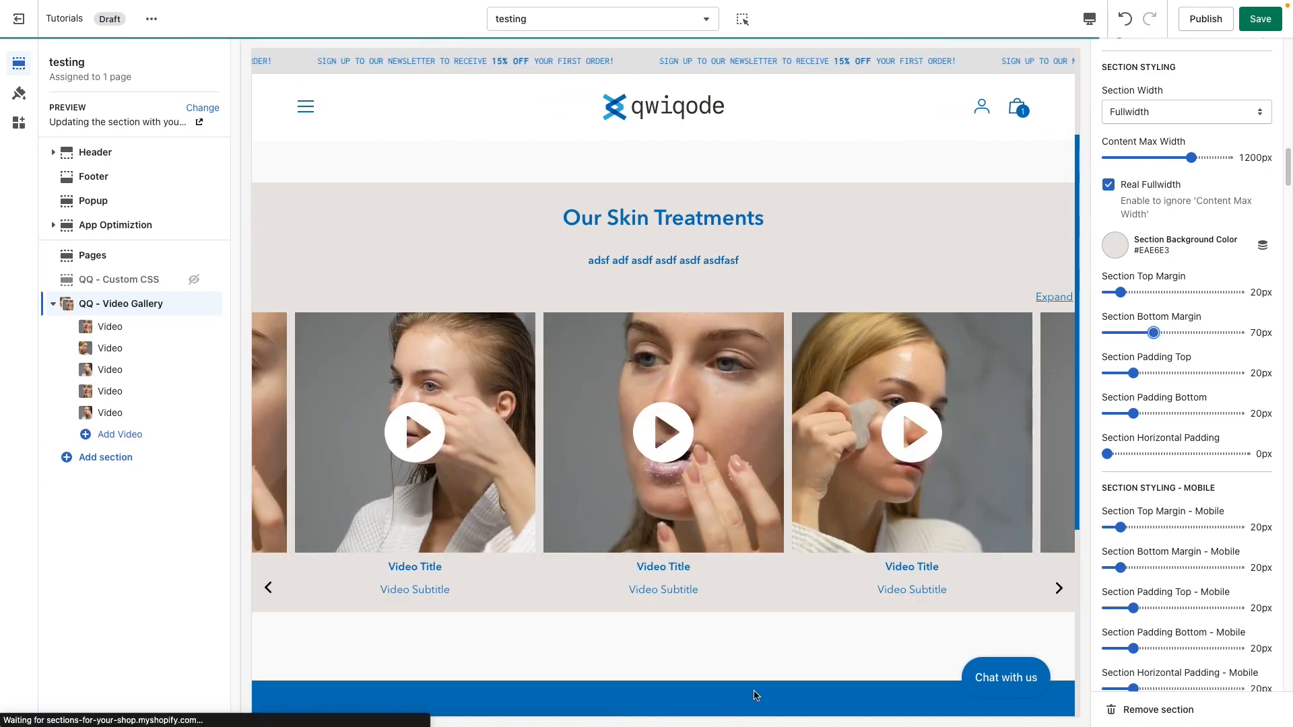
left_click(1133, 292)
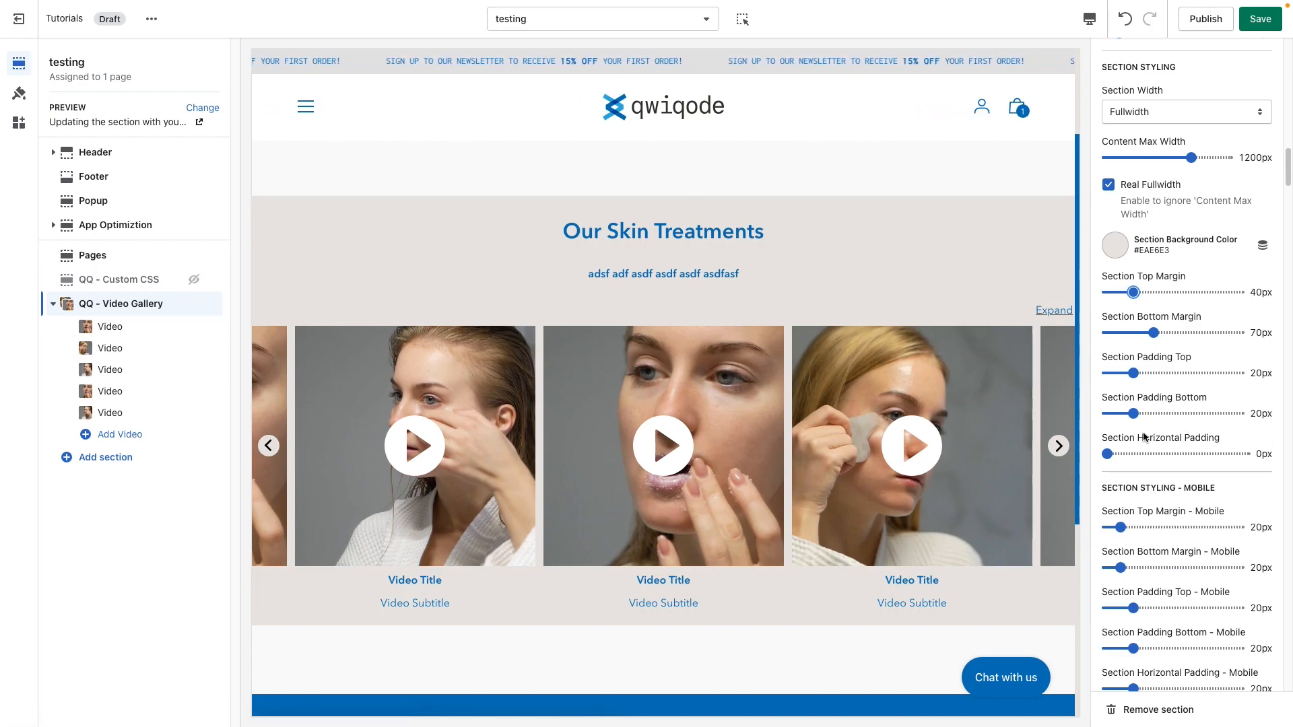
- Set the Section Padding Bottom to 70px after trying 50px, and the Section Padding Top to 50px
left_click(1171, 413)
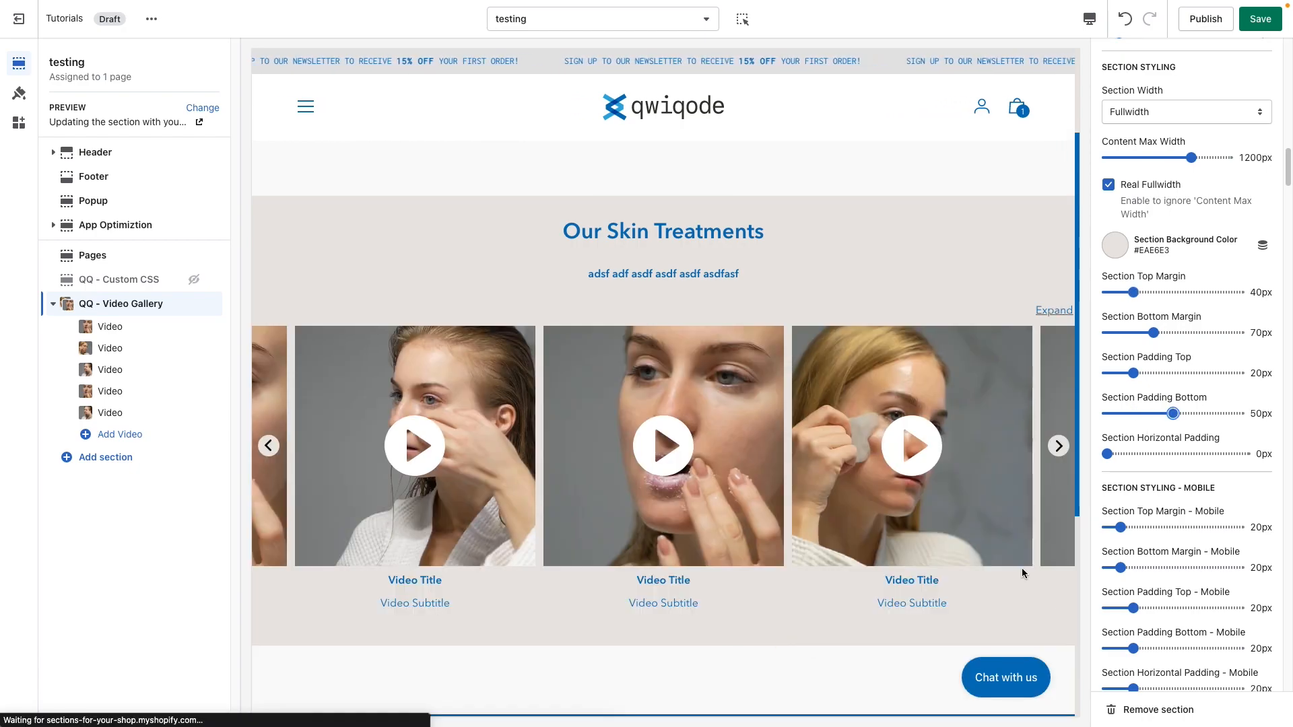
left_click(1199, 413)
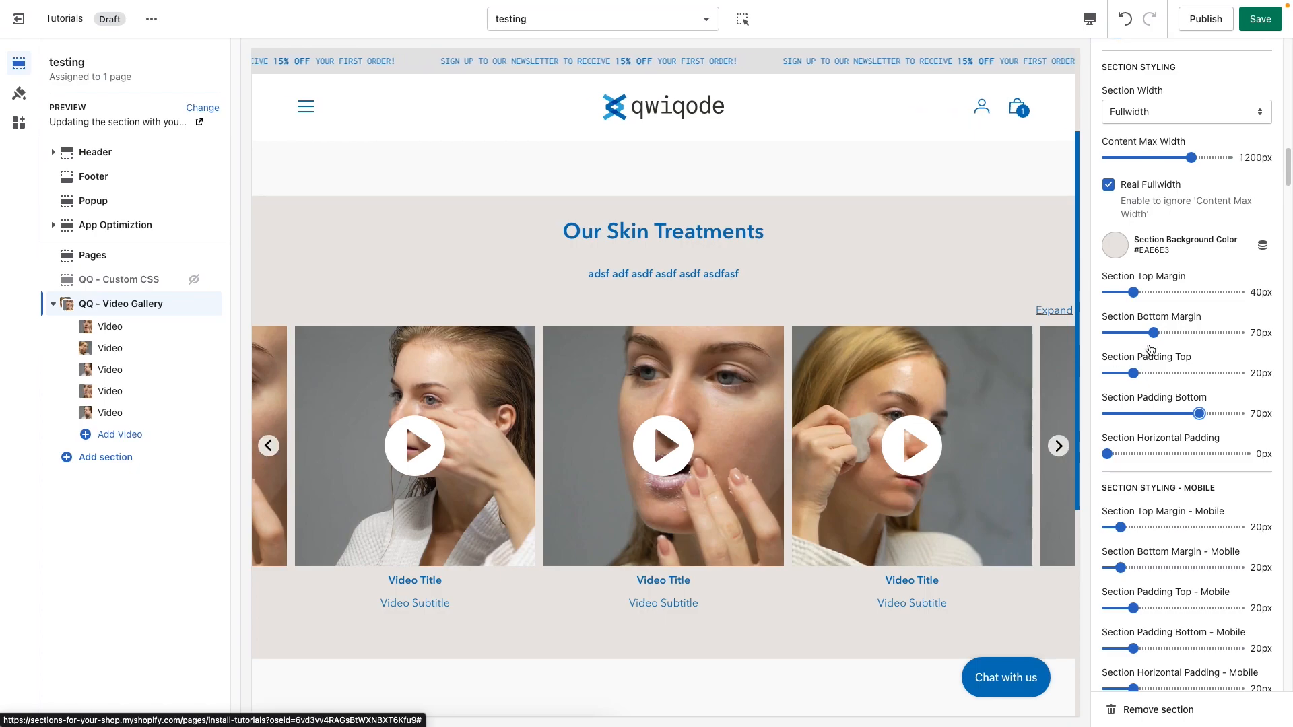
left_click(1173, 373)
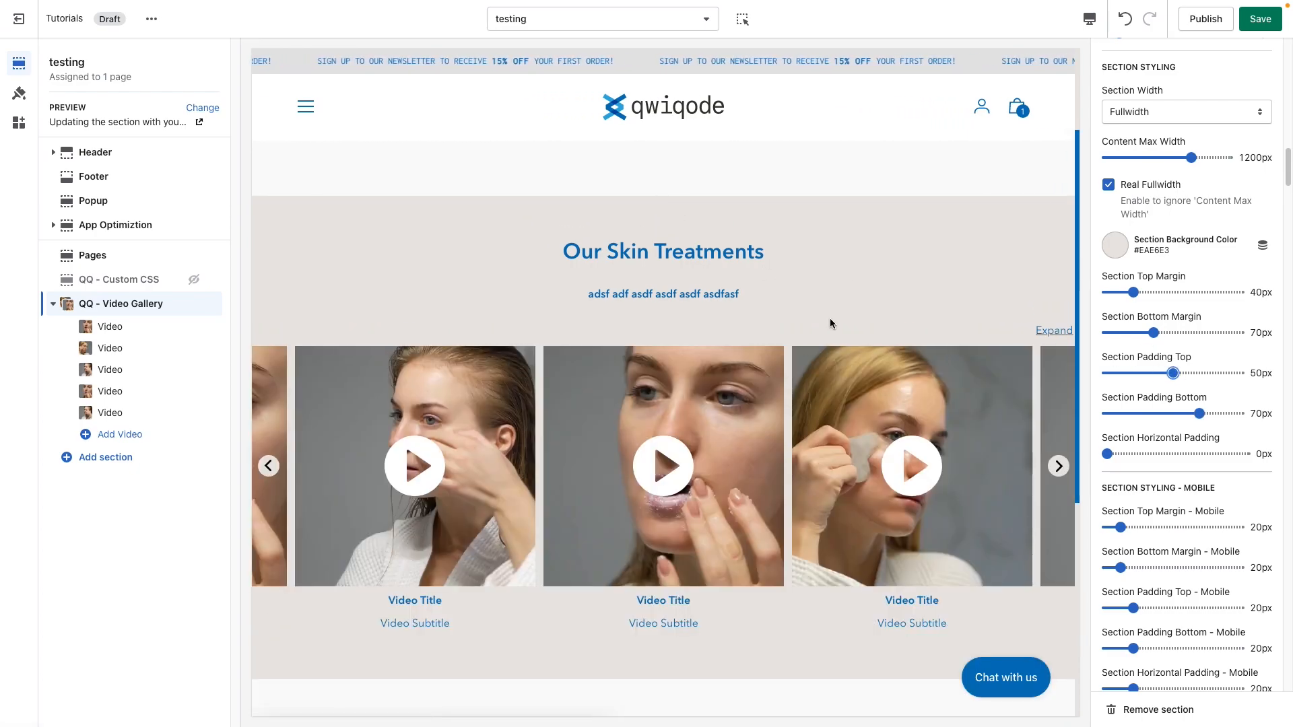
- Try Left as the section title alignment and reduce the Section Header Max Width to 87%
scroll(1188, 476, "down", 5)
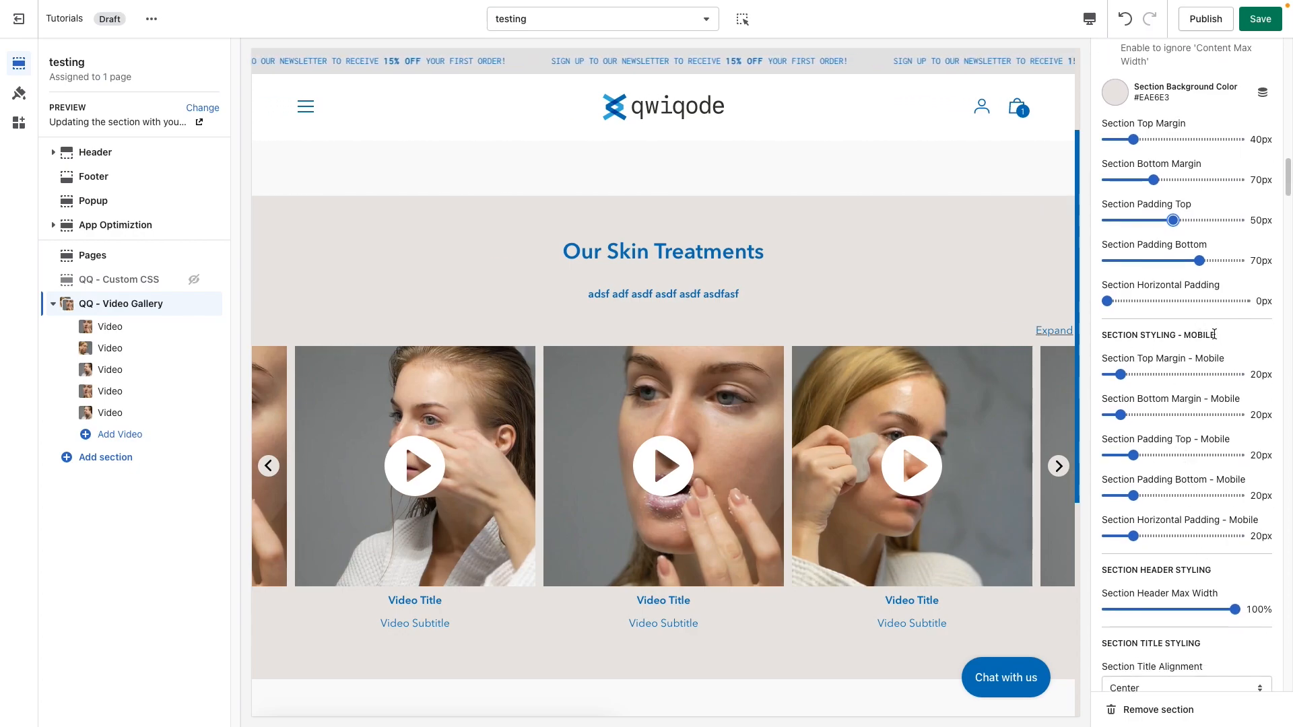
scroll(1145, 472, "down", 1)
scroll(1133, 516, "down", 8)
scroll(1131, 505, "down", 1)
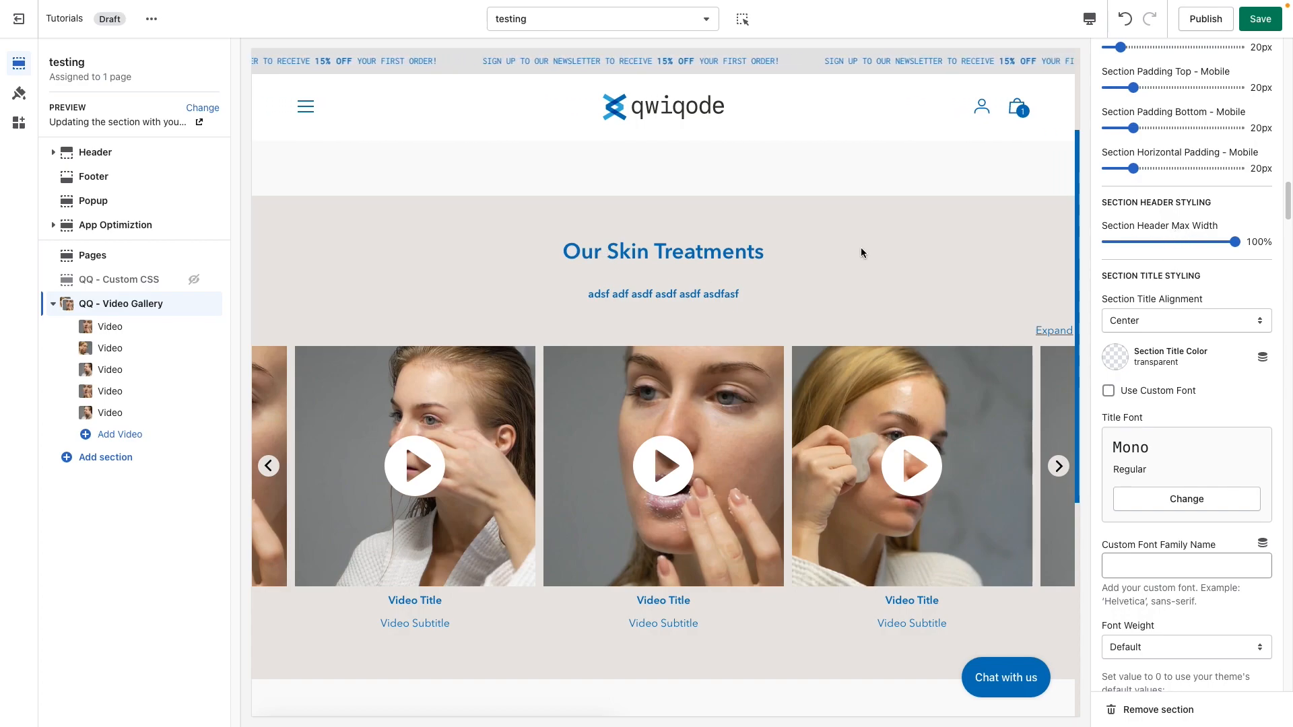
left_click_drag(565, 250, 787, 255)
left_click(773, 254)
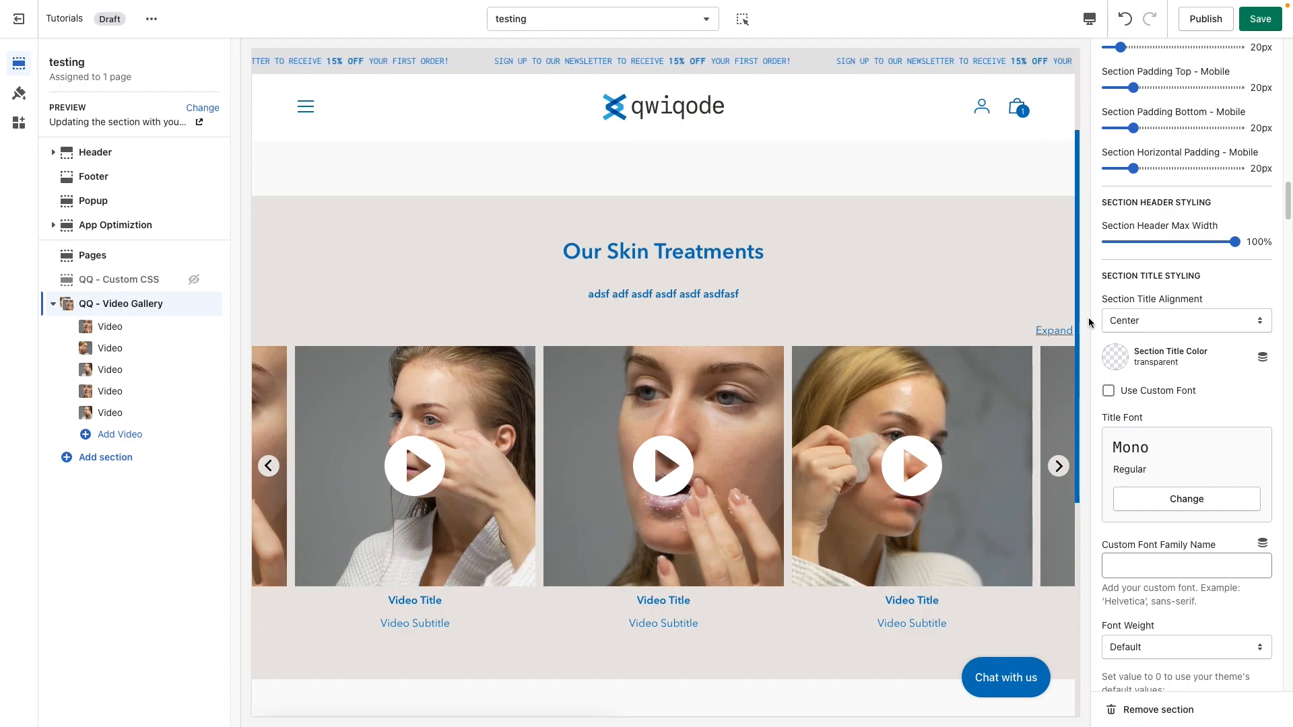
left_click(1159, 322)
left_click(1125, 299)
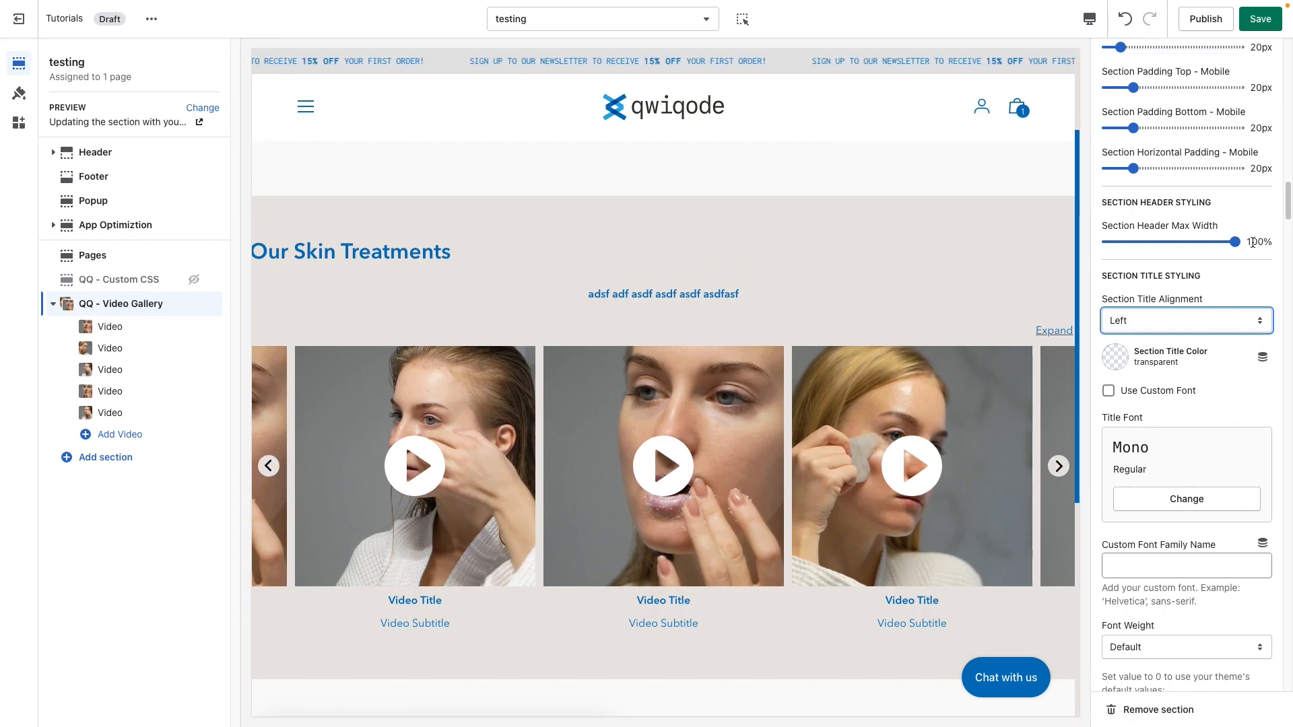
left_click(1204, 241)
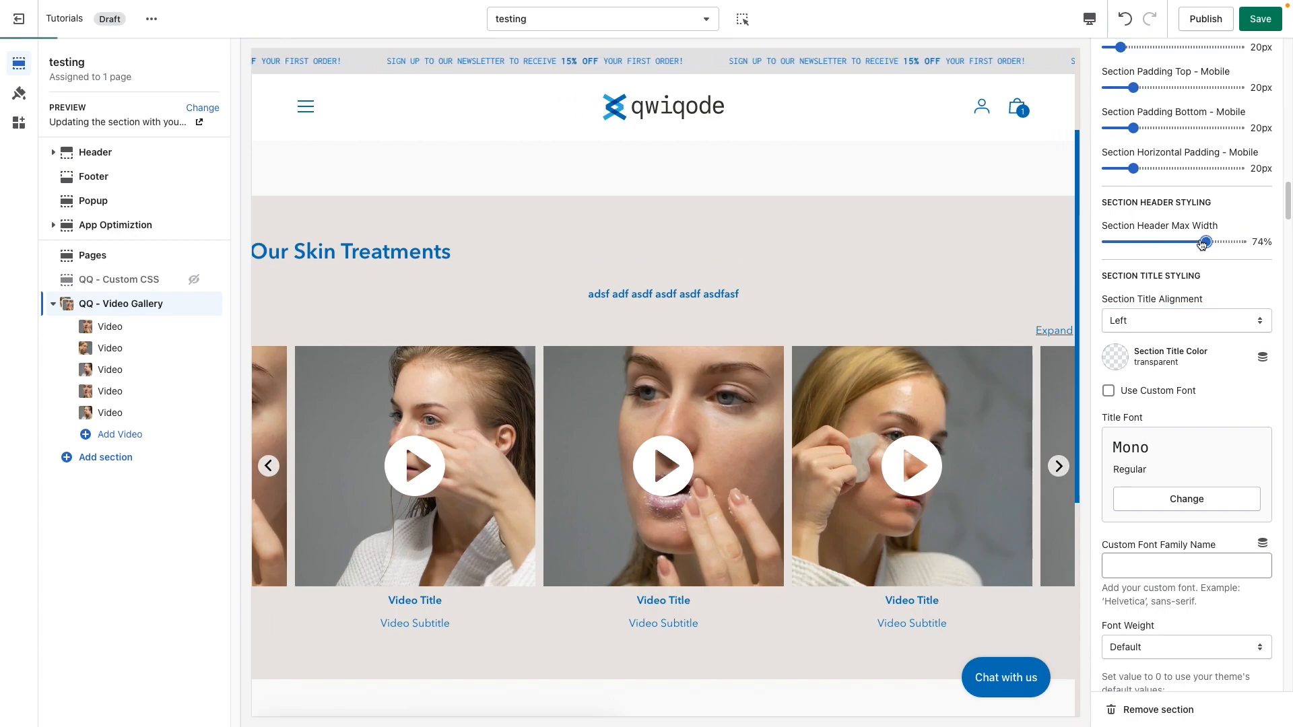
left_click_drag(1200, 240, 1224, 241)
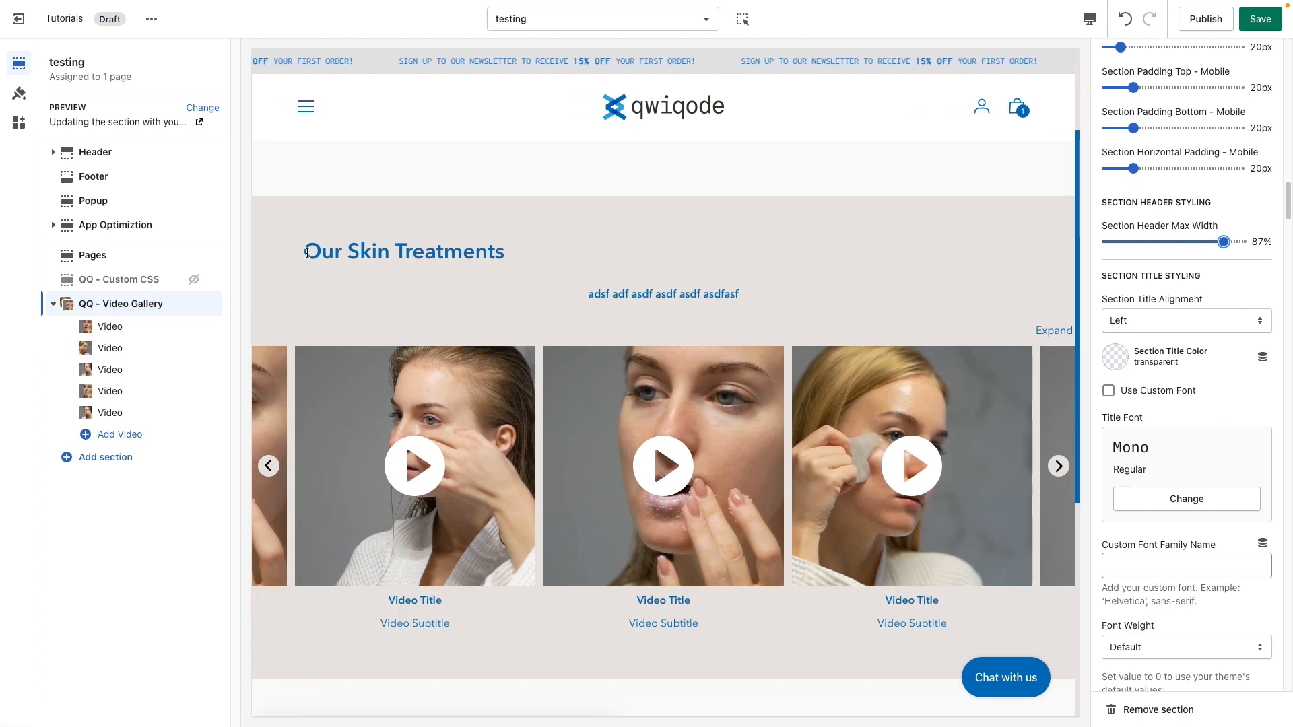
- Try Right as the section title alignment and set it back to Center
left_click(1154, 317)
left_click(1157, 351)
left_click(1171, 321)
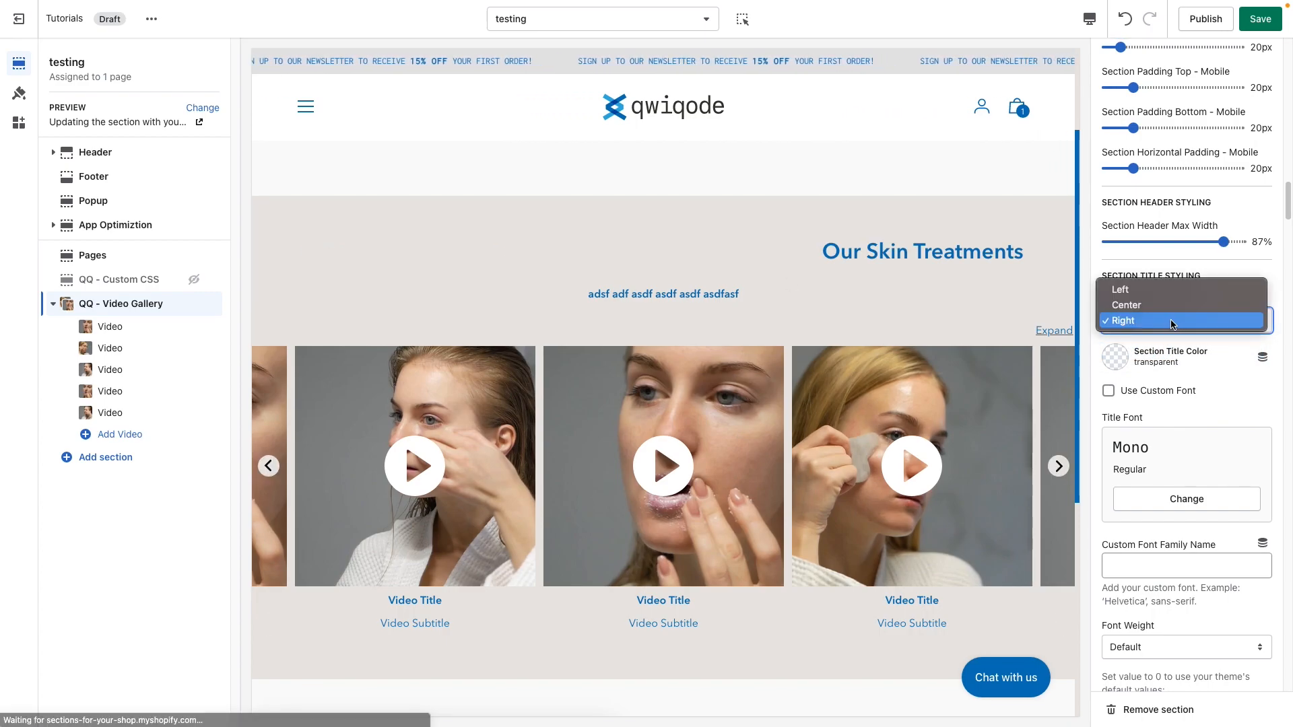
left_click(1143, 305)
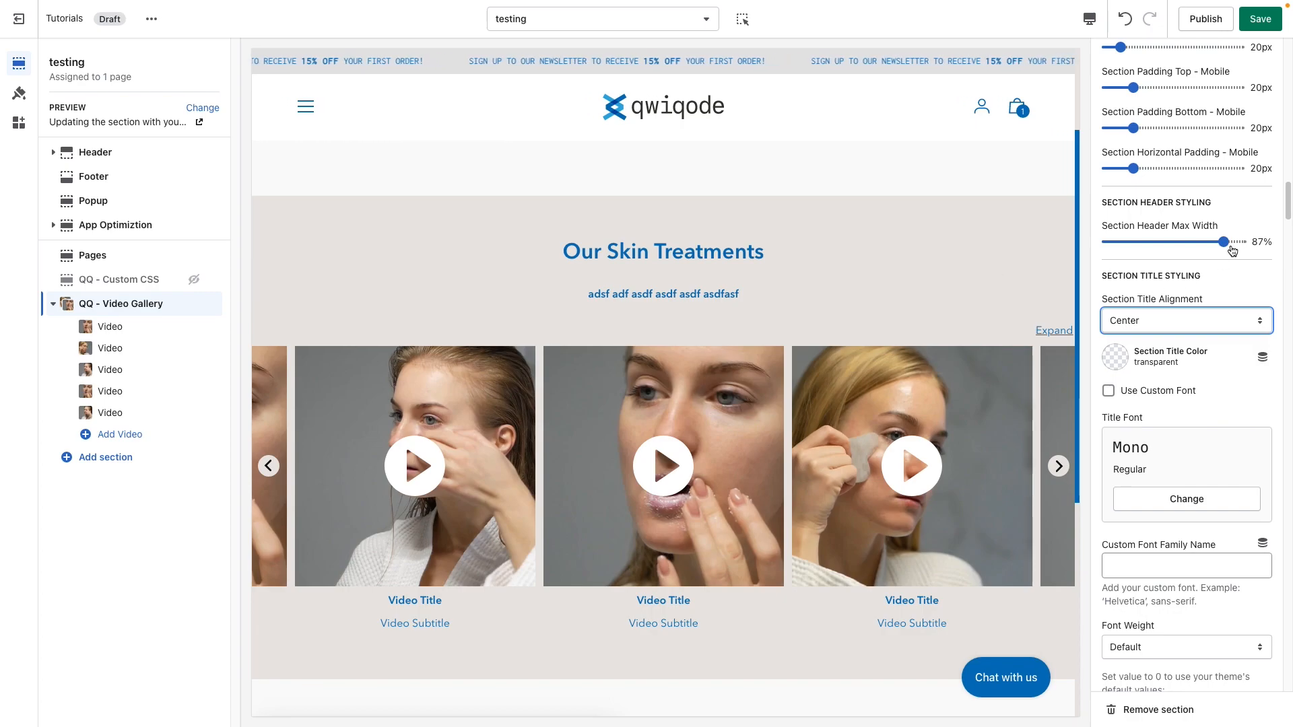
- Set the Section Title Color to the currently used dark grey #373833
scroll(1191, 412, "down", 1)
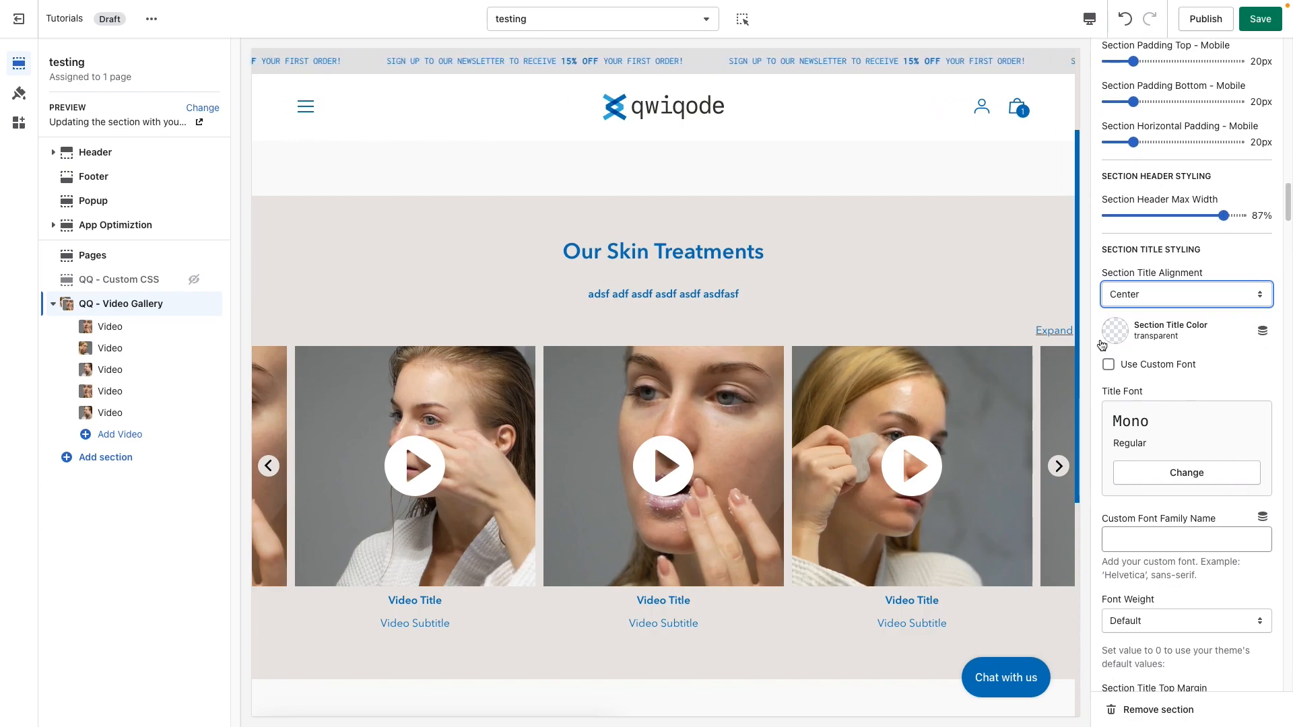
left_click(1112, 332)
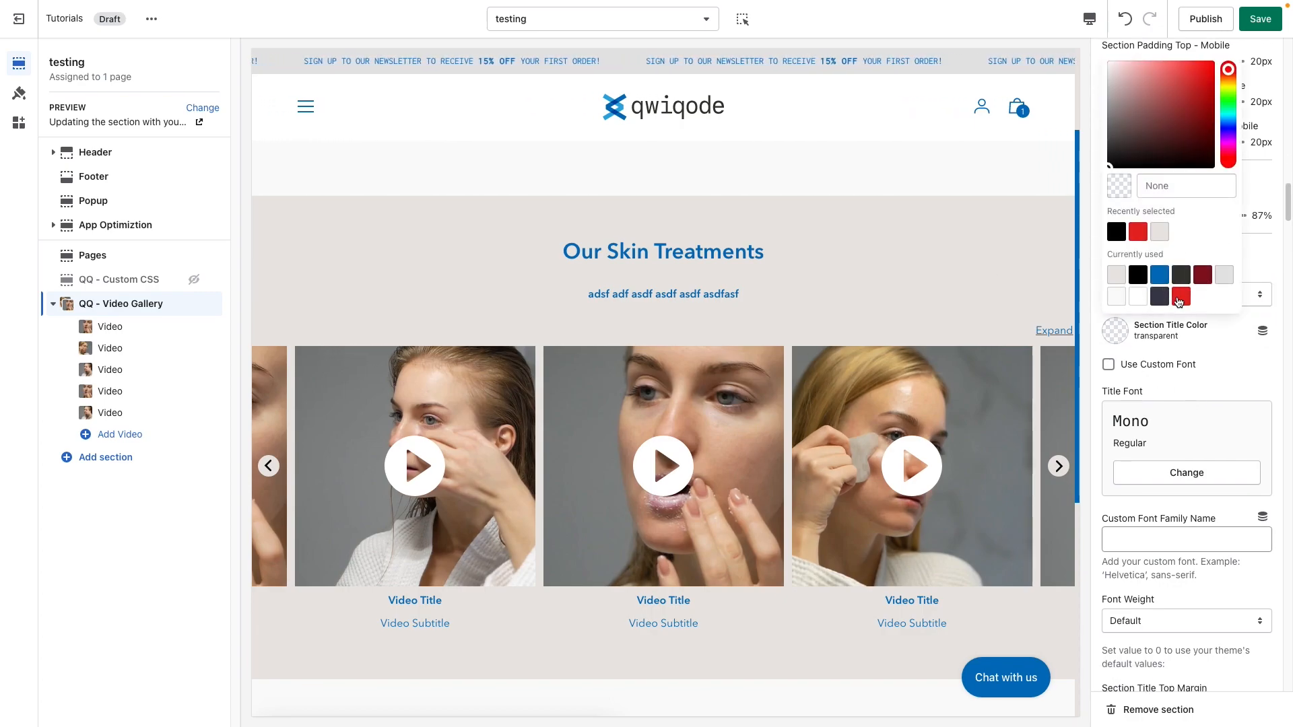
left_click(1182, 279)
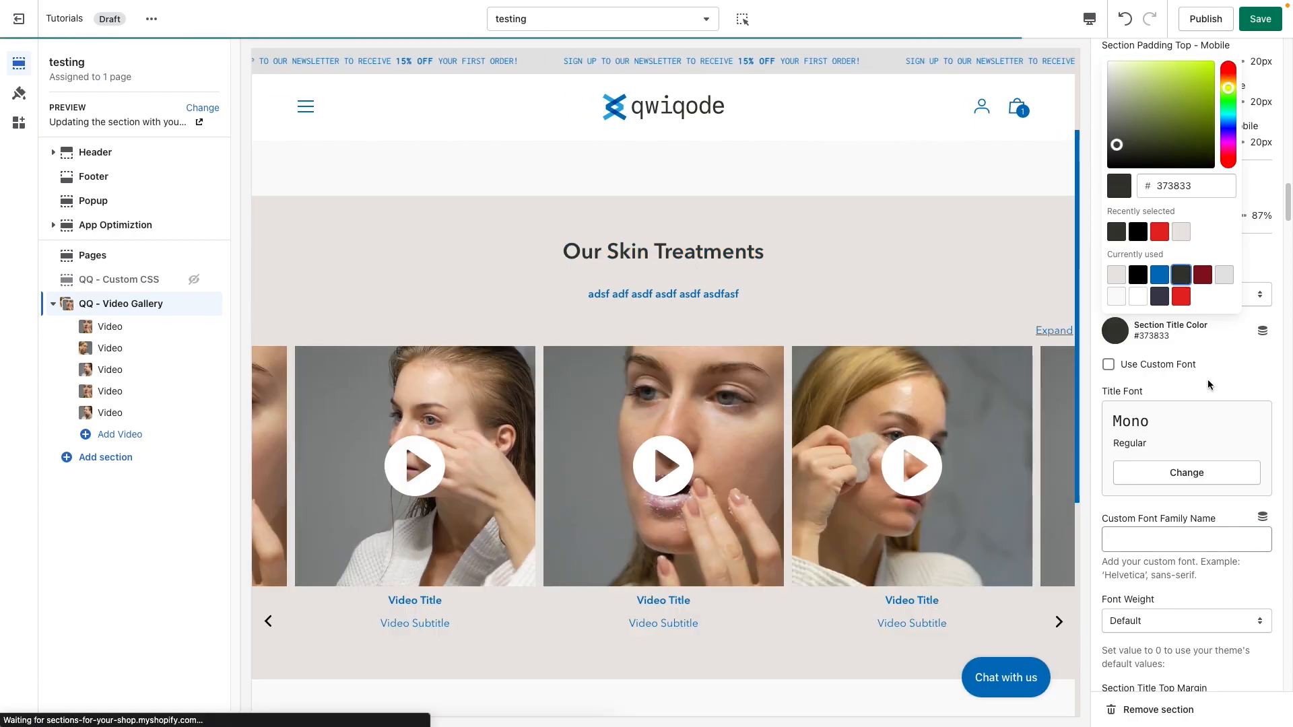
left_click(1240, 383)
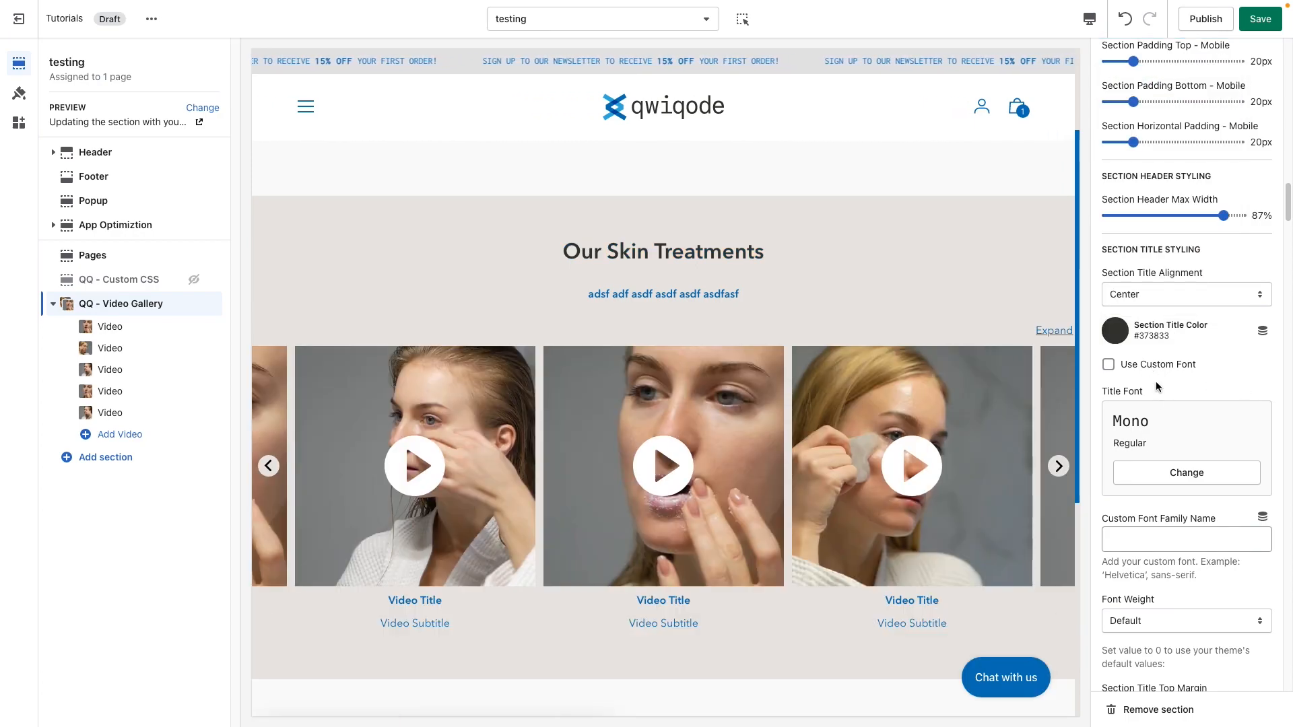
- Enable Use Custom Font for the section title and choose Amiri as the title font
scroll(1149, 377, "down", 1)
left_click(1152, 311)
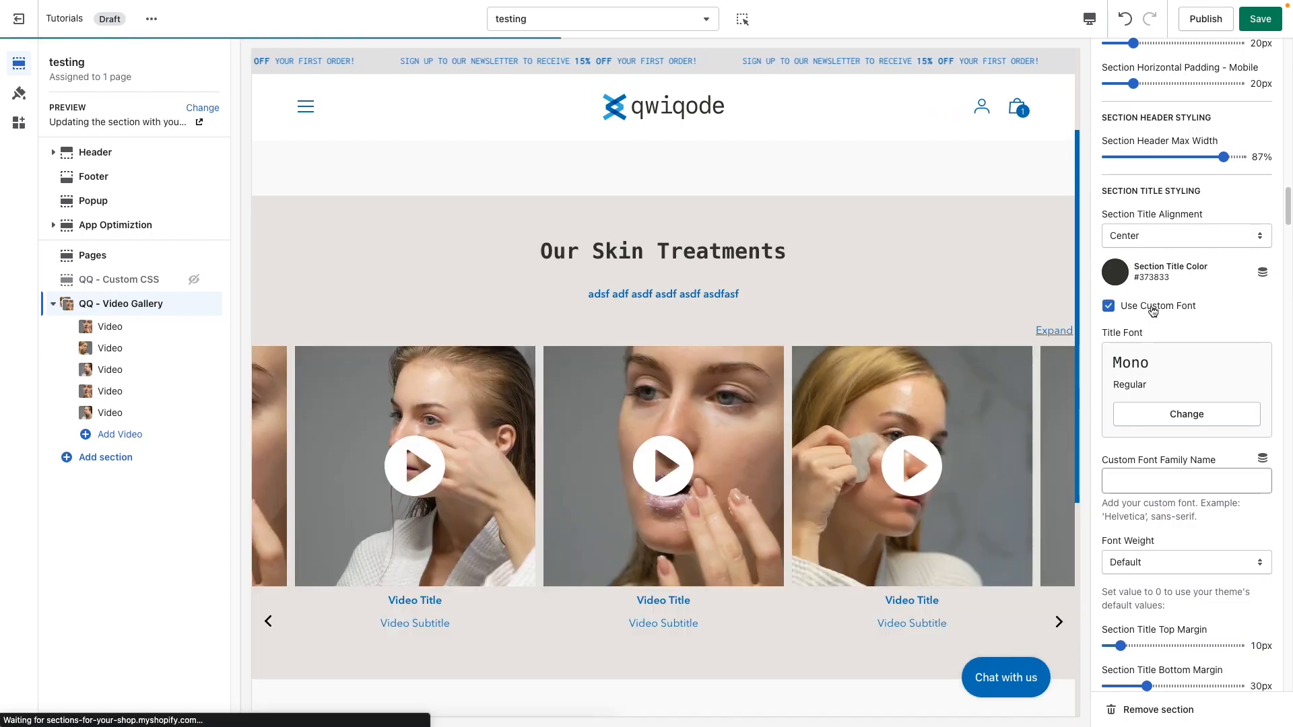
left_click(1186, 413)
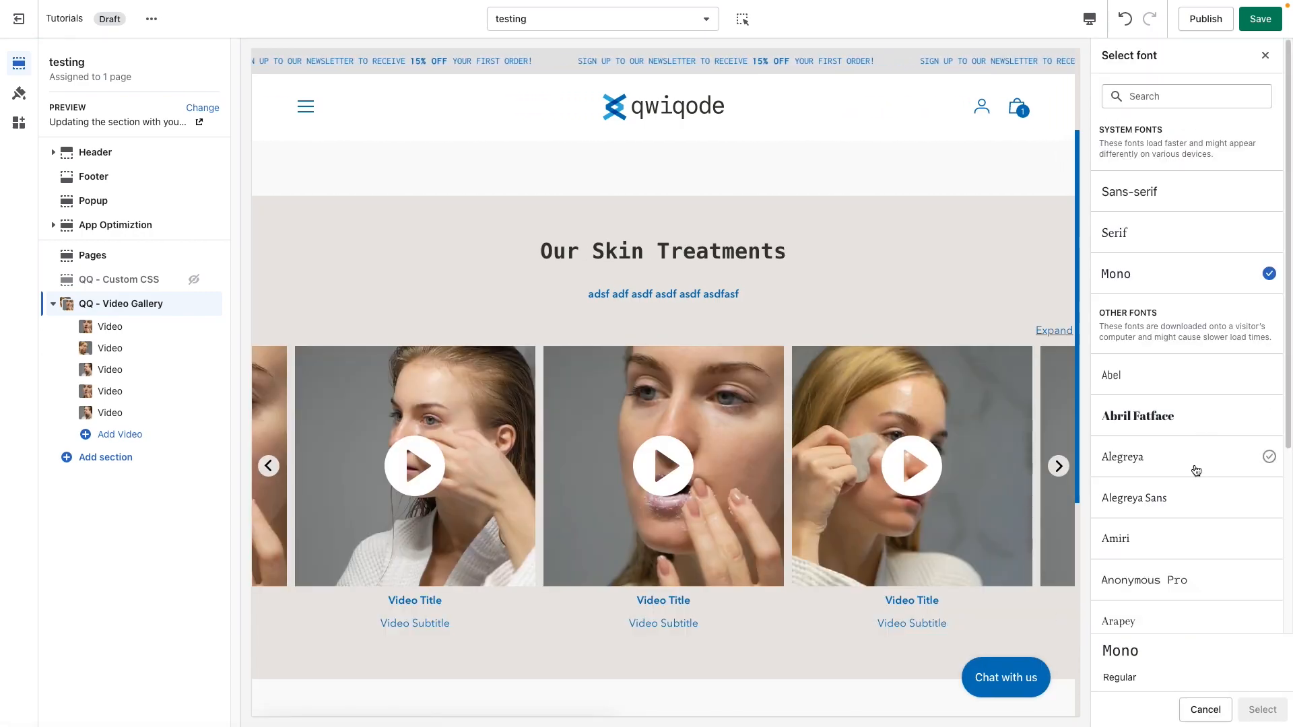
left_click(1176, 543)
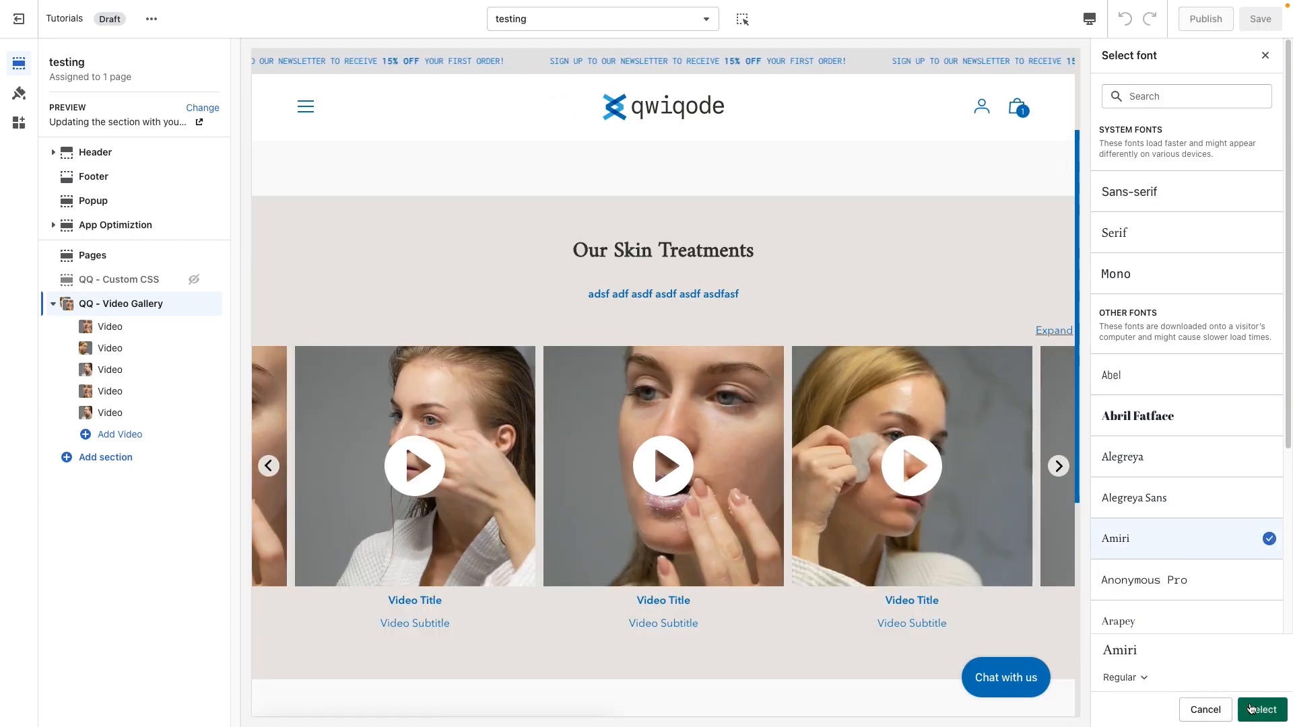
left_click(1257, 709)
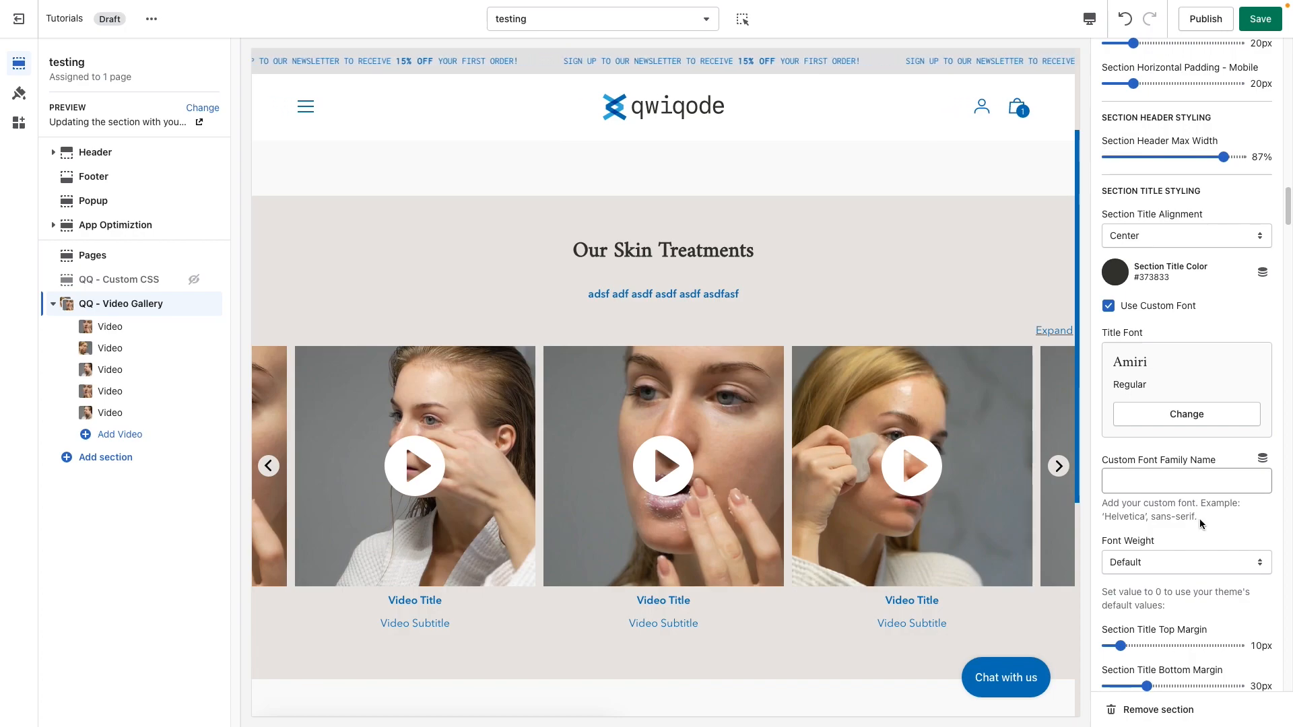
left_click_drag(1192, 516, 1100, 517)
left_click(1121, 482)
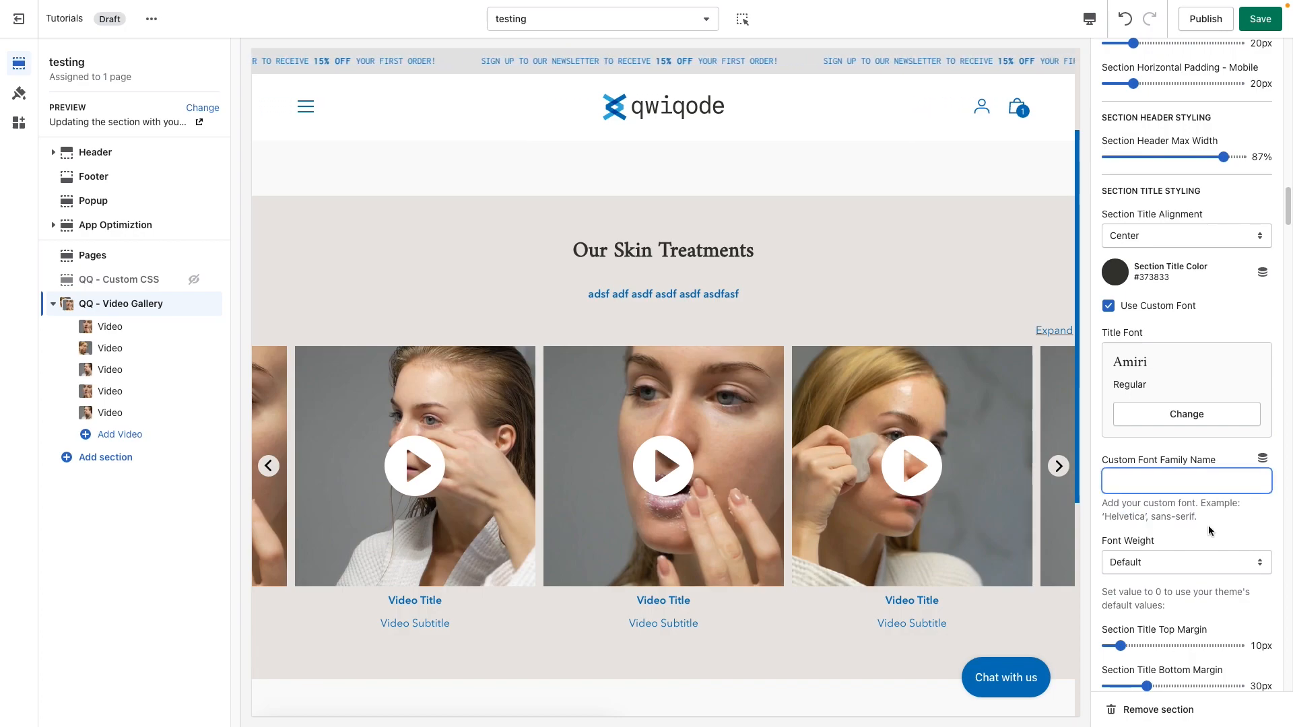
left_click(1189, 519)
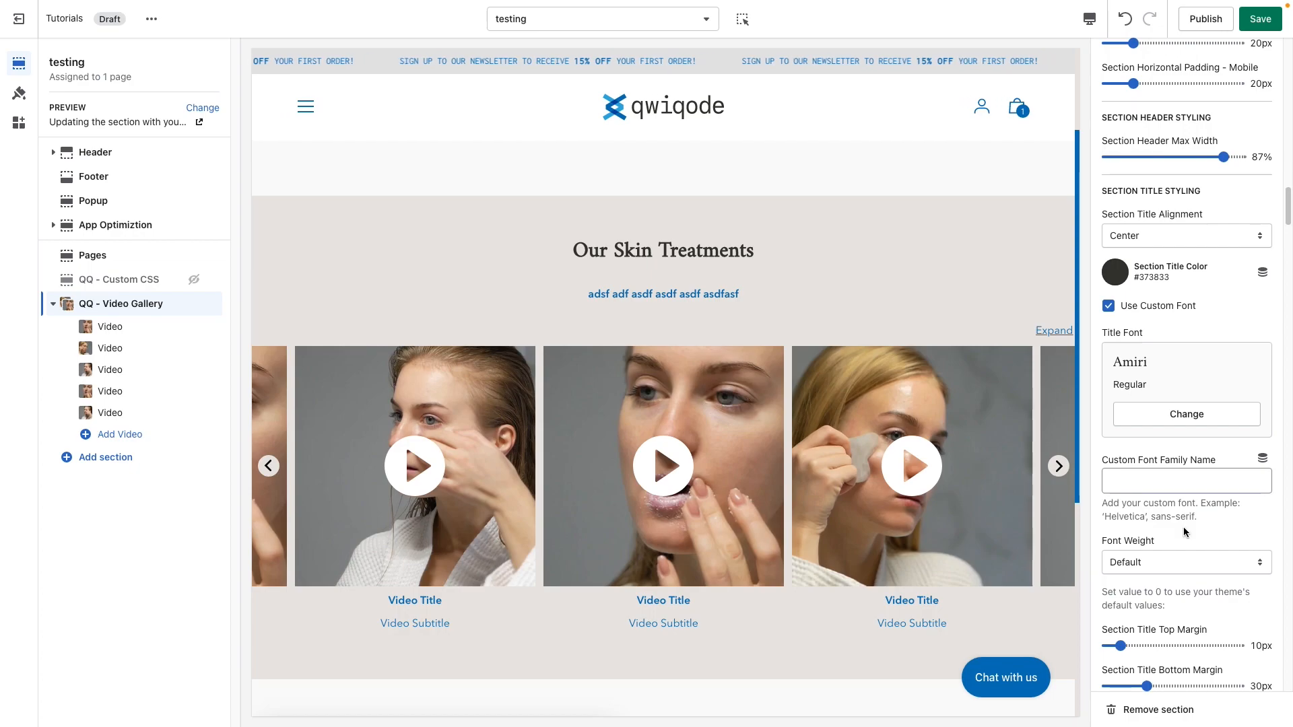
- Set the section title's Font Weight to 400 (Regular)
scroll(1185, 532, "down", 1)
scroll(1184, 532, "down", 1)
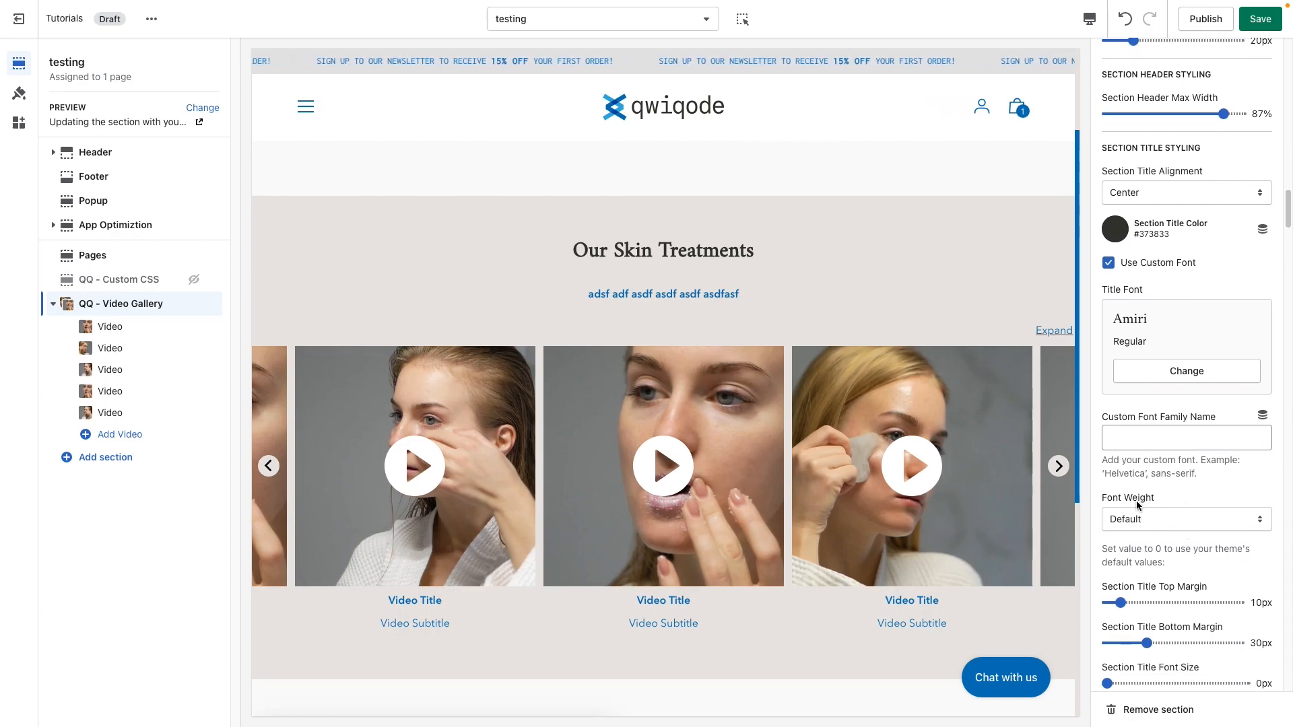
left_click(1145, 522)
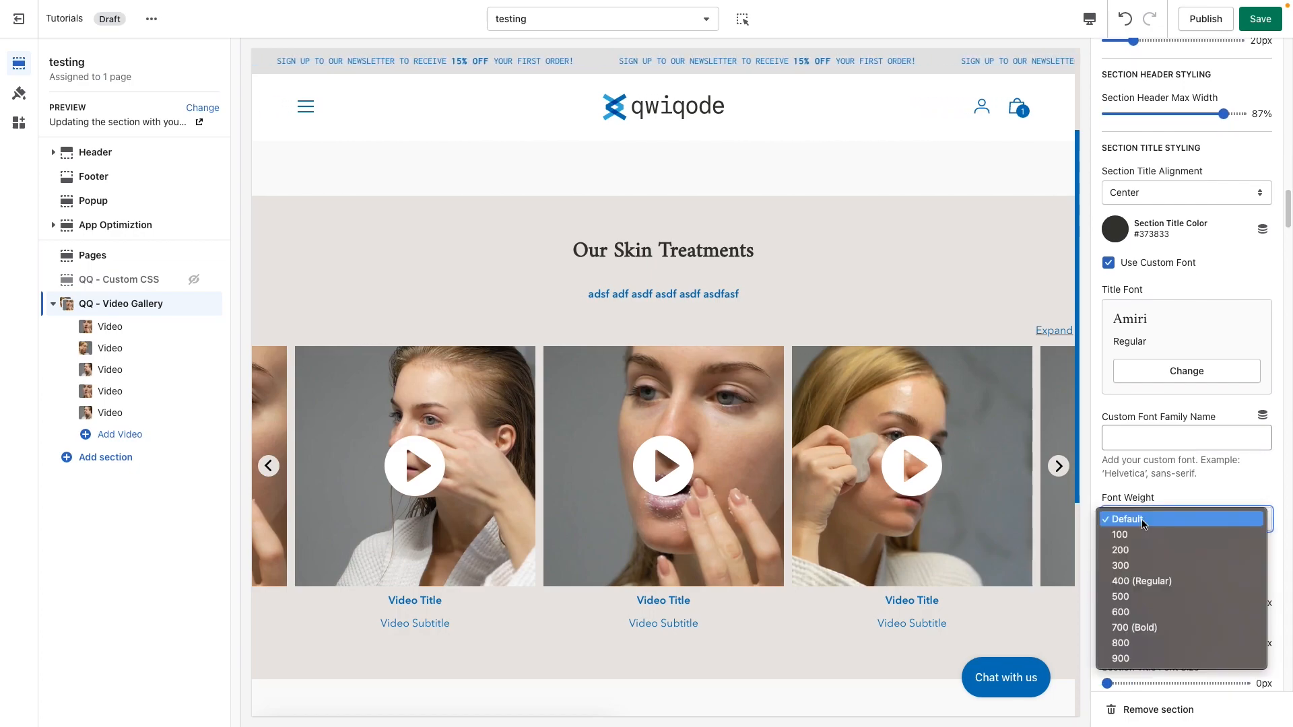
left_click(1149, 583)
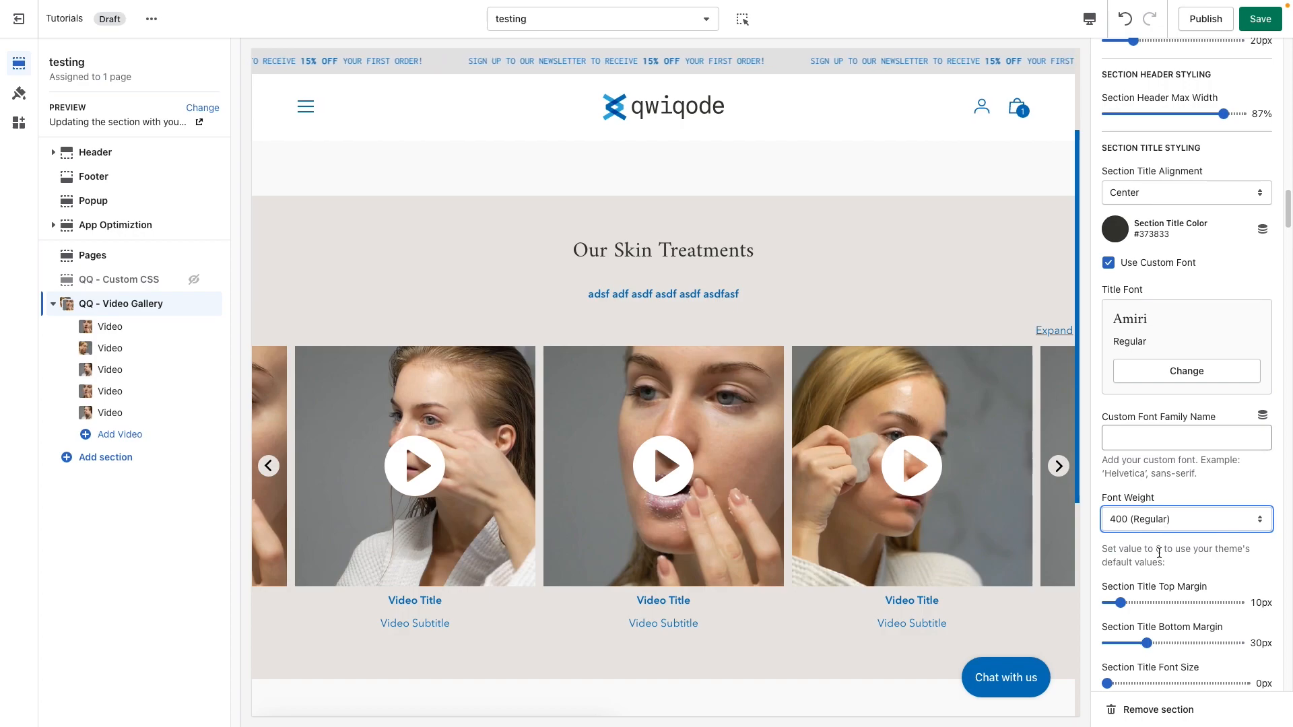
scroll(1156, 552, "down", 2)
scroll(1154, 553, "down", 1)
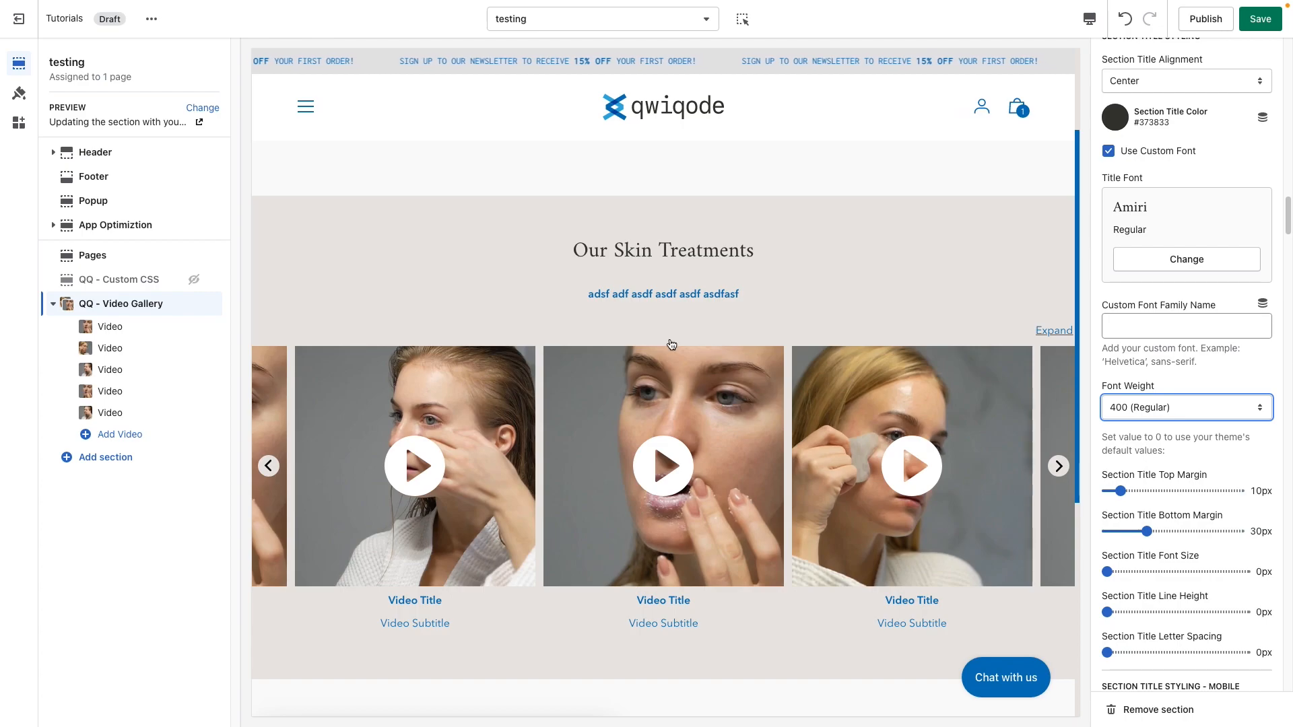
- Set the Section Title Bottom Margin to 12px and the Section Title Font Size to 53px
left_click(1121, 531)
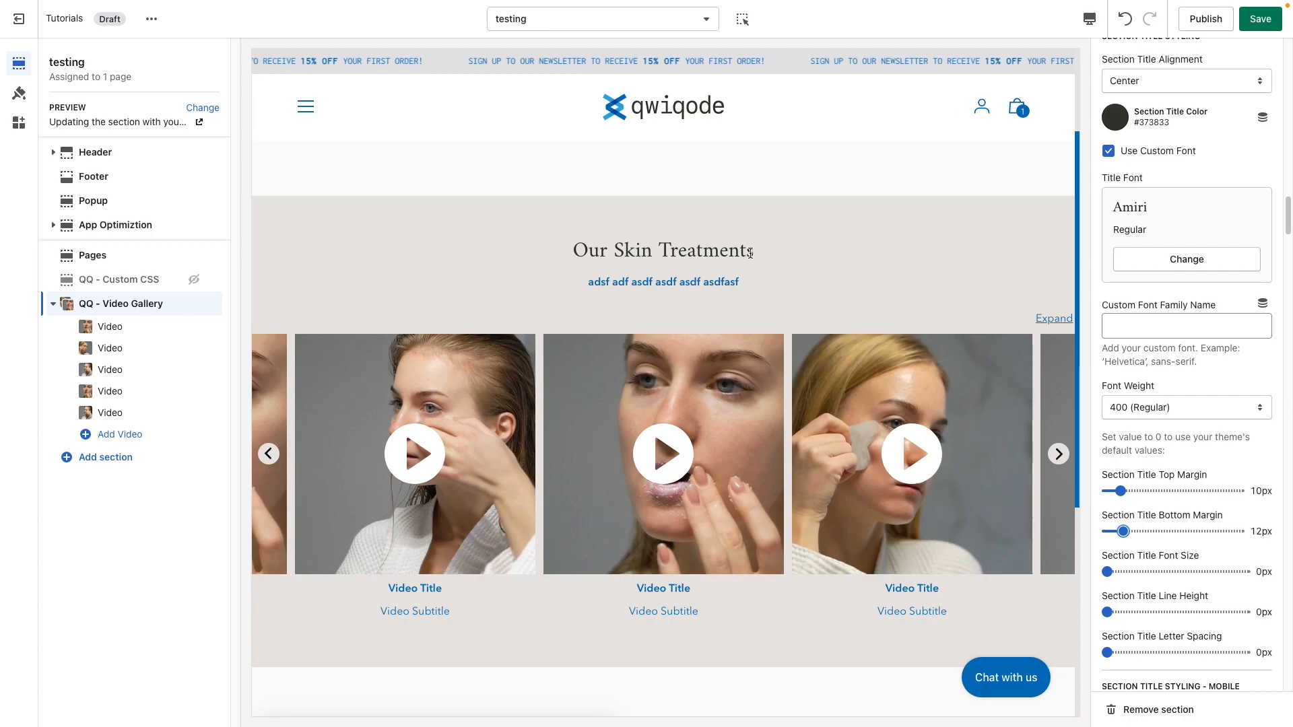
left_click(1183, 571)
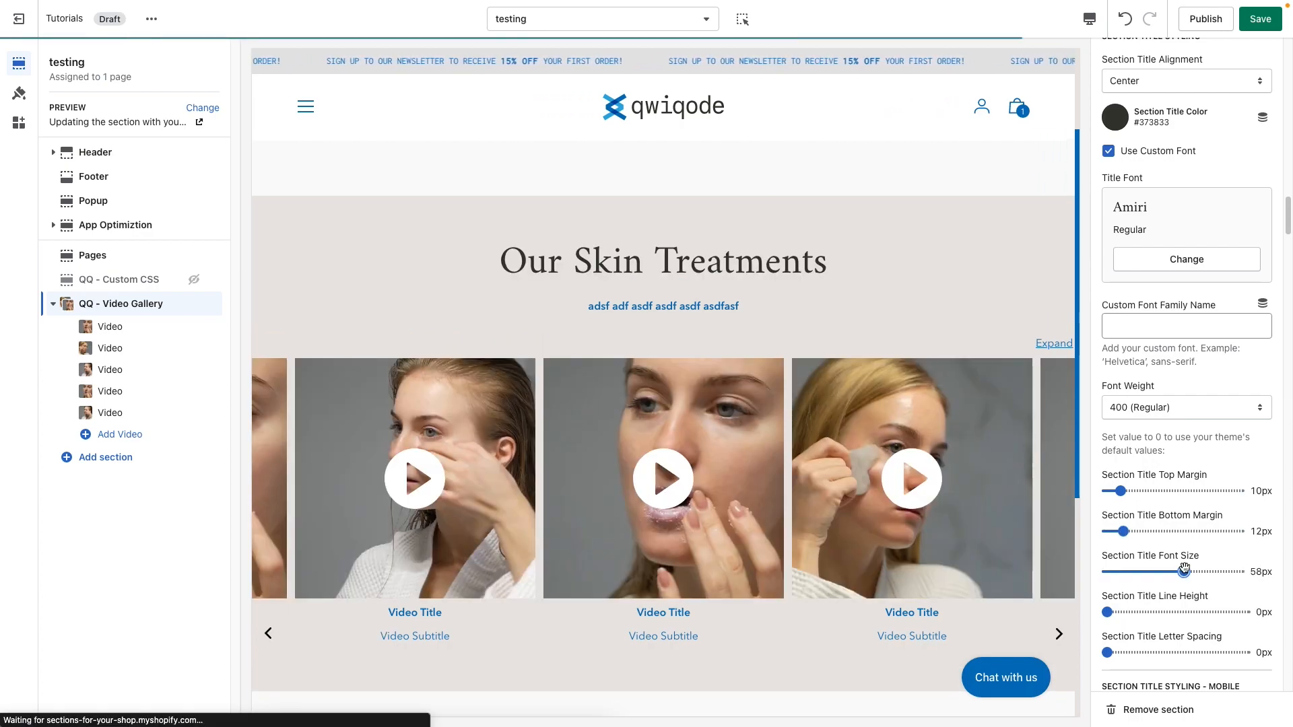
left_click_drag(1183, 571, 1177, 571)
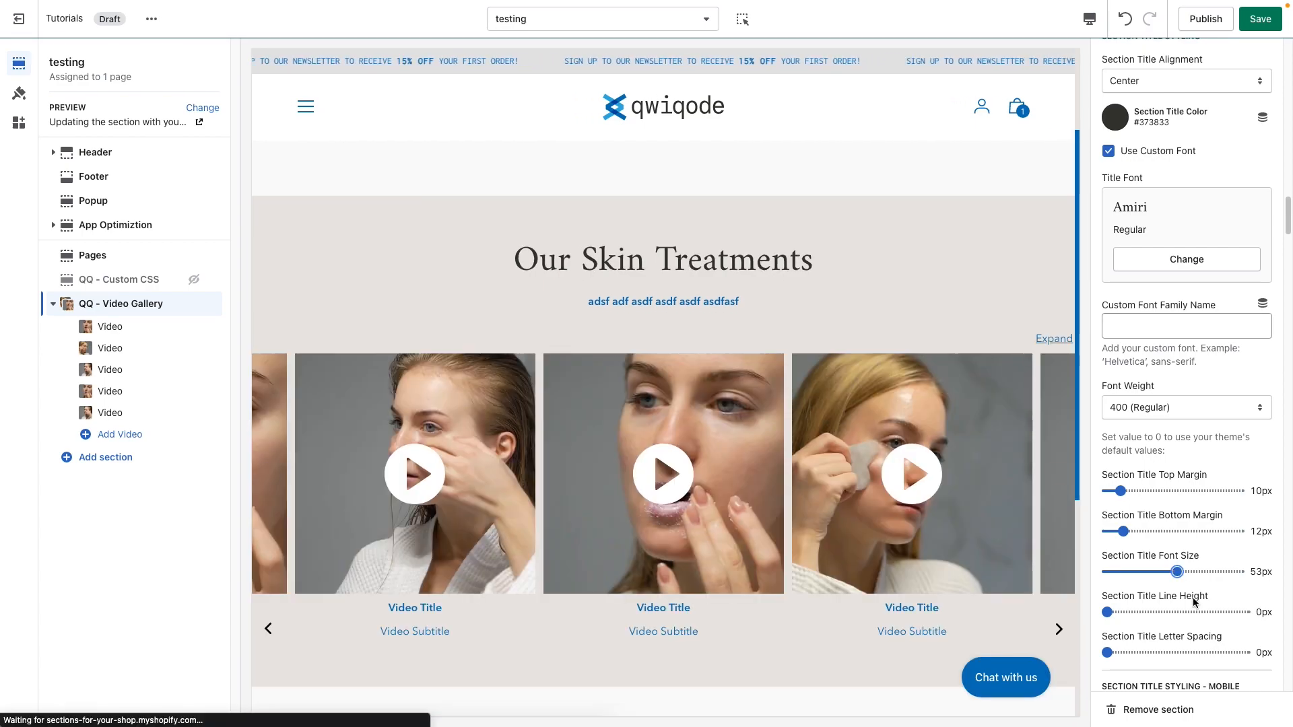
- Try a 2px Section Title Letter Spacing and set it back to 0px
scroll(1178, 566, "down", 1)
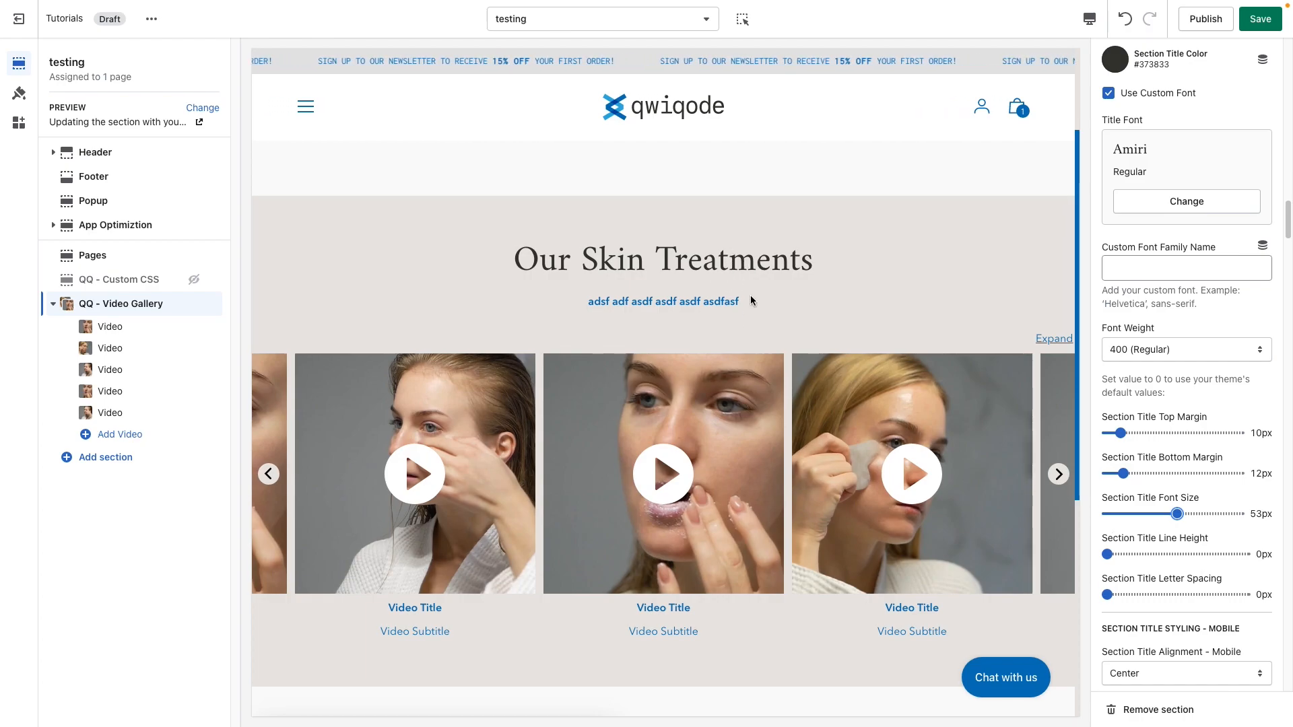
left_click(1132, 595)
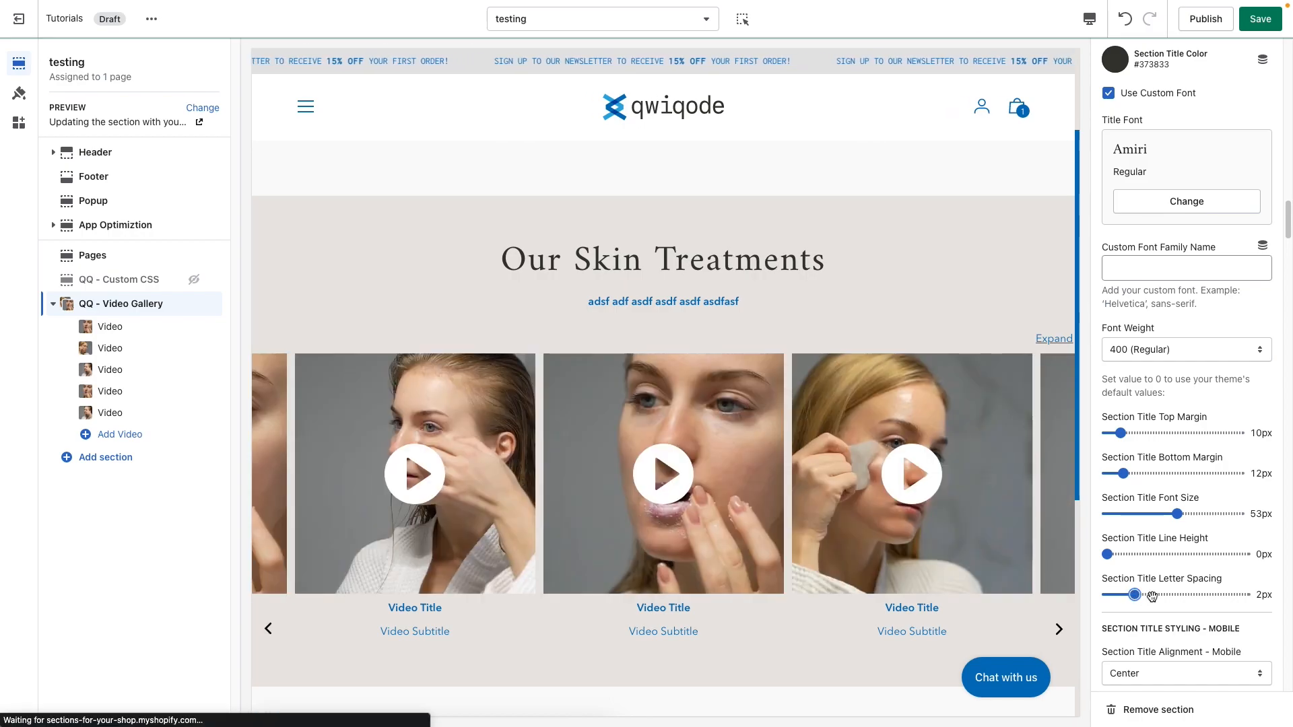
left_click_drag(1134, 594, 1096, 601)
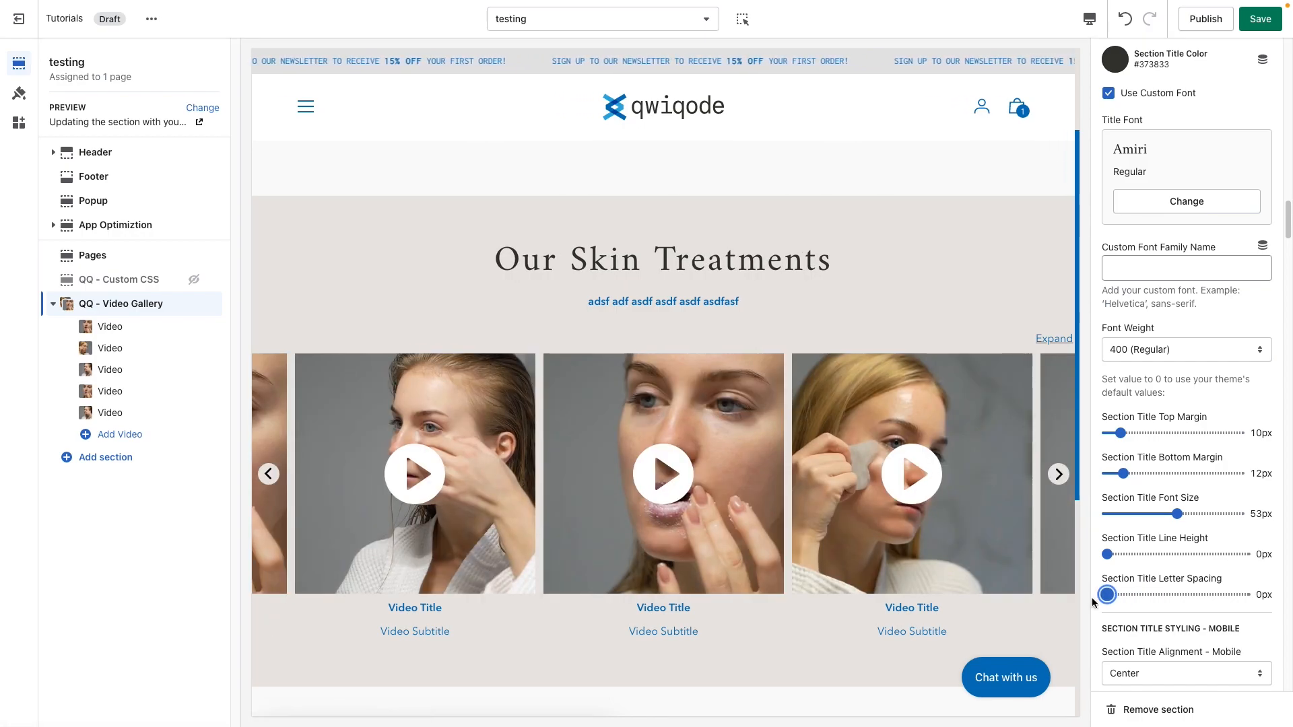
- Set the Section Textblock Color to the recently selected dark grey #373833
scroll(1170, 563, "down", 1)
scroll(1170, 563, "down", 4)
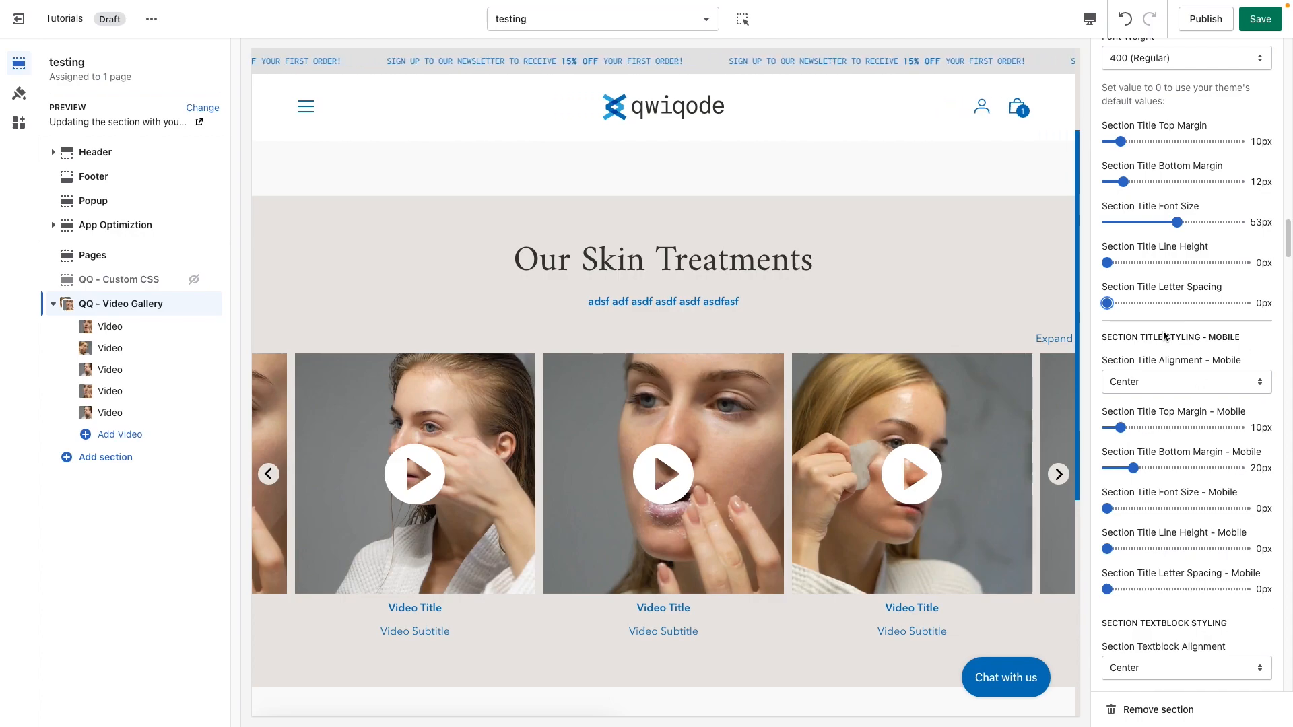
scroll(1196, 575, "down", 5)
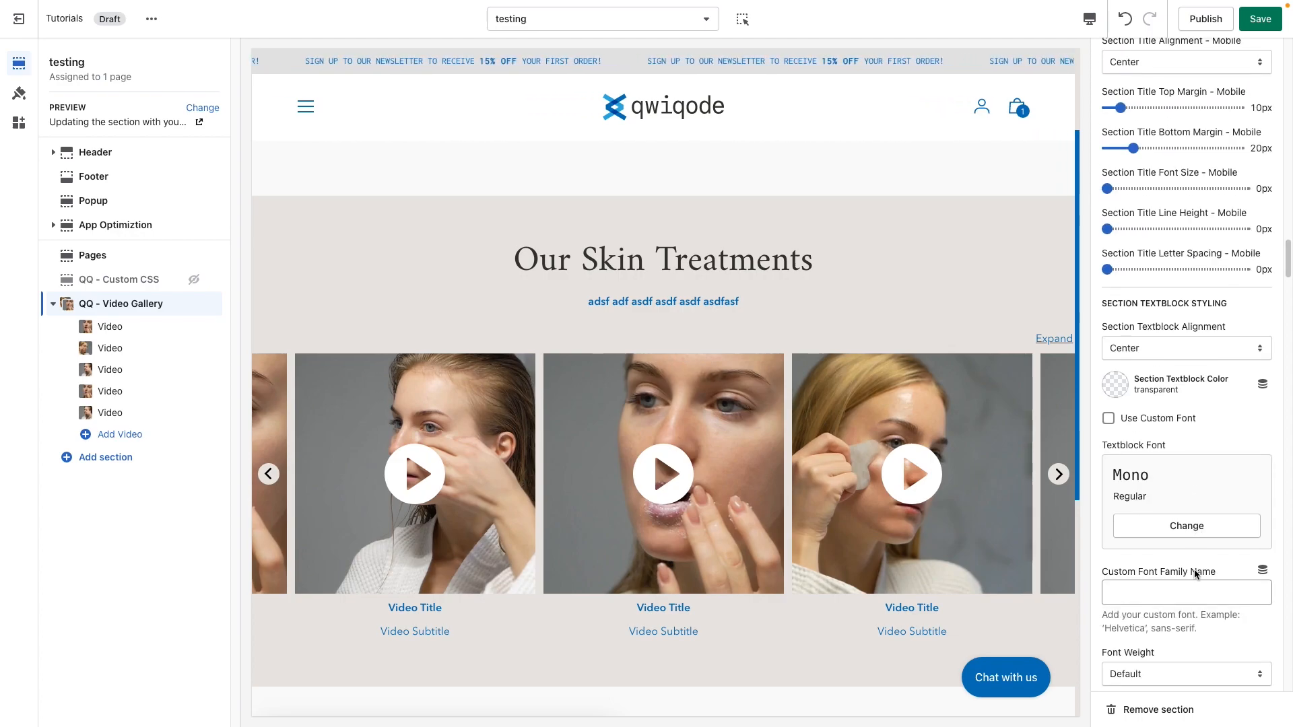
scroll(1188, 566, "down", 1)
left_click_drag(701, 303, 589, 302)
left_click(674, 301)
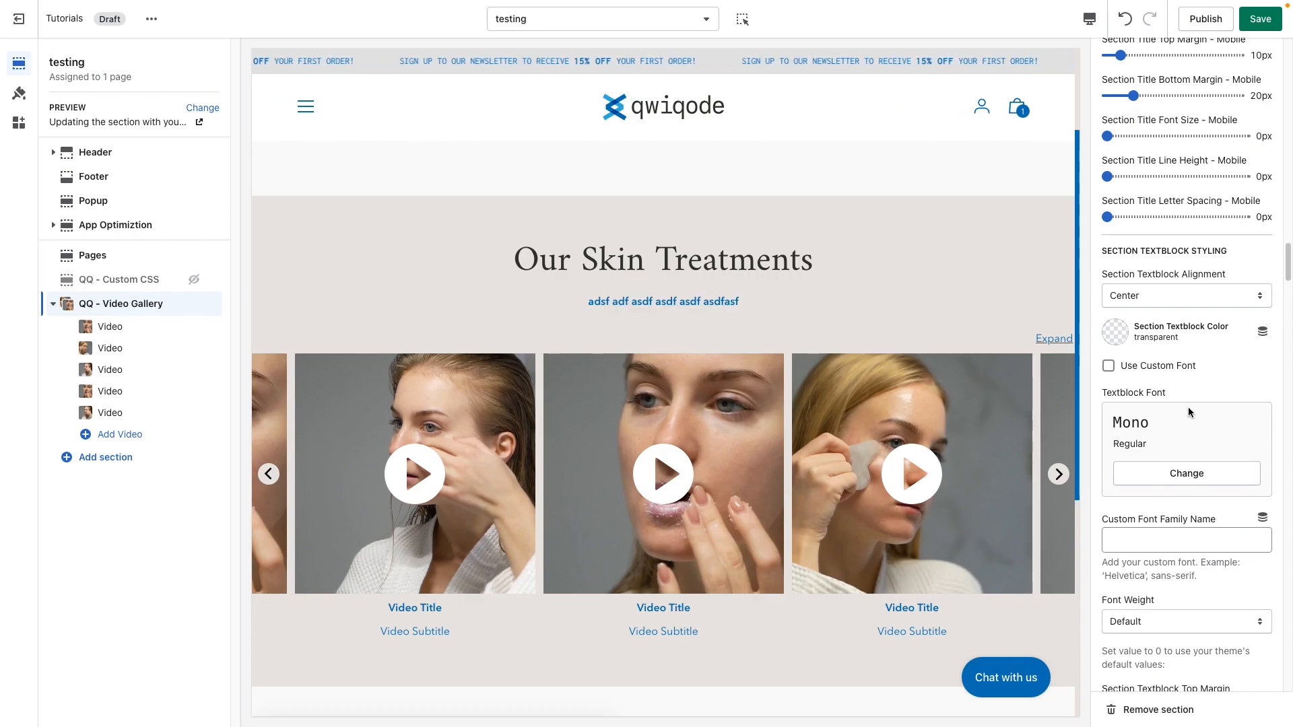
left_click(1128, 340)
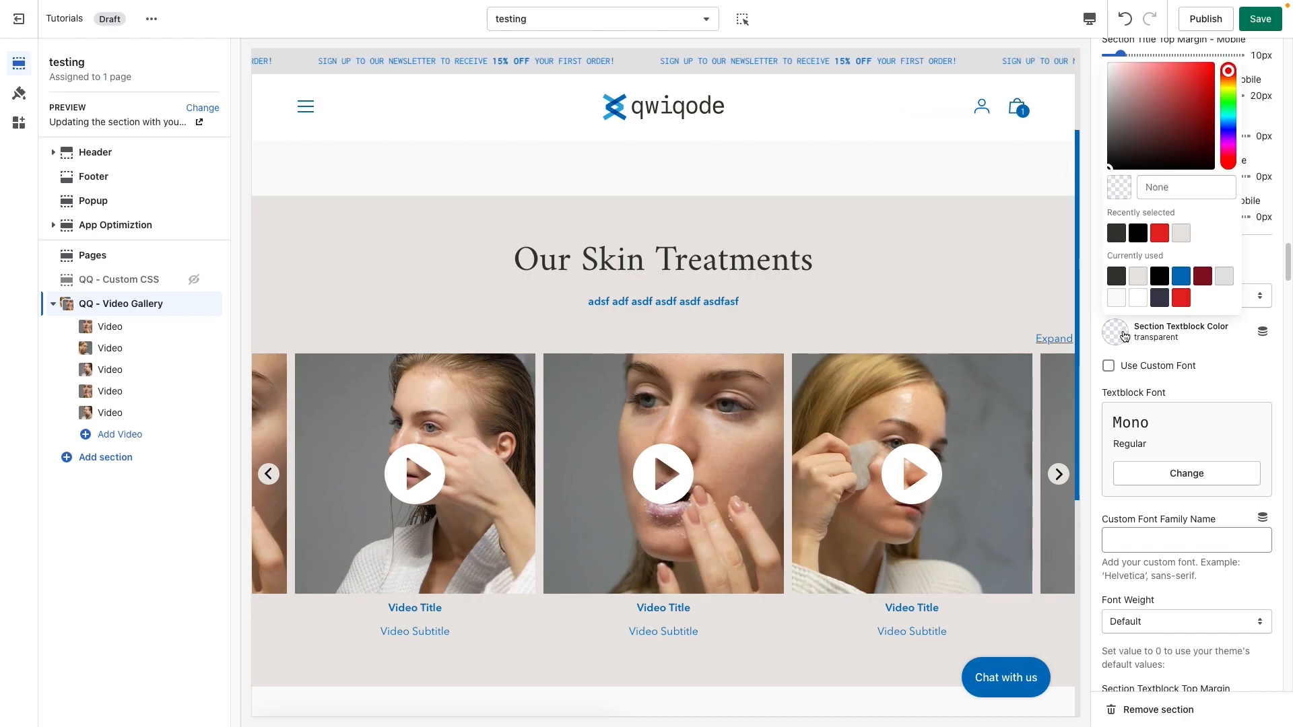
left_click(1116, 234)
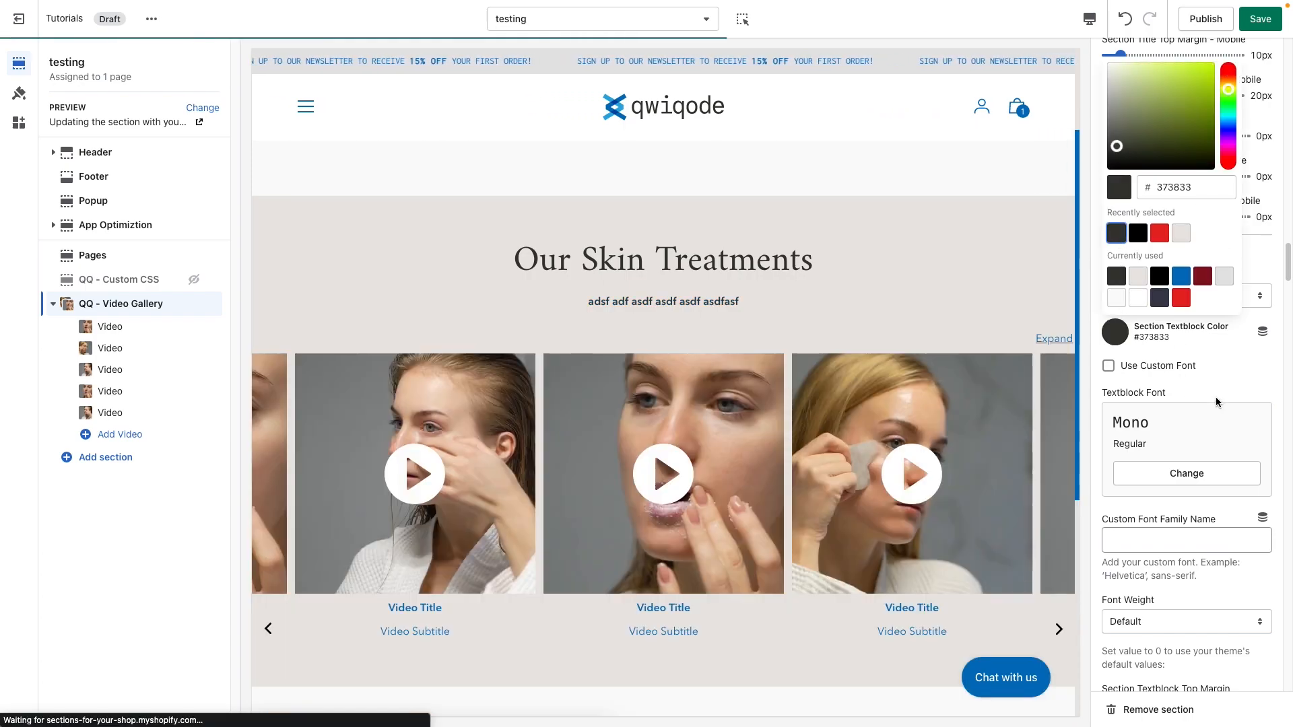
left_click(1233, 386)
- Enable Use Custom Font for the section textblock and choose Amiri as the textblock font
left_click(1152, 372)
left_click(1184, 471)
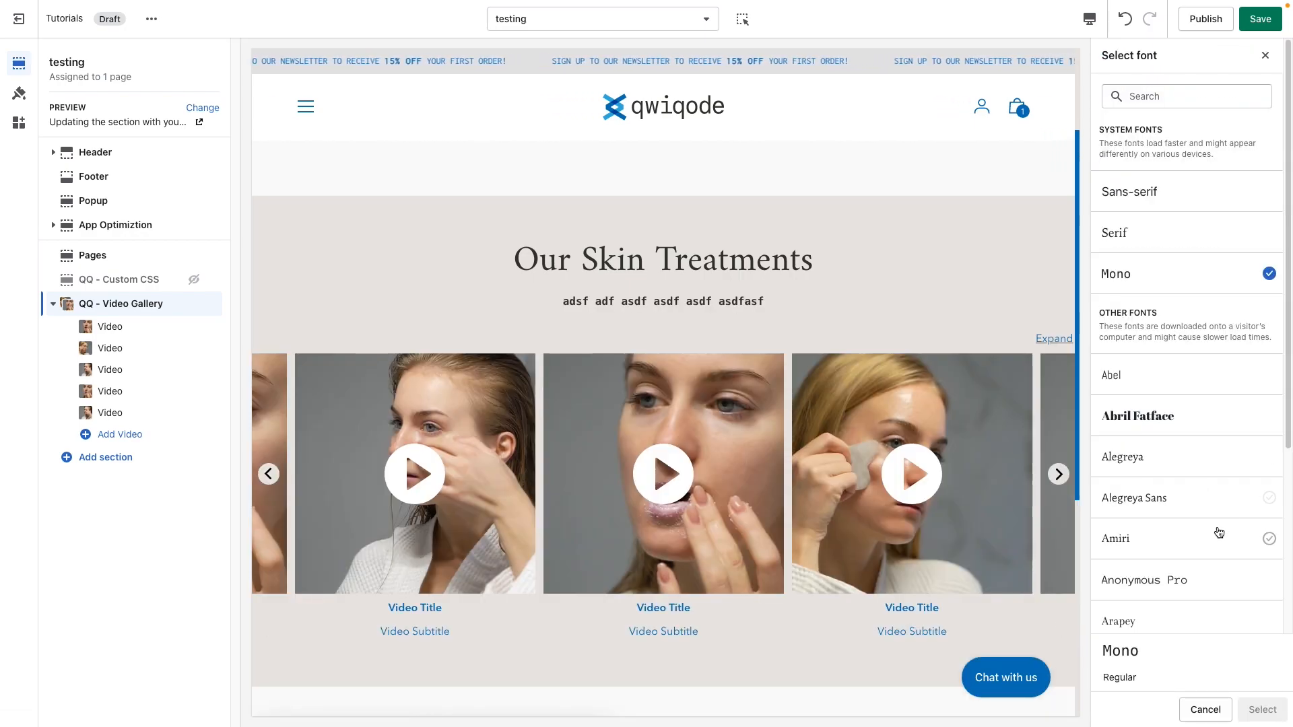
left_click(1180, 547)
left_click(1262, 710)
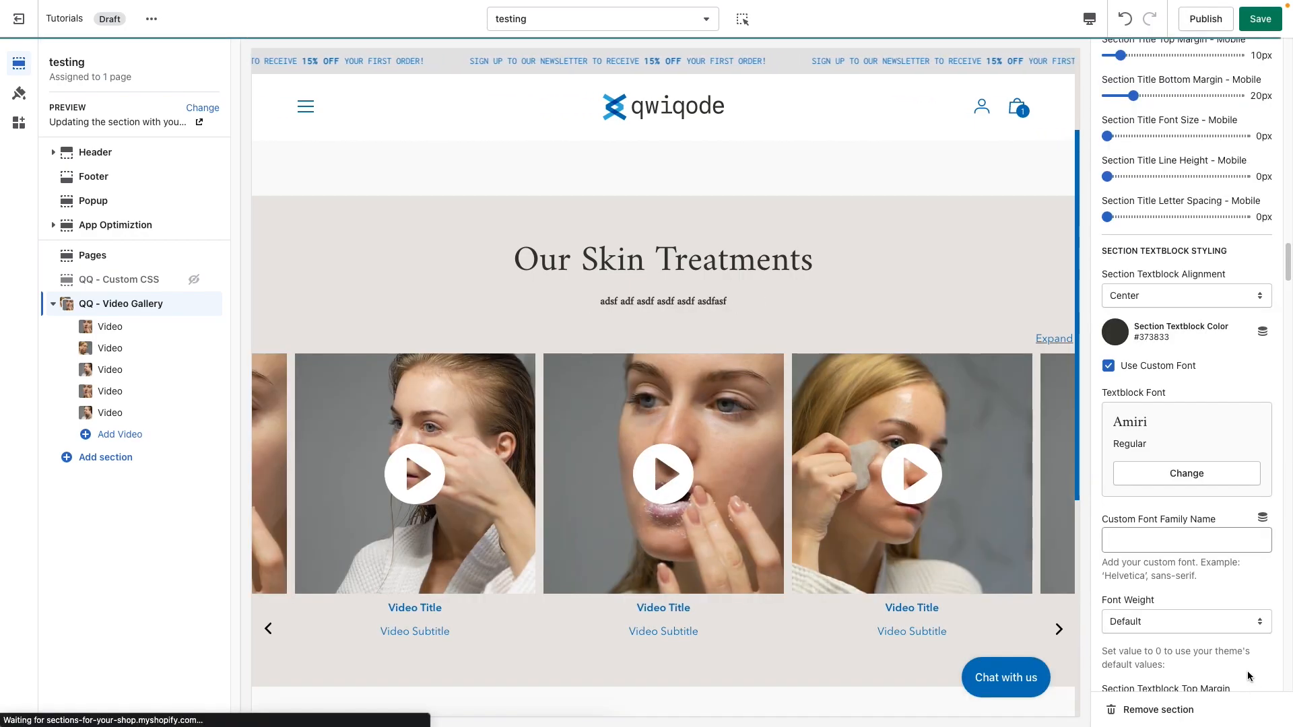
- Set the section textblock's Font Weight to 400 (Regular) and its Font Size to 25px
left_click(1158, 554)
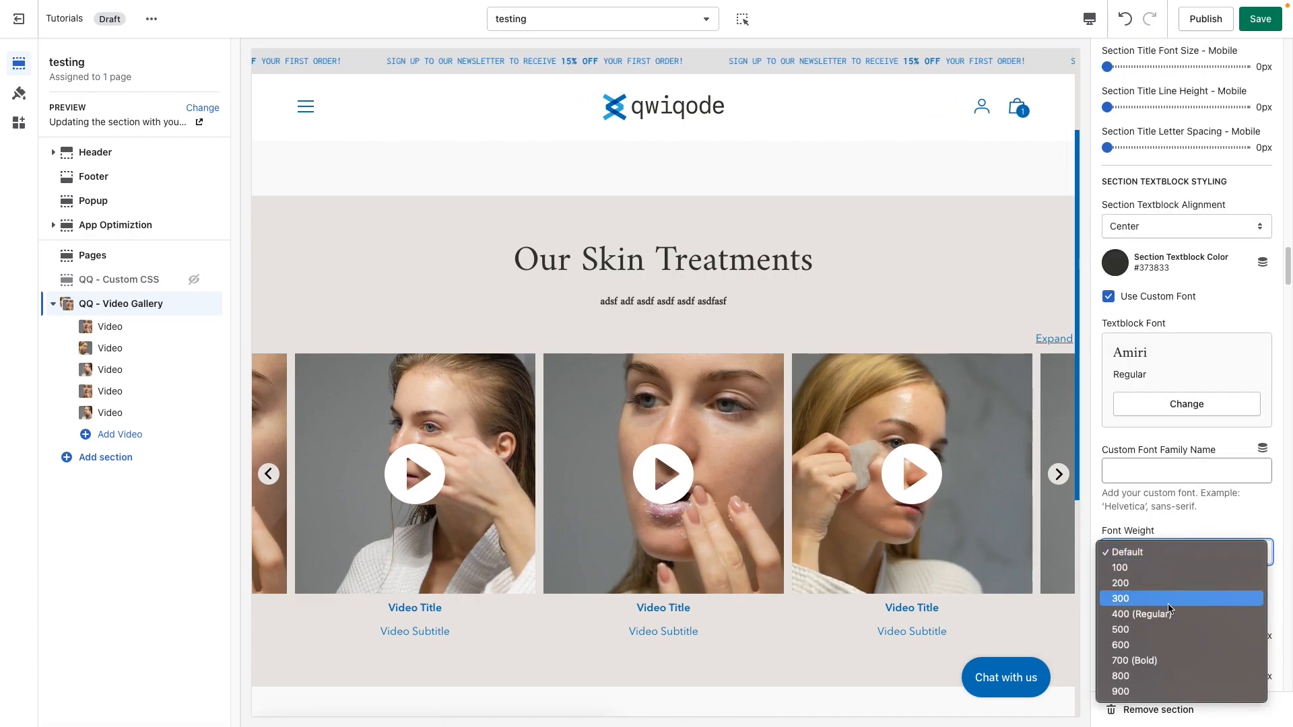
left_click(1203, 616)
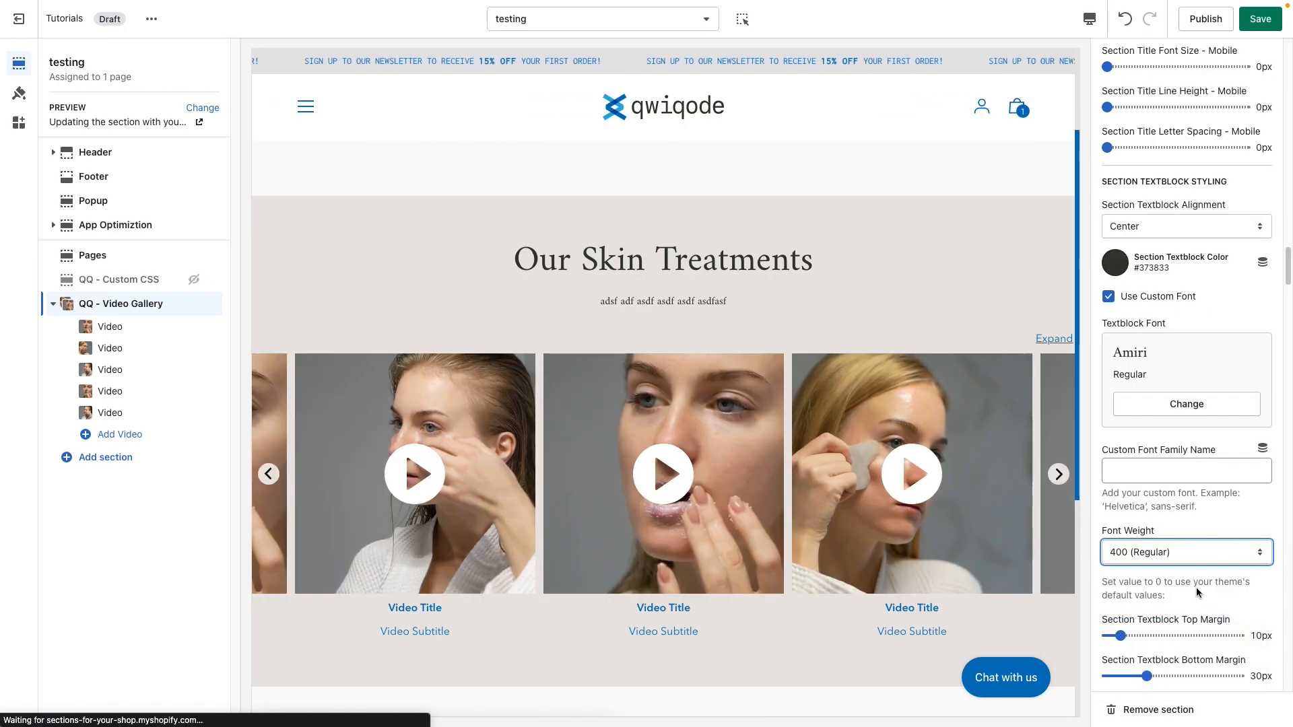
scroll(1192, 623, "down", 3)
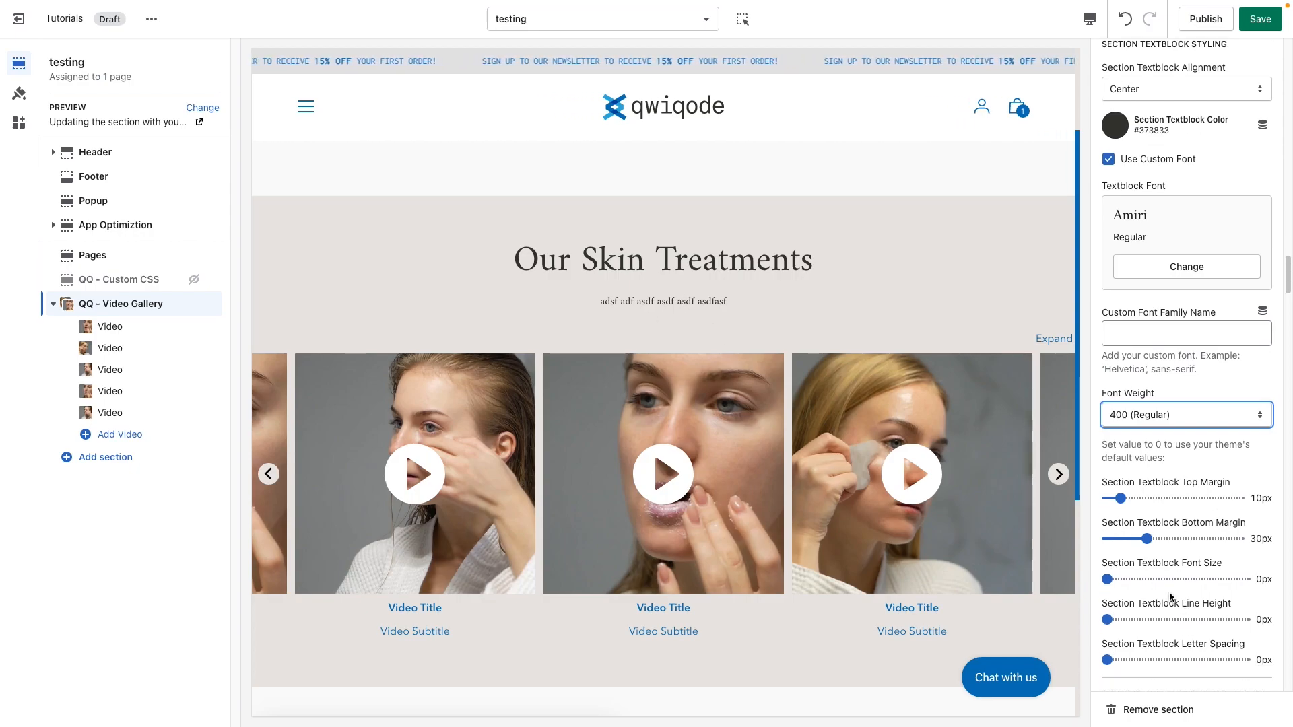
left_click(1135, 579)
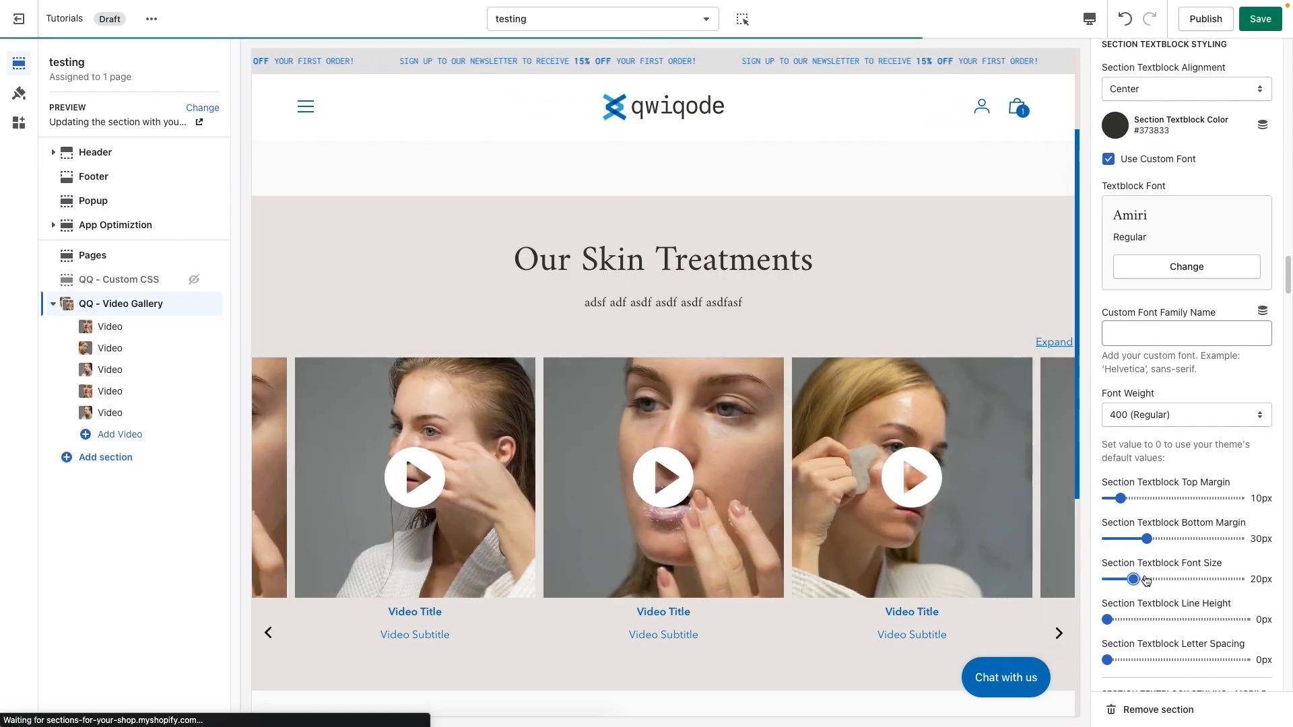
left_click(1143, 579)
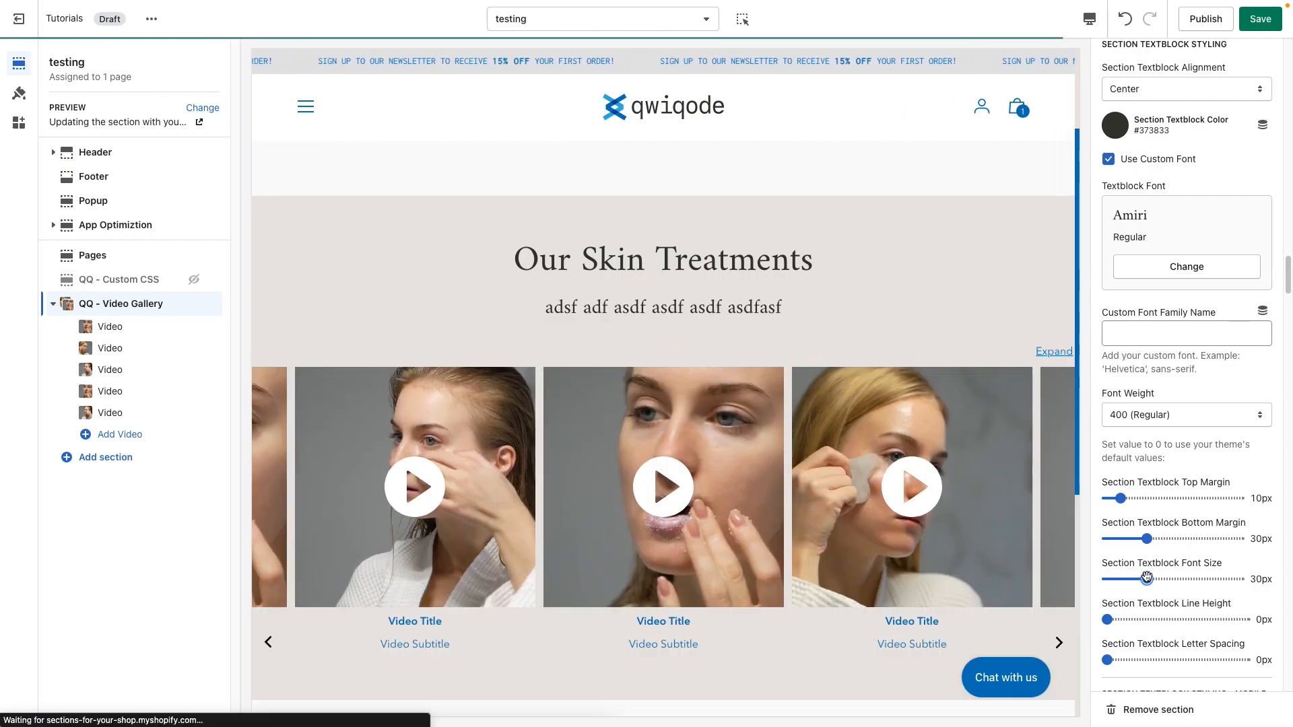
left_click_drag(1143, 578, 1140, 579)
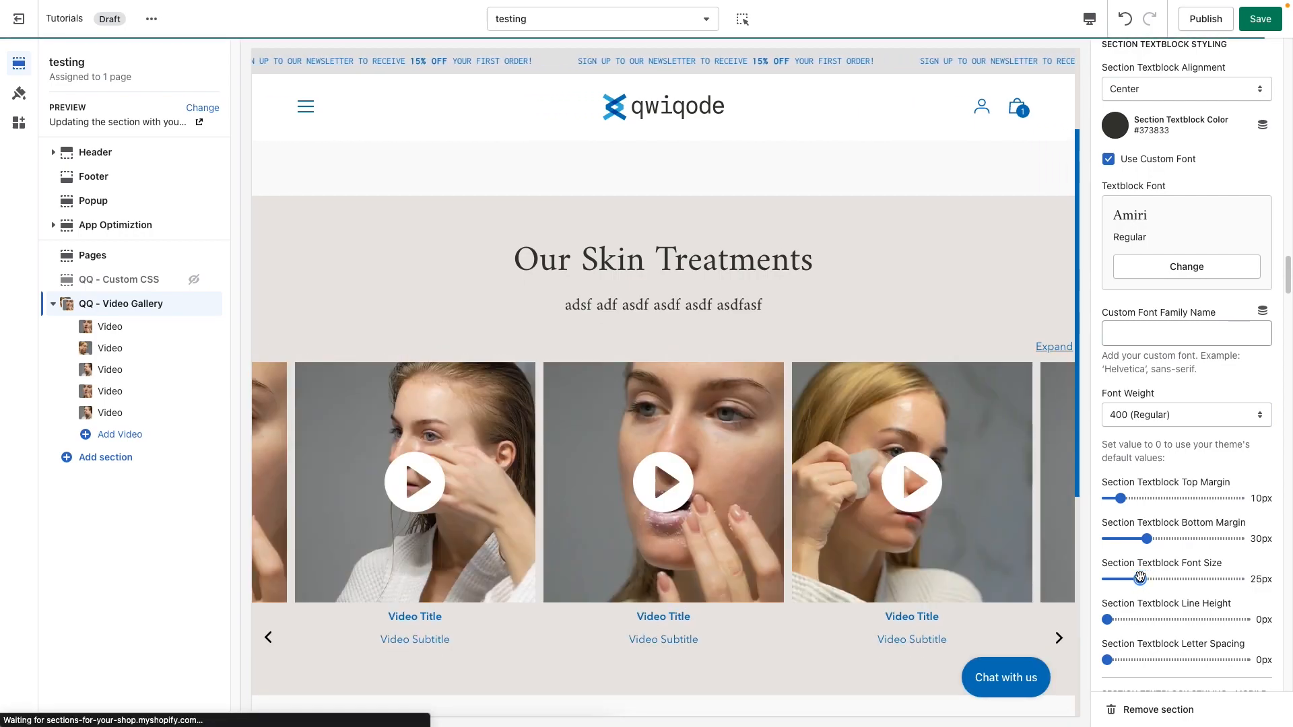
- Try Portrait as the Video Image Dimensions and check the carousel preview
scroll(1212, 612, "down", 3)
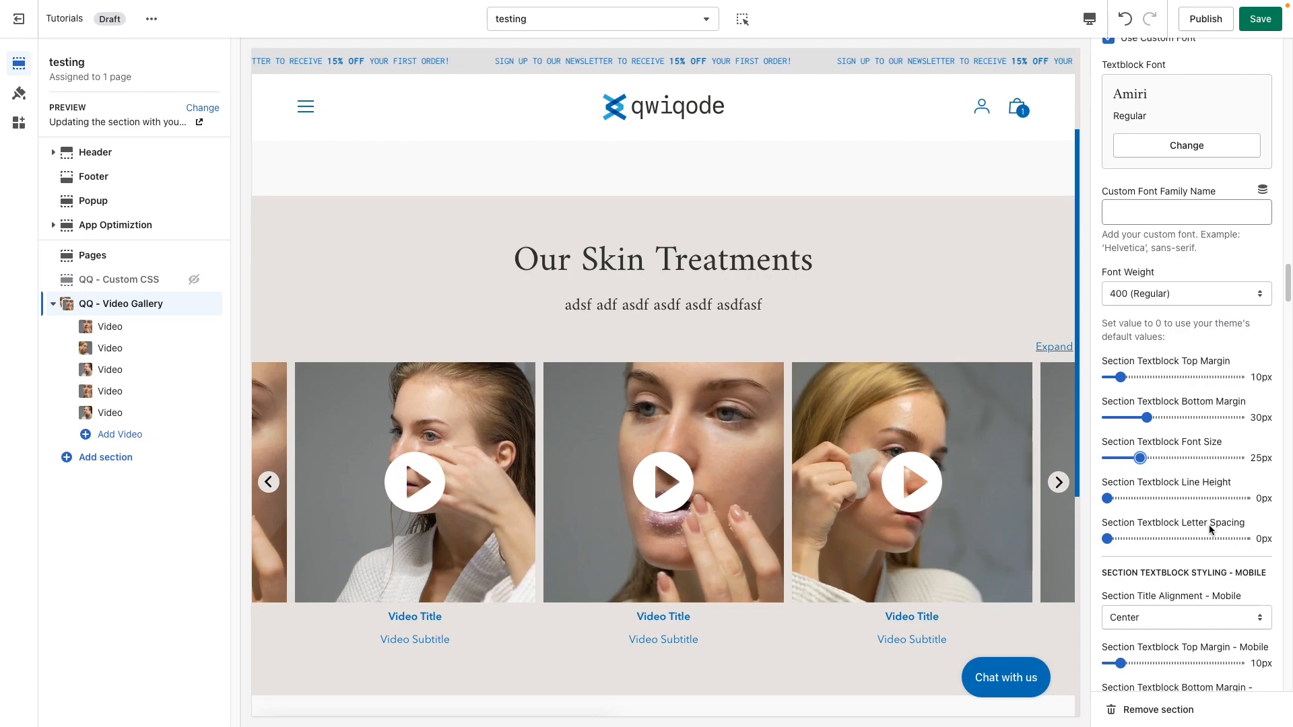
scroll(1167, 586, "down", 5)
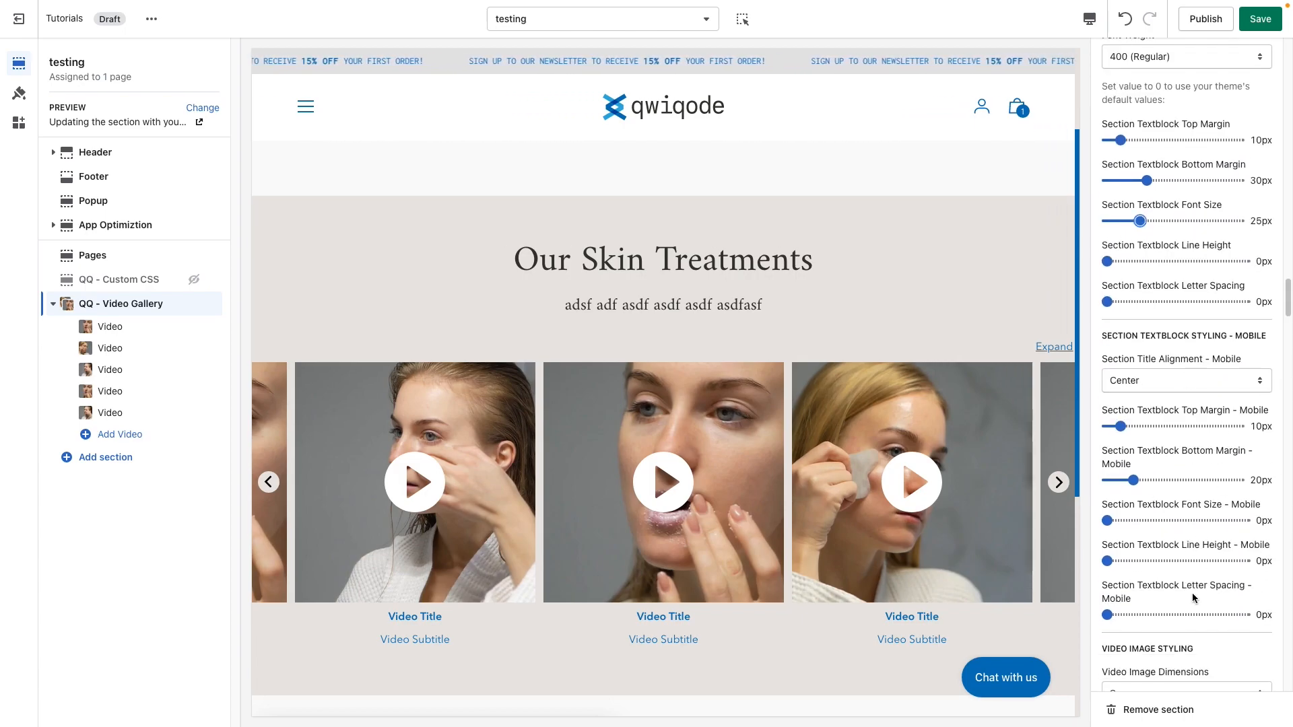
scroll(1193, 598, "down", 6)
scroll(1193, 597, "down", 1)
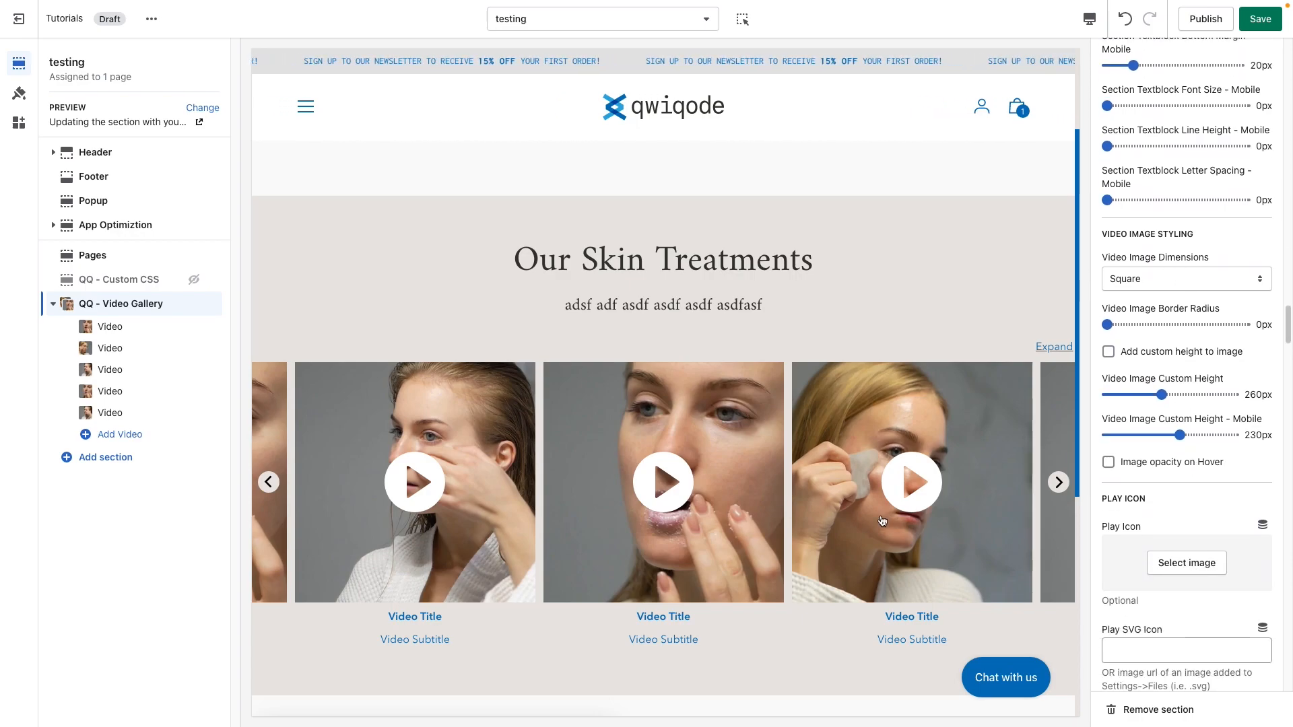
left_click(1161, 283)
left_click(1158, 264)
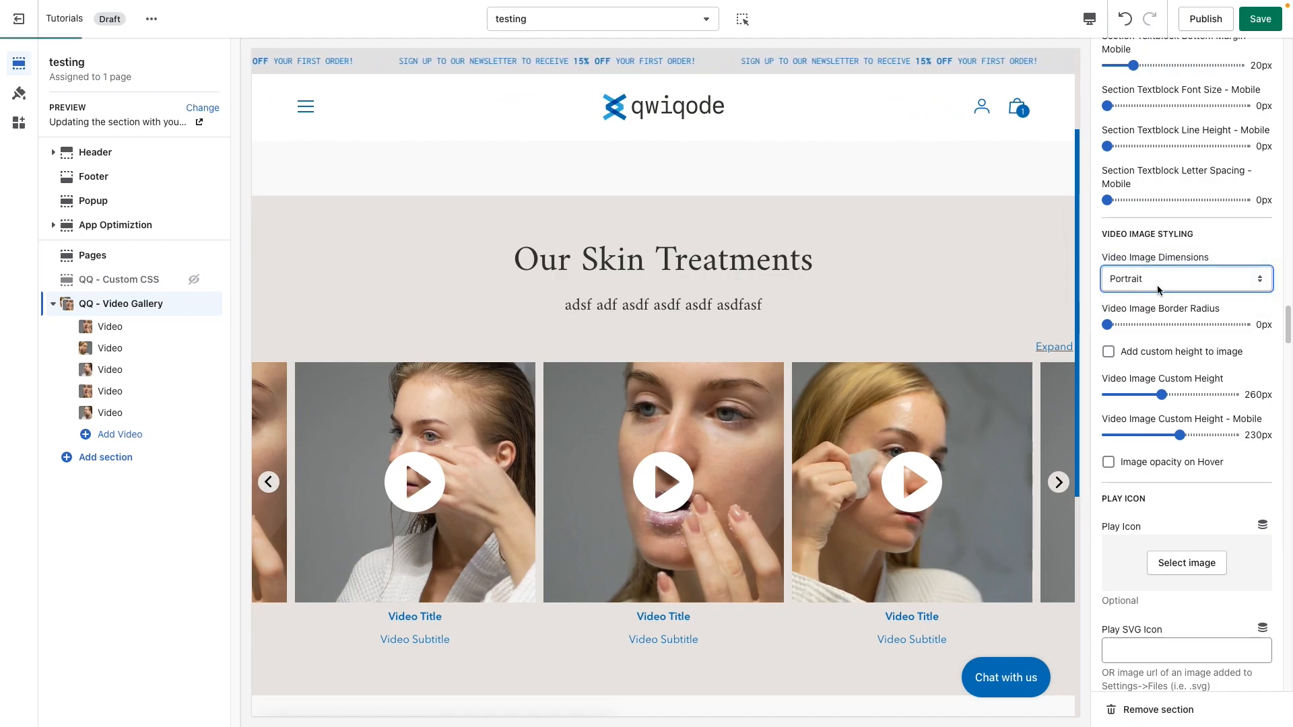
scroll(938, 433, "down", 2)
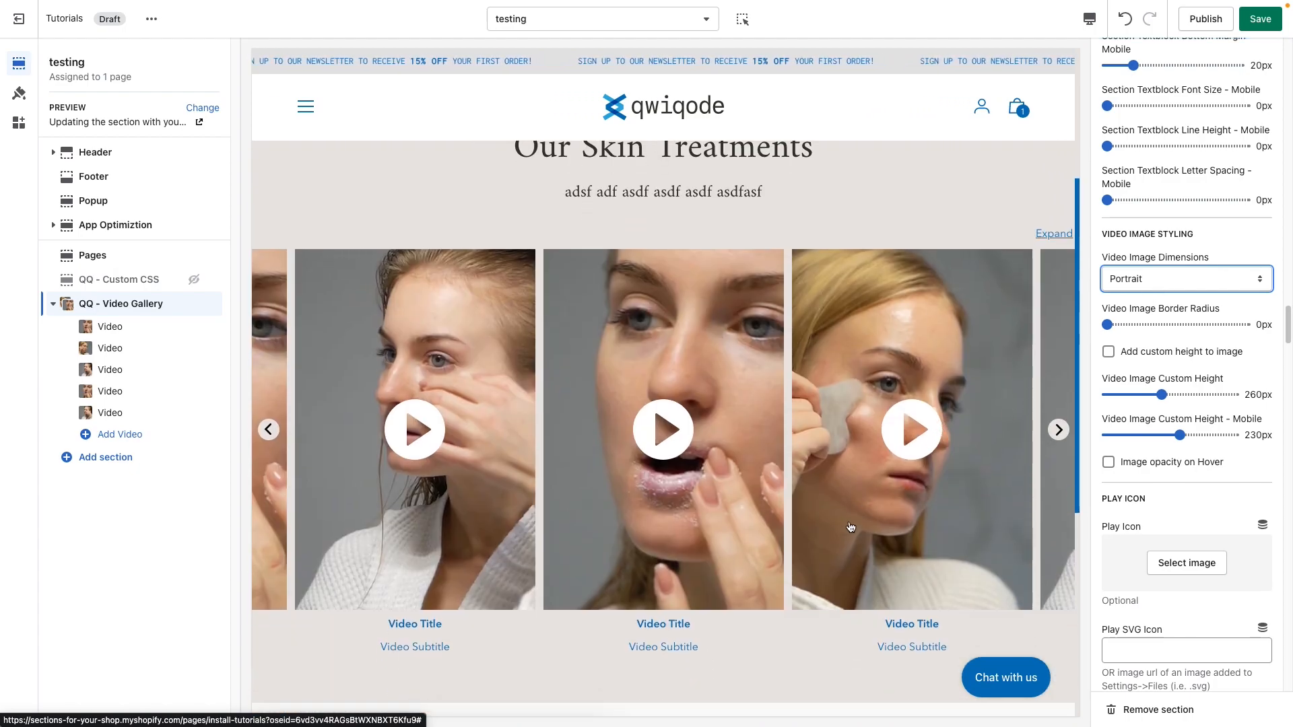
- Compare Landscape and Original as the Video Image Dimensions and settle on Landscape
left_click(1119, 280)
left_click(1134, 309)
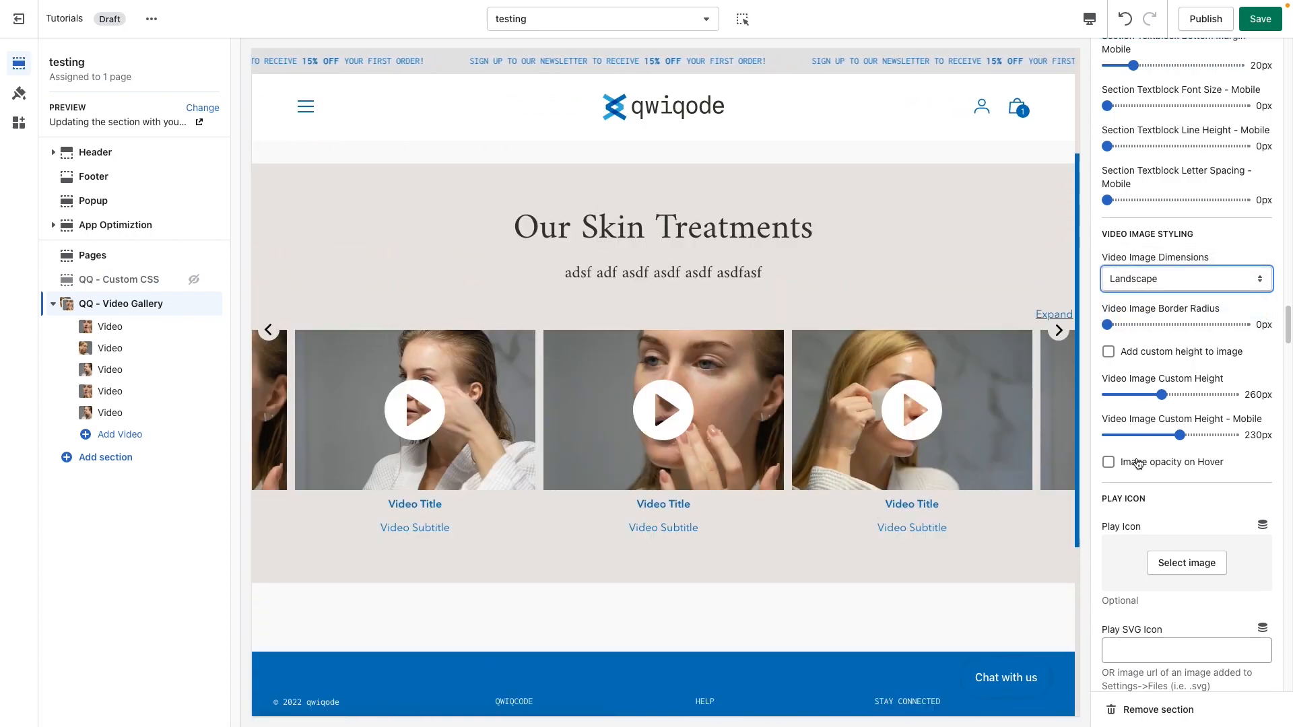
left_click(1145, 288)
left_click(1152, 237)
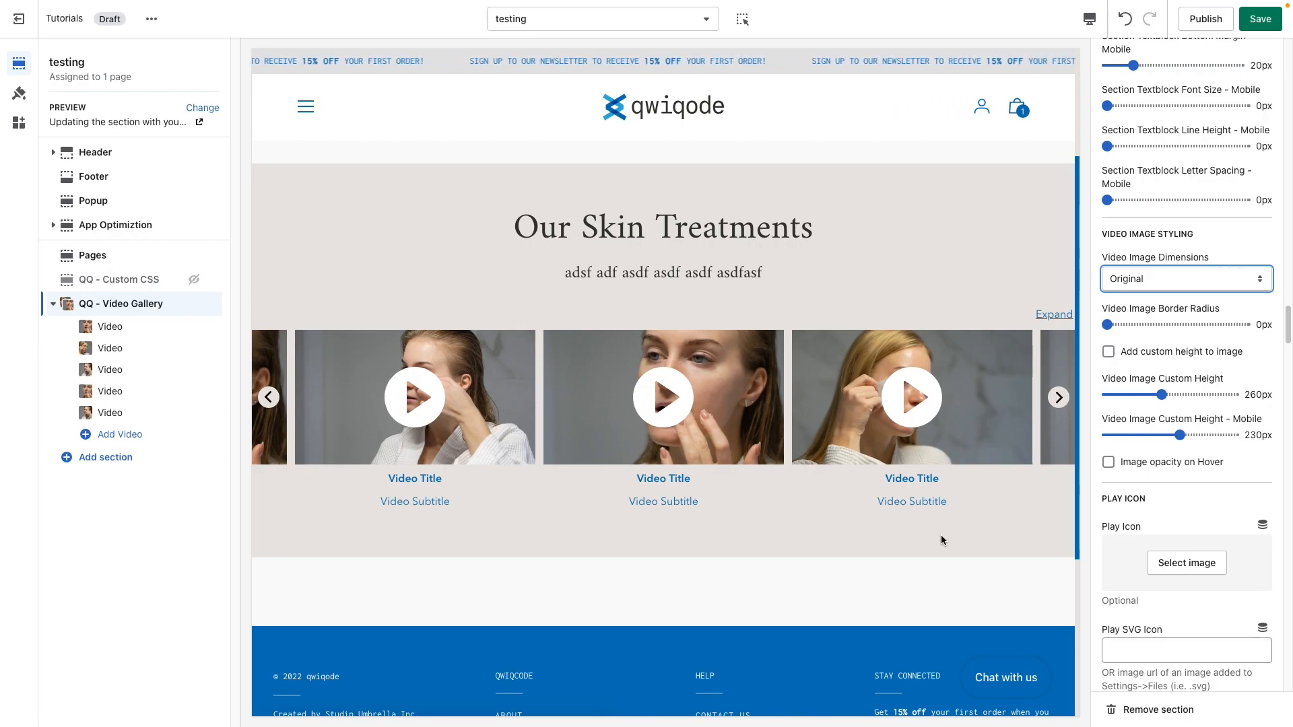
left_click(1159, 279)
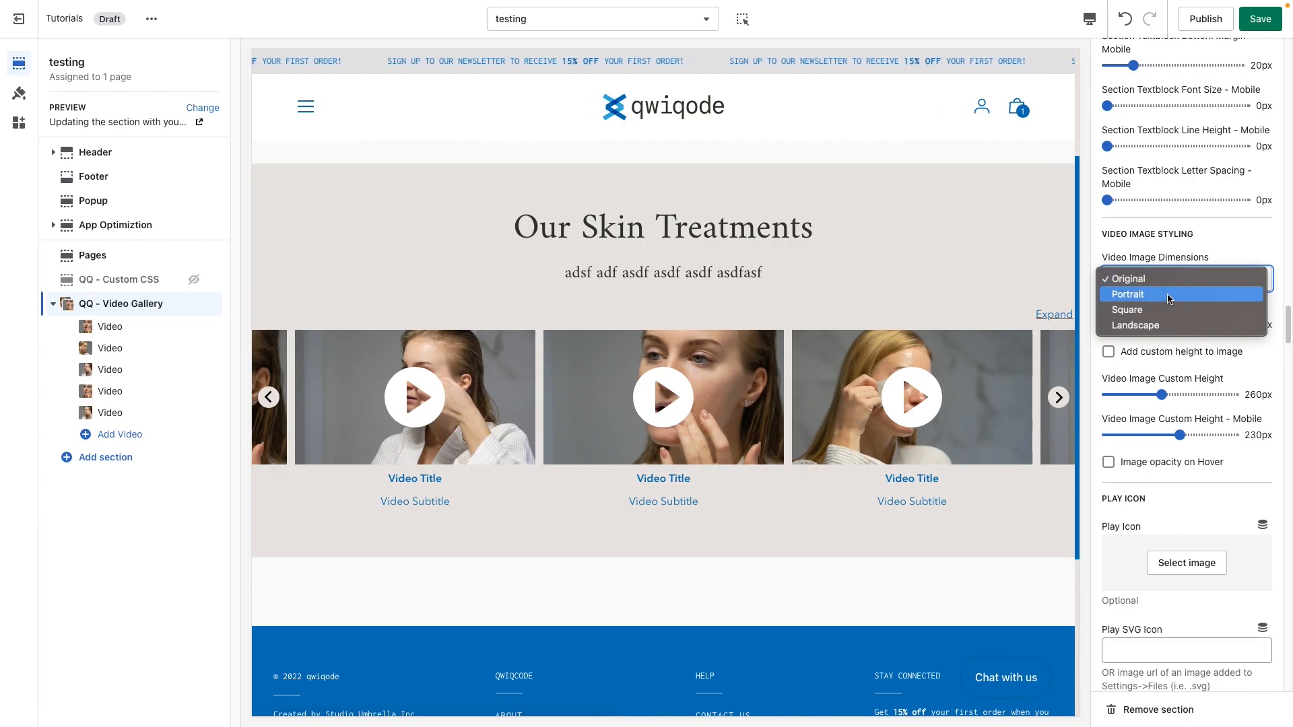
left_click(1203, 326)
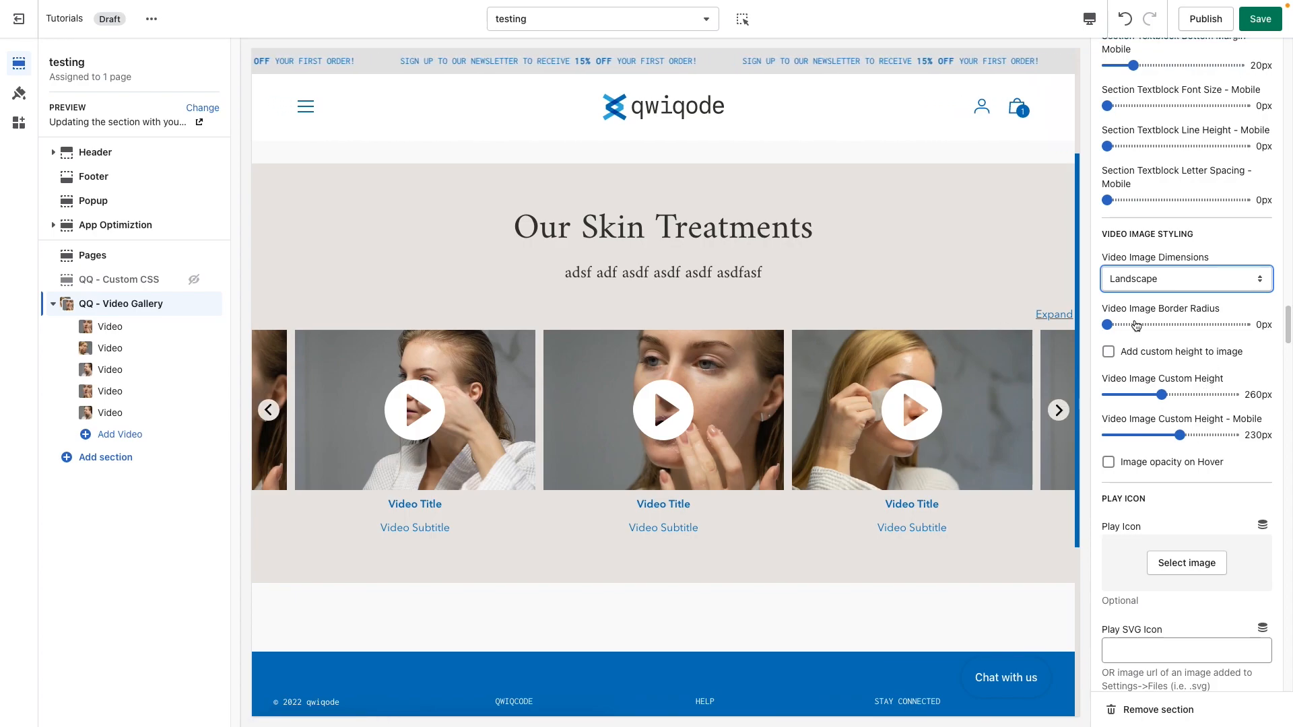
- Try custom video image heights of 360px and 190px, and turn the custom image height off again
left_click(1149, 355)
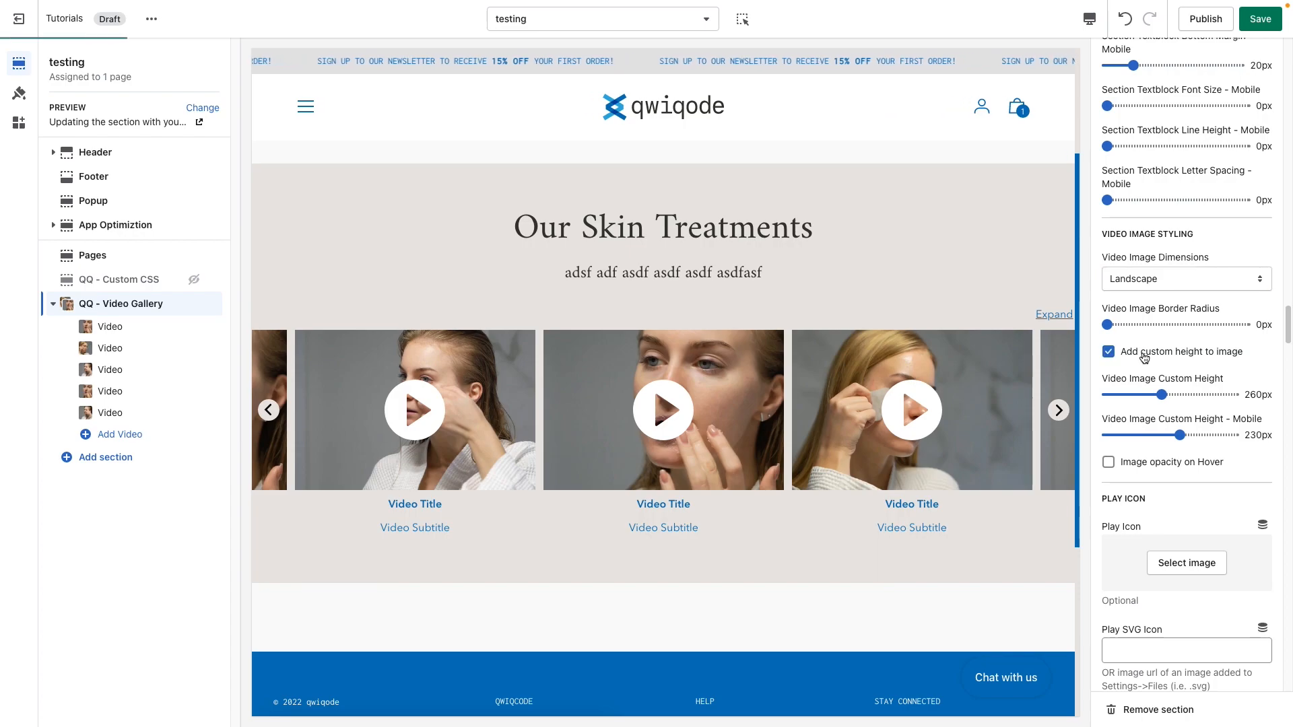
mouse_move(1162, 395)
left_mouse_down()
mouse_move(1128, 396)
mouse_move(1183, 395)
left_mouse_up()
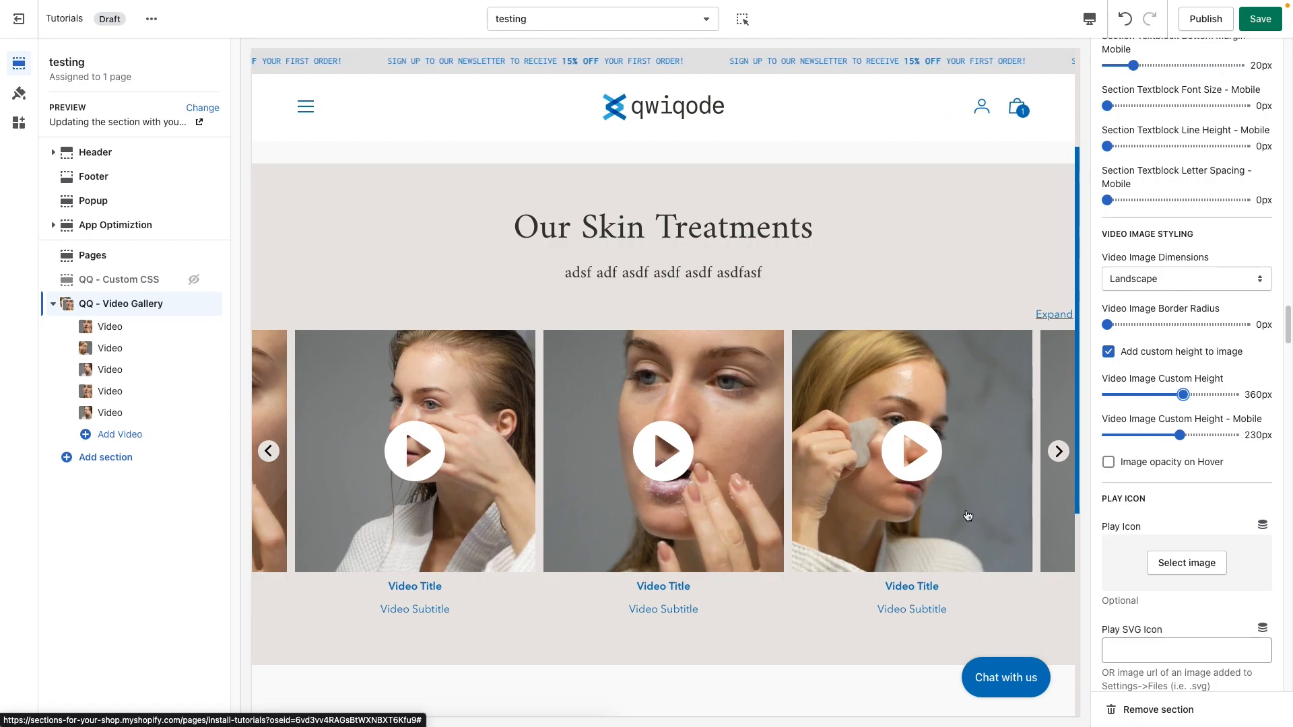
left_click_drag(1165, 396, 1148, 395)
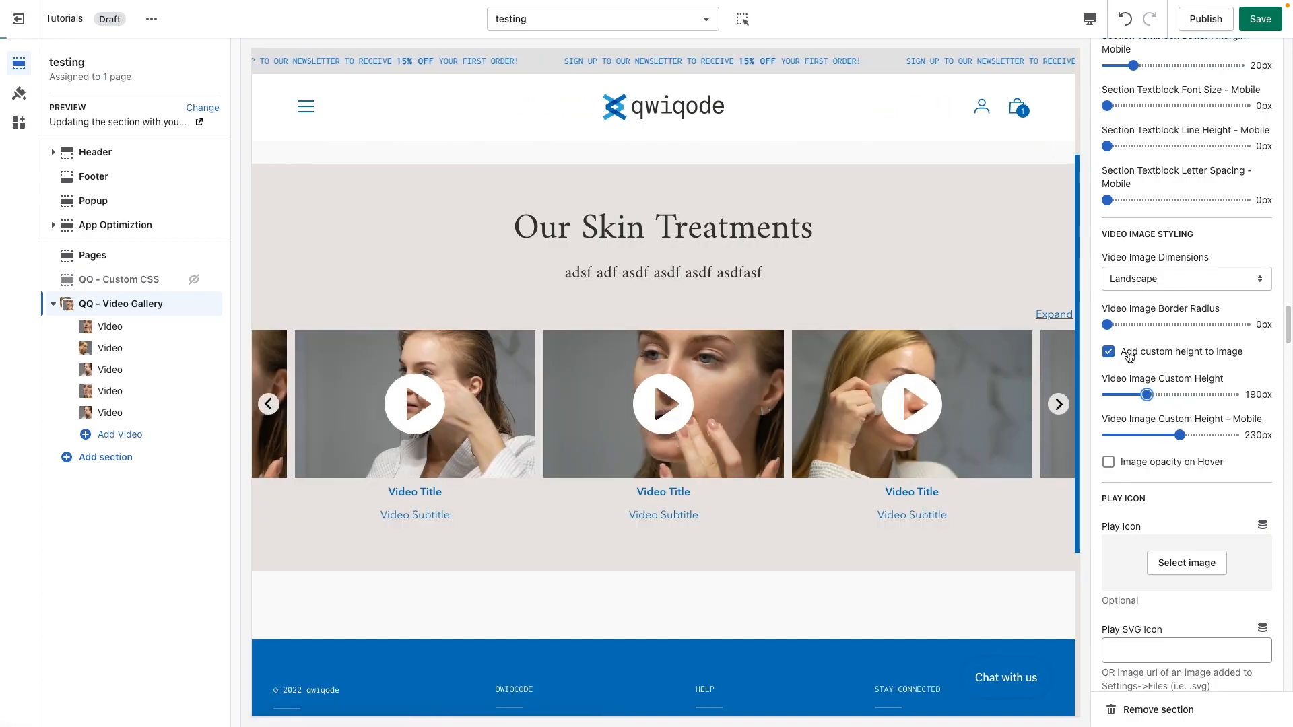
left_click(1129, 354)
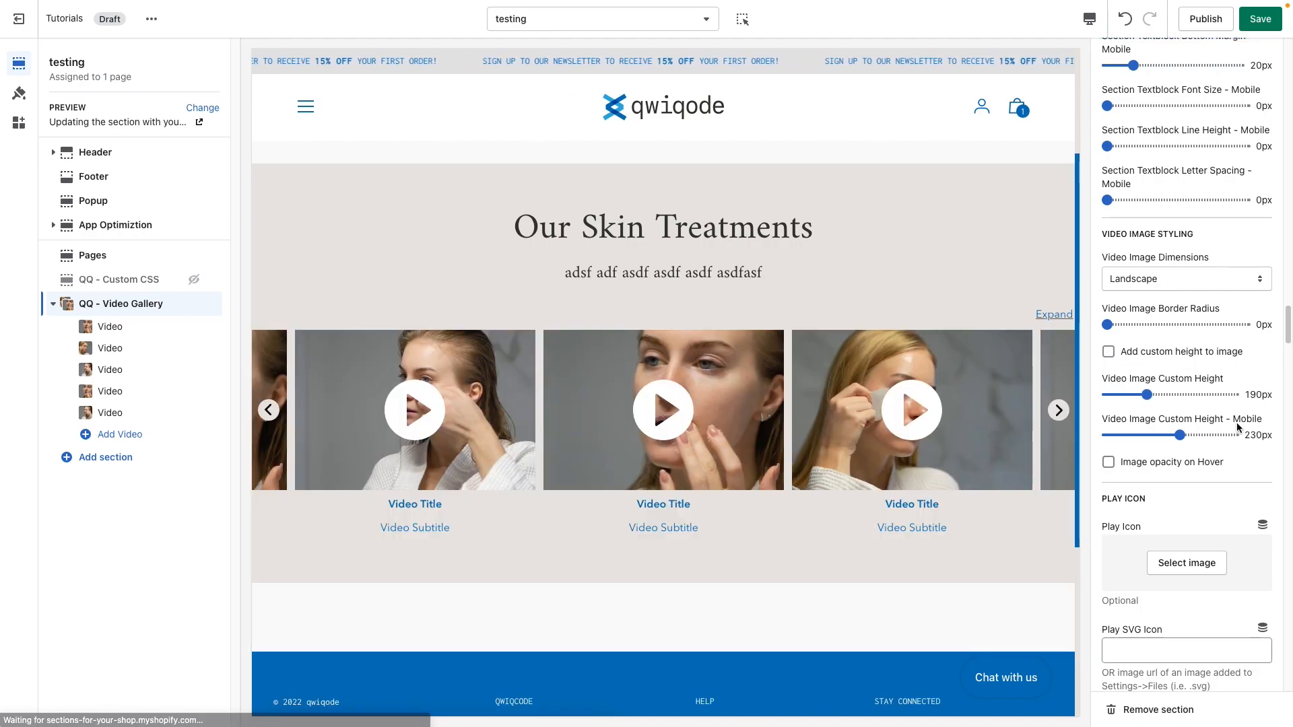
- Round the video image corners by setting the Video Image Border Radius to 14px
left_click(1145, 325)
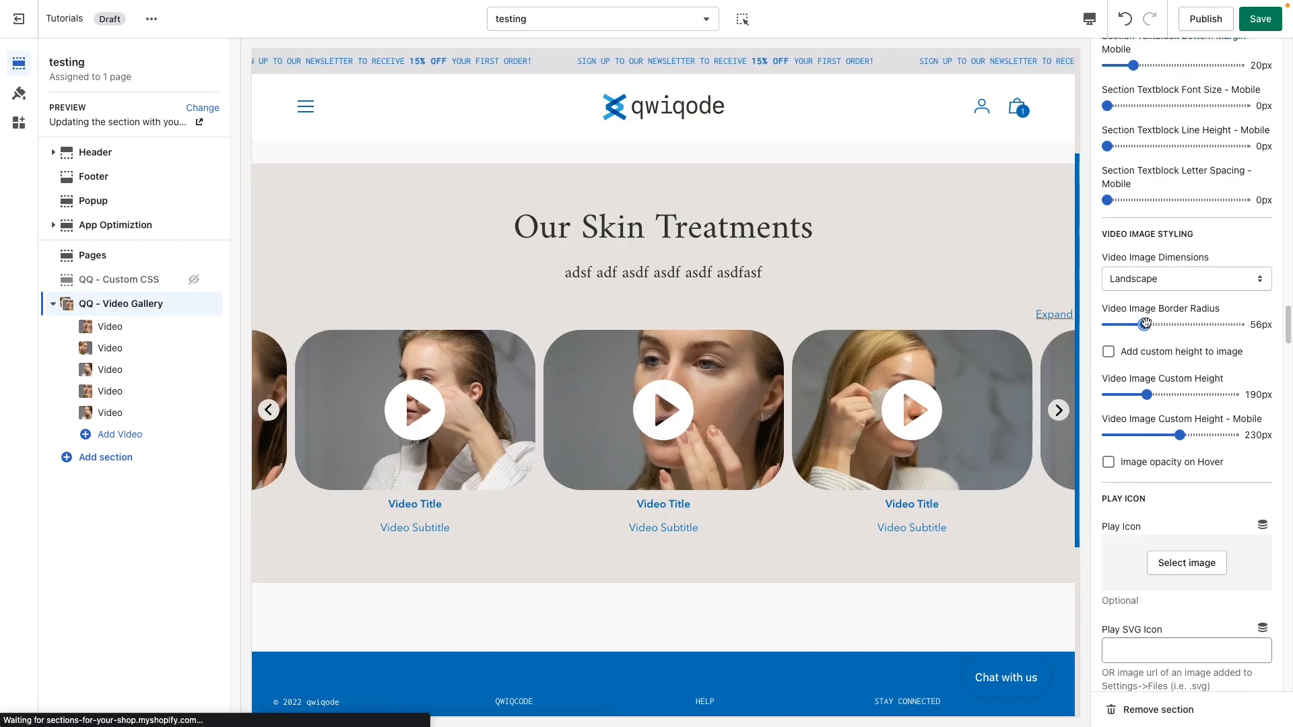
left_click_drag(1145, 325, 1119, 324)
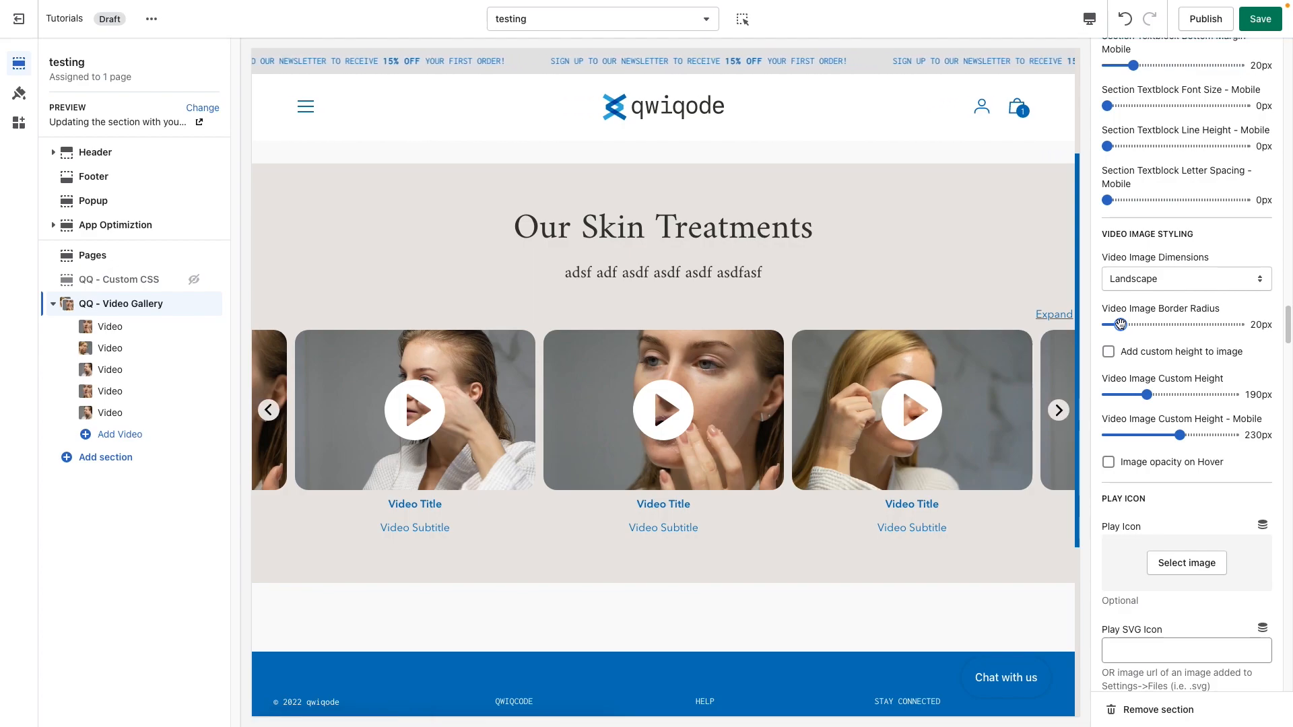
left_click_drag(1120, 324, 1116, 324)
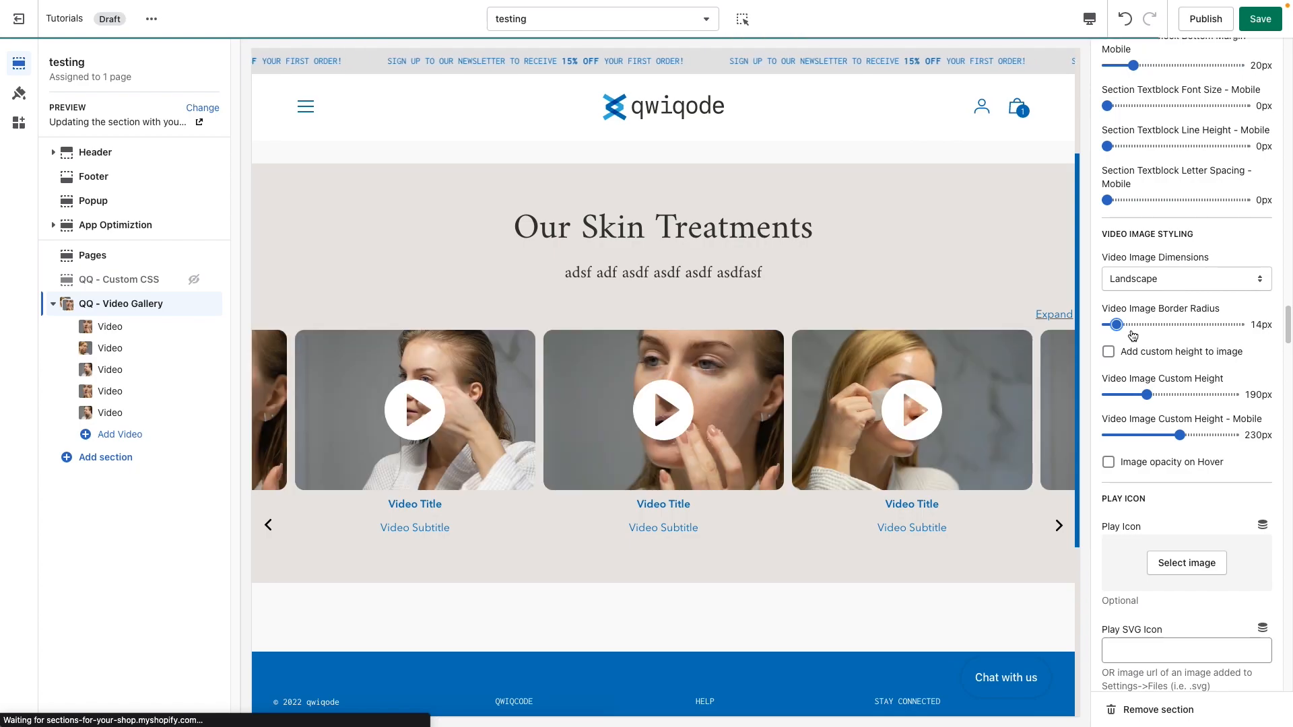
- Enable Image opacity on Hover for the gallery's video images
scroll(1177, 460, "down", 1)
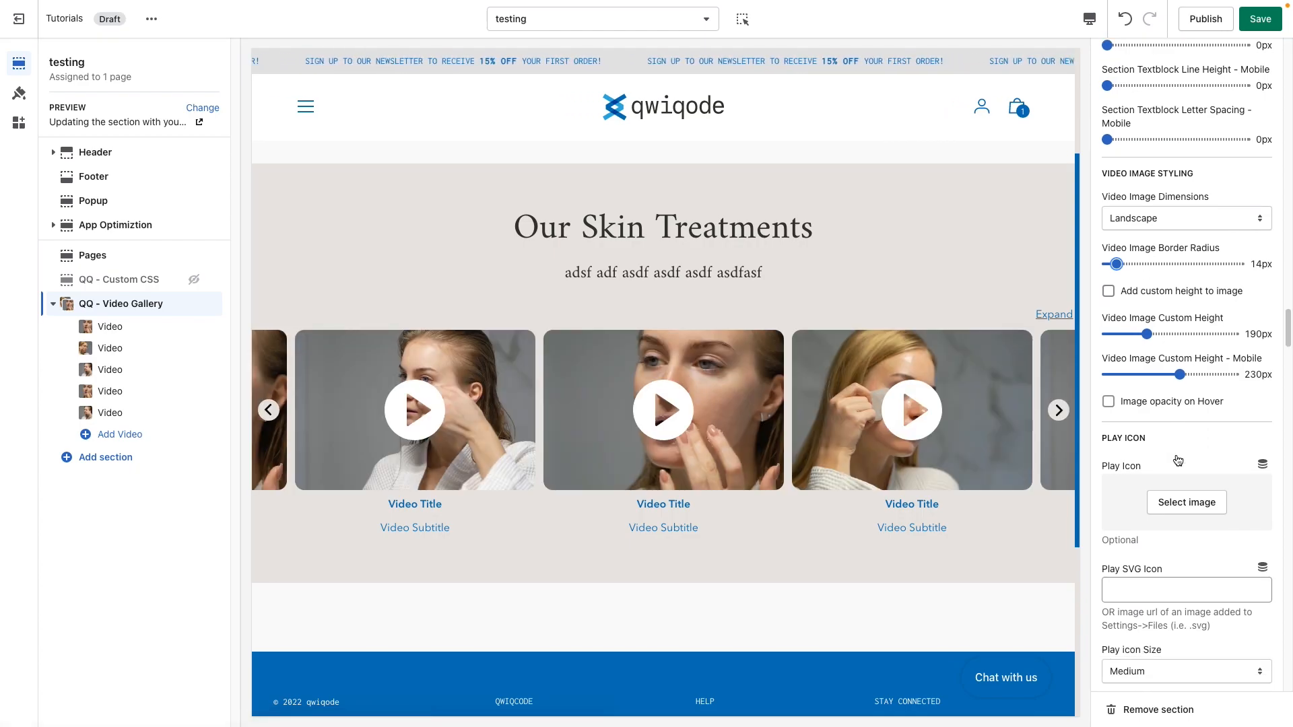
scroll(1176, 452, "down", 1)
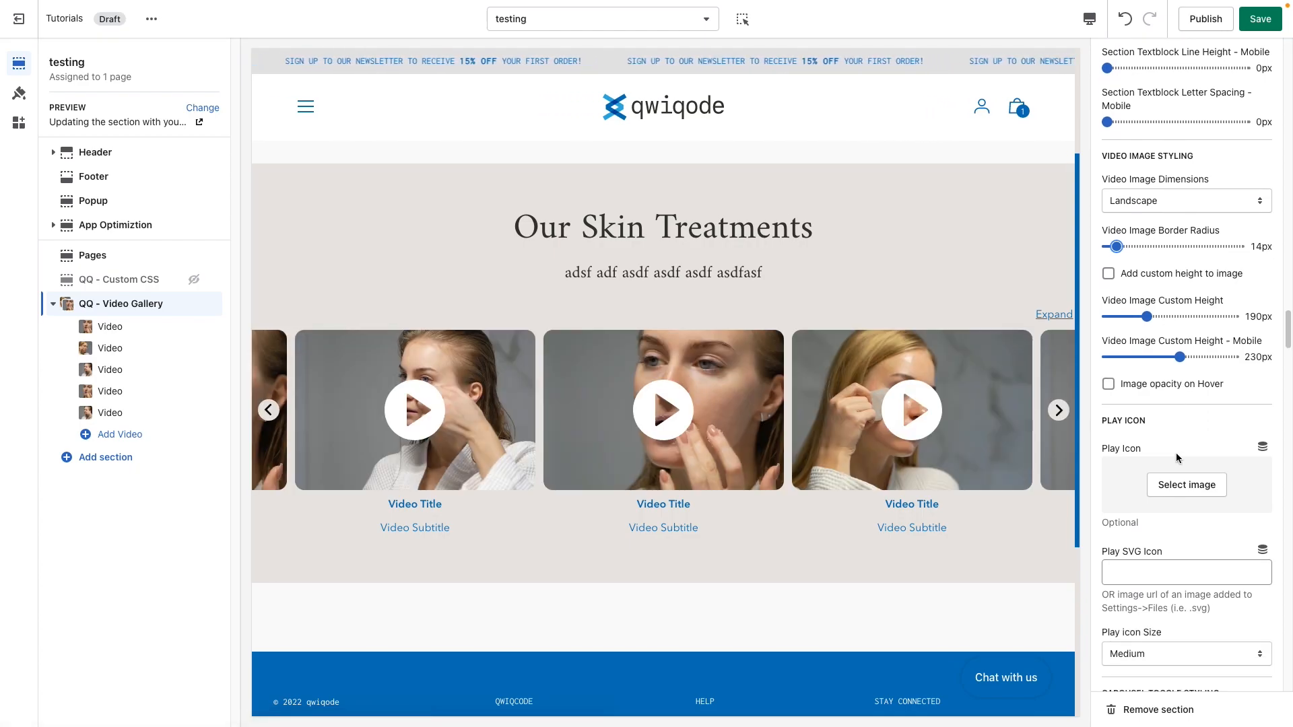
left_click(1170, 389)
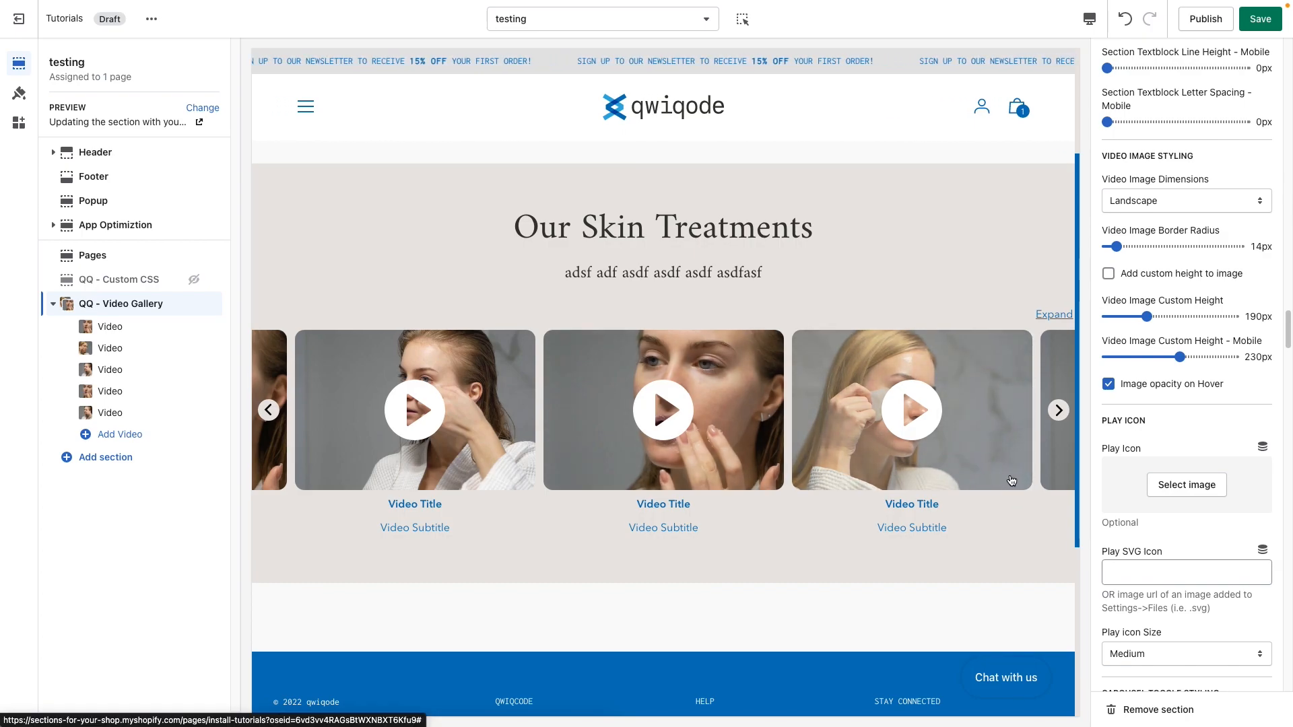
- Review the play icon image and SVG options, and set the Play Icon Size to Small
scroll(1125, 447, "down", 3)
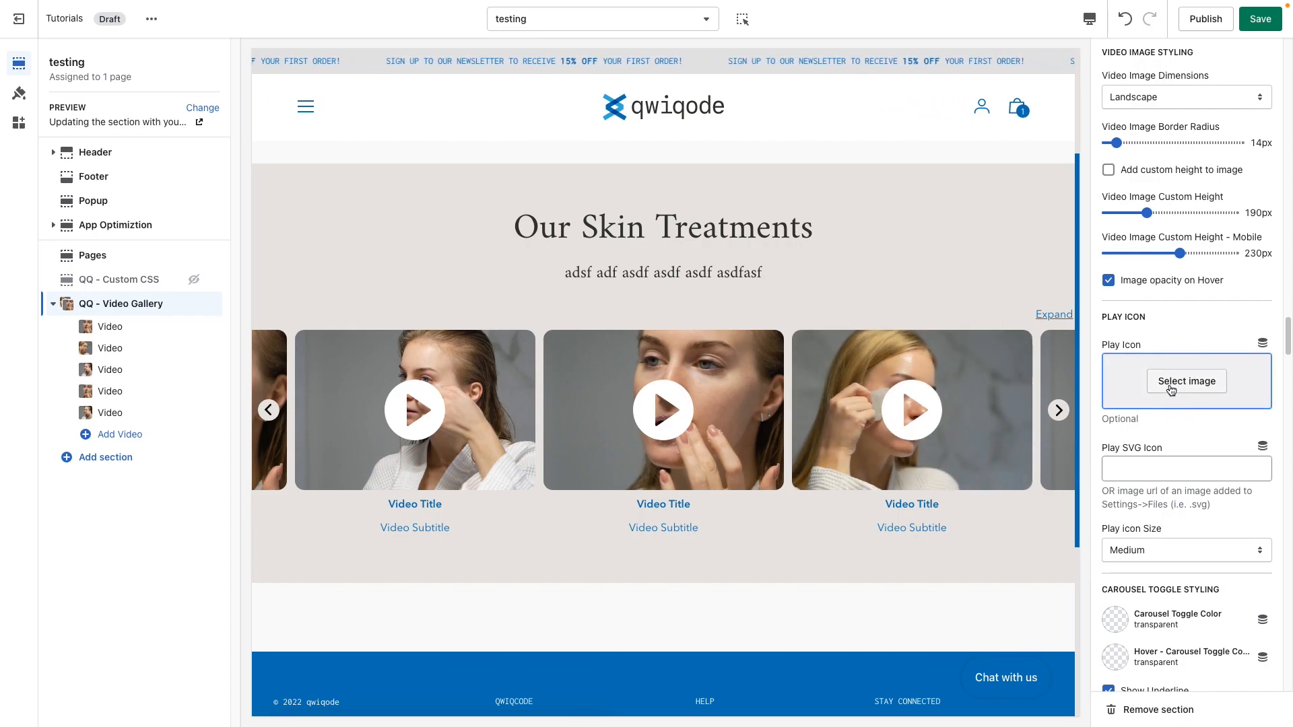
left_click(1155, 475)
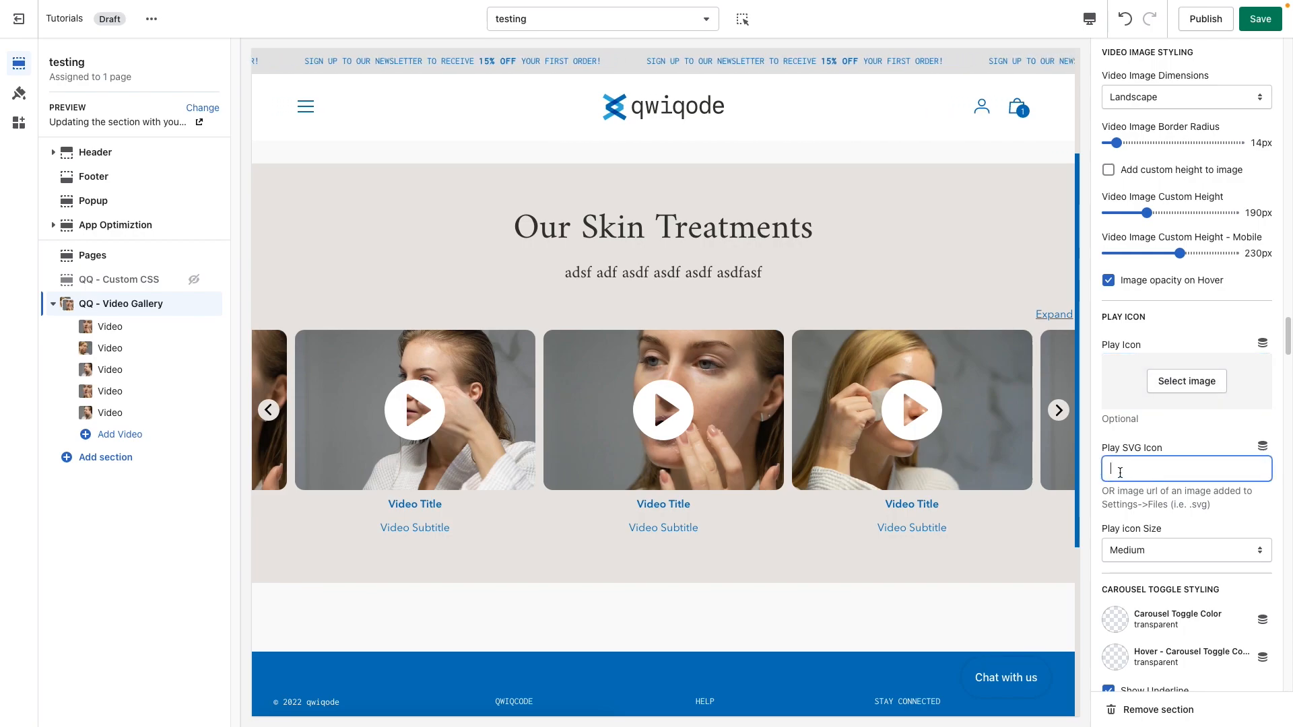
scroll(1179, 500, "down", 1)
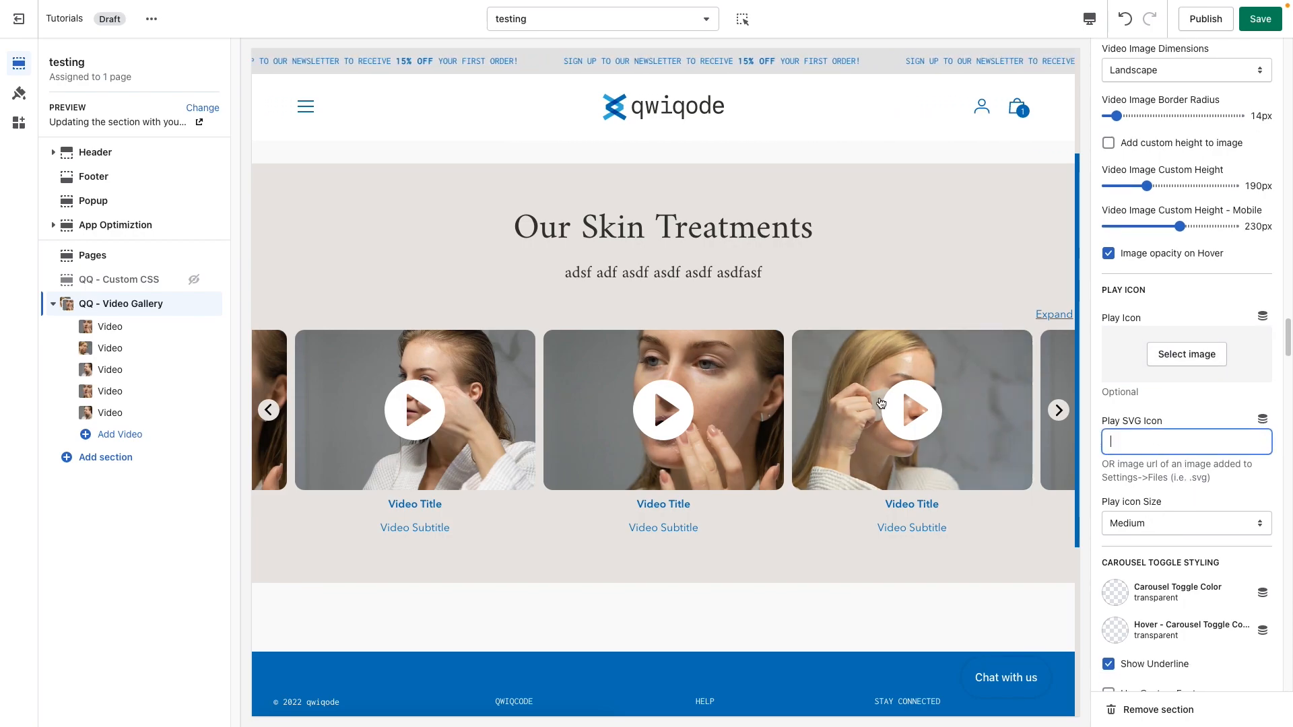
left_click(1167, 526)
left_click(1167, 511)
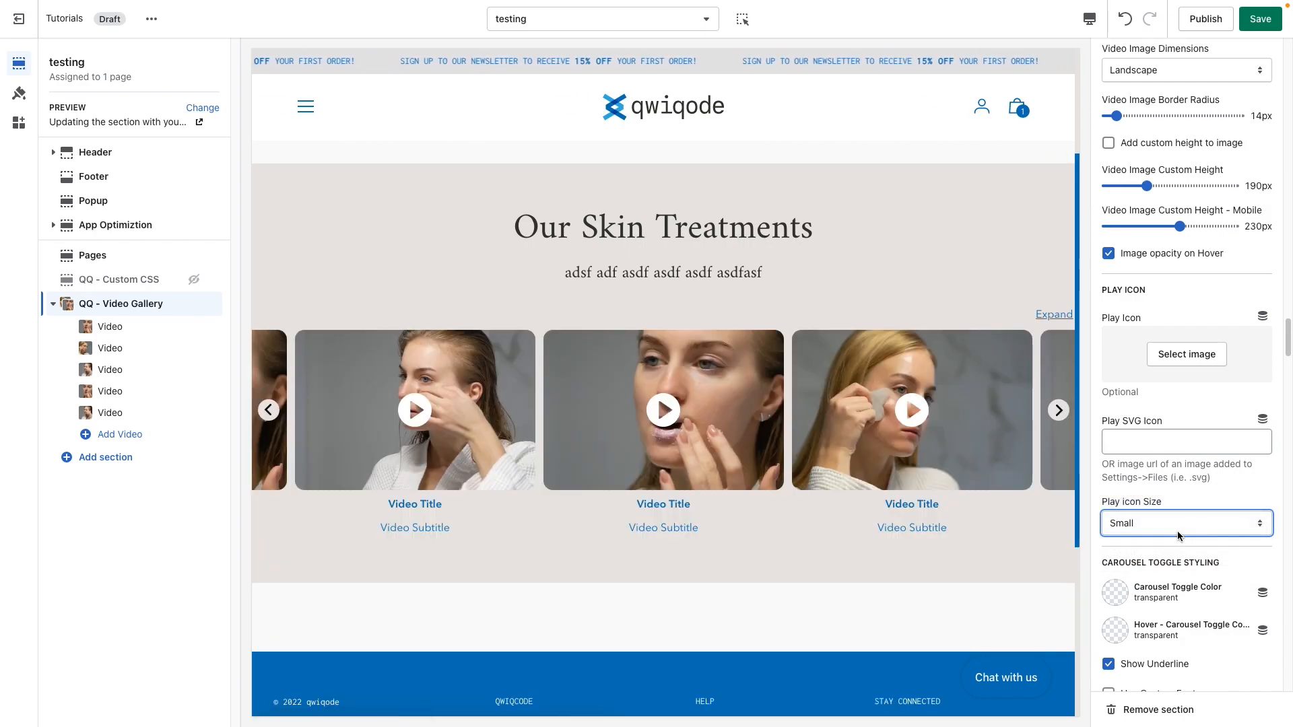
- Set the Carousel Toggle Color to #000000 and its hover color to #871120
scroll(1176, 545, "down", 3)
scroll(1171, 561, "down", 5)
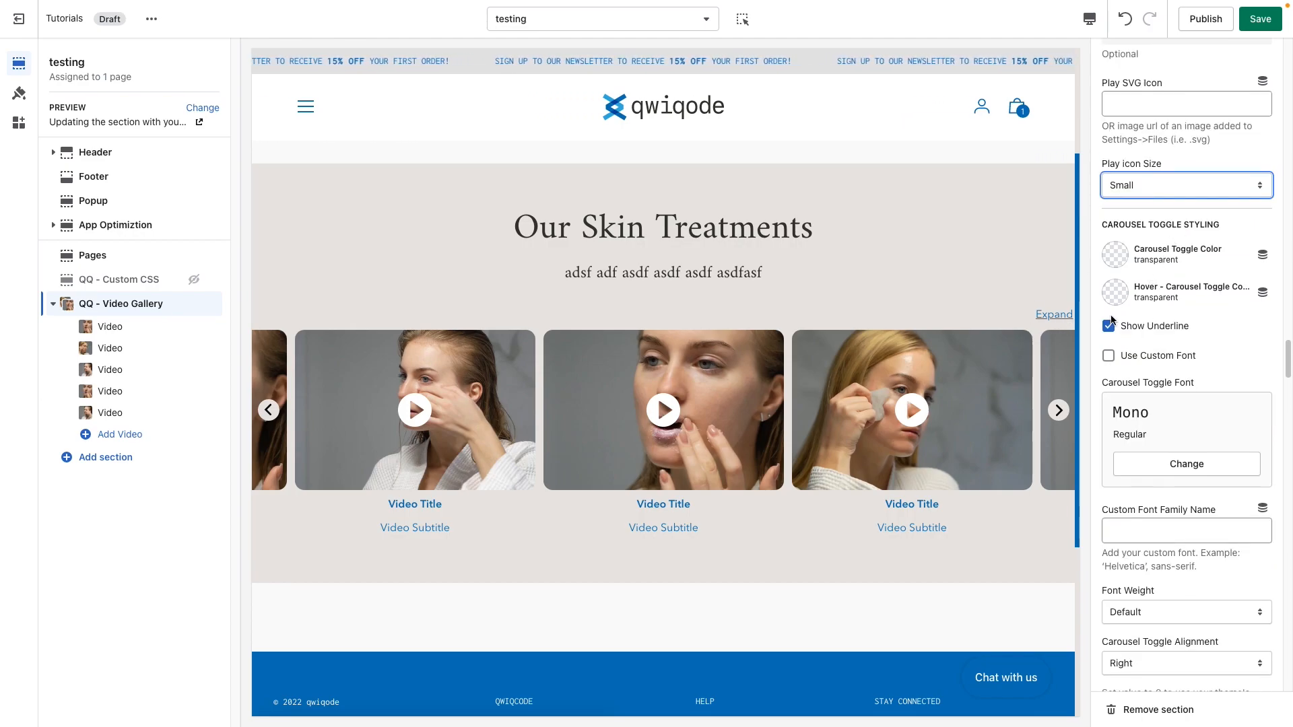
left_click(1108, 260)
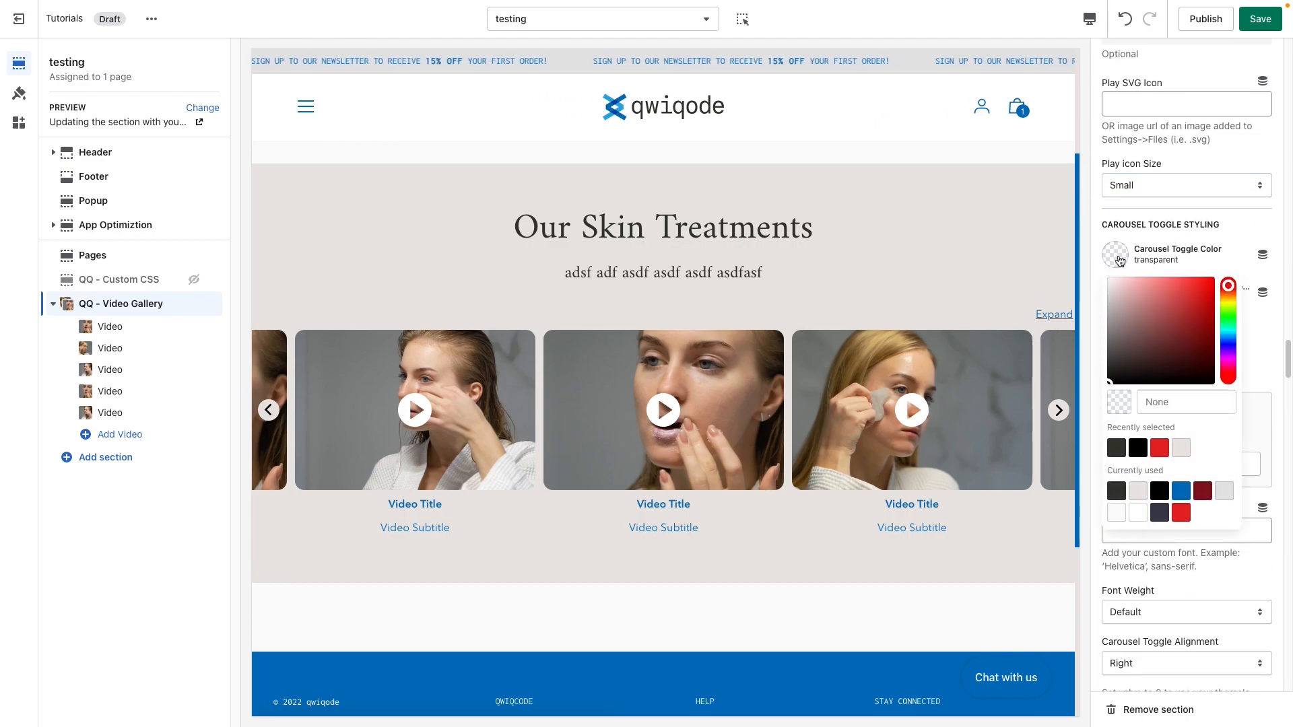
left_click(1138, 448)
left_click(1253, 223)
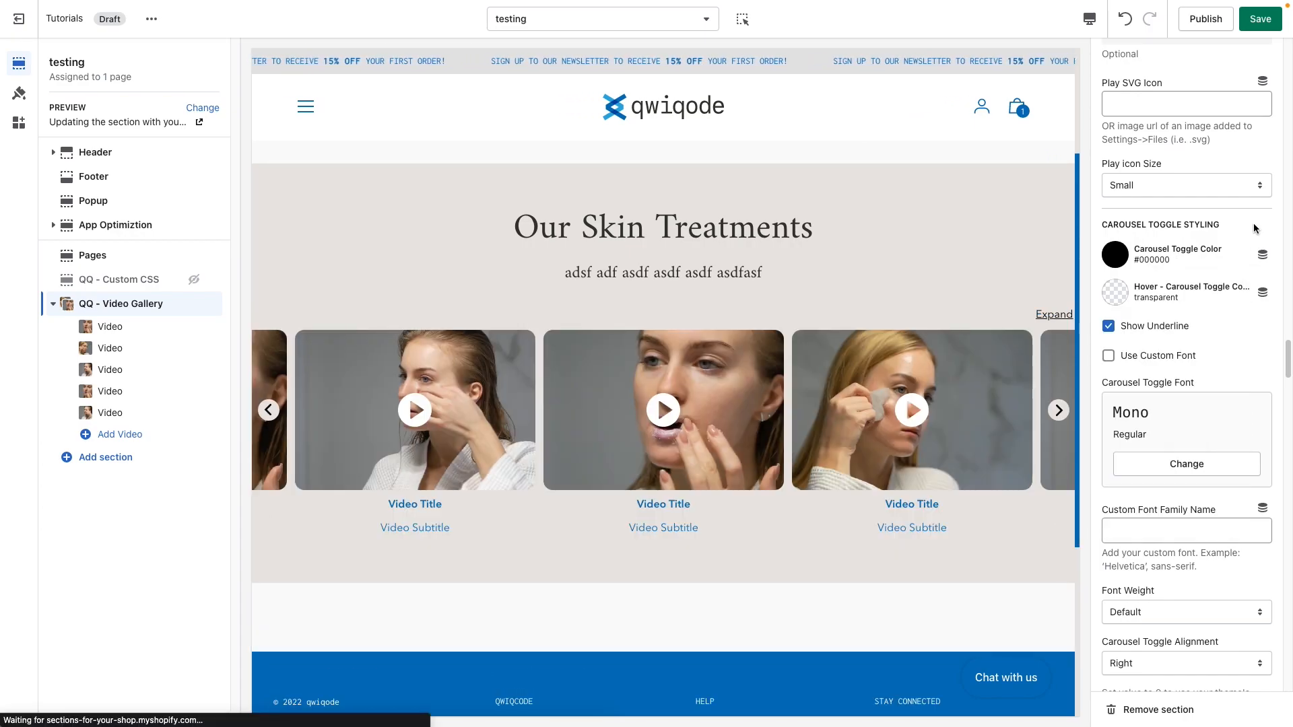
left_click(1123, 294)
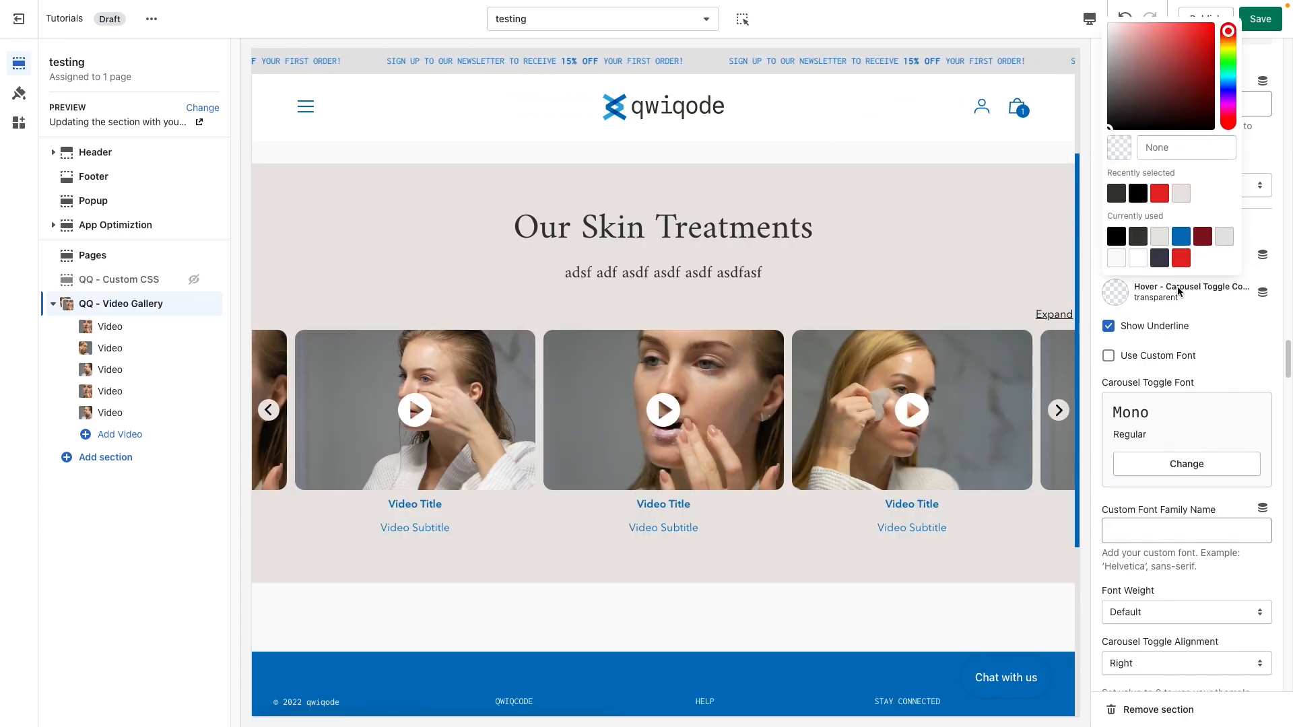
left_click(1204, 237)
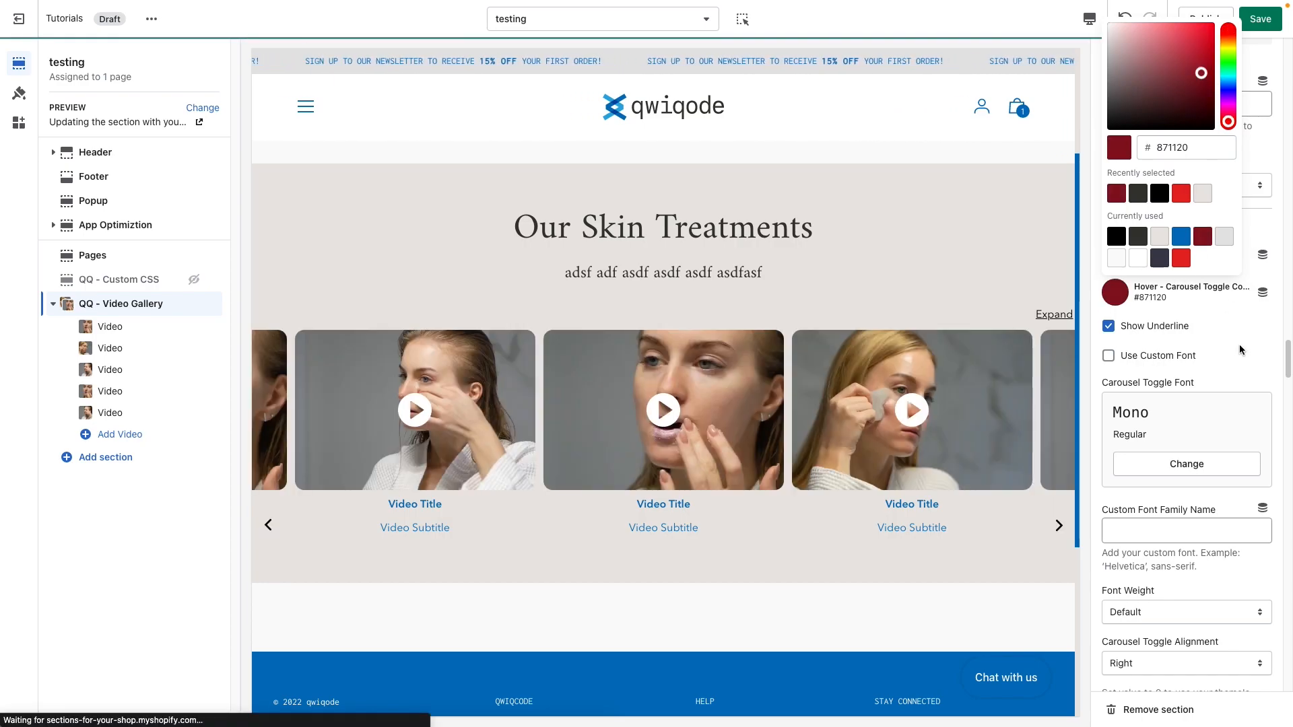
left_click(1239, 345)
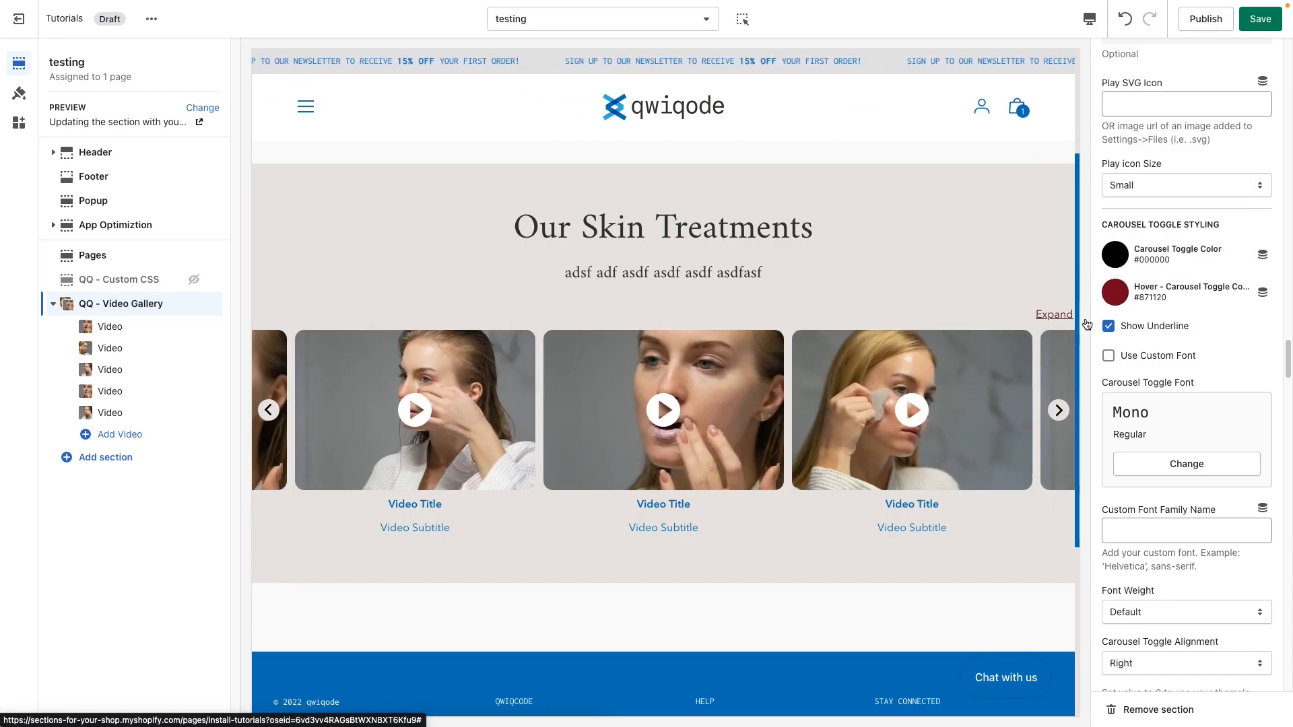
- Turn off the carousel toggle's underline and enable its custom font, choosing Amiri Regular
left_click(1138, 334)
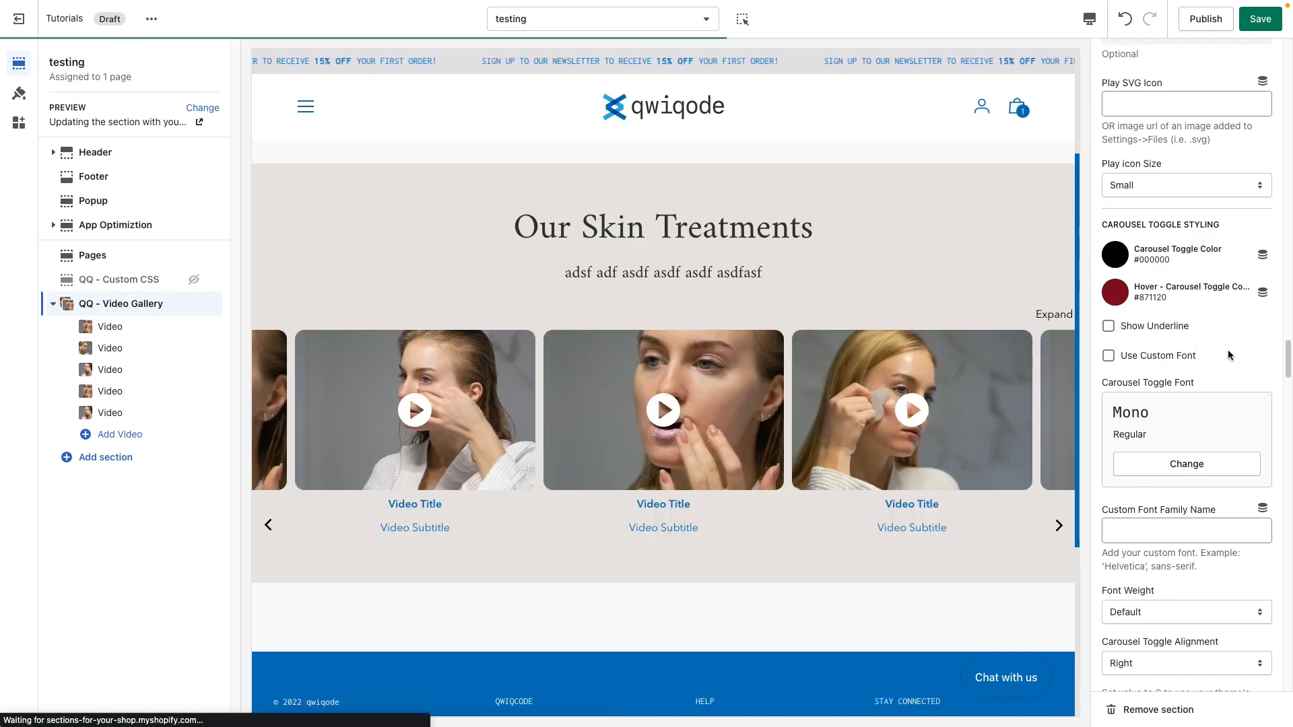
left_click(1175, 359)
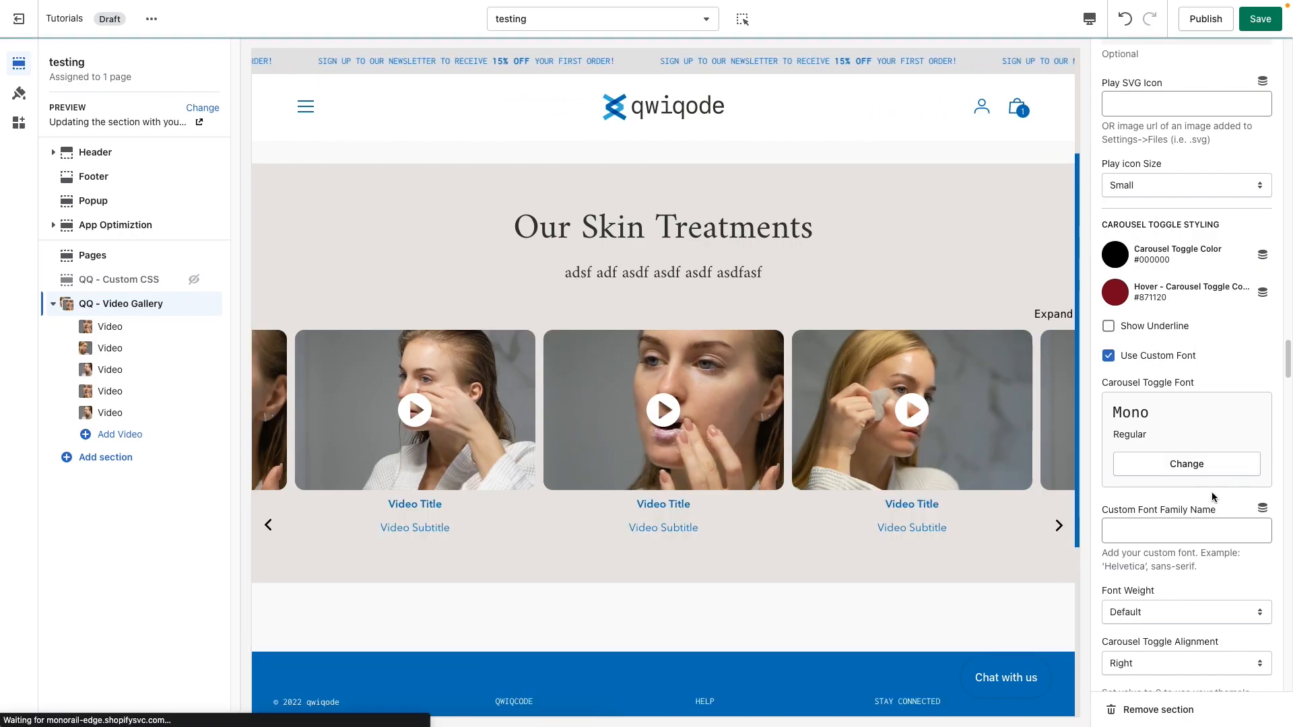
left_click(1187, 466)
left_click(1176, 551)
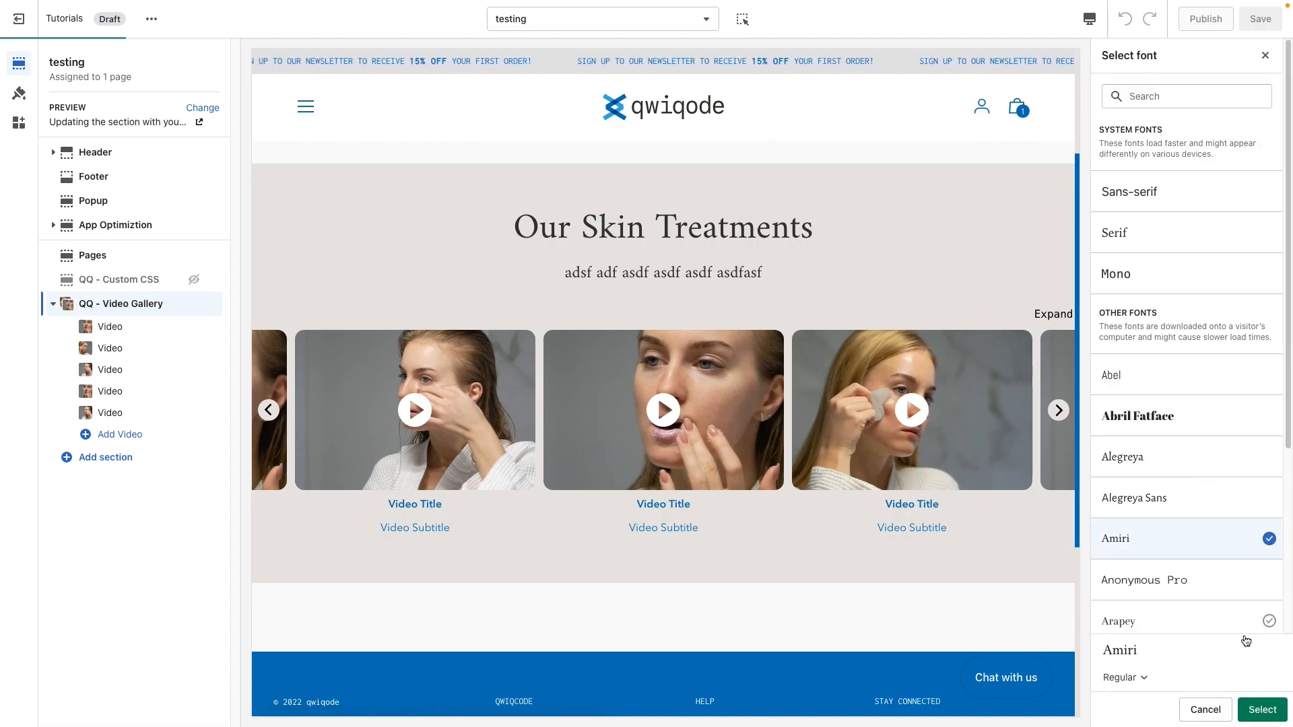
left_click(1264, 713)
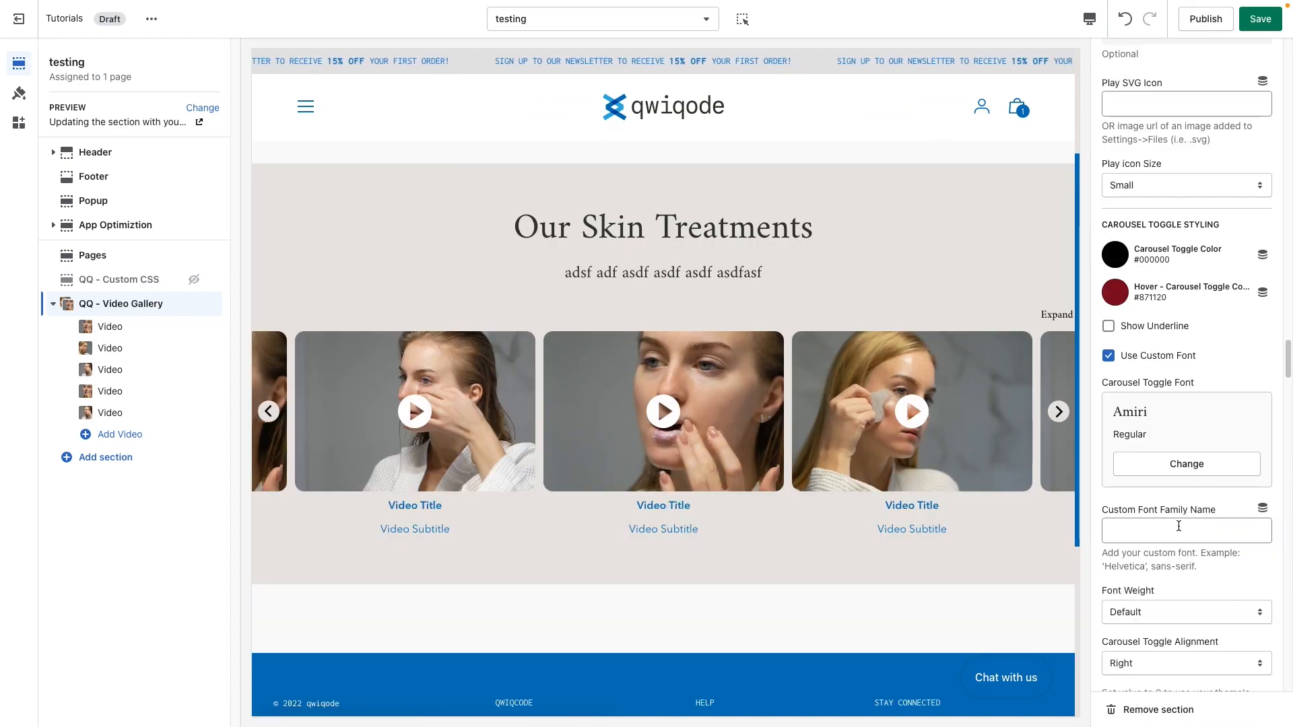
- Try Center and Left as the Carousel Toggle Alignment and return it to Right
scroll(1179, 524, "down", 2)
scroll(1178, 526, "down", 3)
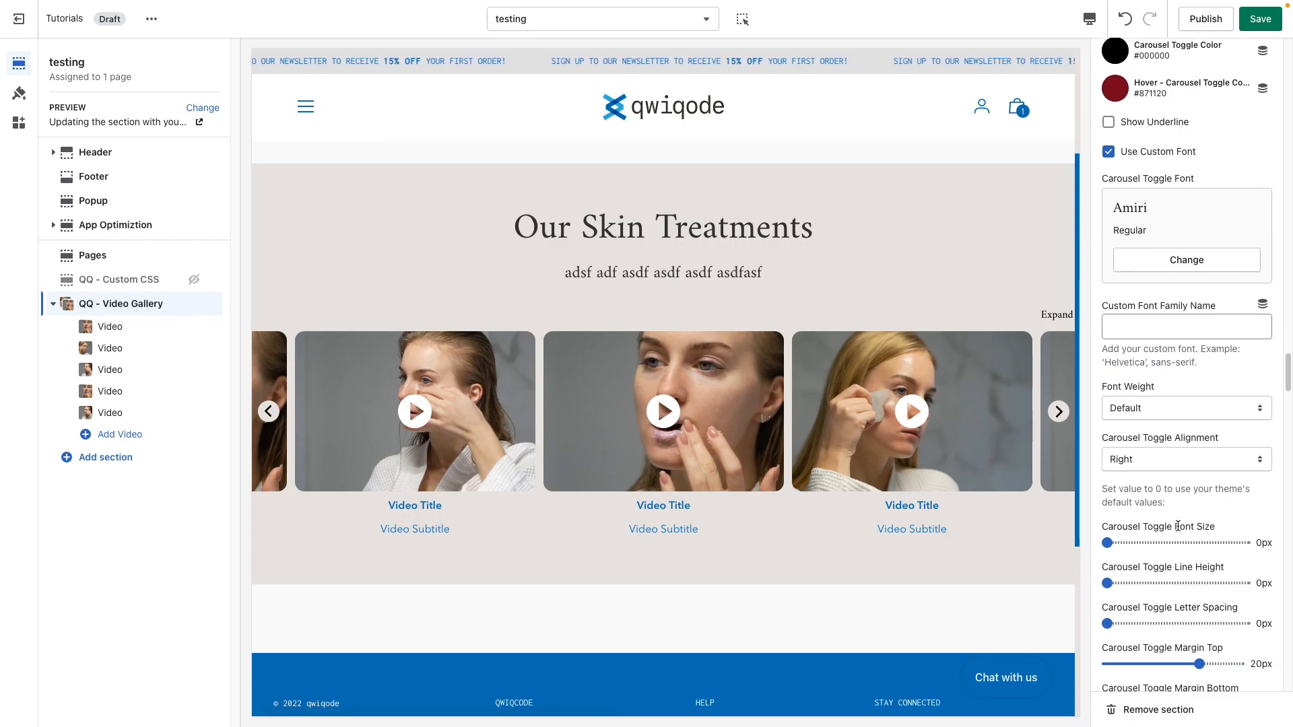
left_click(1145, 413)
left_click(1152, 404)
left_click(1156, 415)
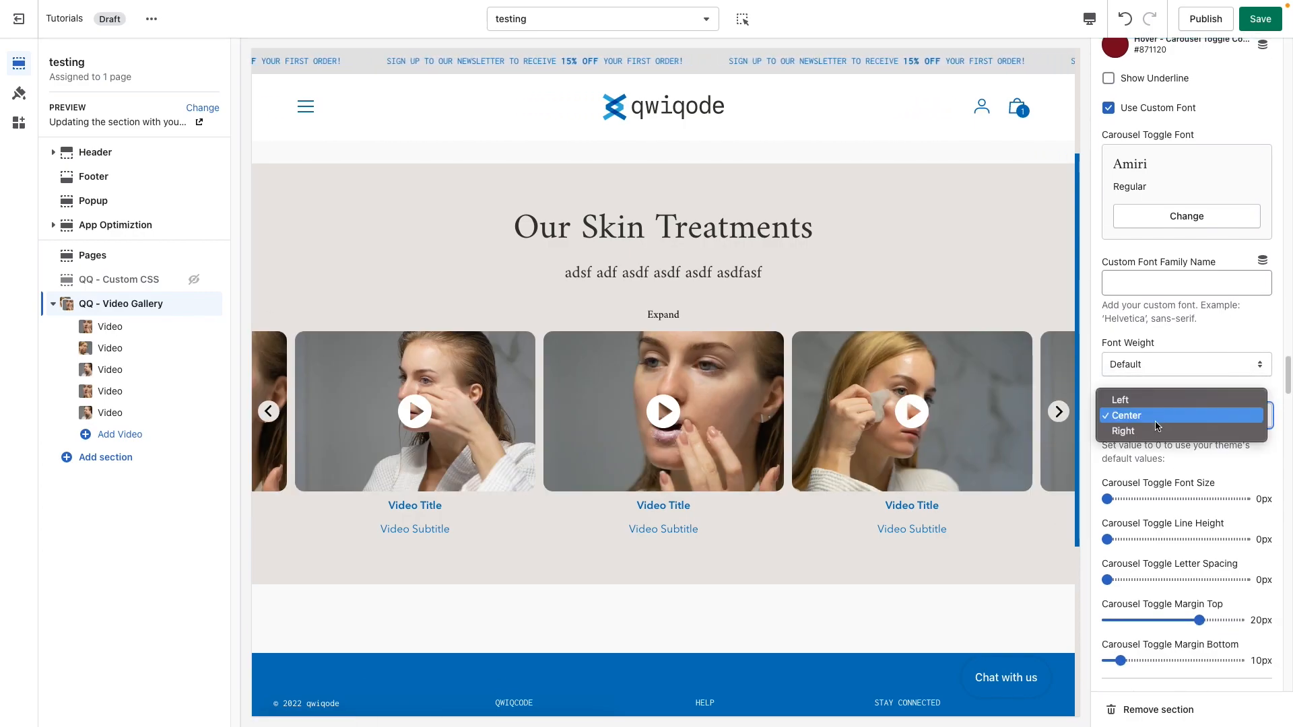
left_click(1138, 400)
left_click(1157, 426)
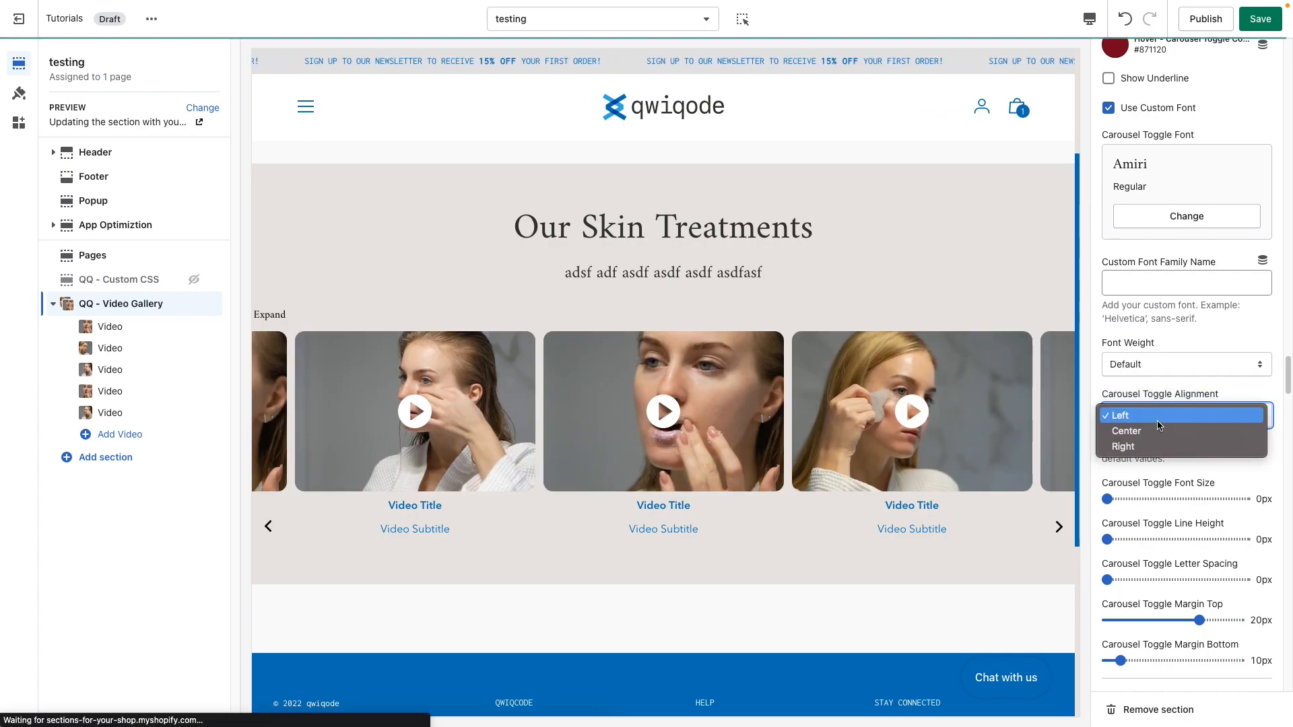
left_click(1158, 447)
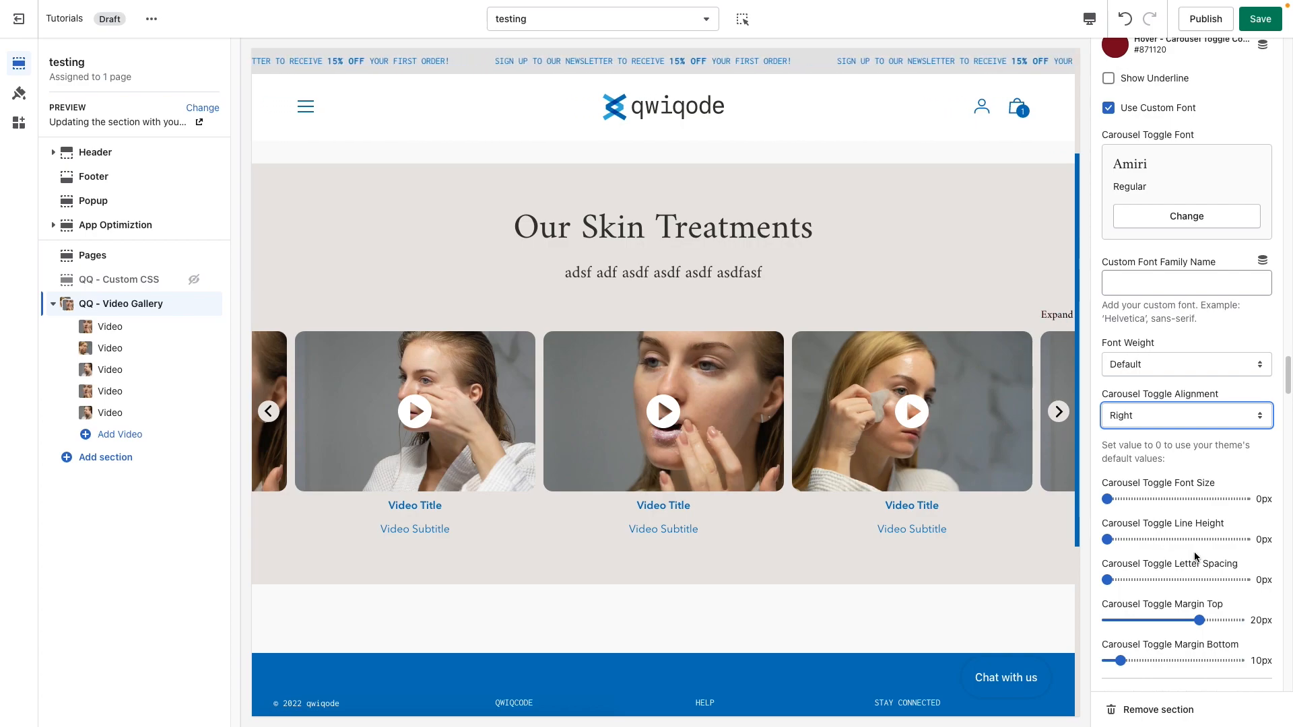
- Set the Carousel Toggle Margin Top to -50px and its Margin Bottom to 19px
scroll(1195, 556, "down", 2)
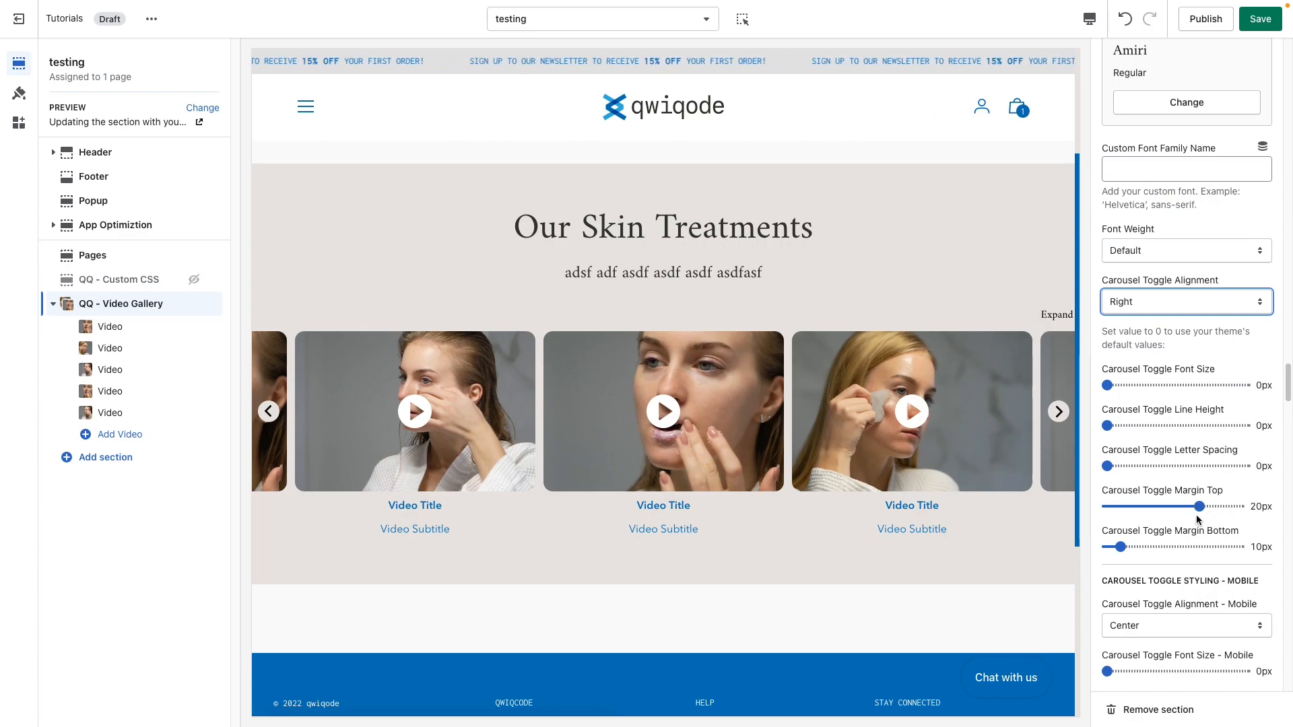
left_click_drag(1198, 505, 1071, 519)
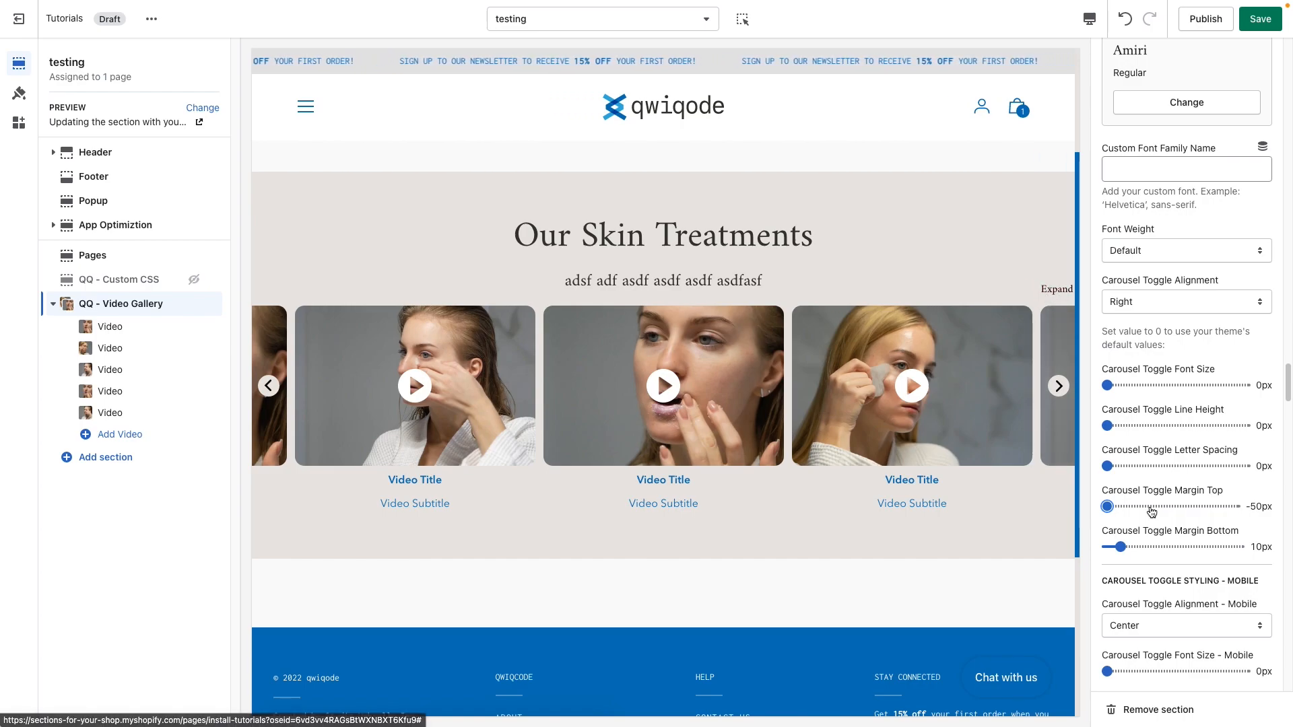
left_click_drag(1121, 547, 1132, 547)
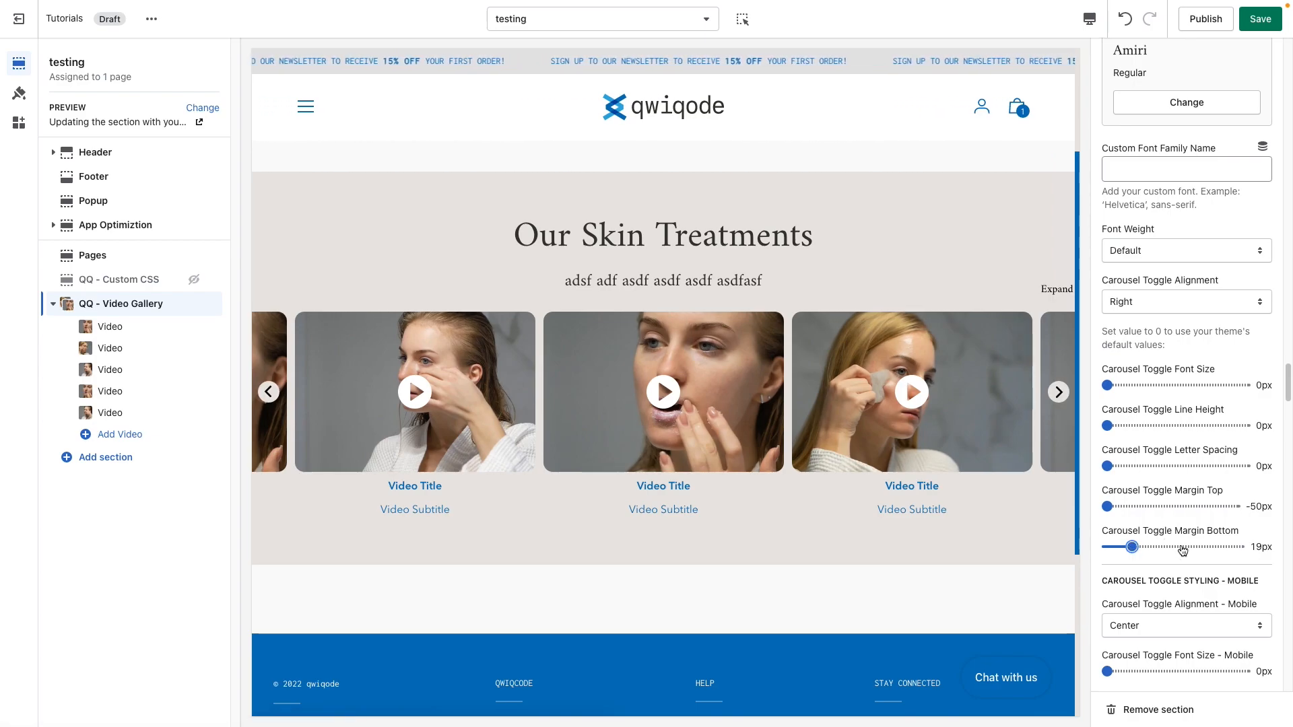
- In the mobile preview, try 8px as the mobile Carousel Toggle Margin Top, settle on 19px, and return to the desktop preview
scroll(1172, 537, "down", 3)
scroll(1183, 551, "down", 1)
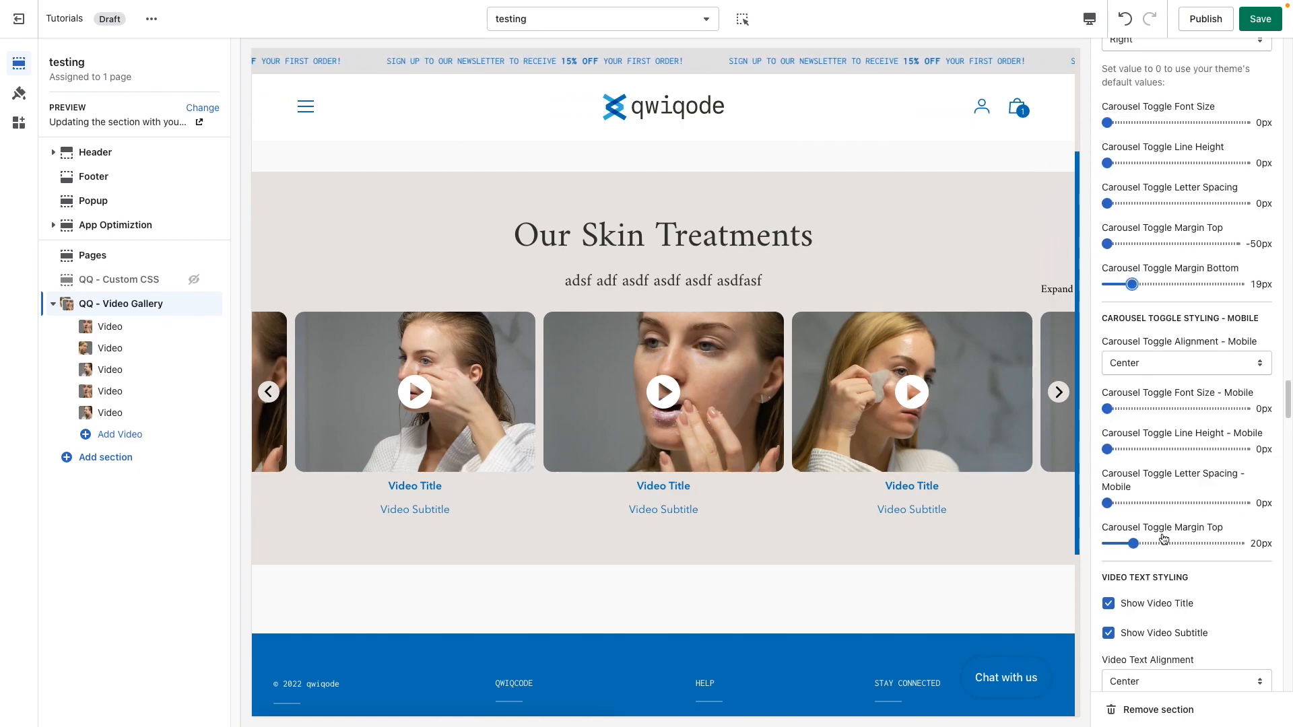
left_click(1089, 20)
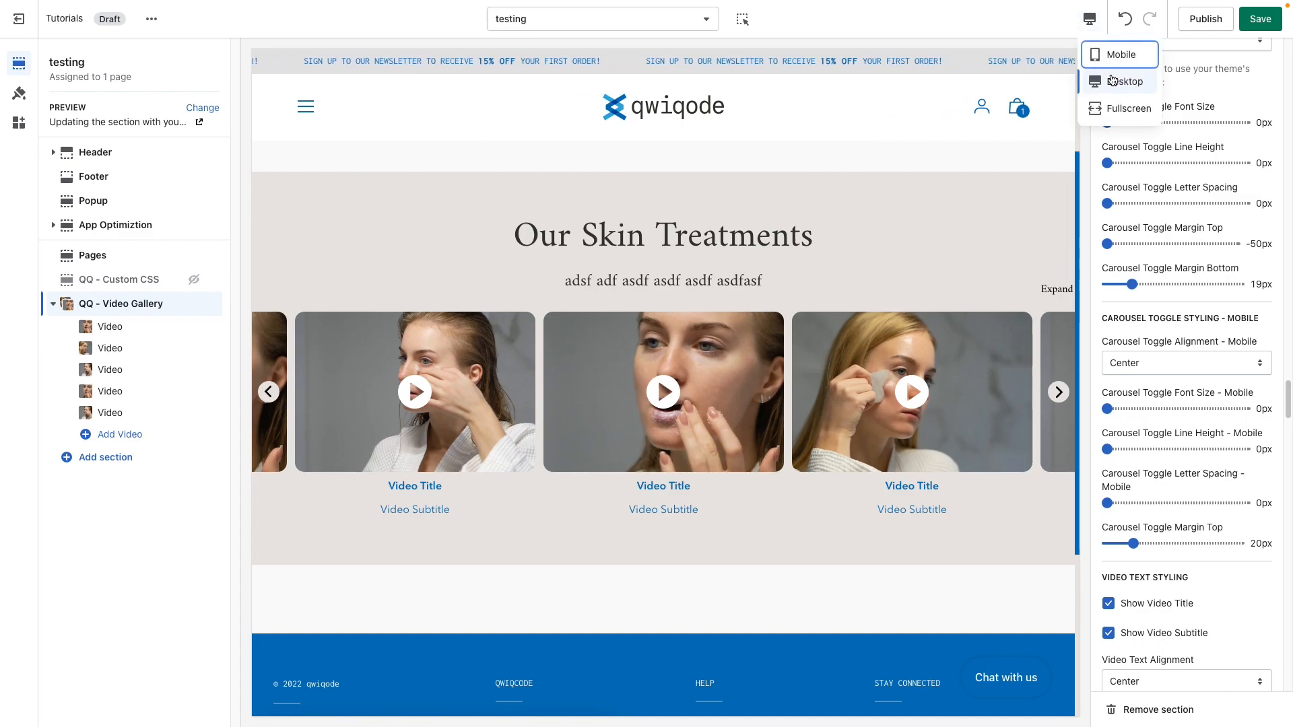
left_click(1110, 67)
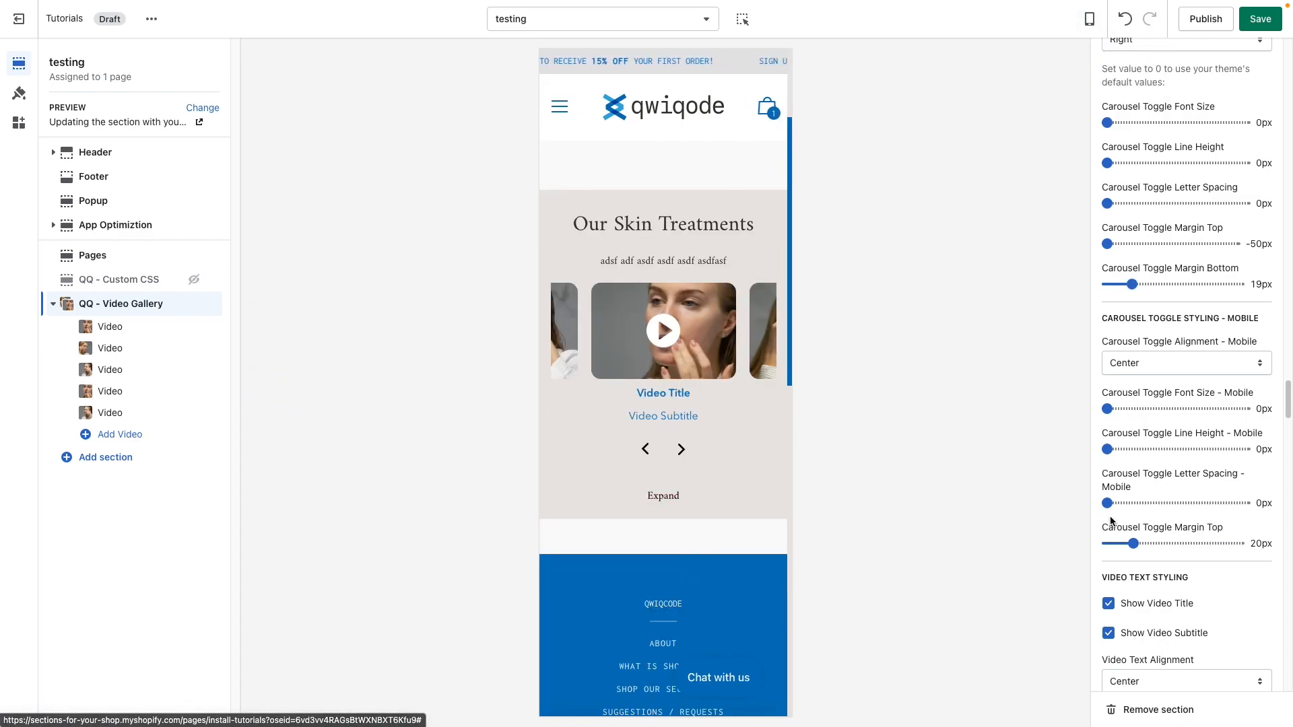
left_click_drag(1134, 545, 1117, 544)
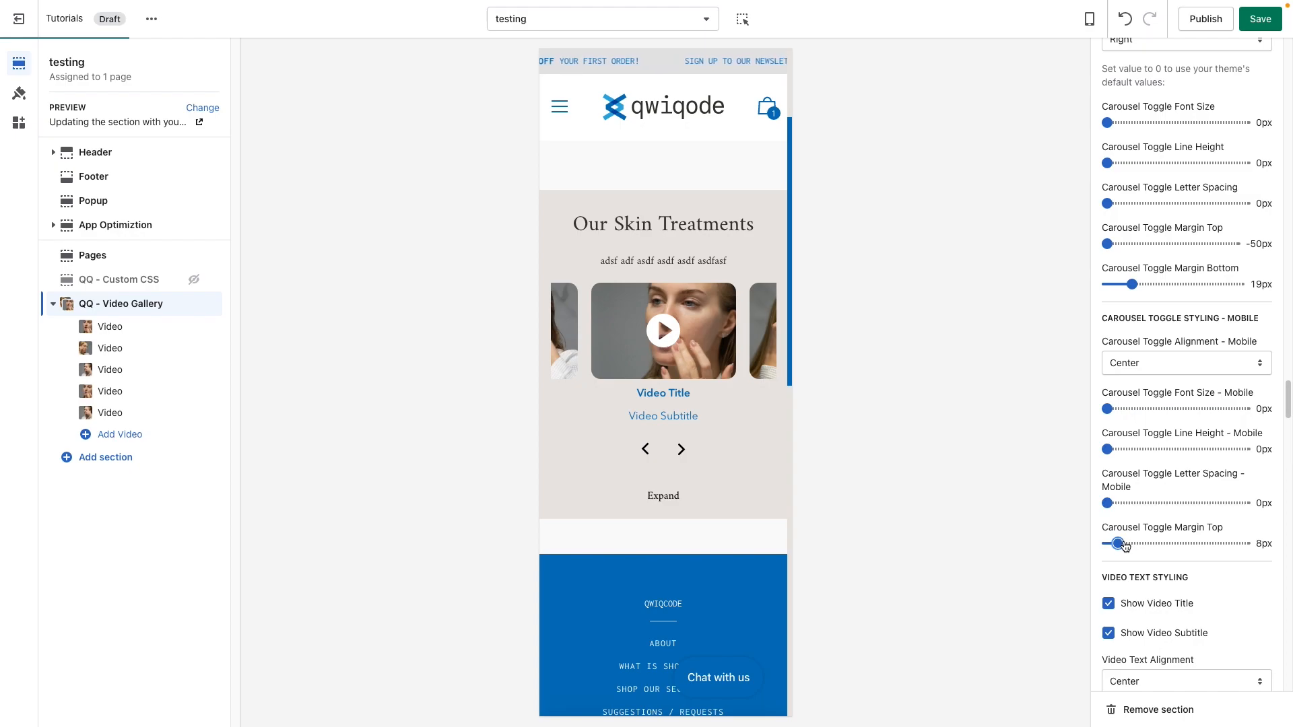
left_click_drag(1119, 544, 1132, 543)
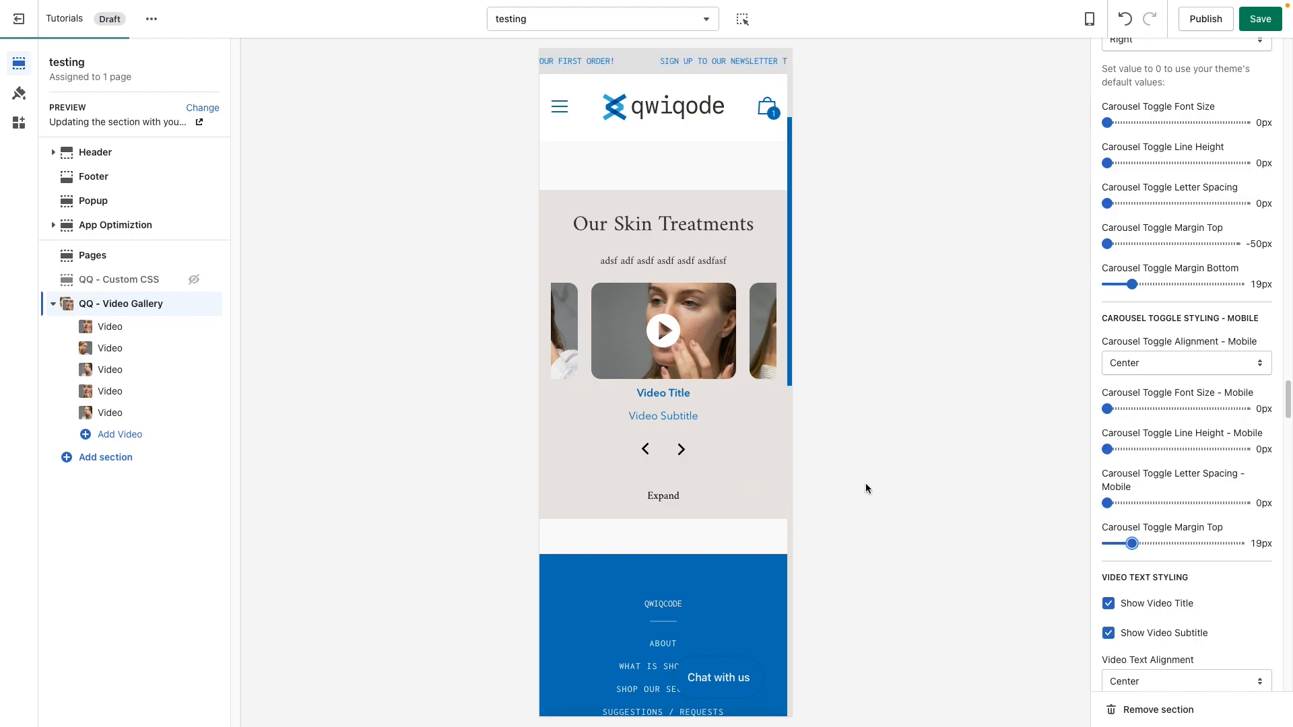
left_click(1091, 21)
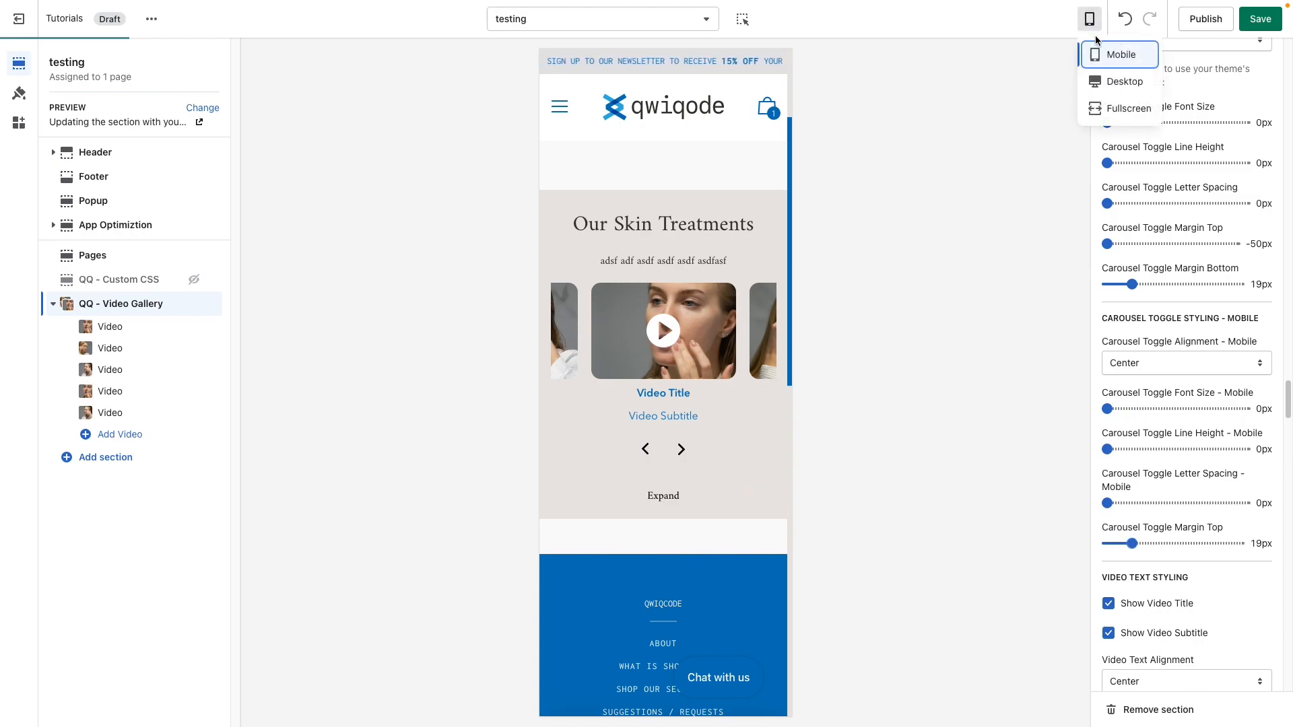
left_click(1111, 79)
- Try hiding the video titles, show them again, and hide the video subtitles instead
scroll(1189, 554, "down", 4)
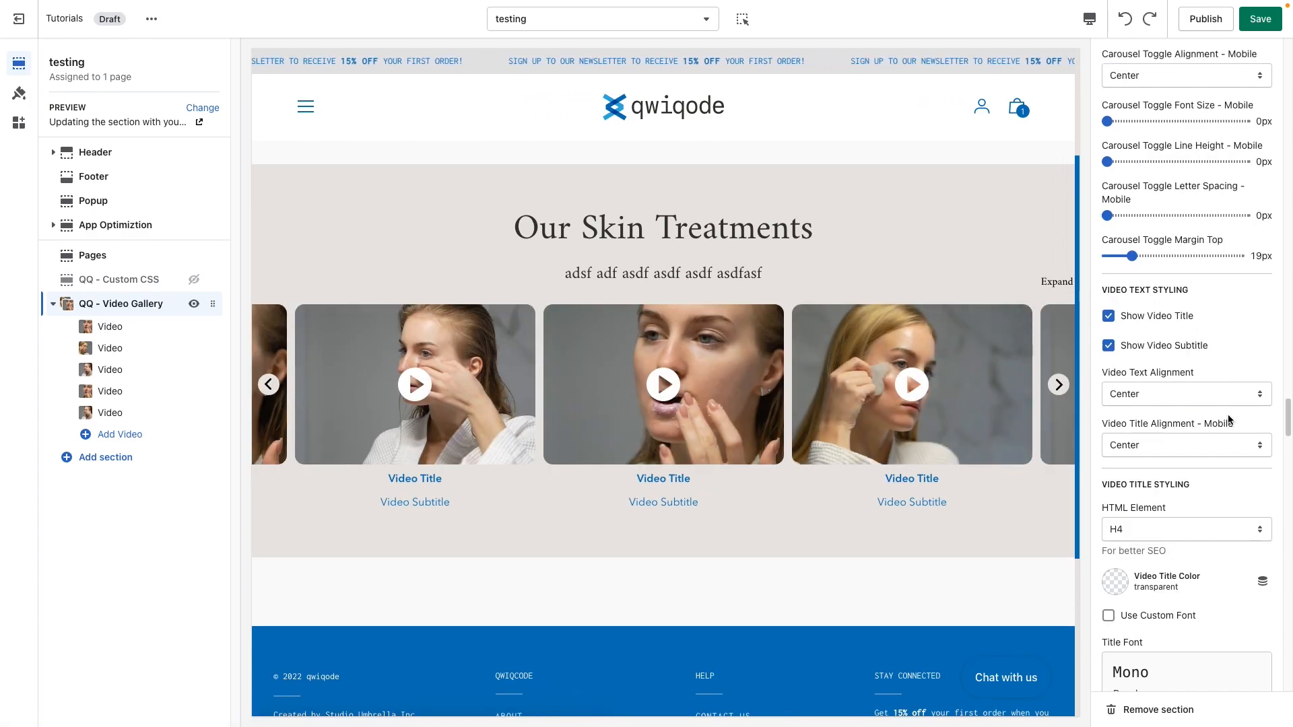
scroll(1227, 412, "up", 1)
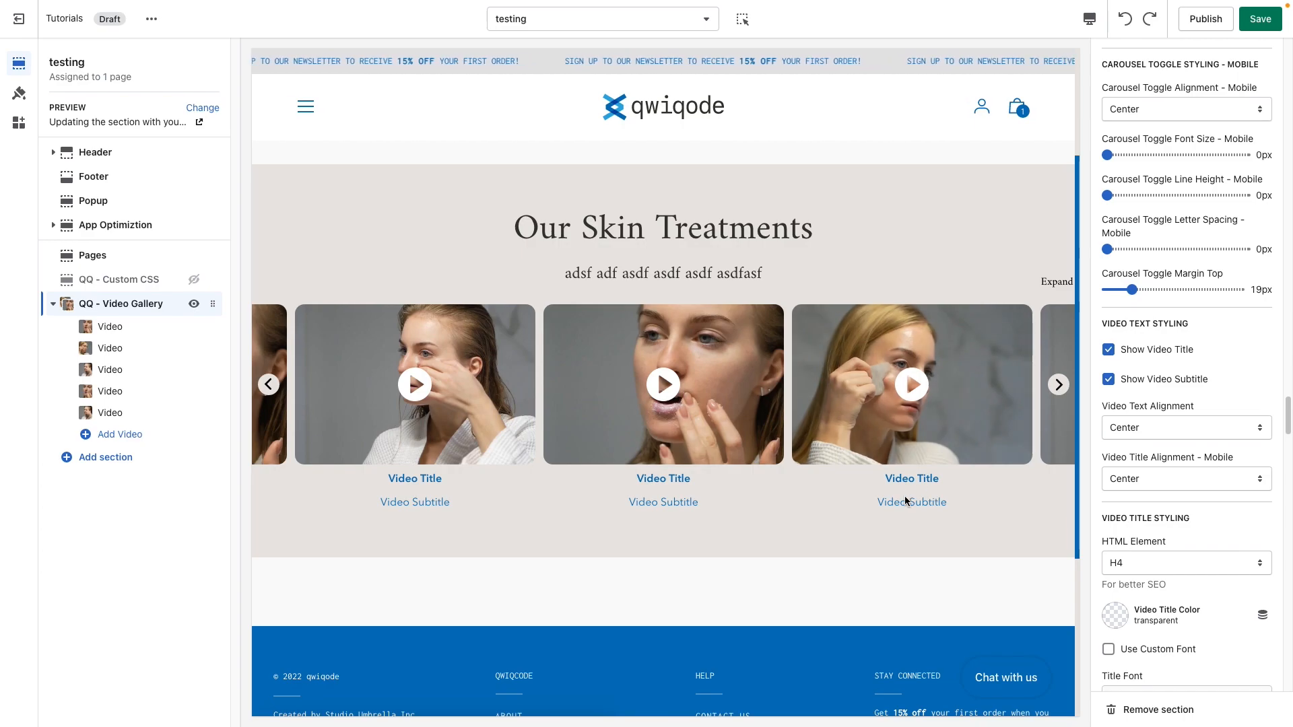
left_click(1166, 356)
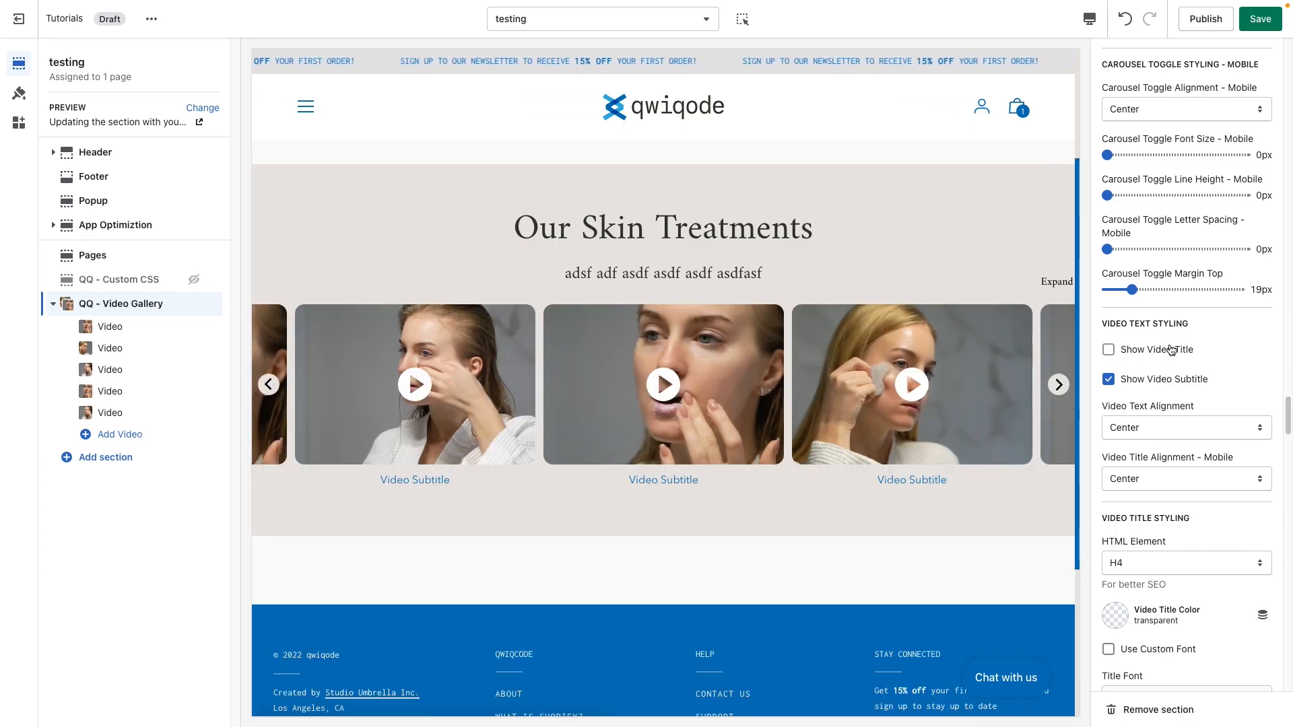
left_click(1169, 352)
left_click(1224, 380)
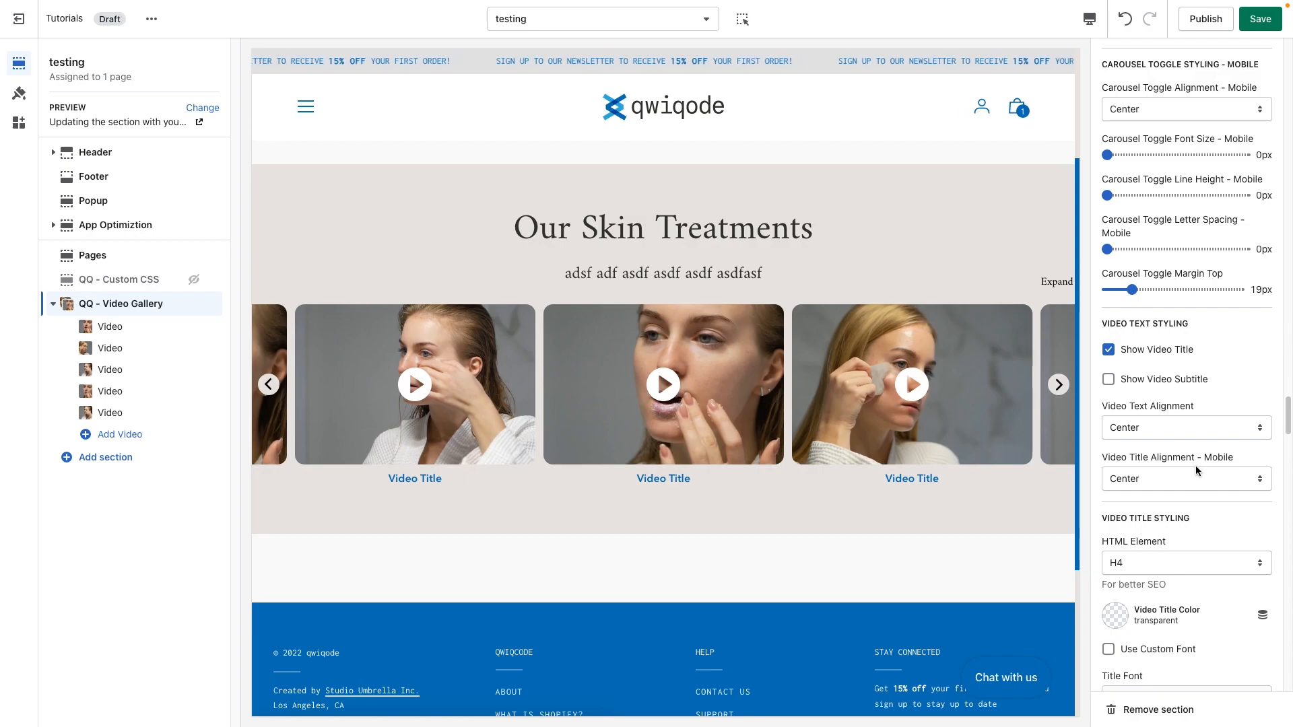
- Set the Video Text Alignment to Left
scroll(1195, 466, "down", 1)
left_click(1167, 417)
left_click(1167, 397)
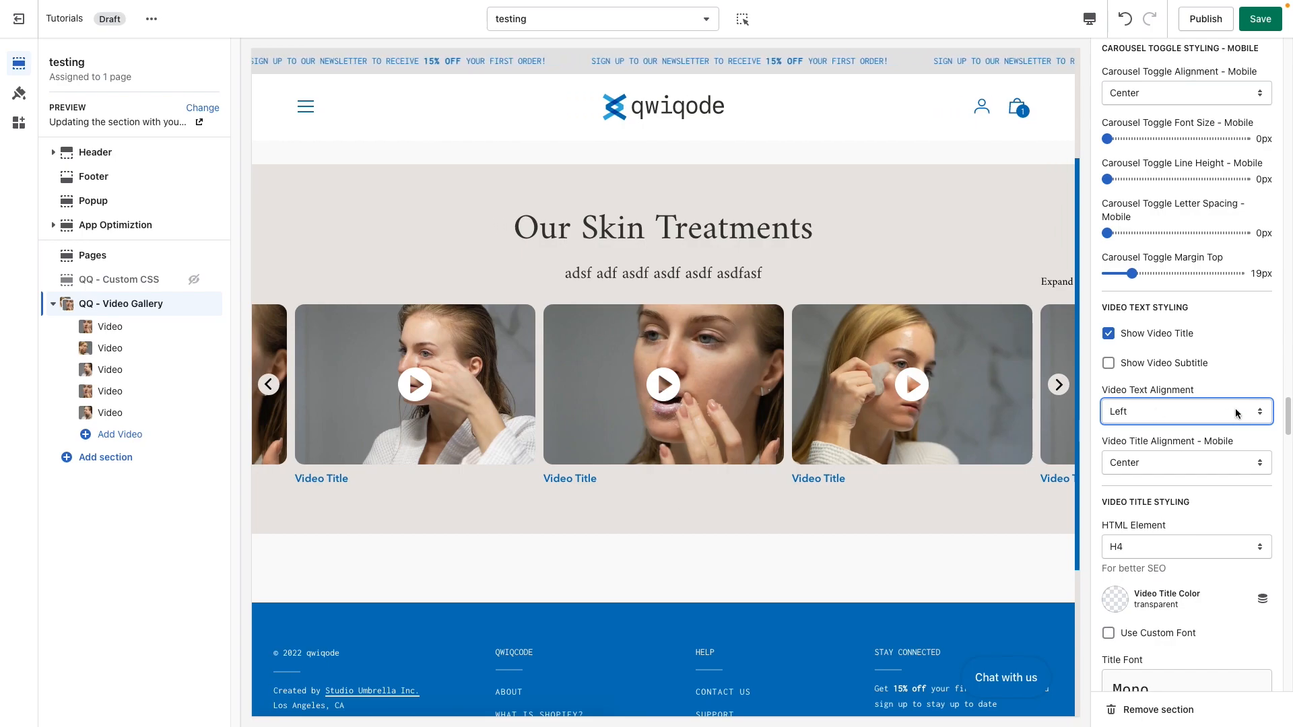
- Set the Video Text Alignment to Center and check the HTML Element options for the video title, keeping H4
left_click(1160, 419)
left_click(1161, 431)
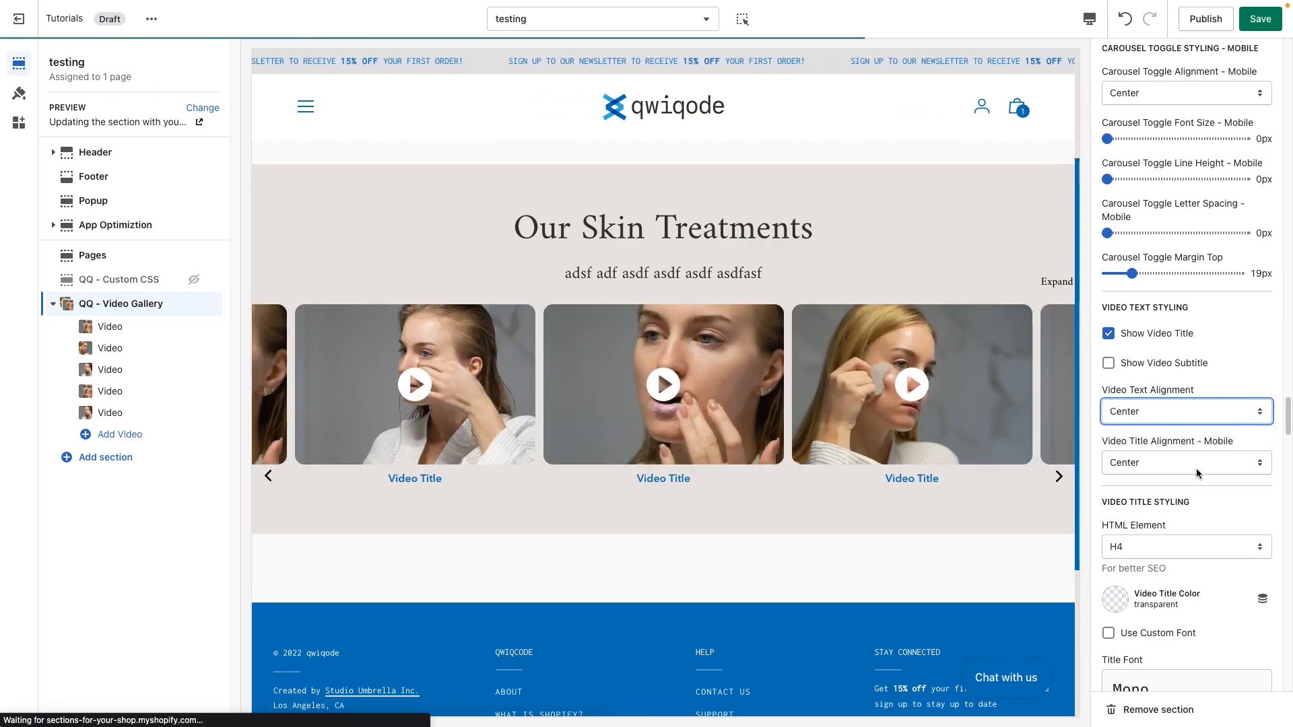
scroll(1196, 485, "down", 2)
scroll(1198, 509, "down", 3)
left_click(1153, 358)
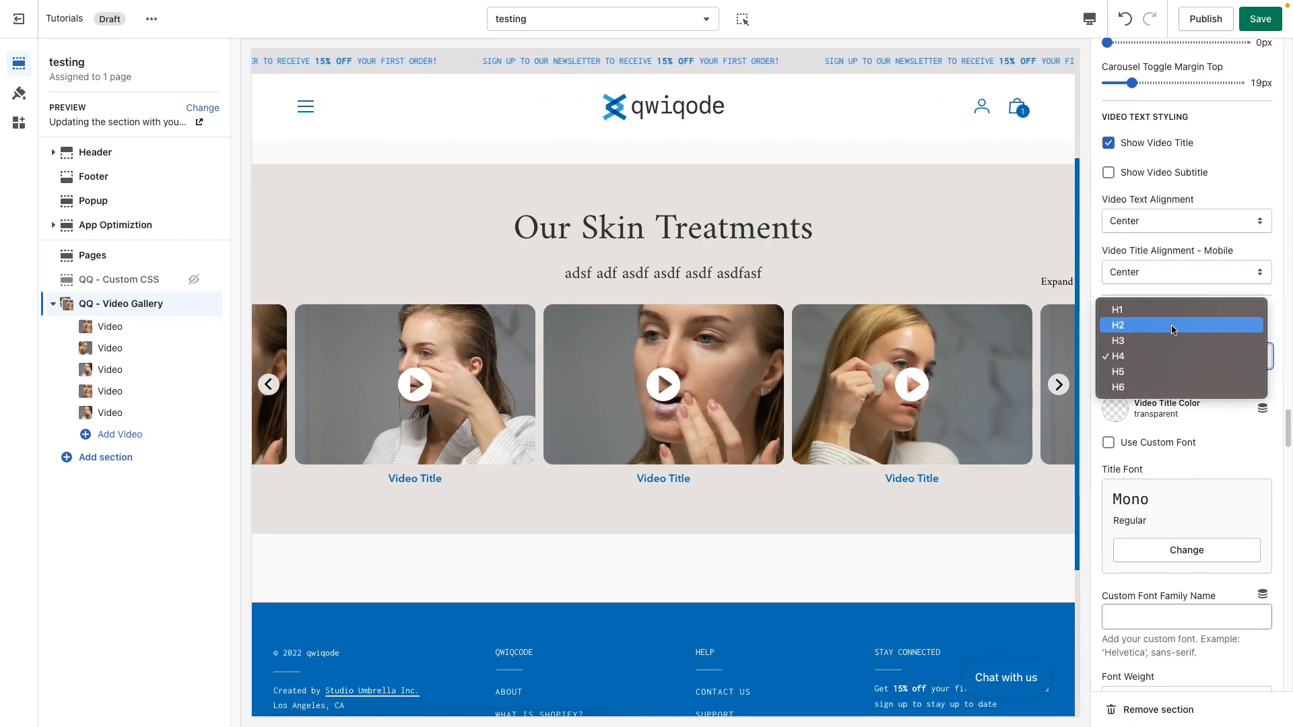
left_click(1280, 323)
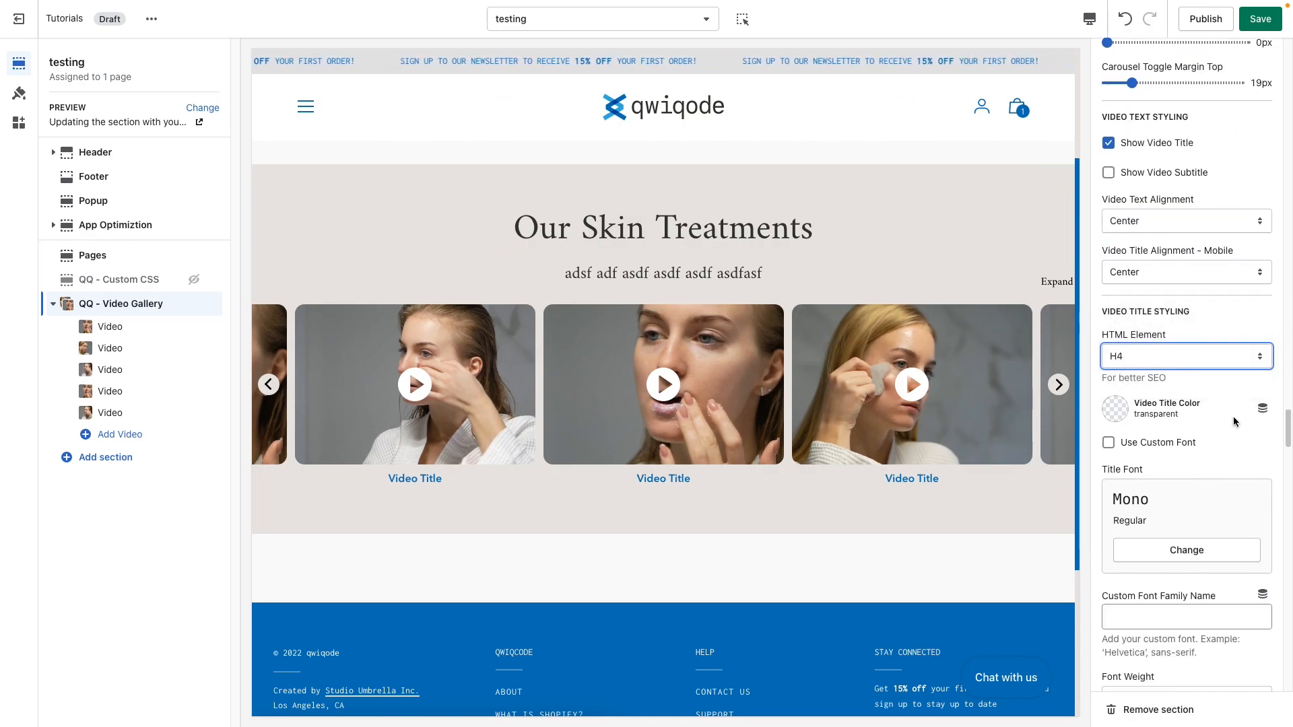
- Set the Video Title Color to #000000
scroll(1188, 453, "down", 1)
left_click(1117, 395)
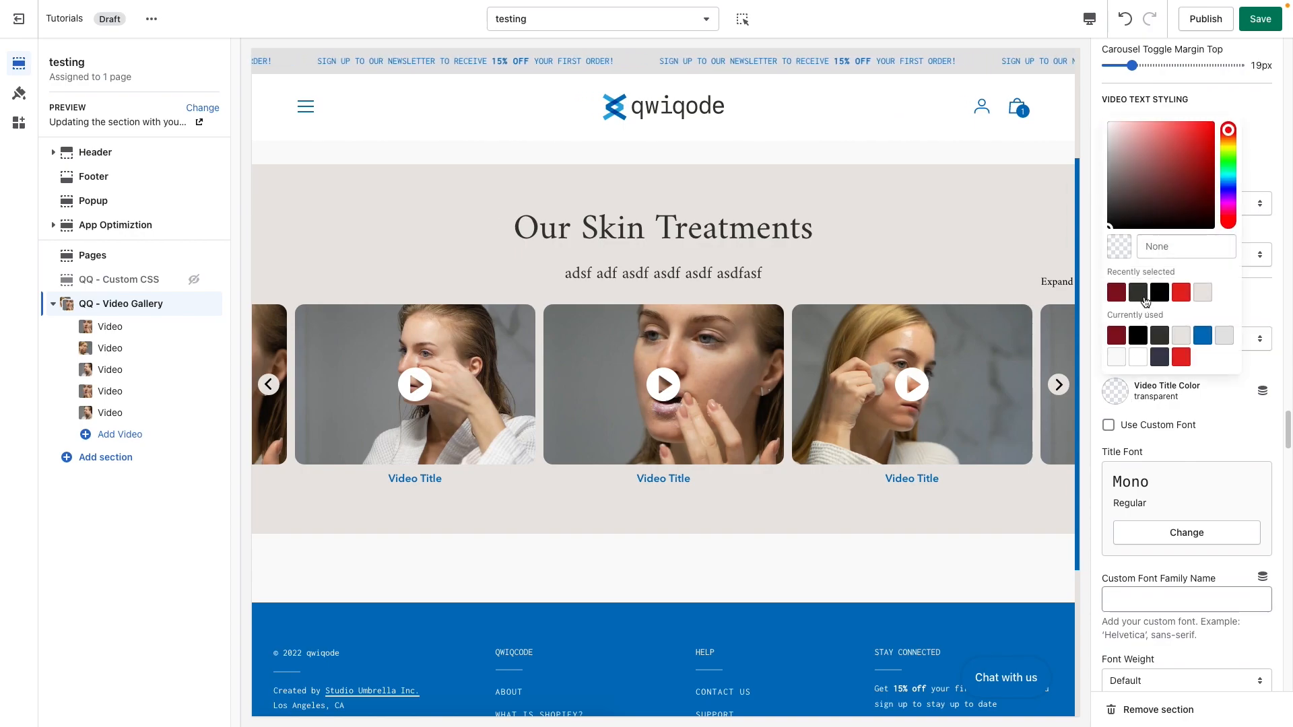
left_click(1157, 295)
left_click(1234, 431)
- Enable the custom font for the video titles and choose Amiri Regular as the Title Font
left_click(1164, 428)
left_click(1186, 532)
left_click(1191, 538)
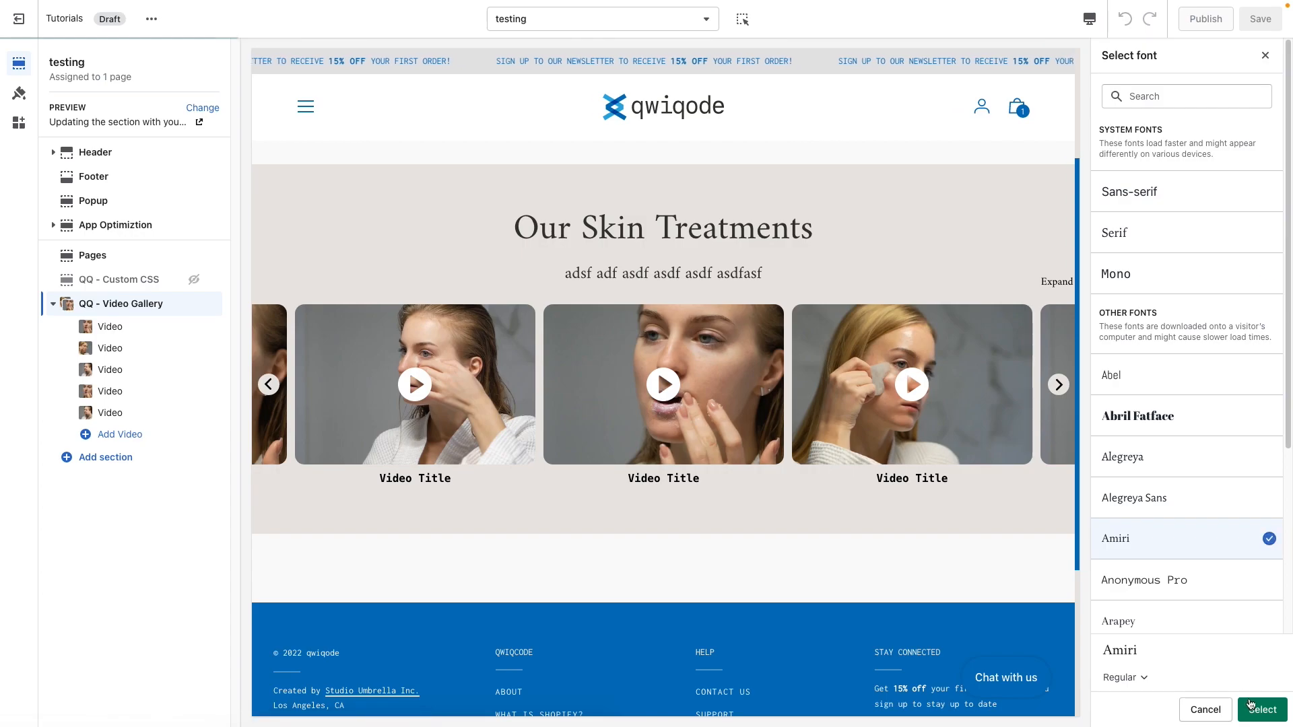
left_click(1251, 706)
- Set the video title Font Weight to 400 (Regular)
scroll(1200, 605, "down", 2)
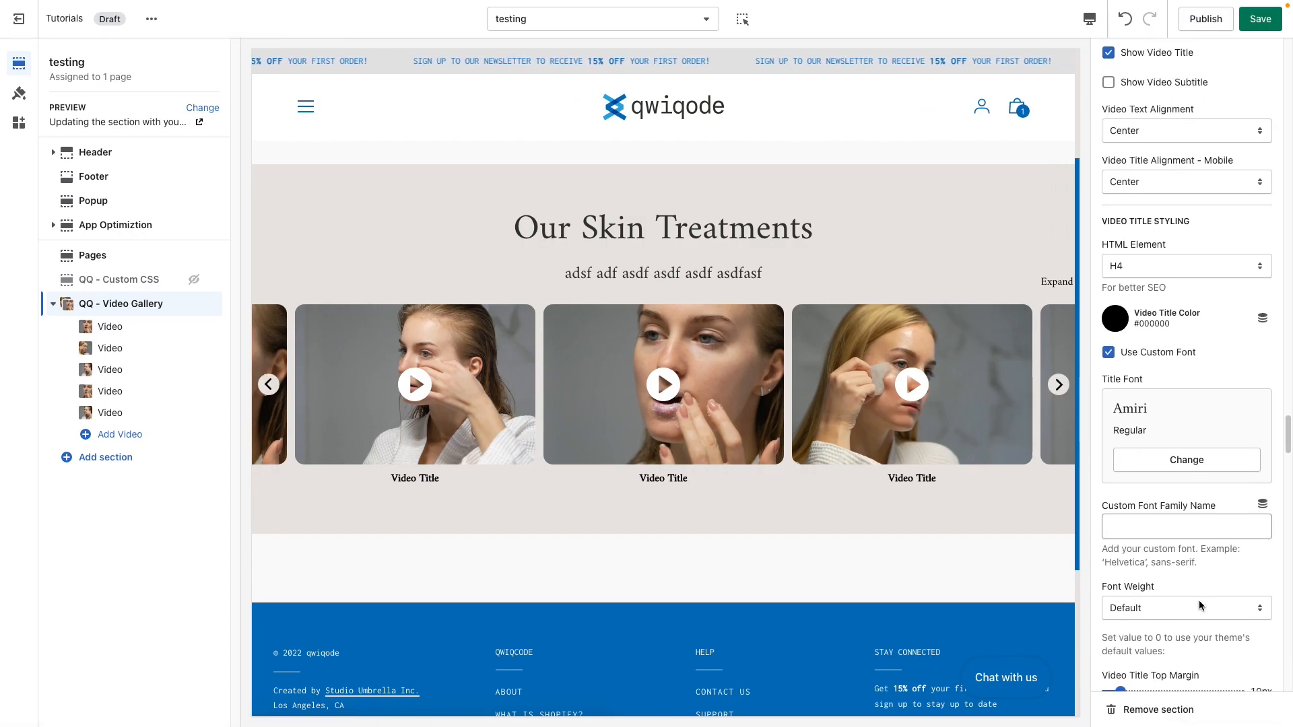
left_click(1200, 606)
left_click(1185, 656)
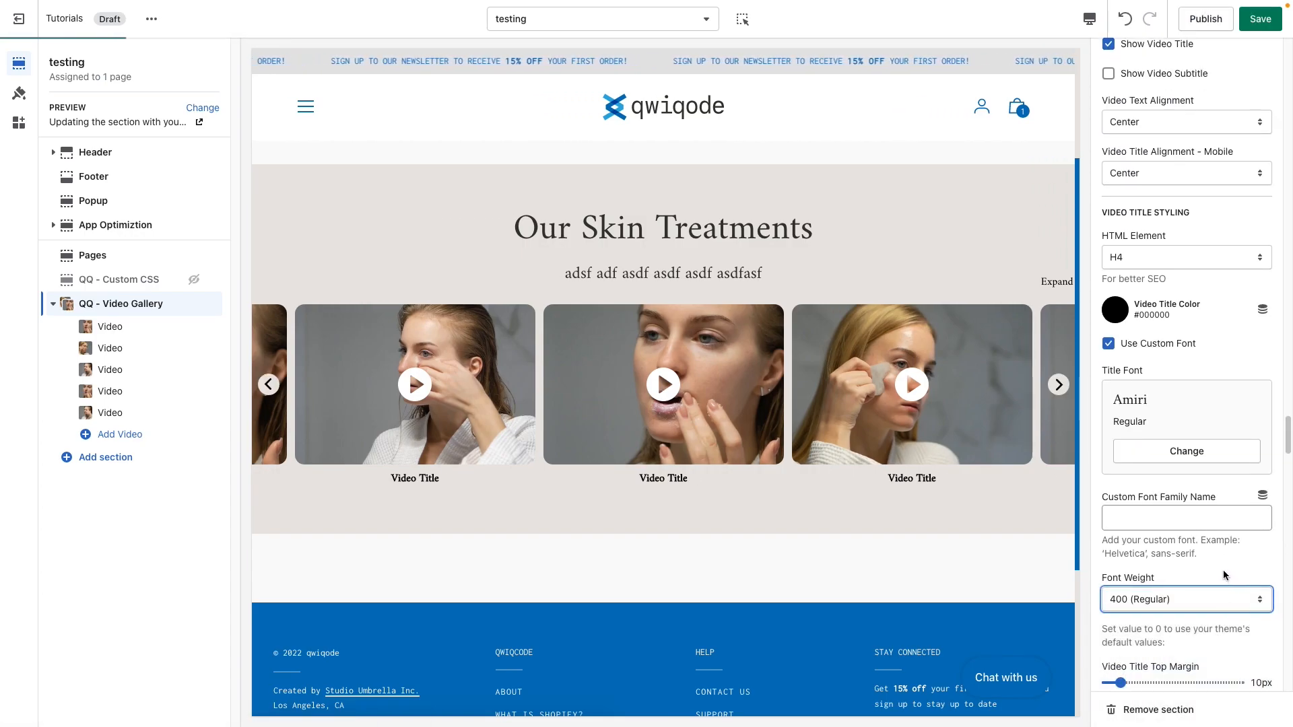
- Try 22px as the Video Title Top Margin and settle on 12px
scroll(1210, 564, "down", 3)
scroll(1210, 565, "down", 3)
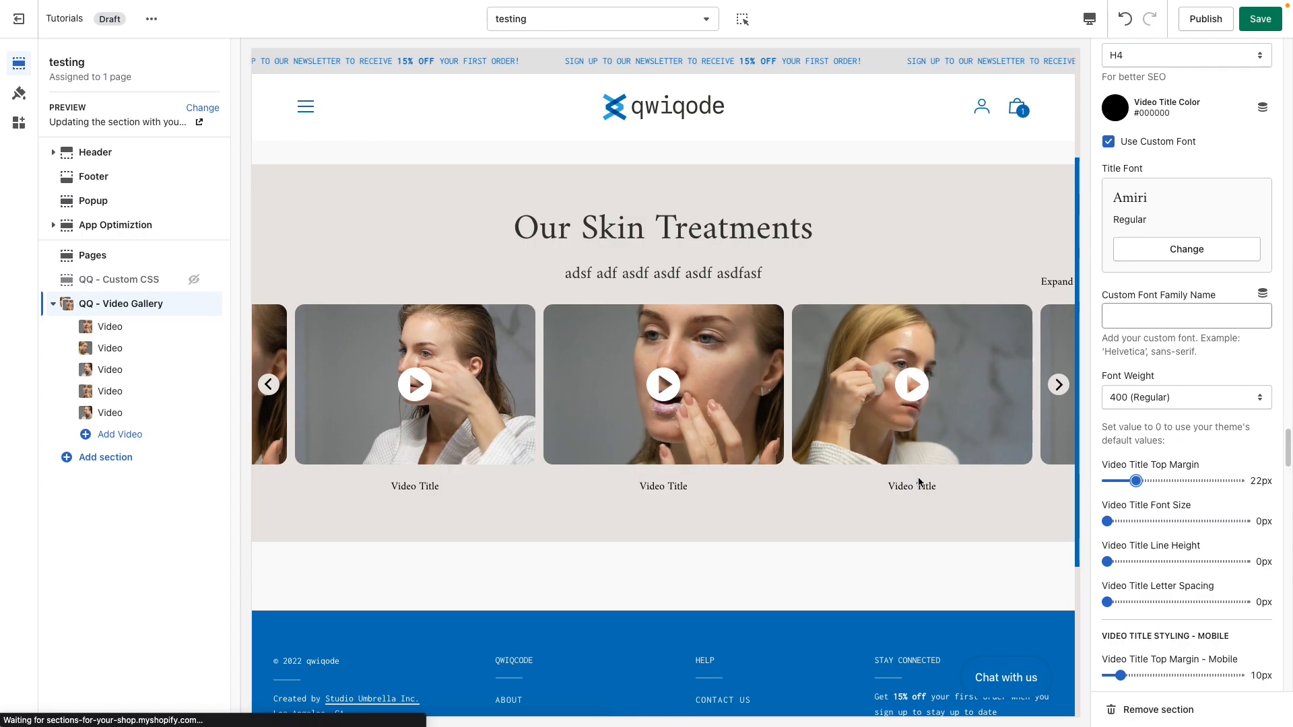
left_click_drag(1130, 479, 1123, 481)
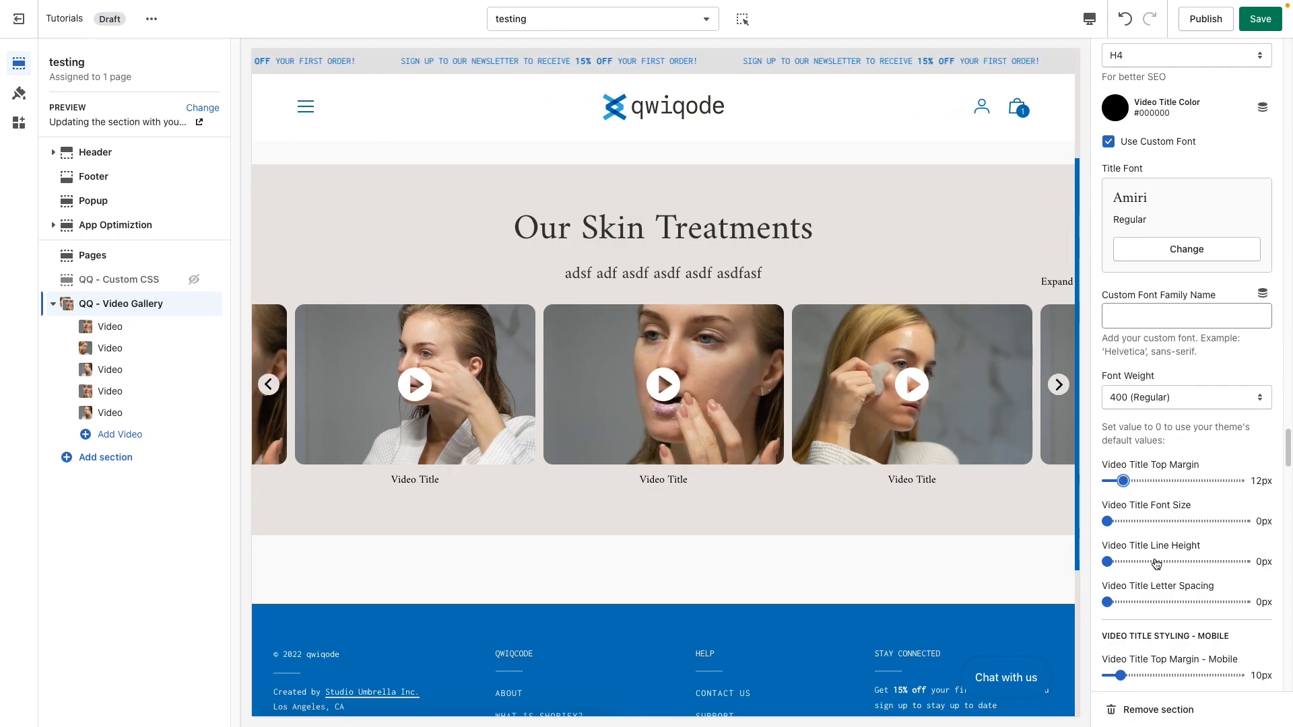
- Review the mobile video title settings, the video subtitle styling with its HTML Element options, and the popup settings
scroll(1155, 563, "down", 1)
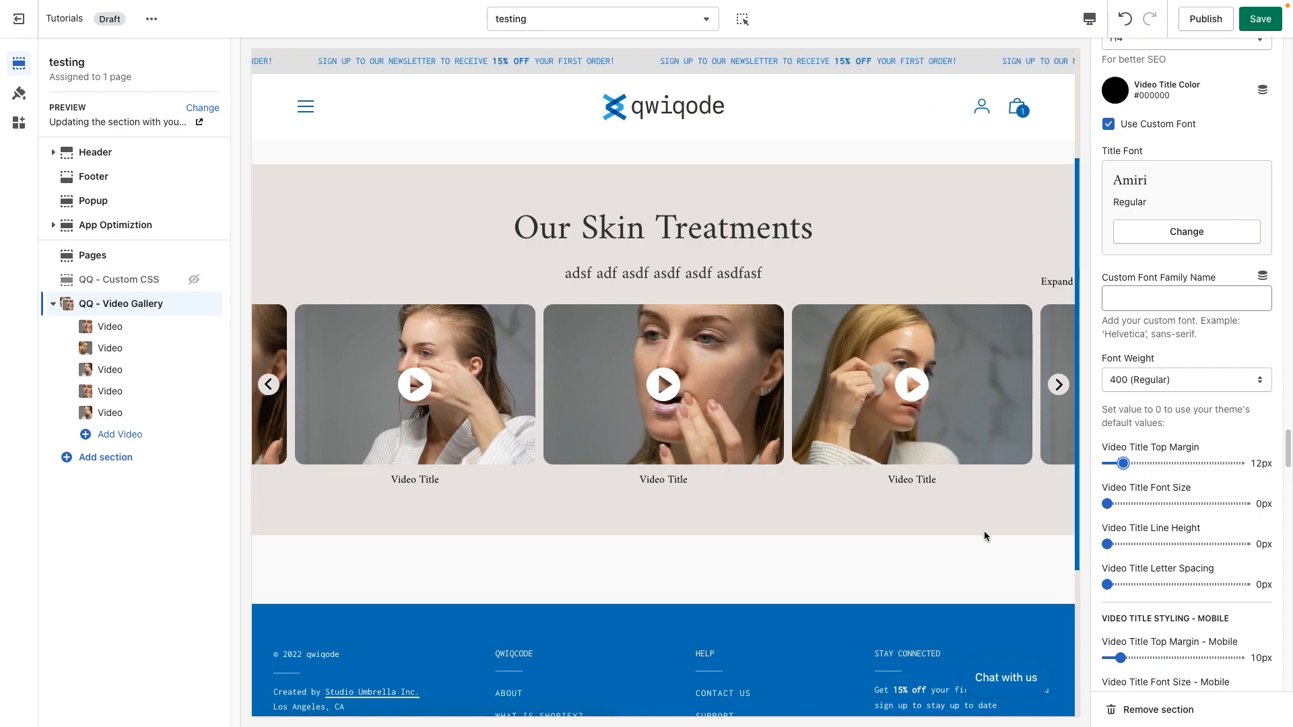
scroll(1261, 581, "down", 5)
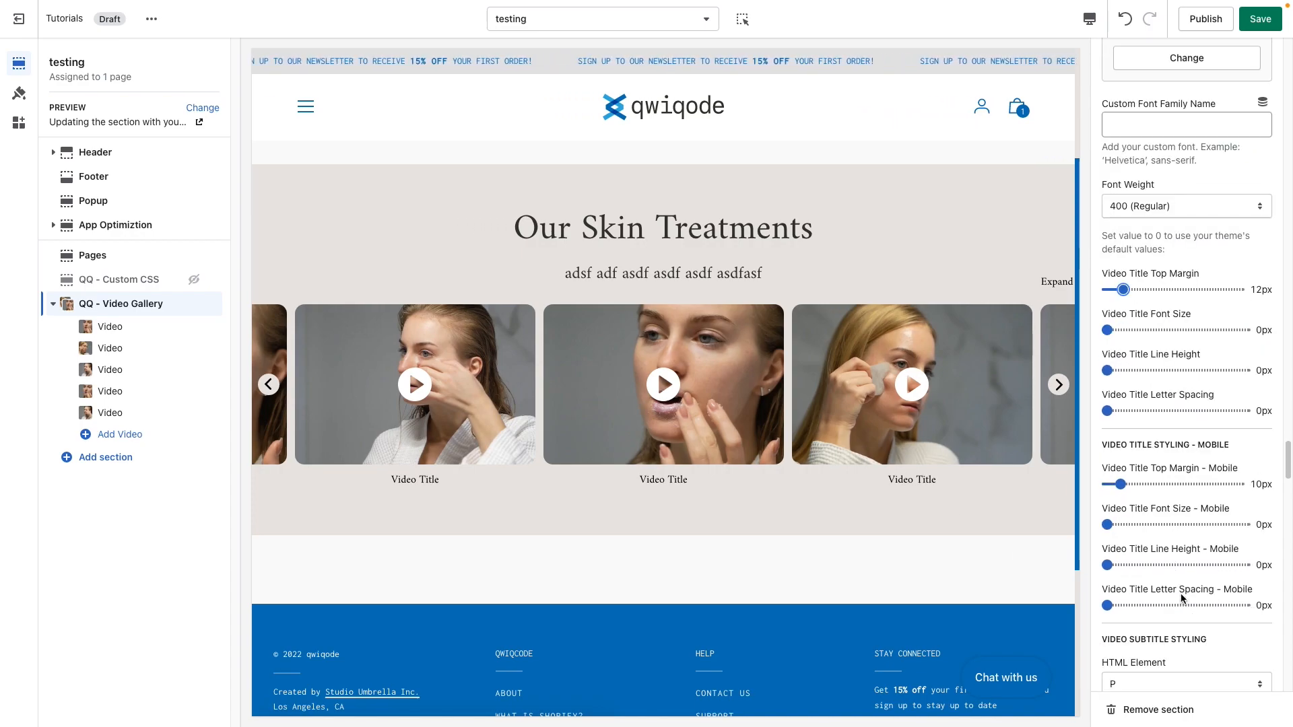
scroll(1192, 545, "down", 7)
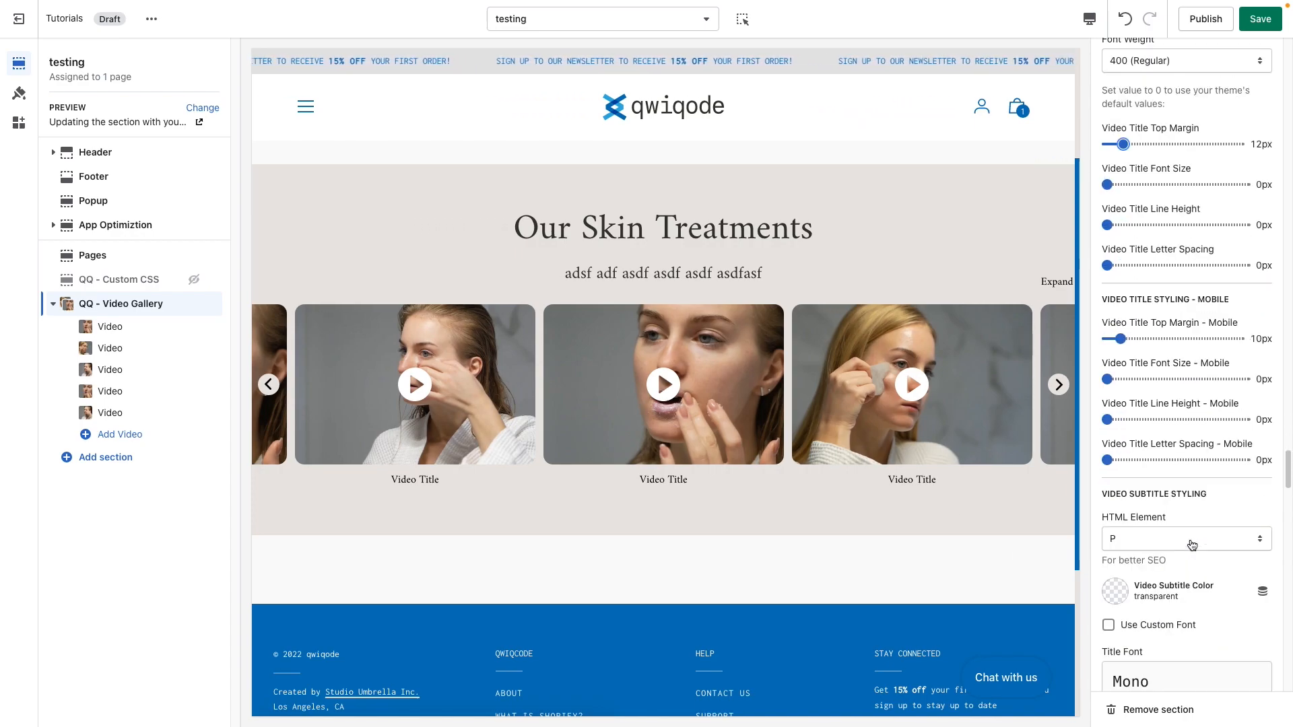
scroll(1192, 546, "down", 1)
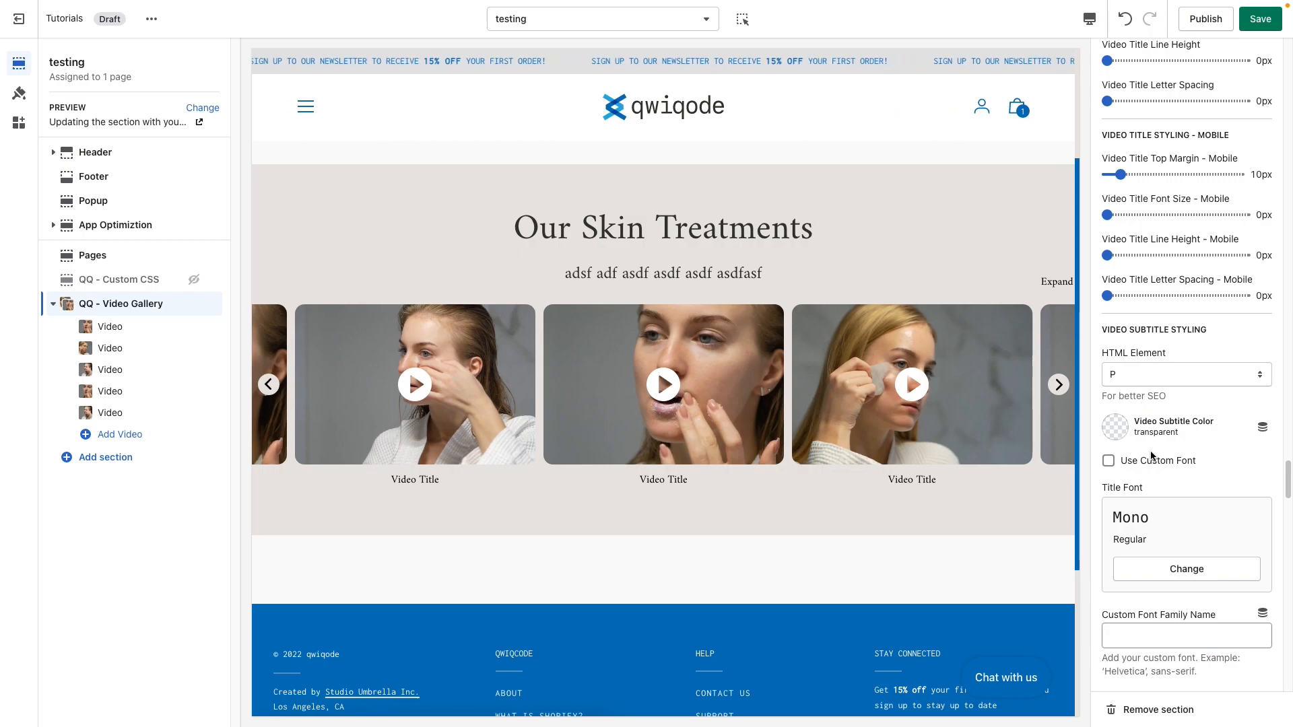
left_click(1148, 372)
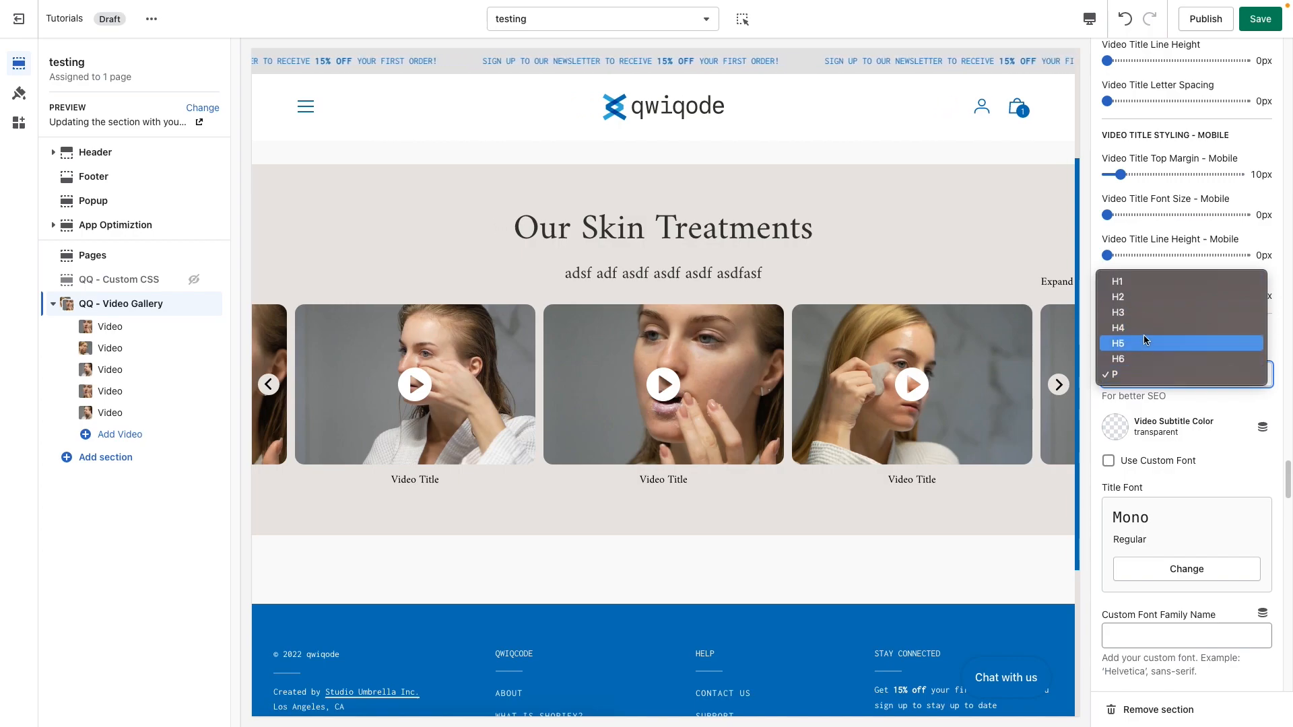
left_click(1231, 463)
scroll(1202, 493, "down", 3)
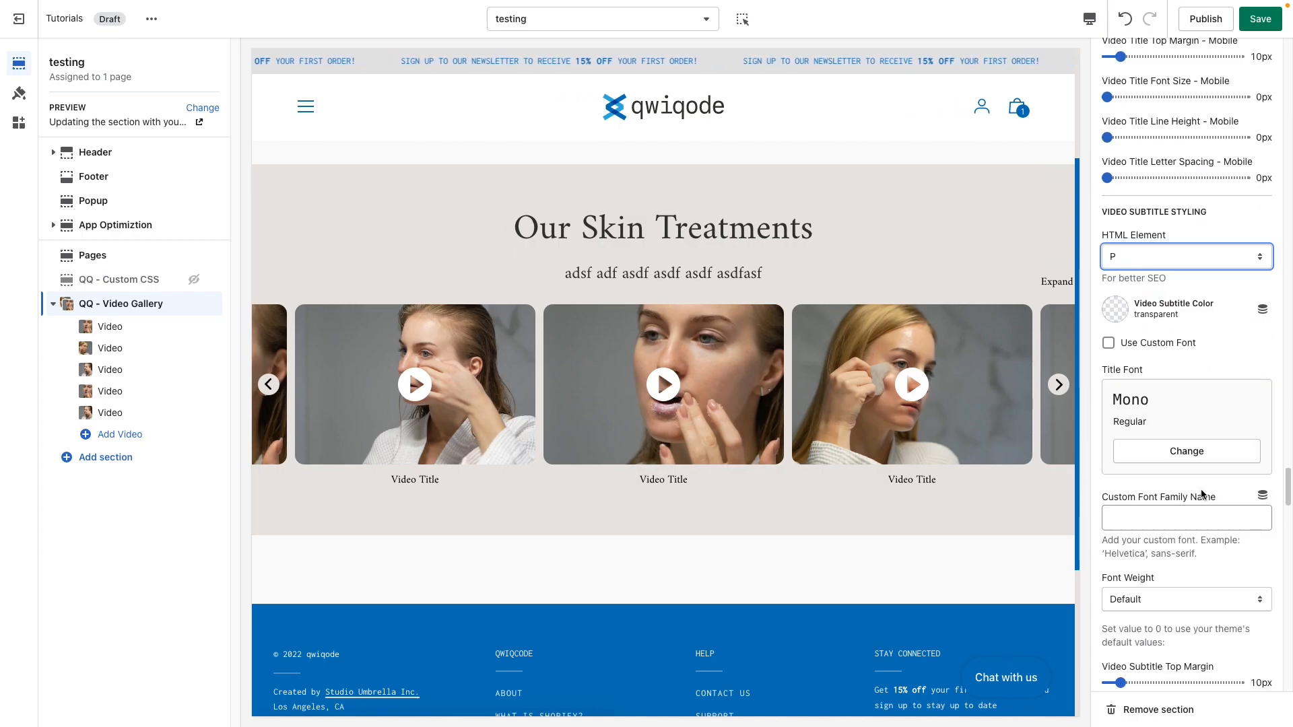
scroll(1202, 494, "down", 3)
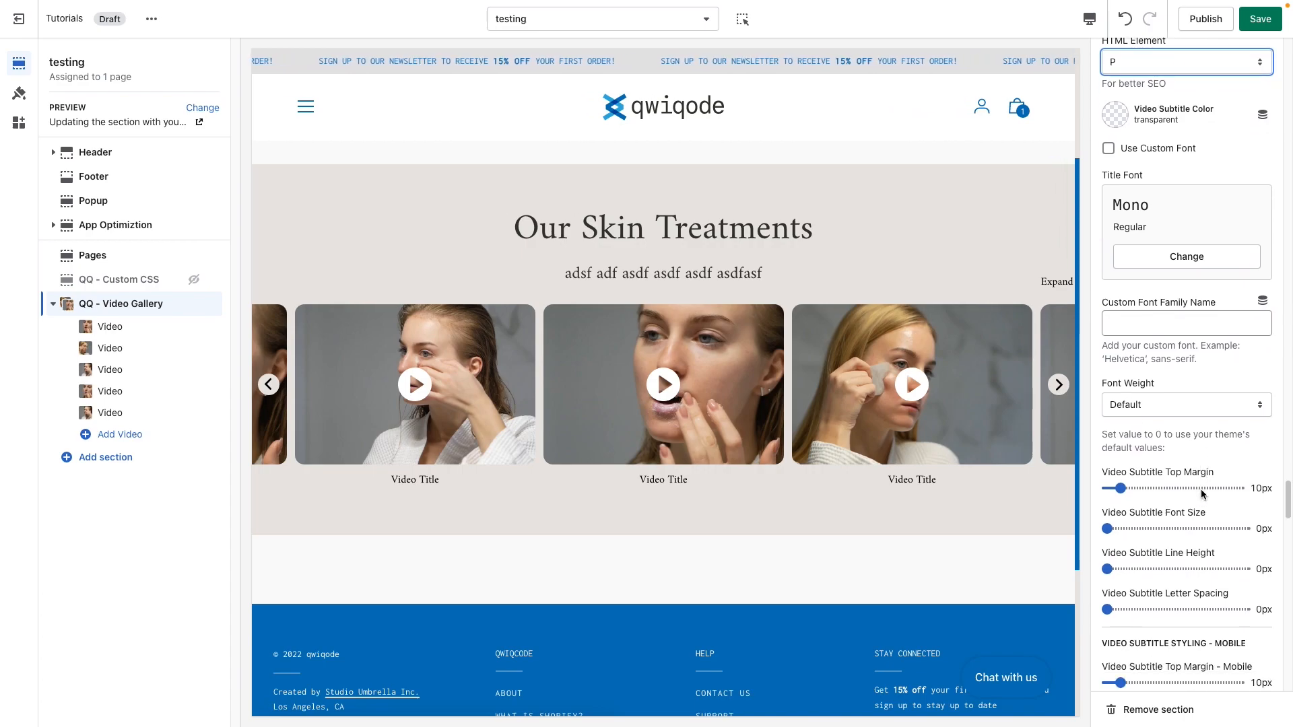
scroll(1202, 493, "down", 2)
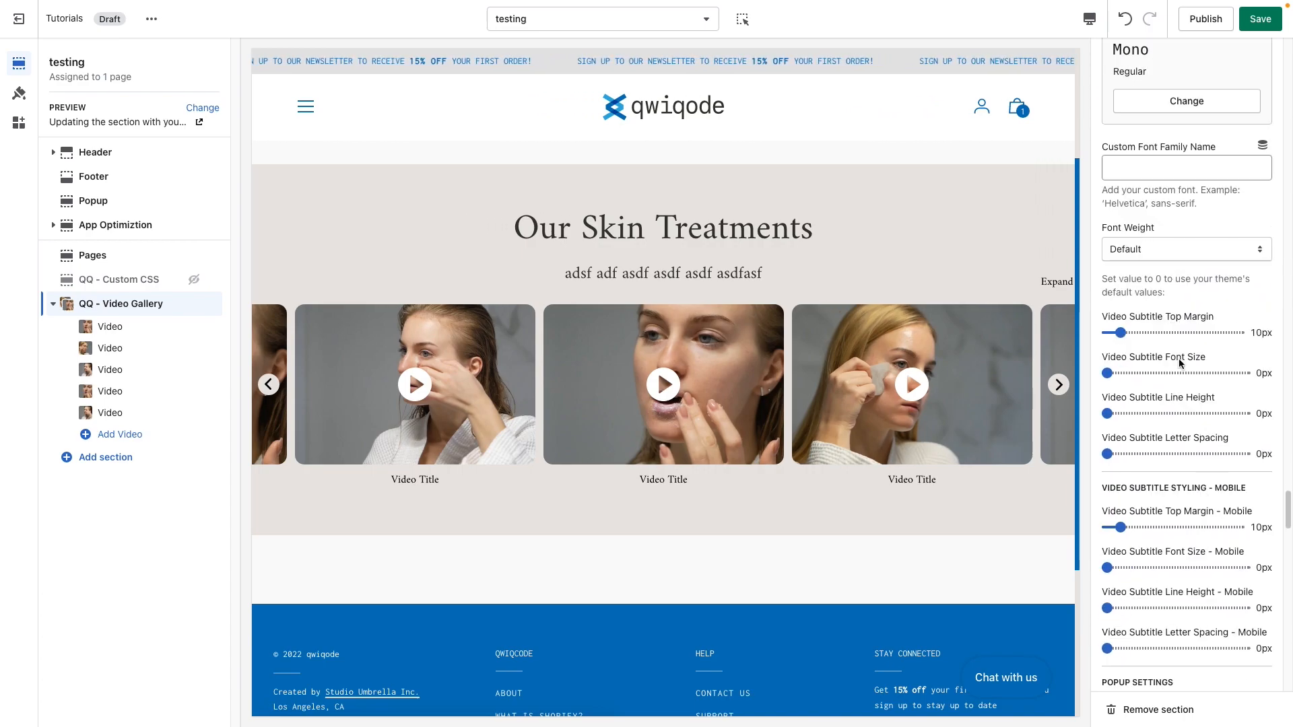
scroll(1126, 586, "down", 5)
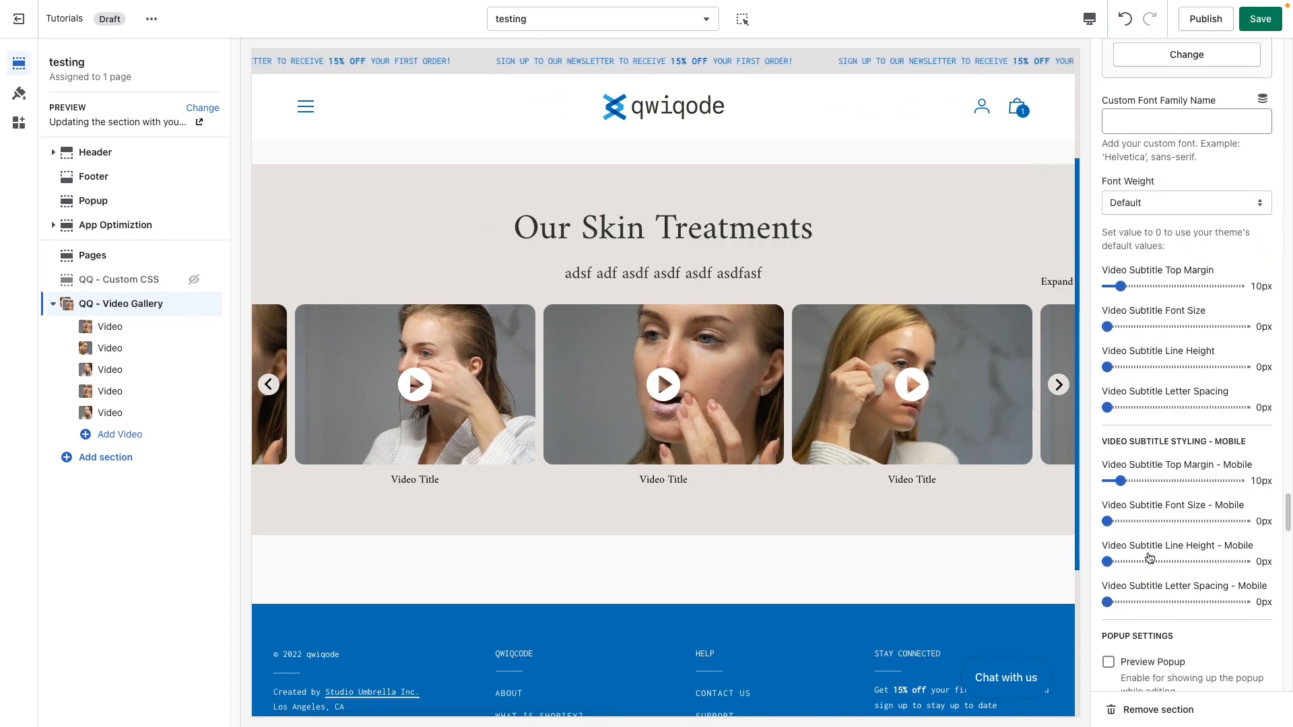
scroll(1146, 554, "down", 1)
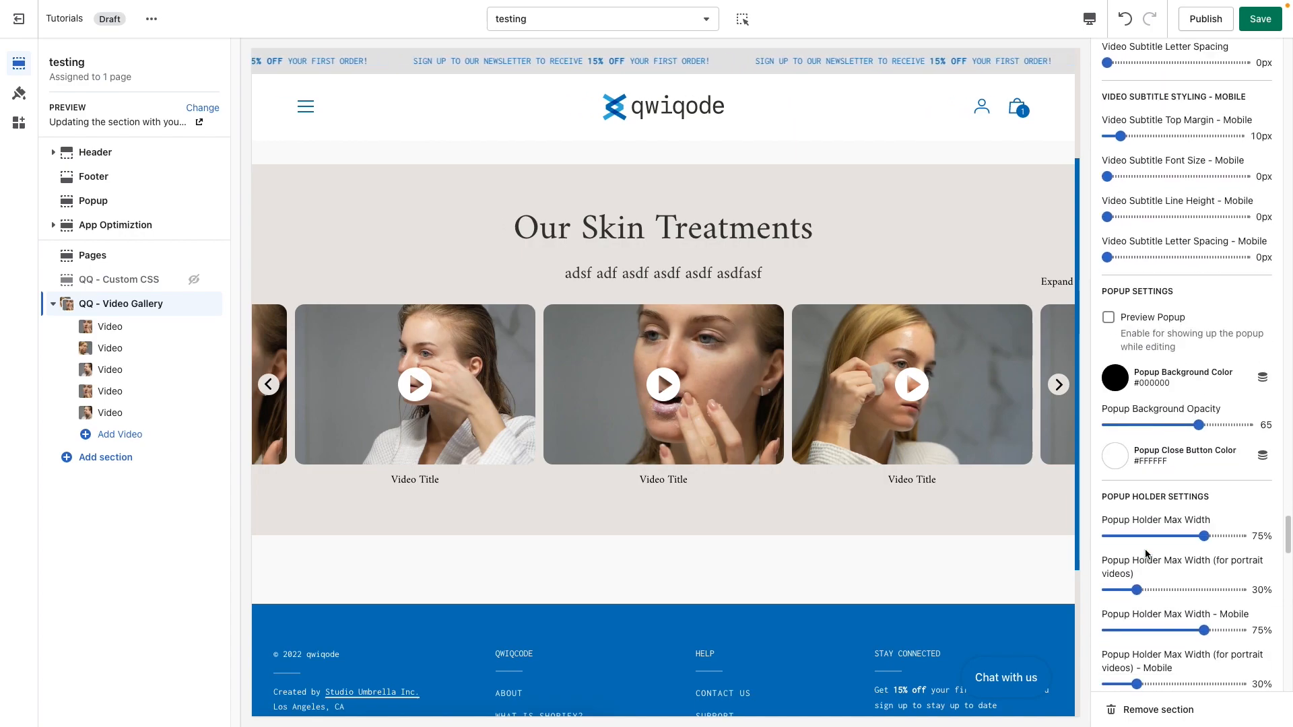
scroll(1254, 412, "down", 1)
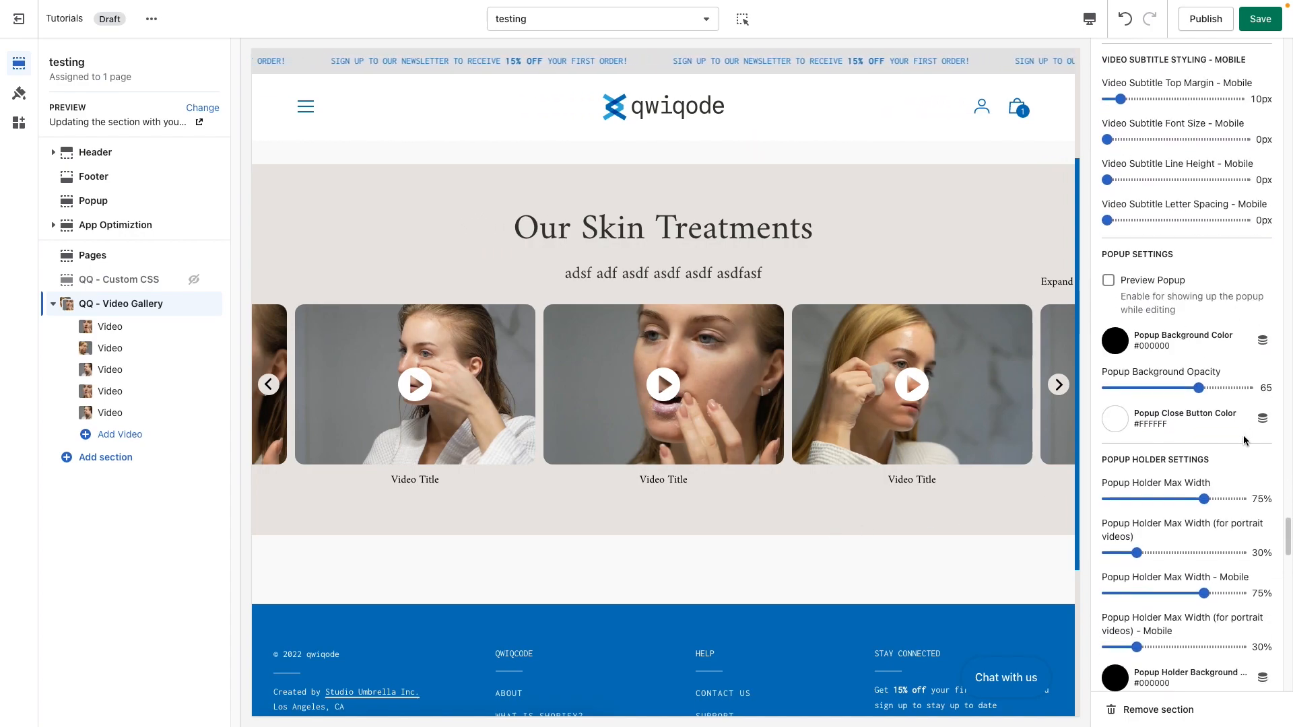
- Open a gallery video's popup, enable Preview Popup, and try #EAE6E3 as the Popup Background Color before restoring #000000
left_click(717, 394)
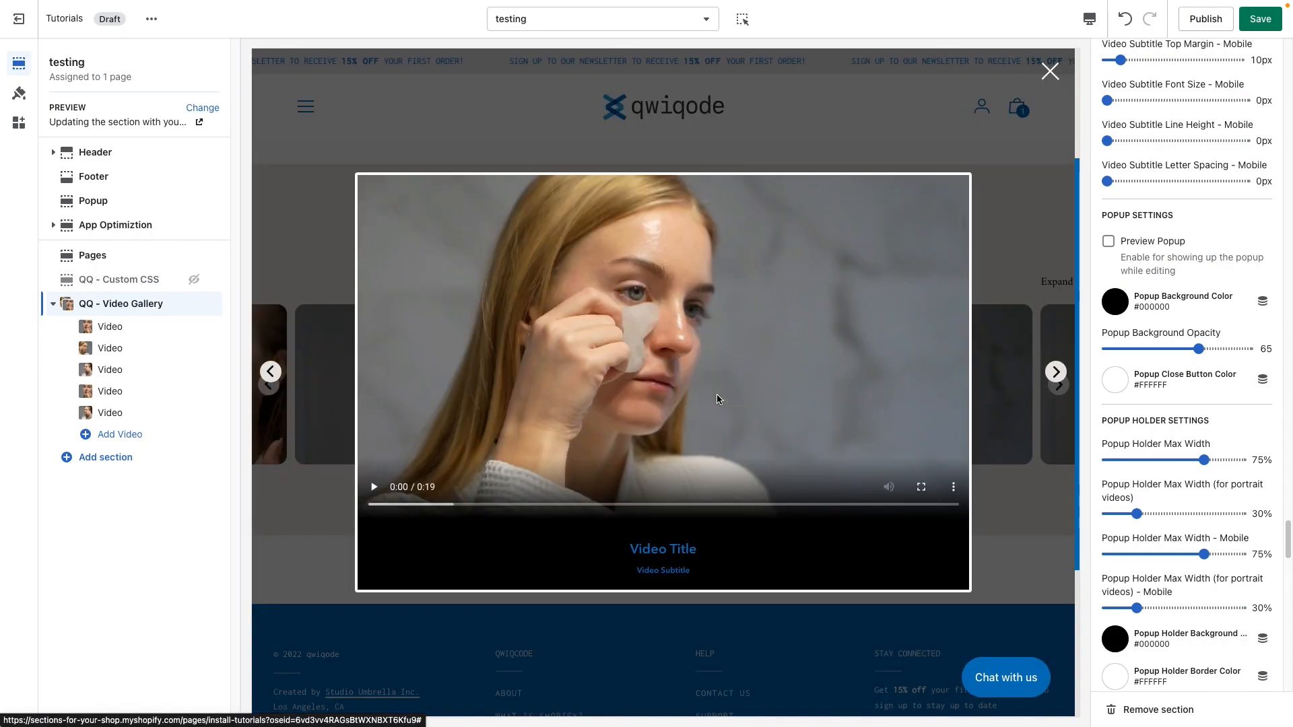
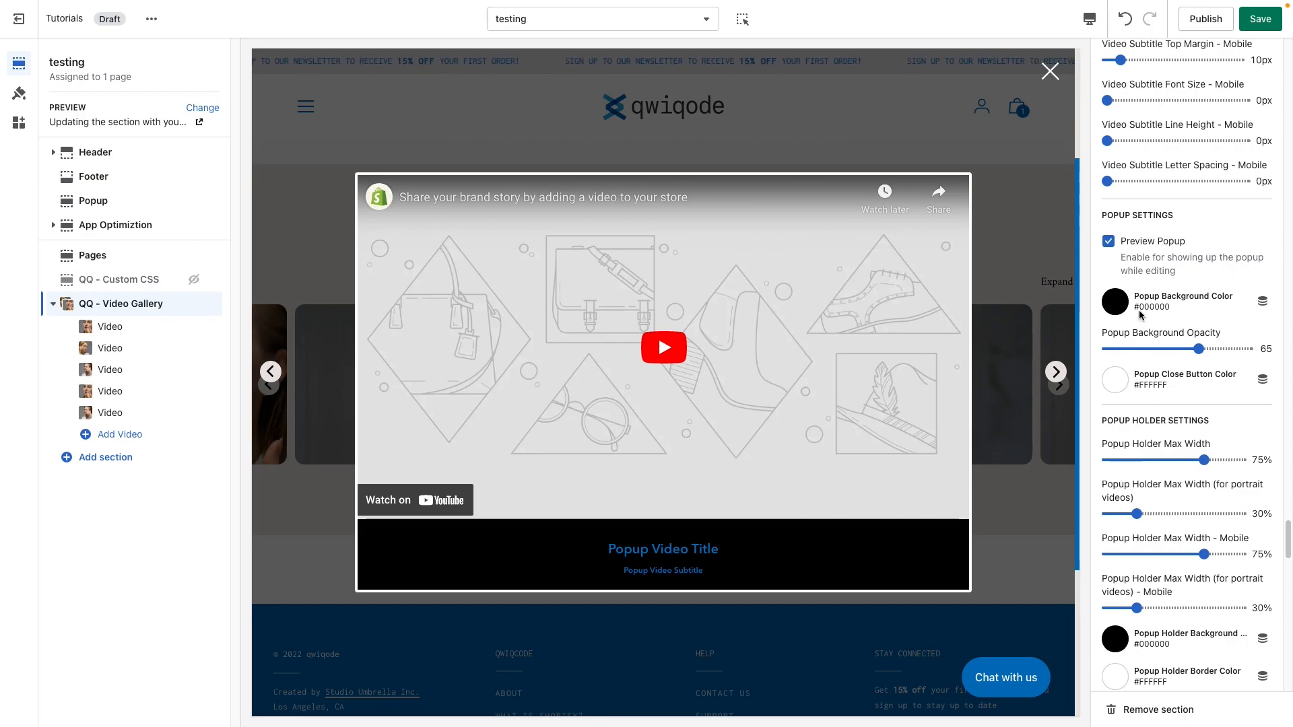
left_click(1121, 309)
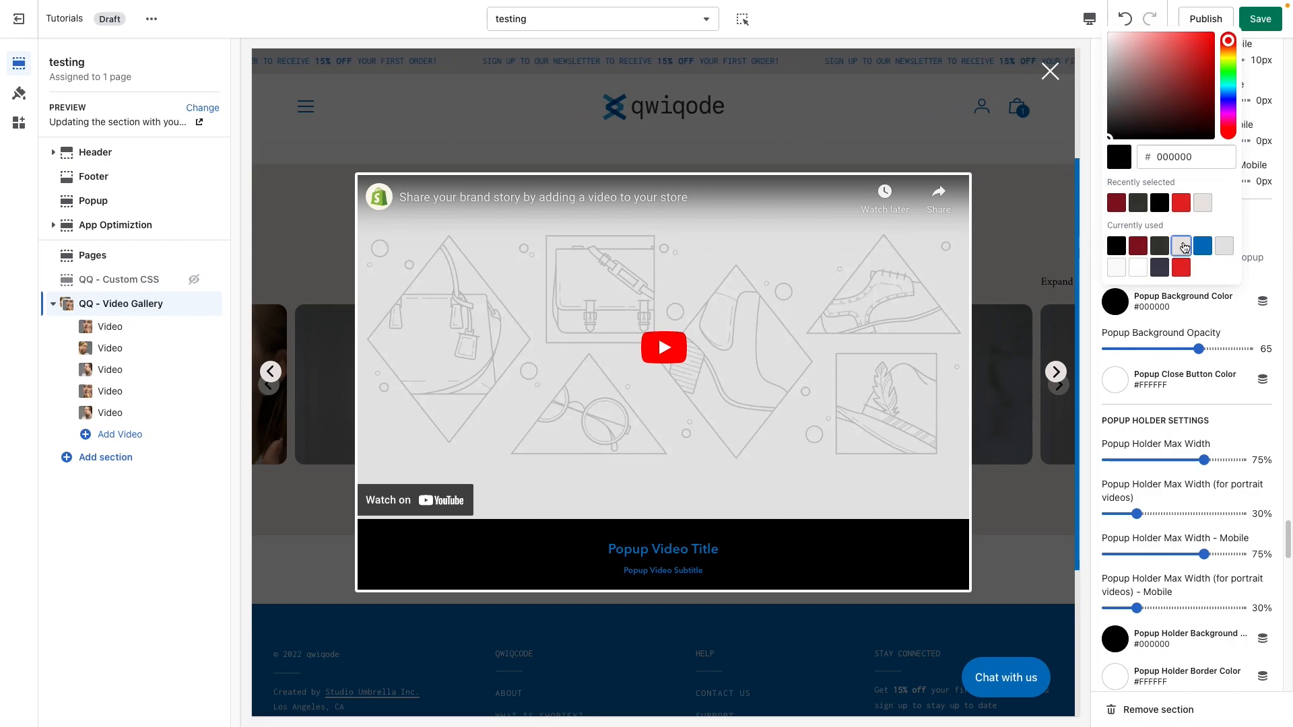
left_click(1183, 247)
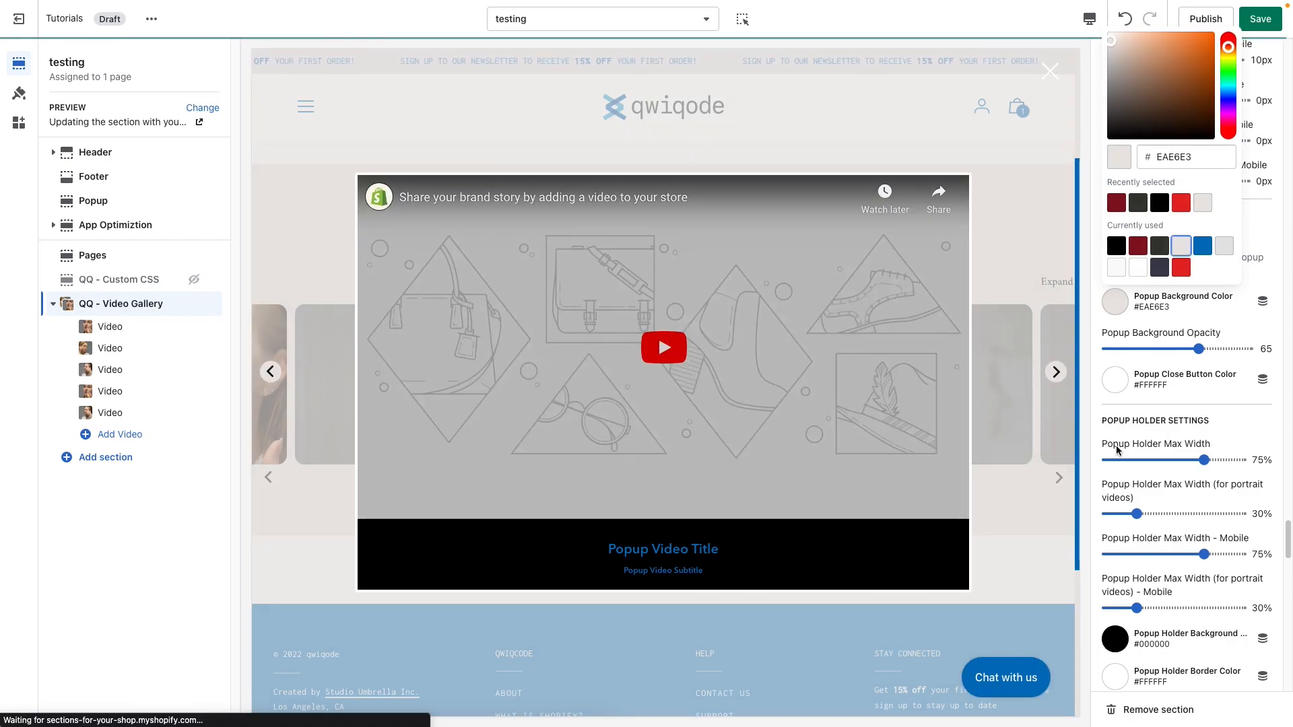
left_click(1221, 320)
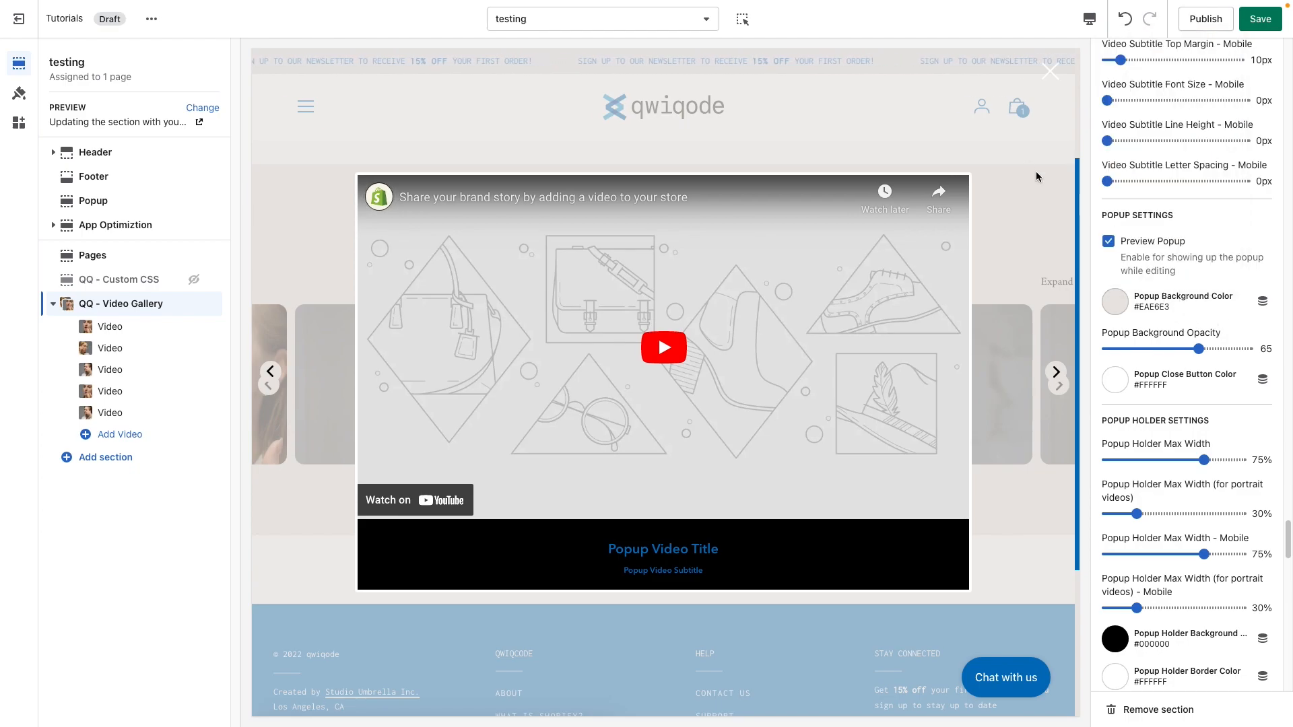
left_click(1127, 303)
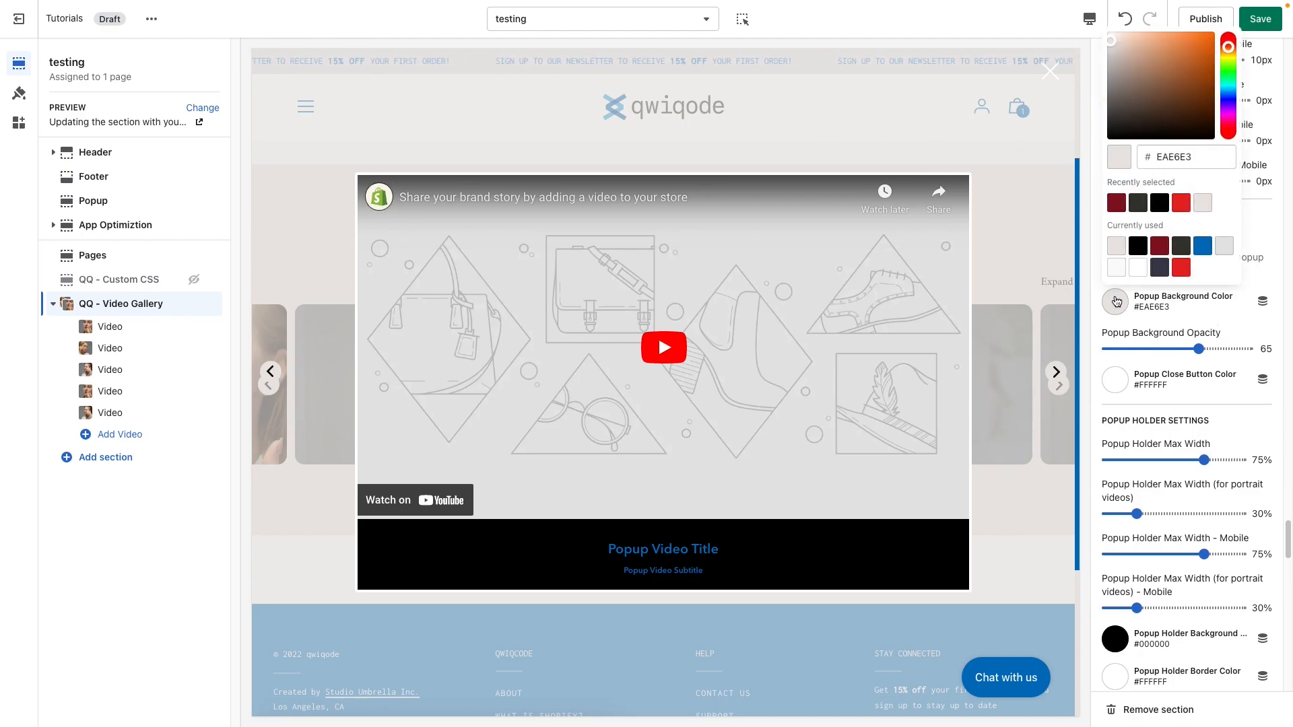
left_click(1159, 202)
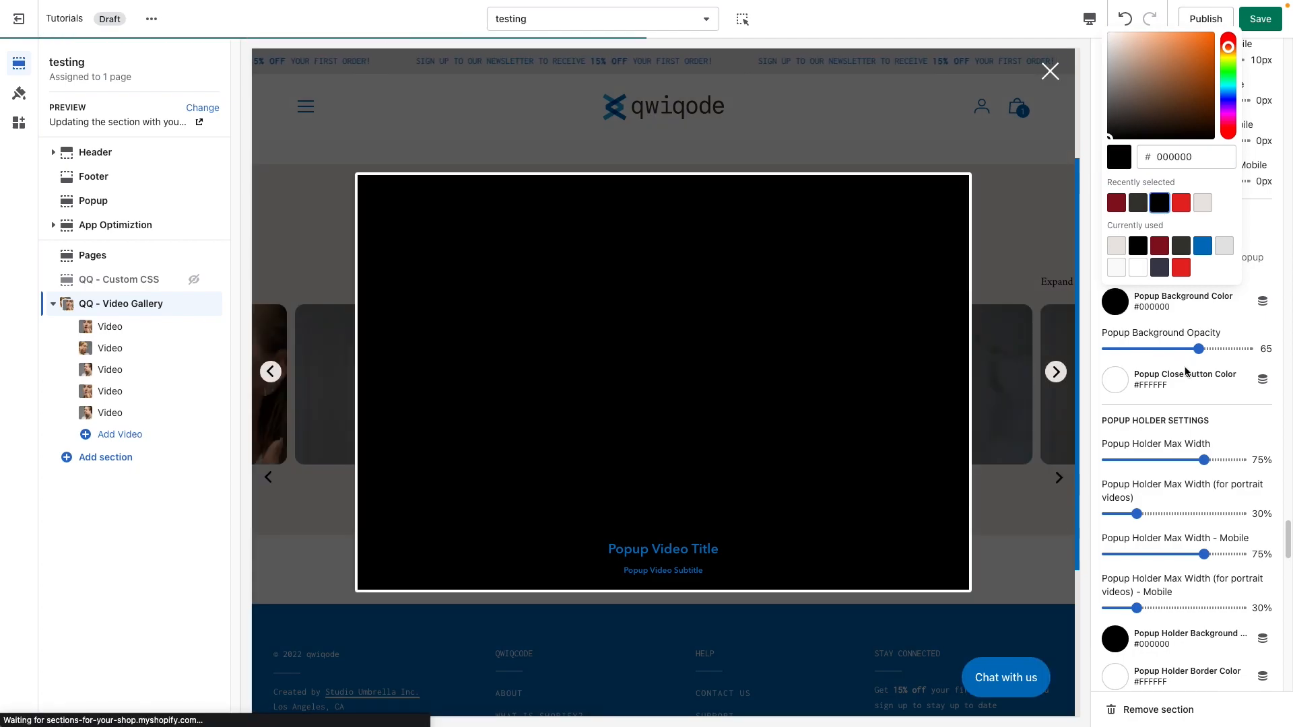
- Set the Popup Background Opacity to 45 and the Popup Close Button Color to #000000
left_click_drag(1199, 348, 1170, 348)
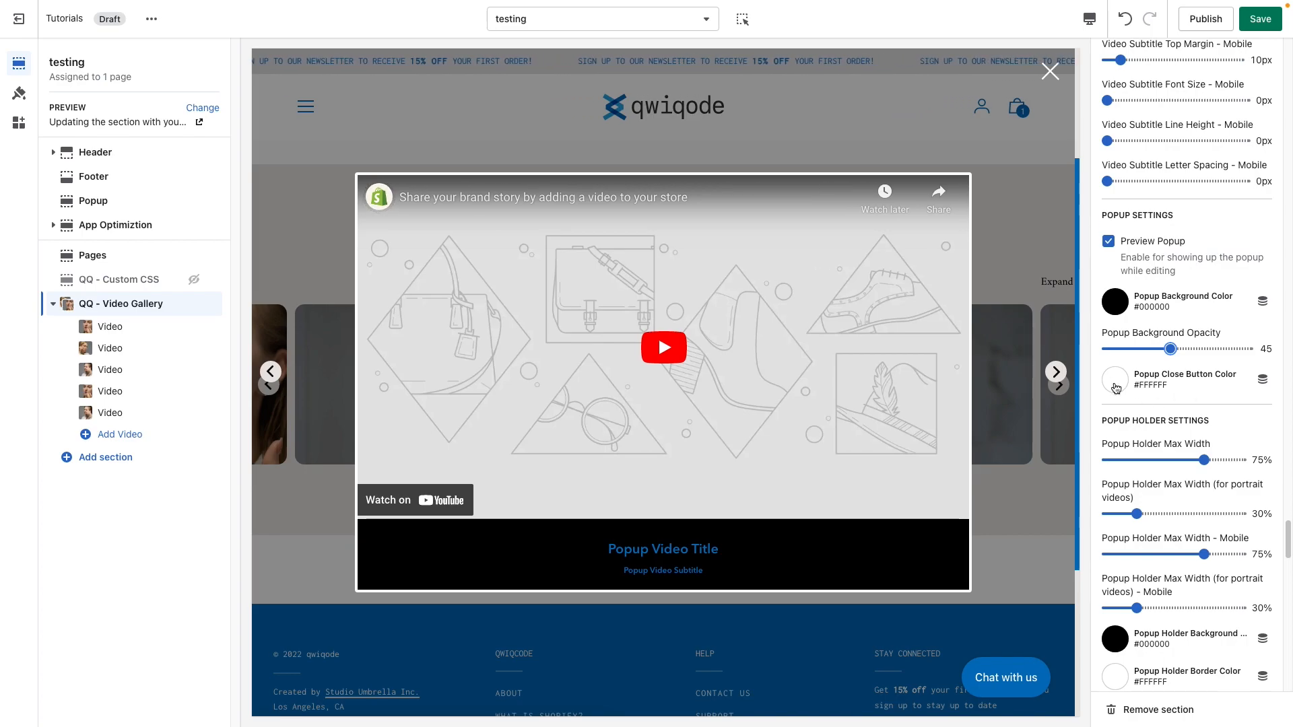
left_click(1114, 381)
left_click(1117, 323)
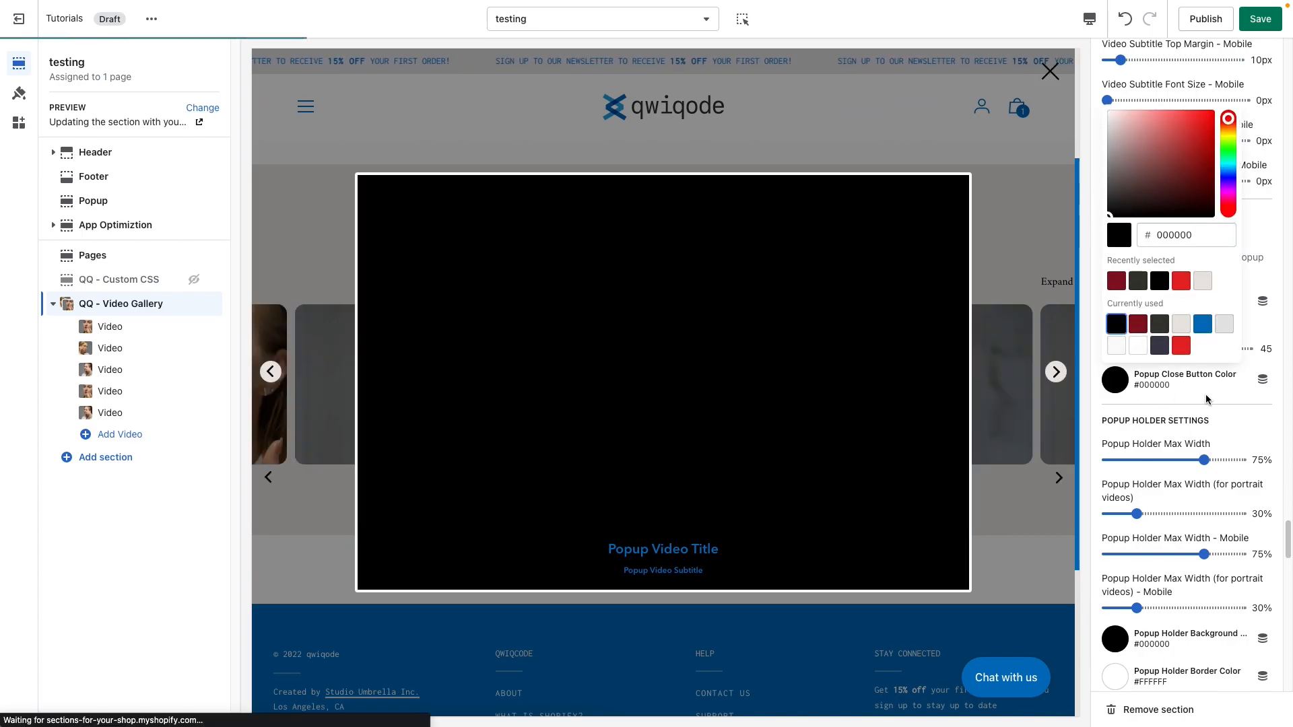
left_click(1203, 399)
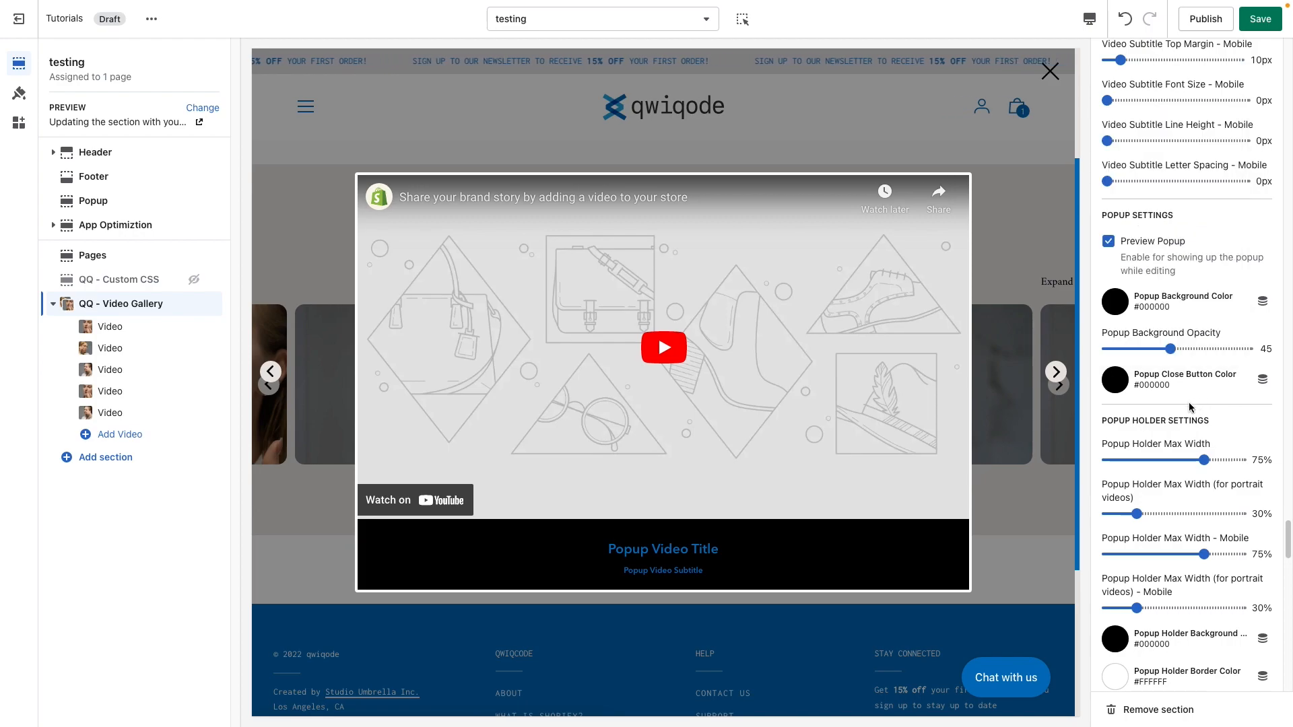
- Try 46% as the Popup Holder Max Width and settle on 76%
scroll(1176, 413, "down", 2)
scroll(1177, 413, "down", 3)
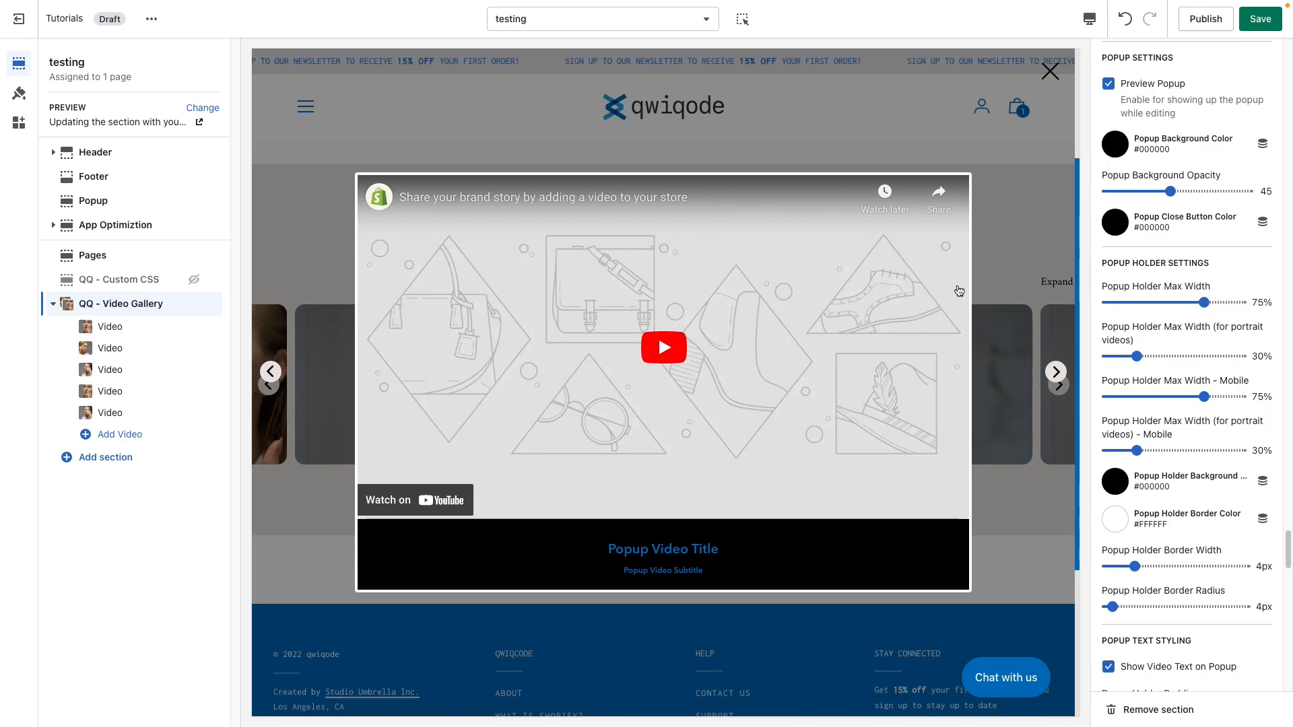
left_click_drag(1198, 306, 1159, 301)
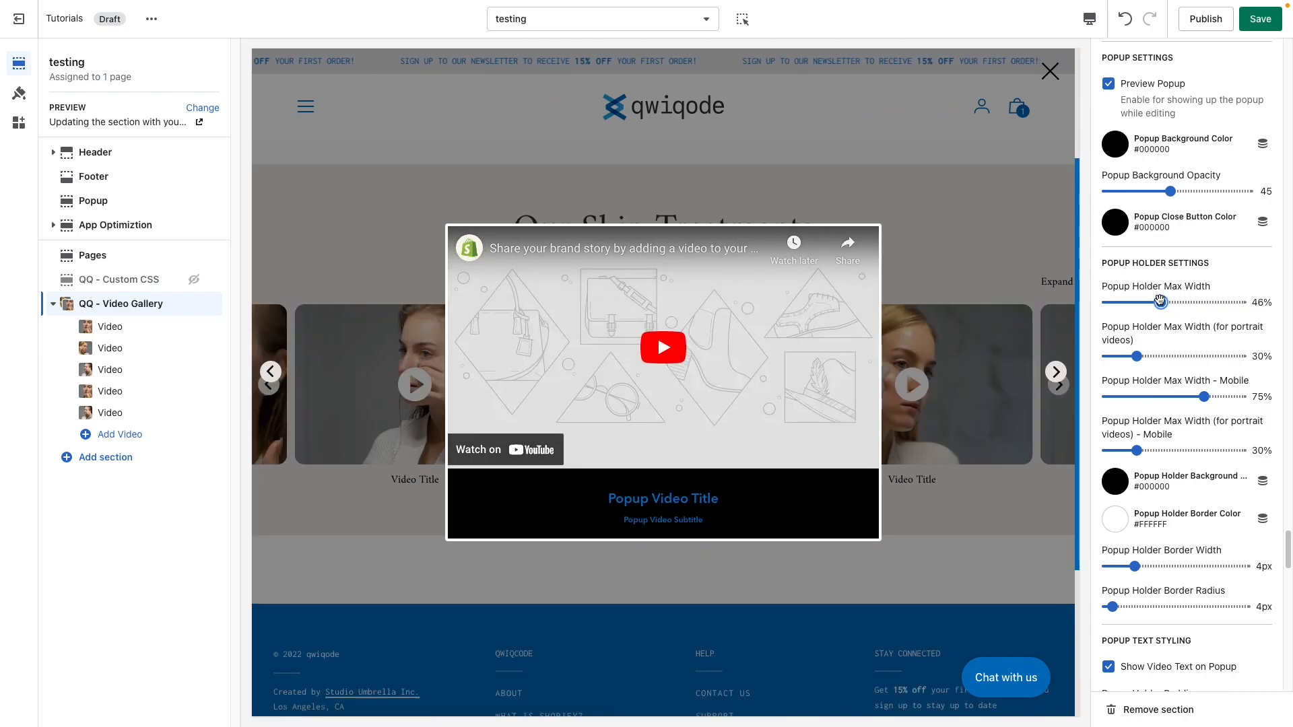
mouse_move(1185, 298)
left_mouse_down()
mouse_move(1234, 303)
mouse_move(1205, 304)
left_mouse_up()
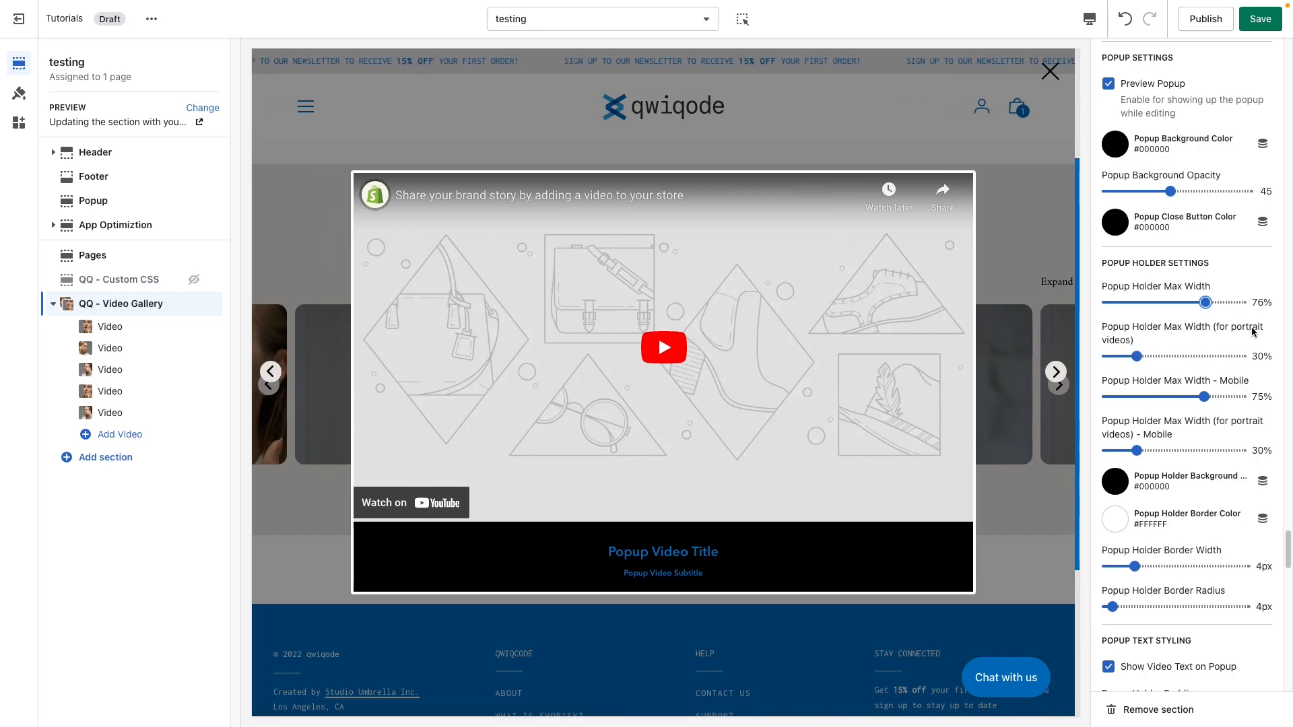
- Preview the portrait video in the popup, try 54% as the Popup Holder Max Width (for portrait videos), and settle on 31%
left_click(1054, 372)
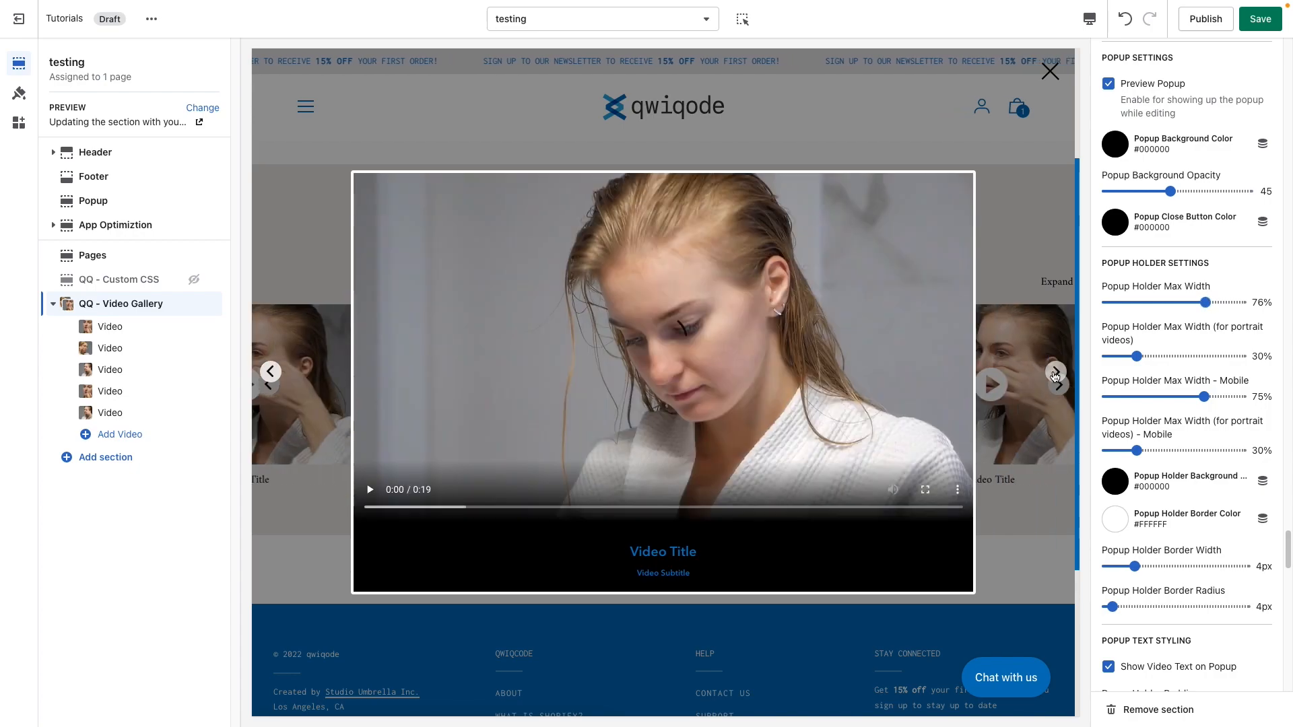
left_click(1055, 373)
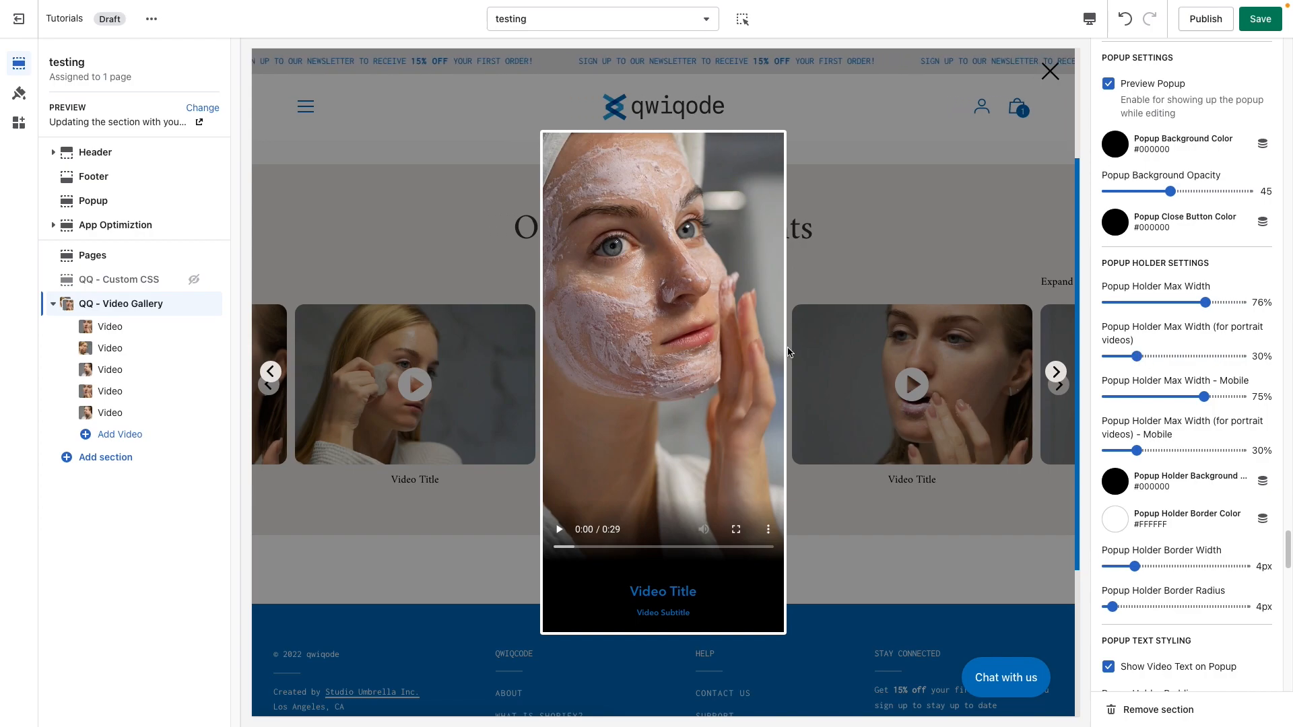
left_click_drag(1137, 356, 1172, 355)
left_click(1056, 372)
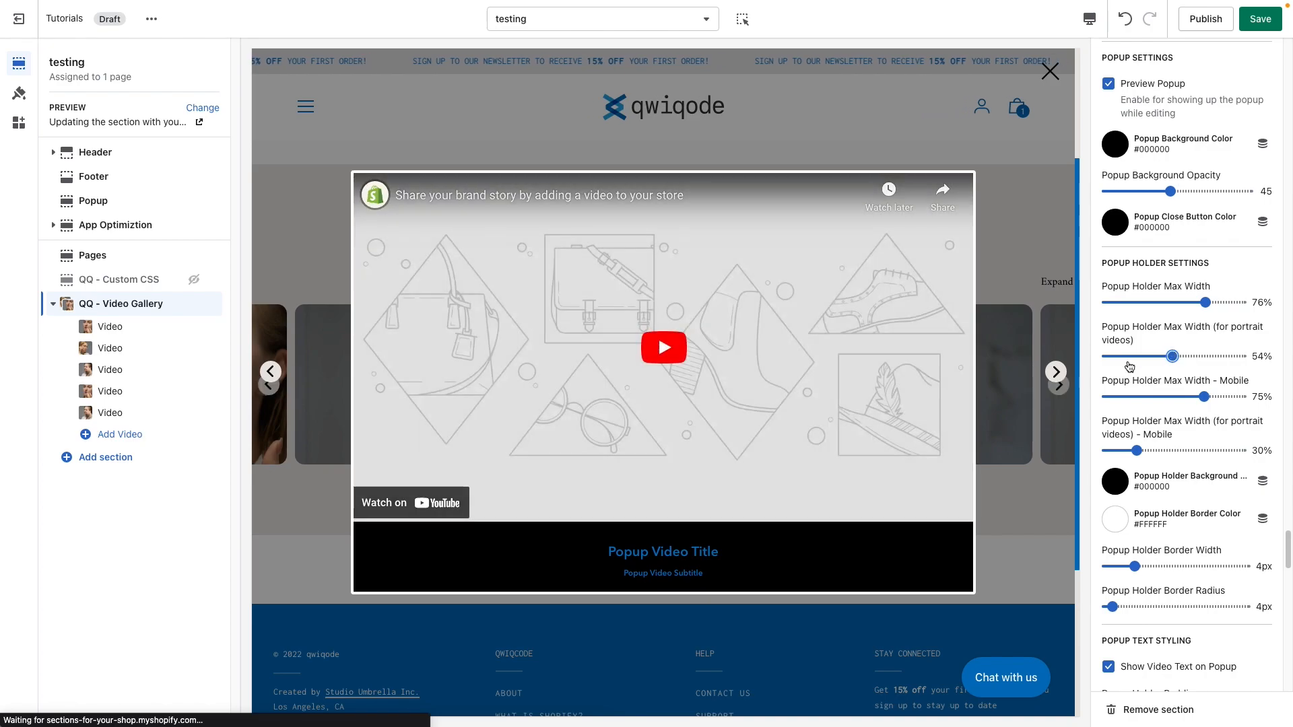
left_click(1055, 372)
left_click(1056, 372)
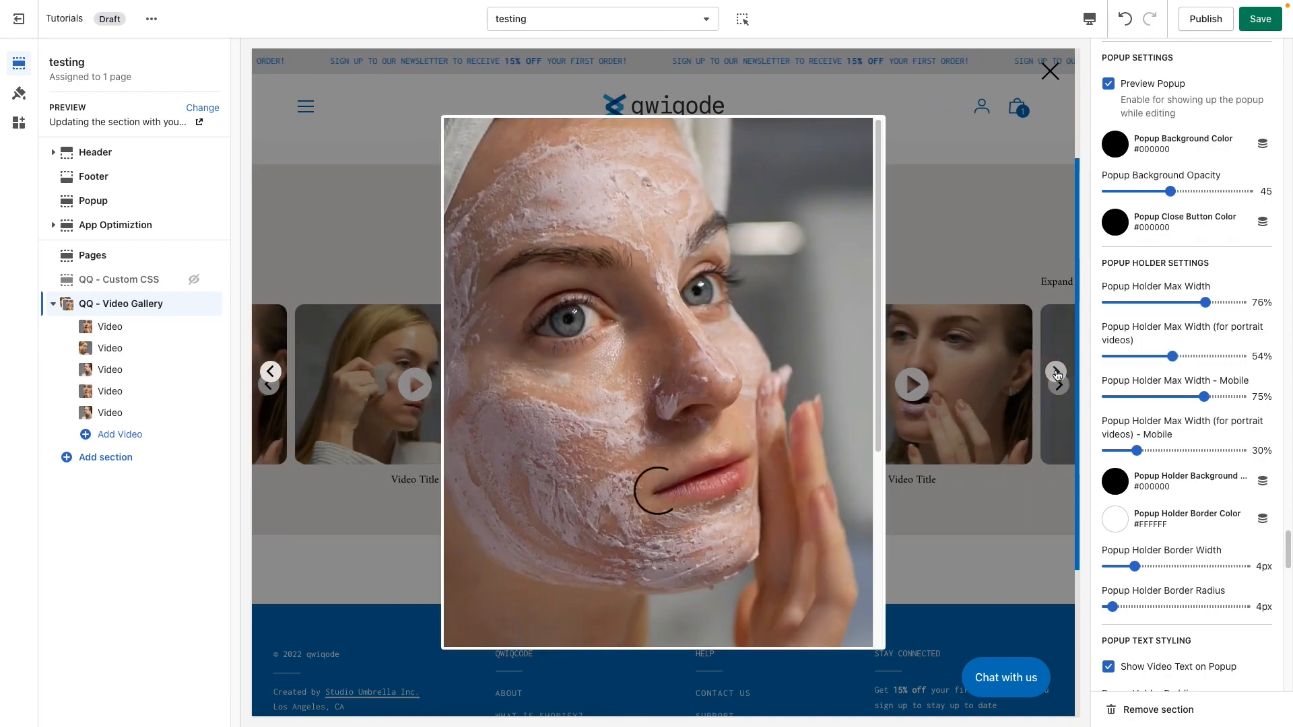
scroll(678, 485, "down", 5)
scroll(678, 485, "up", 5)
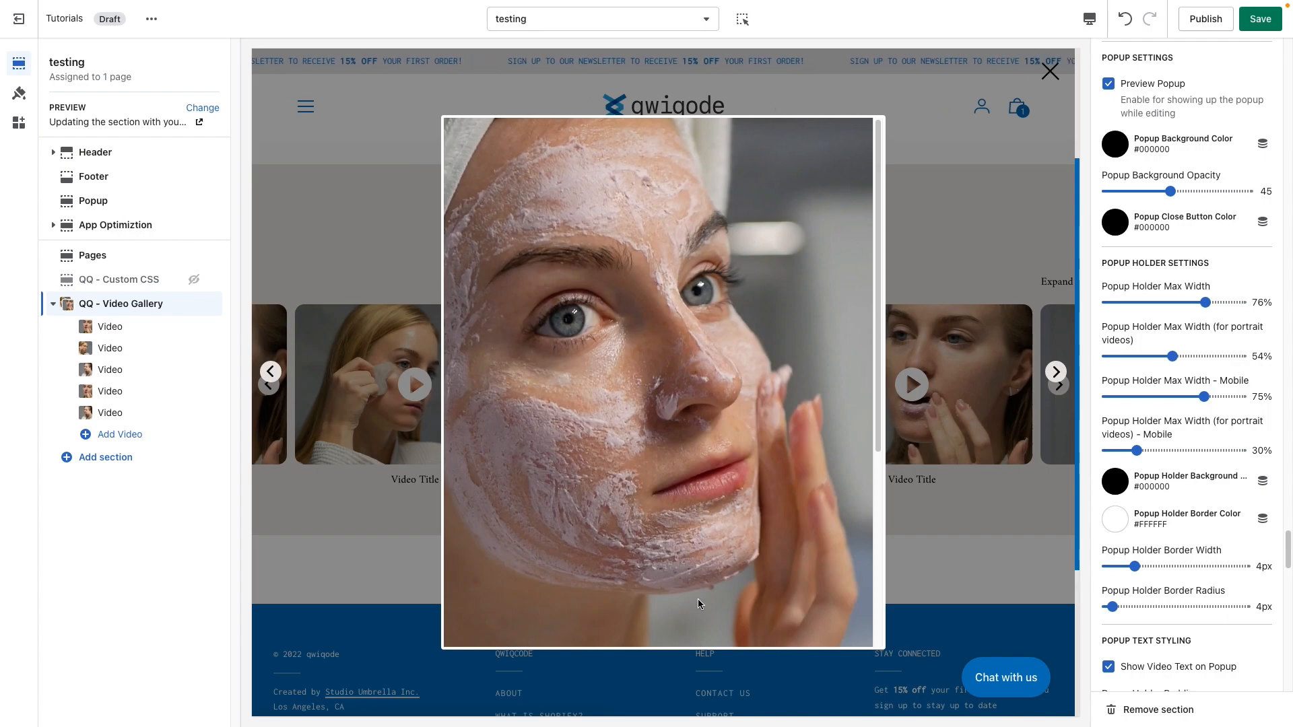
left_click_drag(1172, 356, 1138, 355)
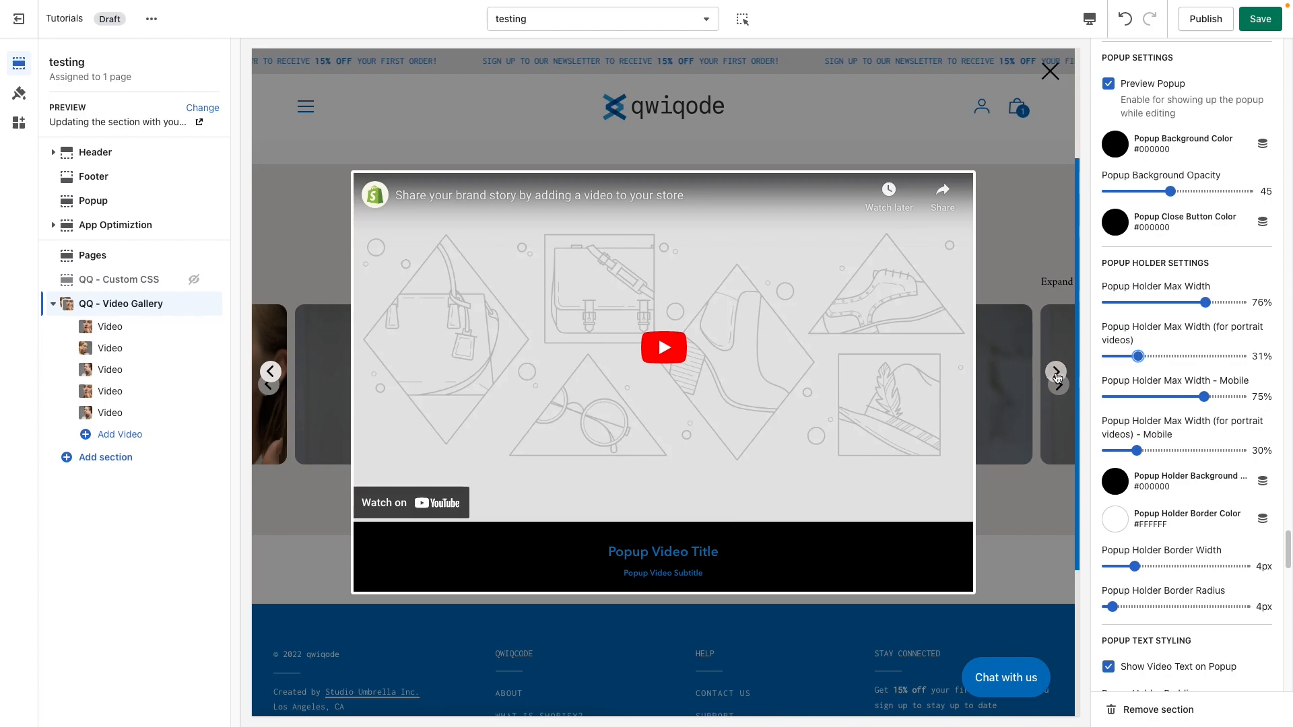
left_click(1056, 372)
left_click(1056, 371)
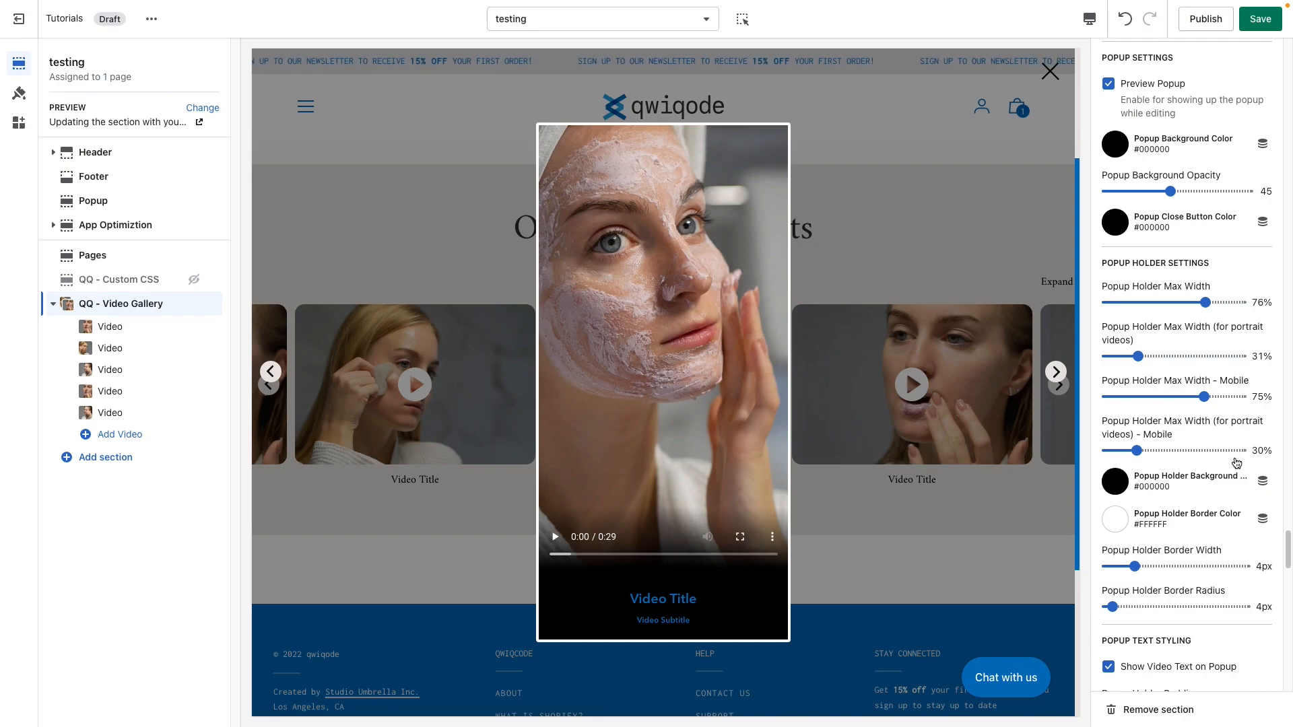
- Set the Popup Holder Background Color to #EAE6E3
scroll(1178, 485, "down", 3)
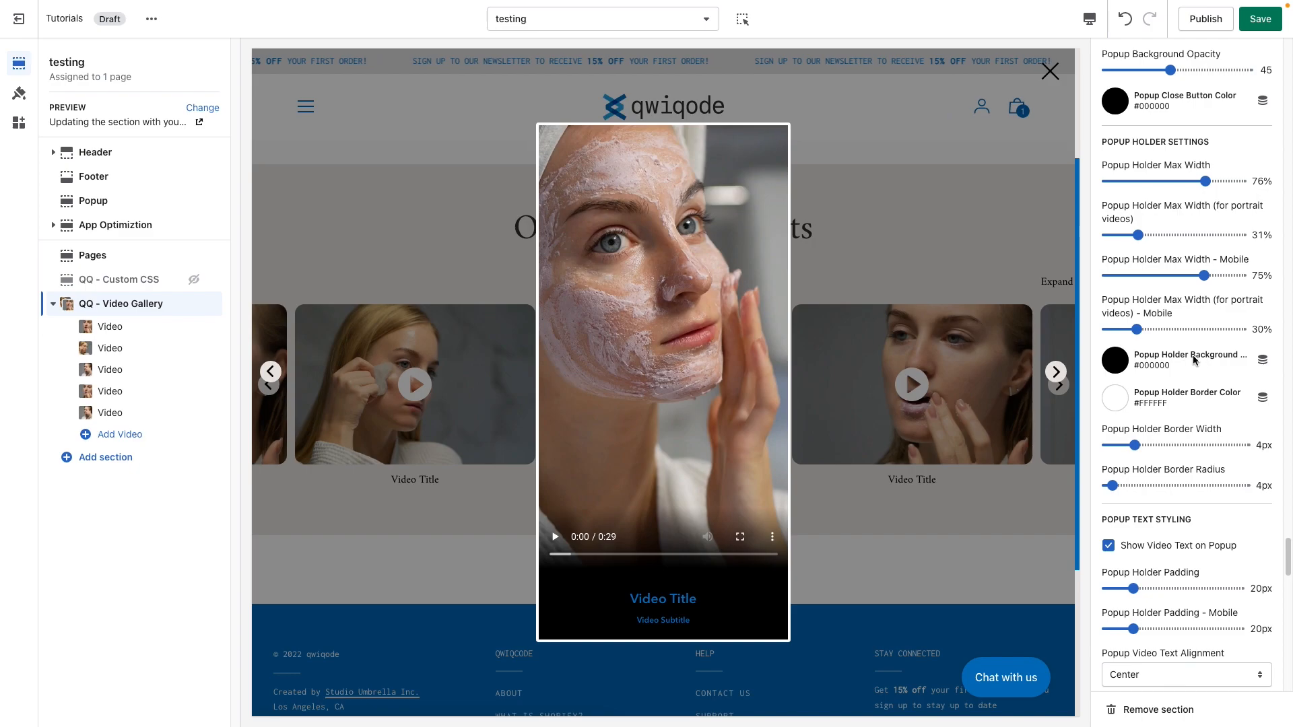
left_click(1116, 361)
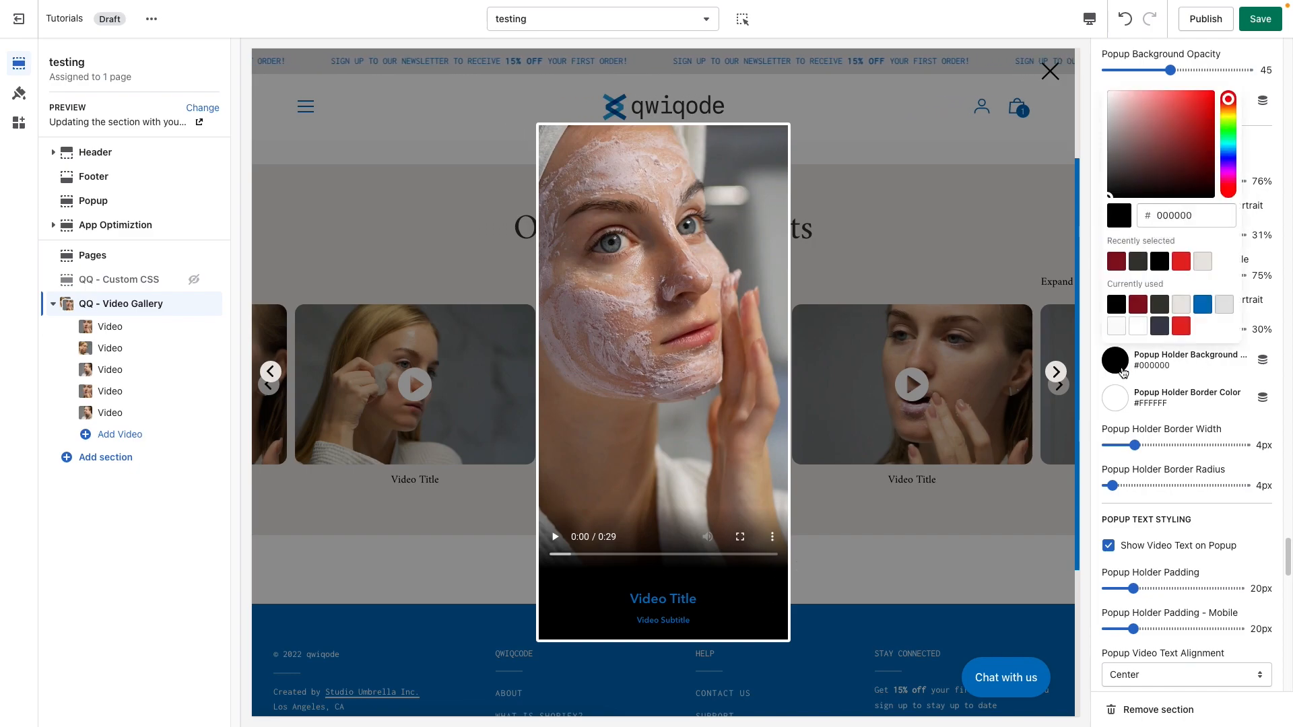
left_click(1175, 311)
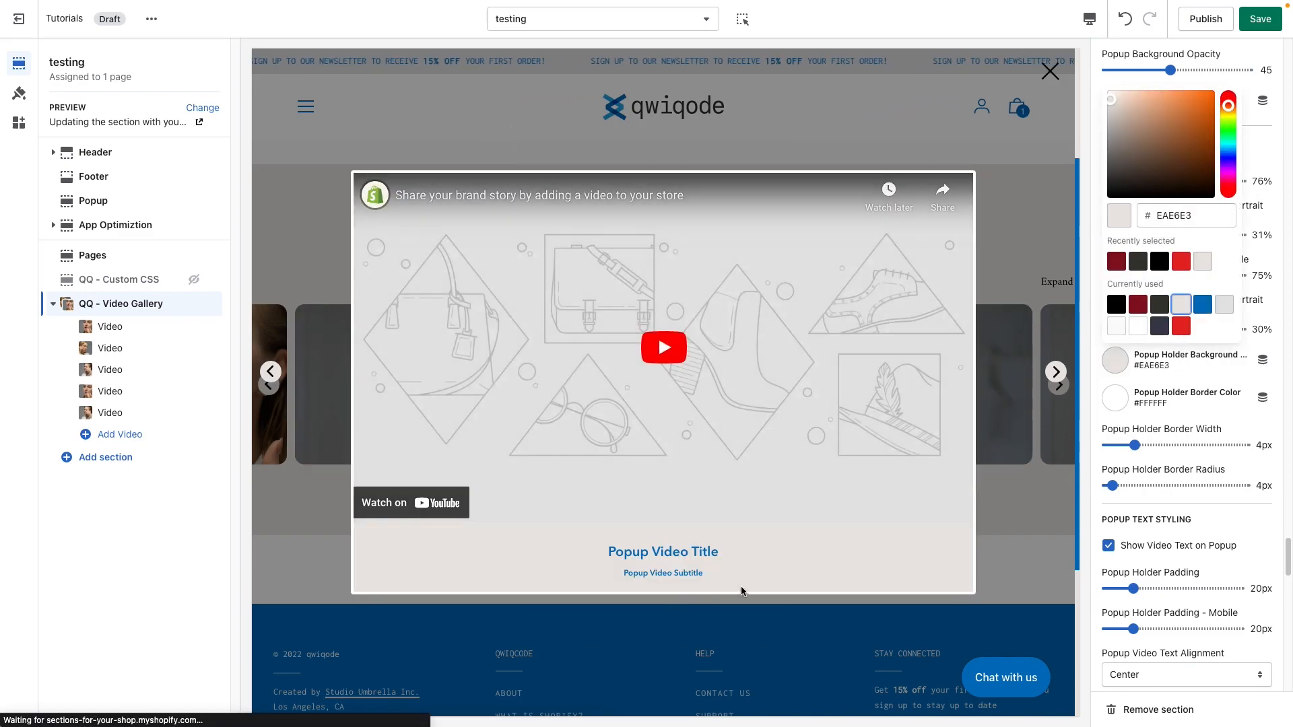
left_click(1227, 419)
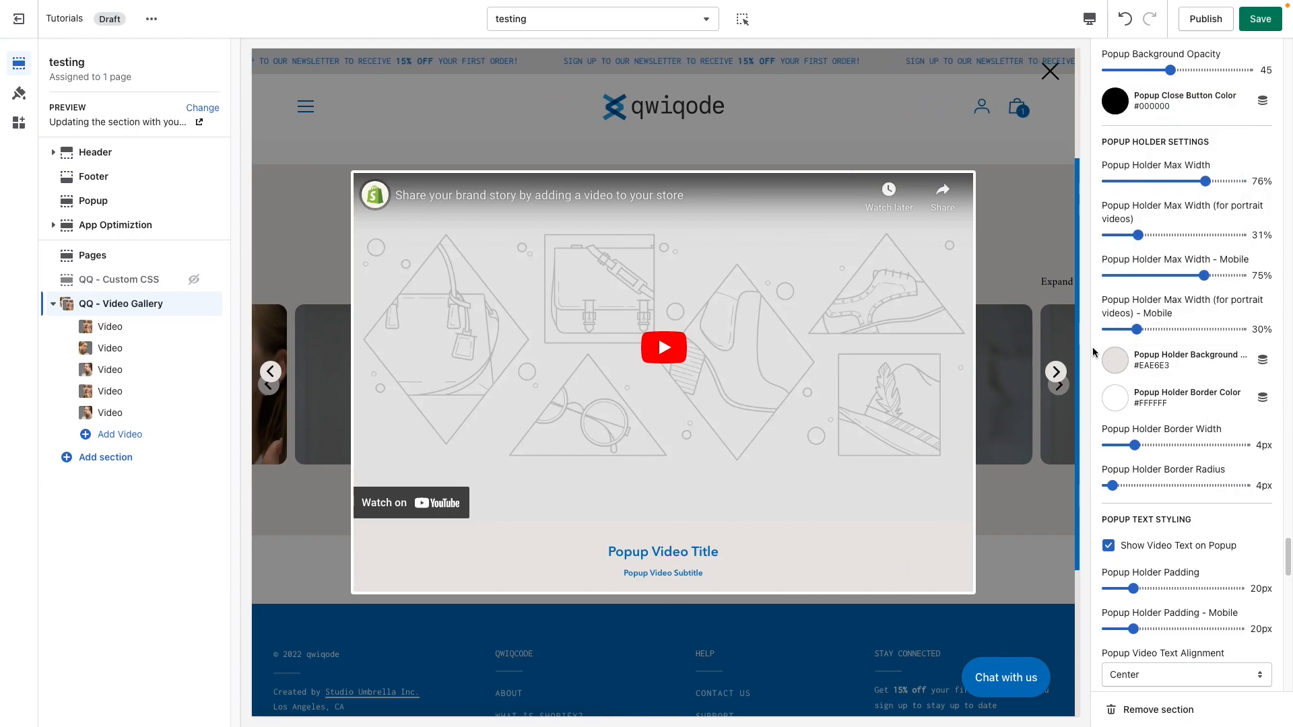
- Set the Popup Holder Border Width to 0px and the Popup Holder Border Radius to 11px
left_click_drag(1135, 445, 1107, 446)
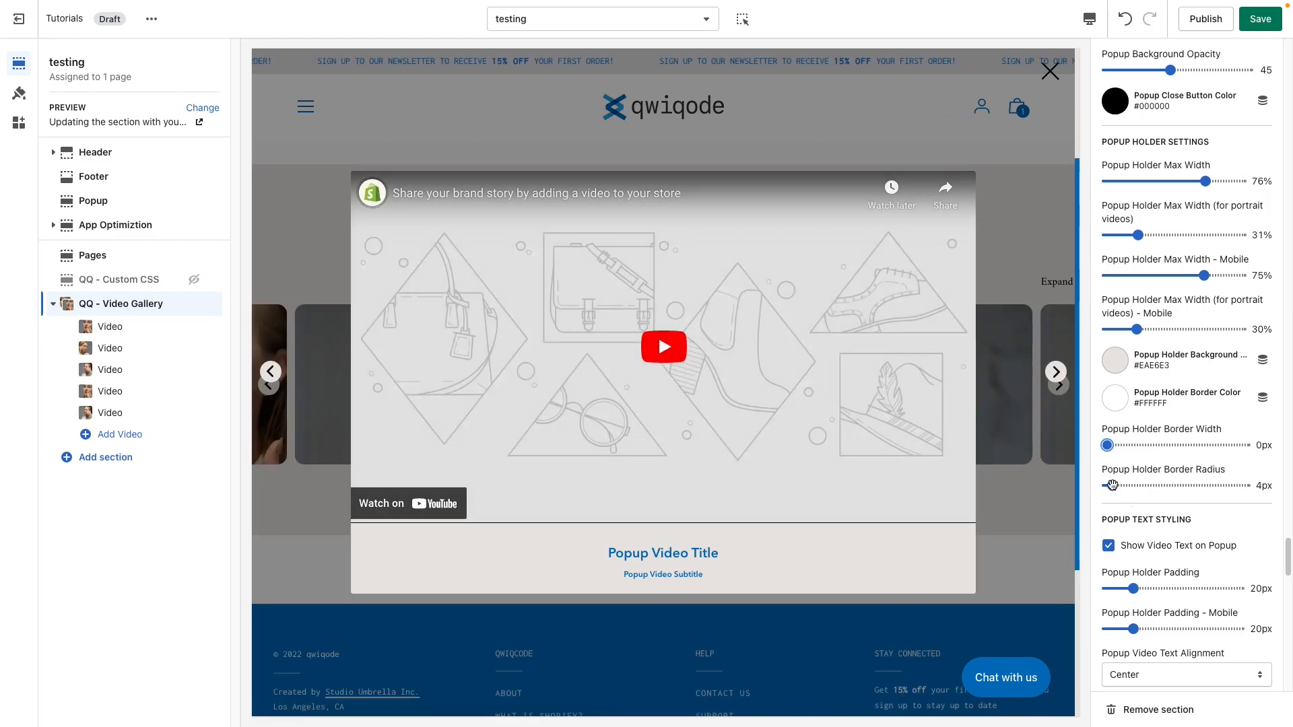
left_click_drag(1112, 486, 1122, 486)
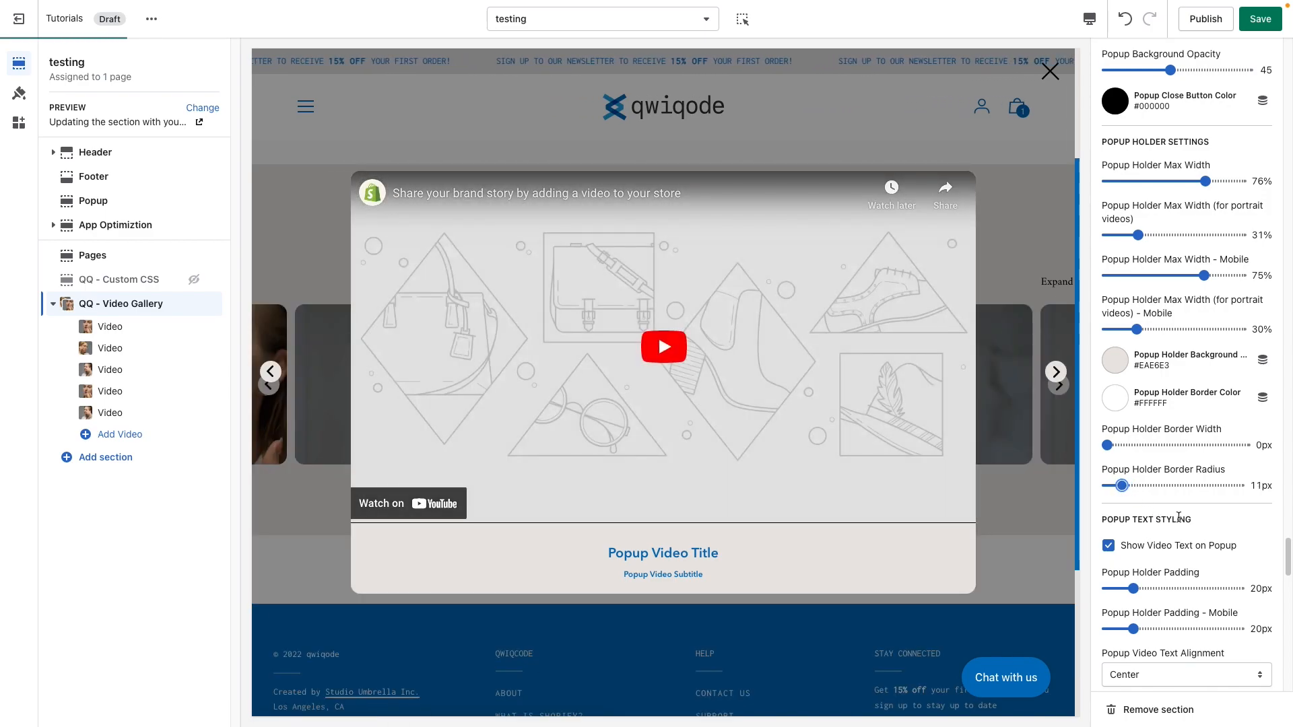
- Turn off Show Video Text on Popup to preview the popup without text, and turn it back on
scroll(1195, 518, "down", 1)
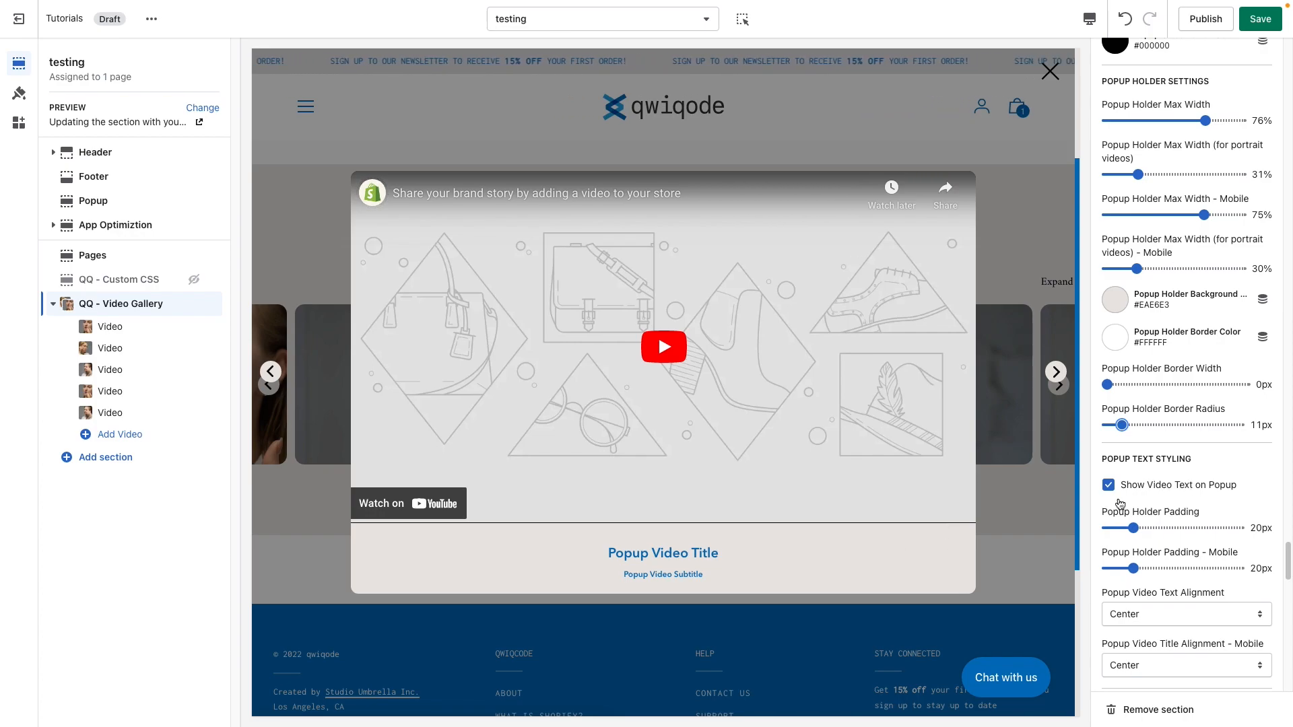
left_click(1150, 489)
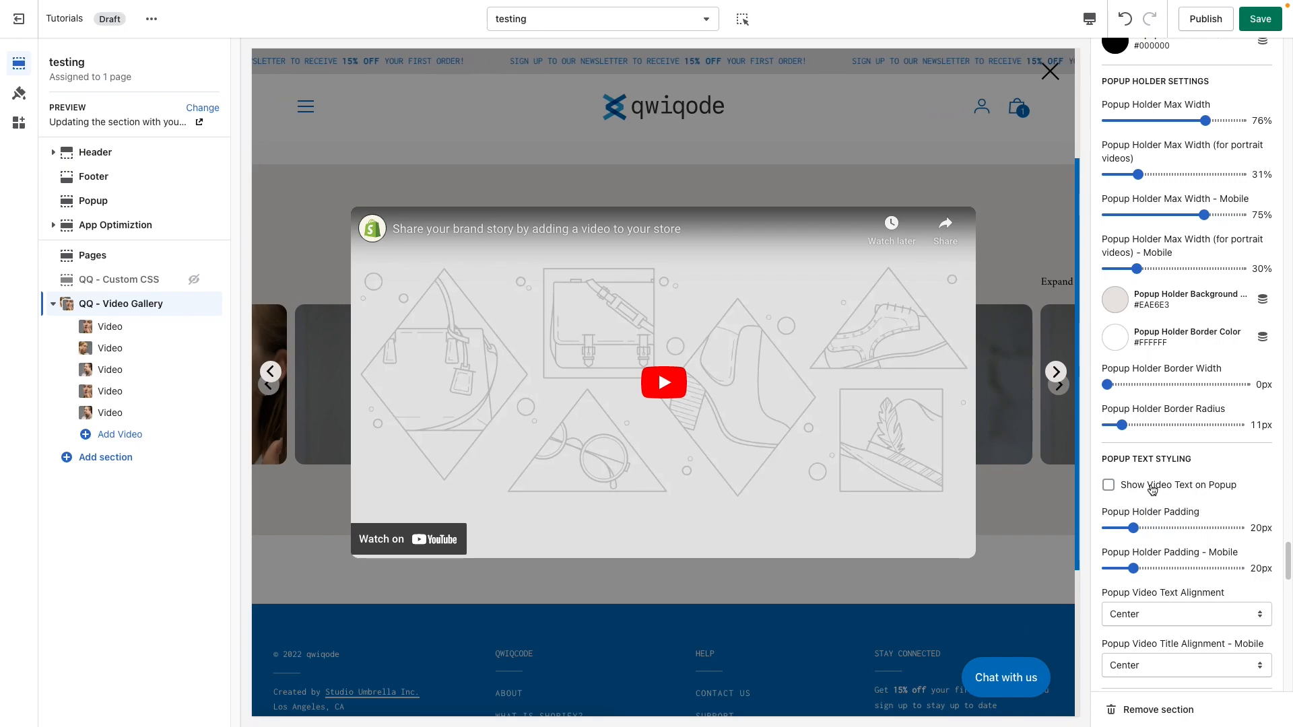
left_click(1152, 488)
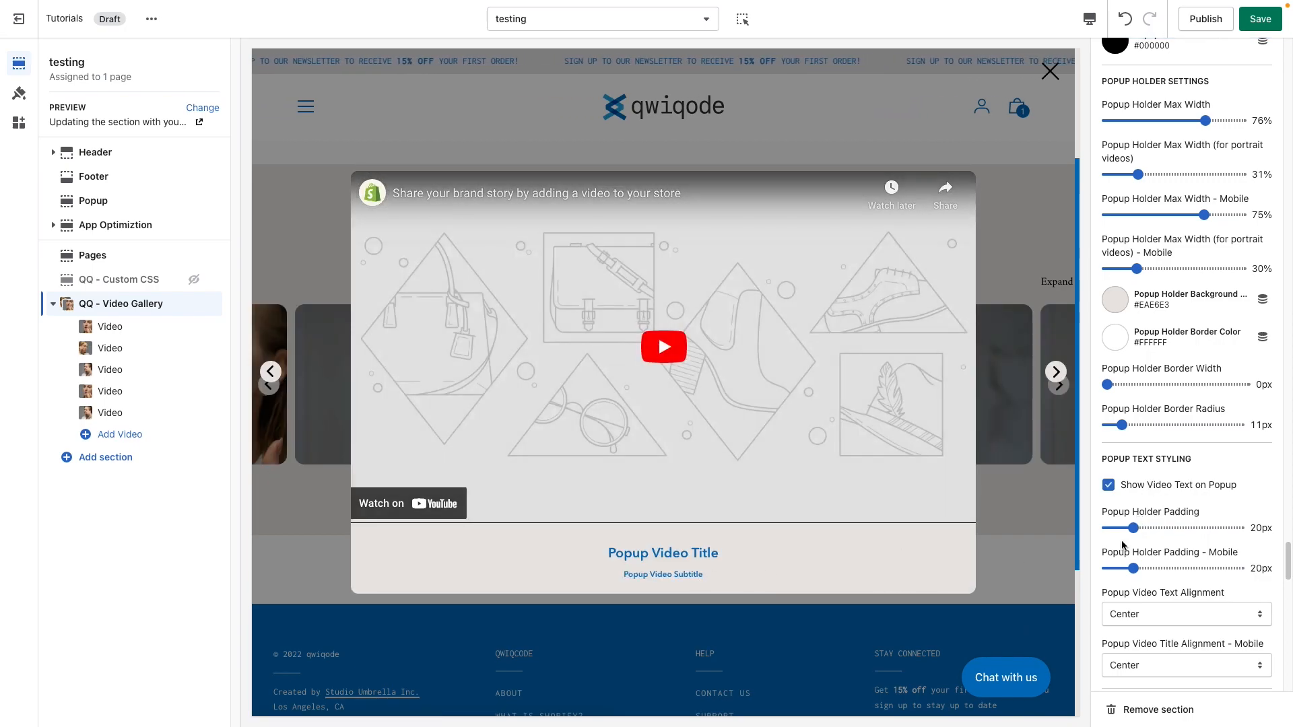
- Set the Popup Holder Padding to 23px
scroll(1121, 544, "down", 2)
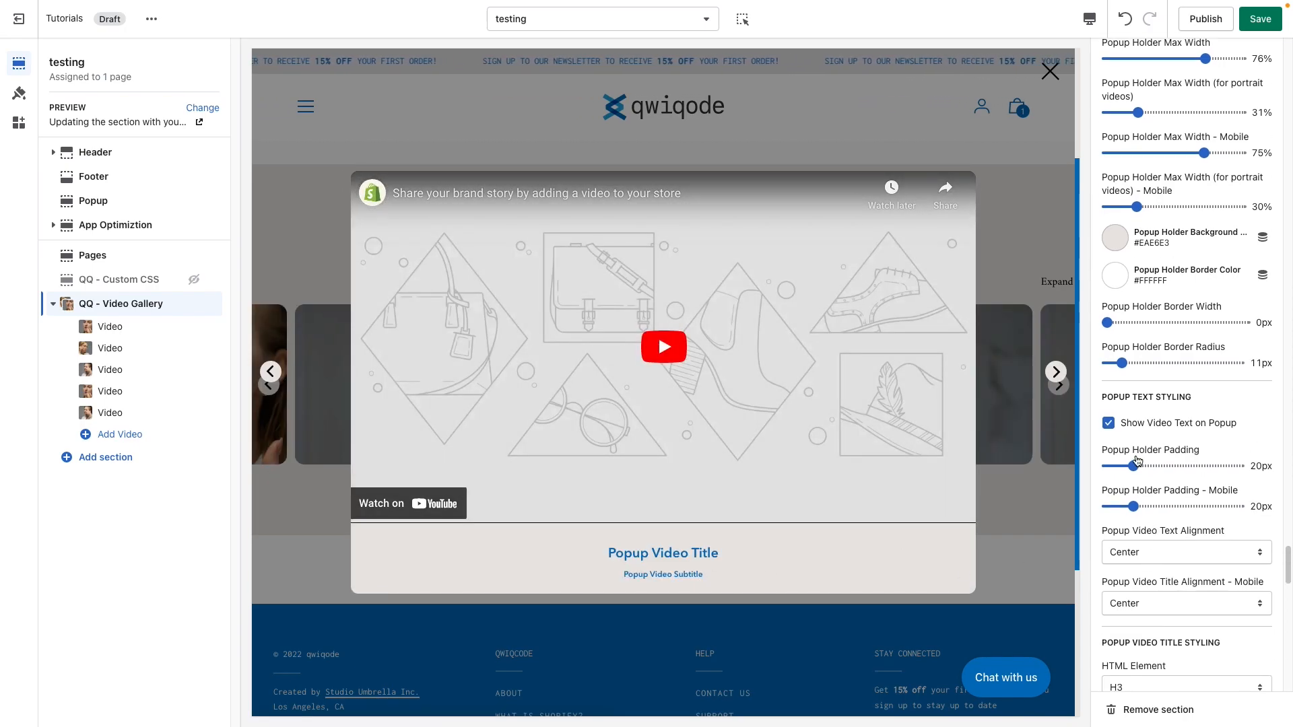
left_click_drag(1172, 467, 1137, 462)
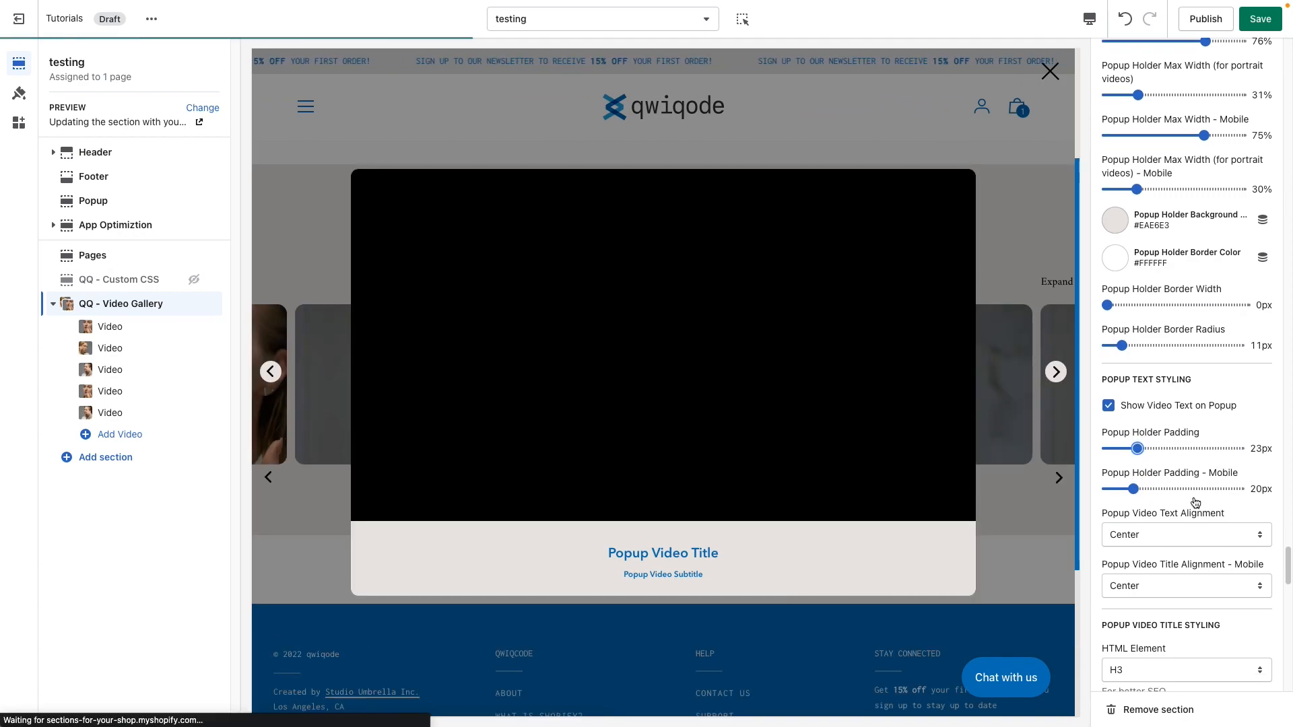
- Try Left as the Popup Video Text Alignment and restore Center
scroll(1202, 498, "down", 2)
left_click(1159, 487)
left_click(1145, 469)
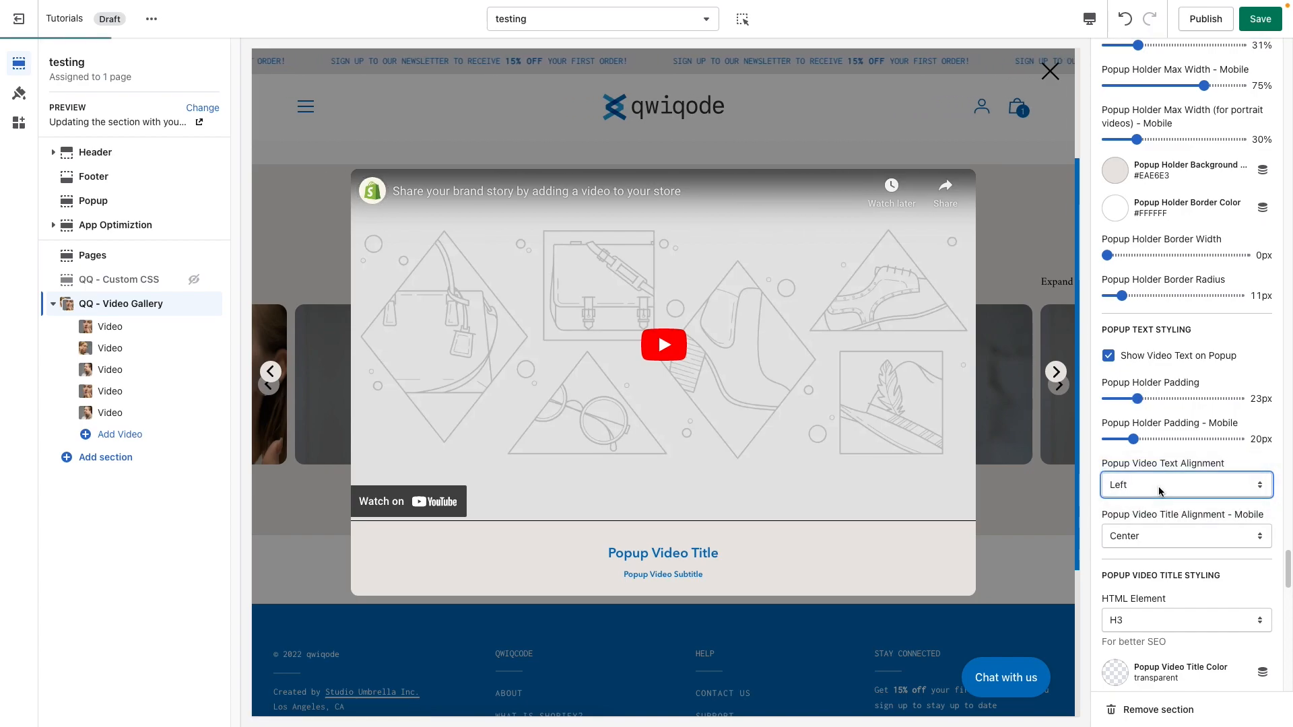
left_click(1160, 486)
left_click(1161, 499)
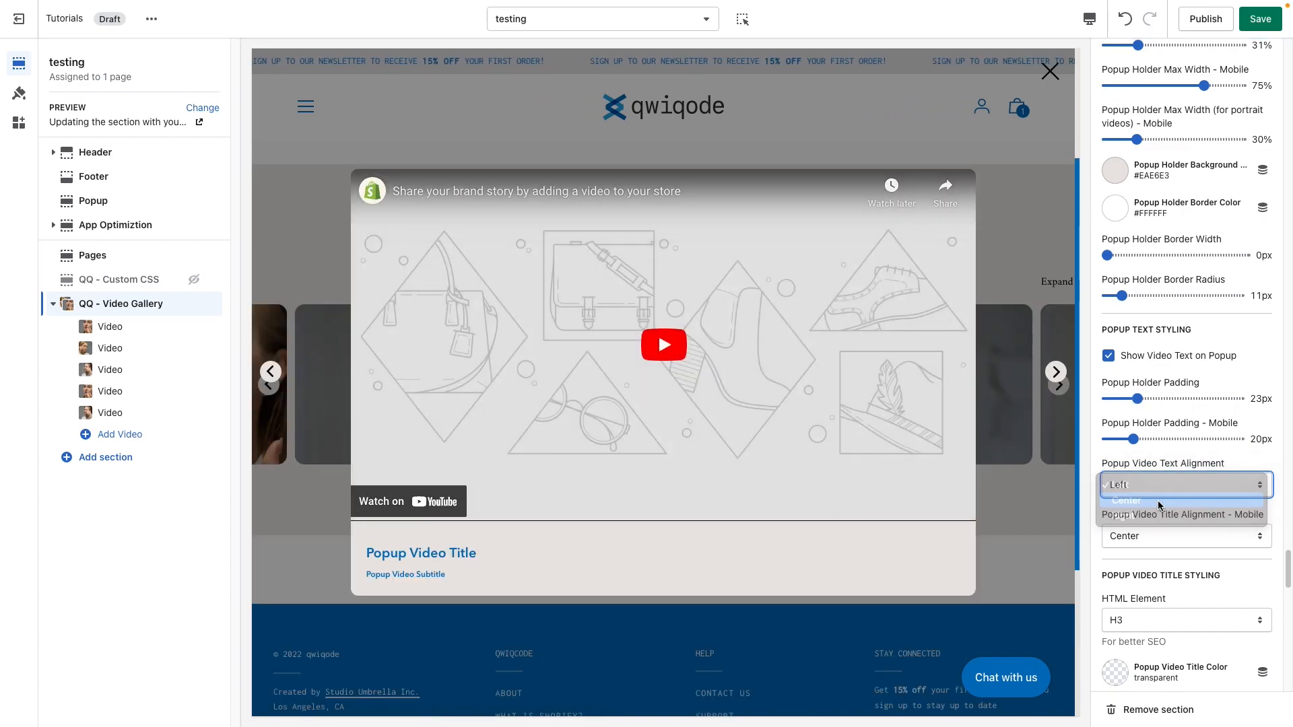
- Set the Popup Video Title Color to #000000
scroll(1188, 564, "down", 5)
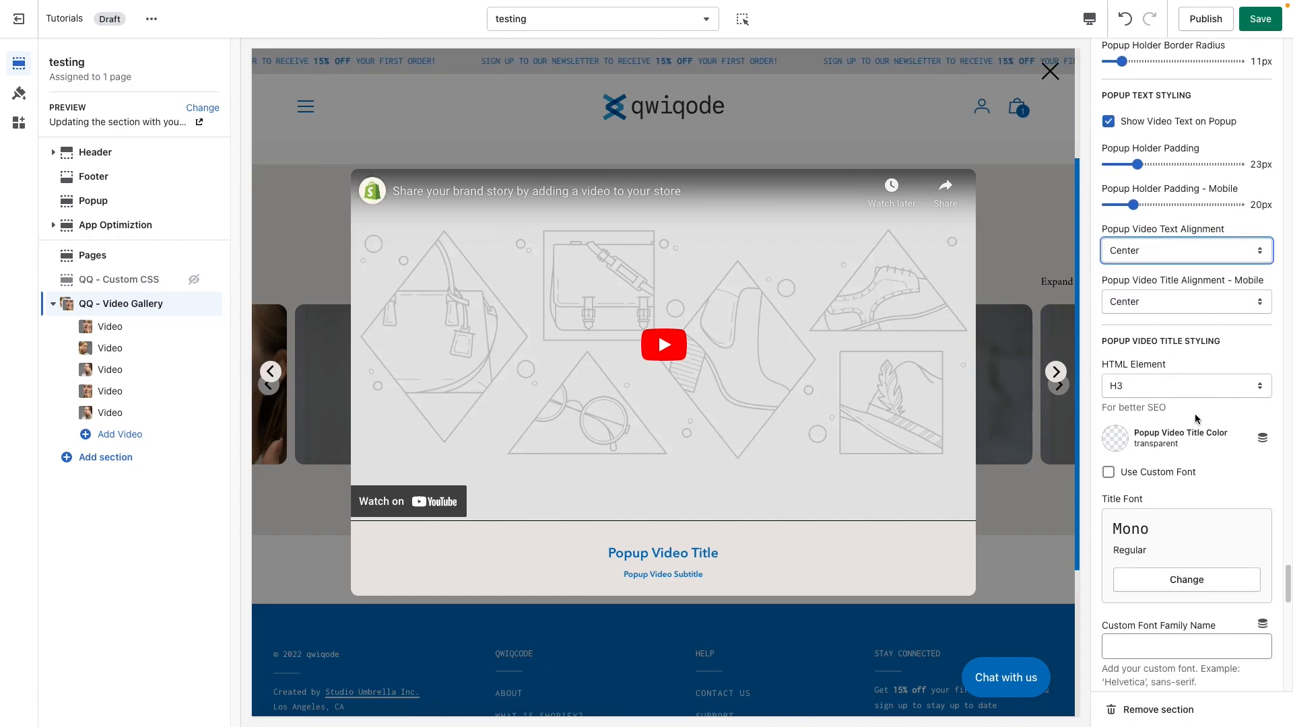
mouse_move(603, 559)
left_mouse_down()
mouse_move(736, 563)
mouse_move(614, 553)
left_mouse_up()
left_click(701, 560)
left_click(615, 554)
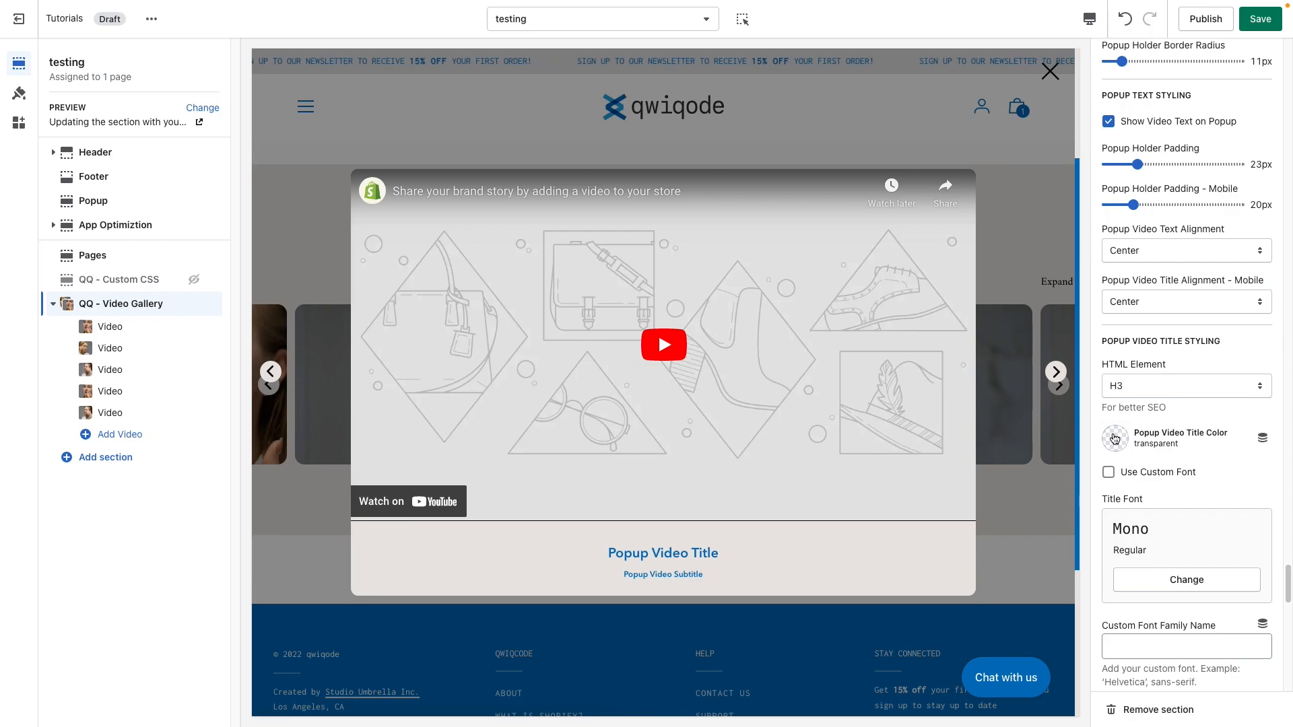
left_click(1118, 441)
left_click(1160, 338)
- Enable Use Custom Font for the popup video title and choose Amiri as its Title Font
left_click(1171, 473)
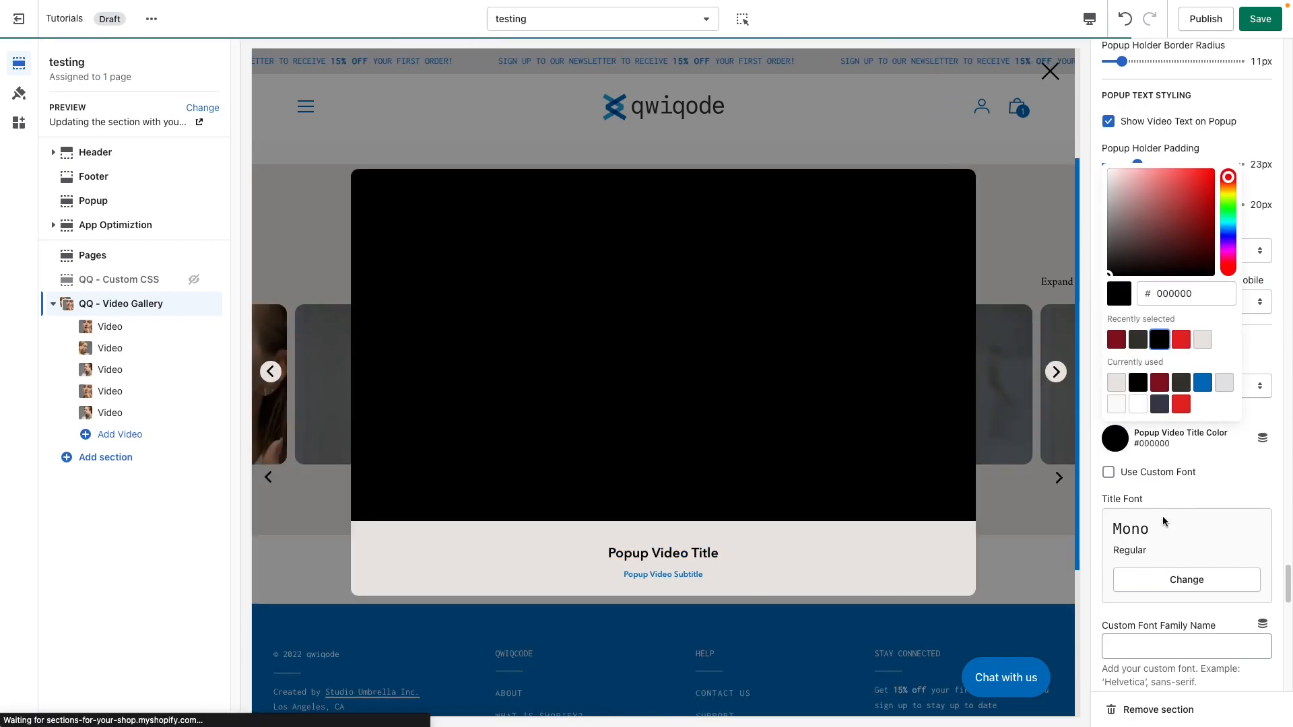
left_click(1178, 590)
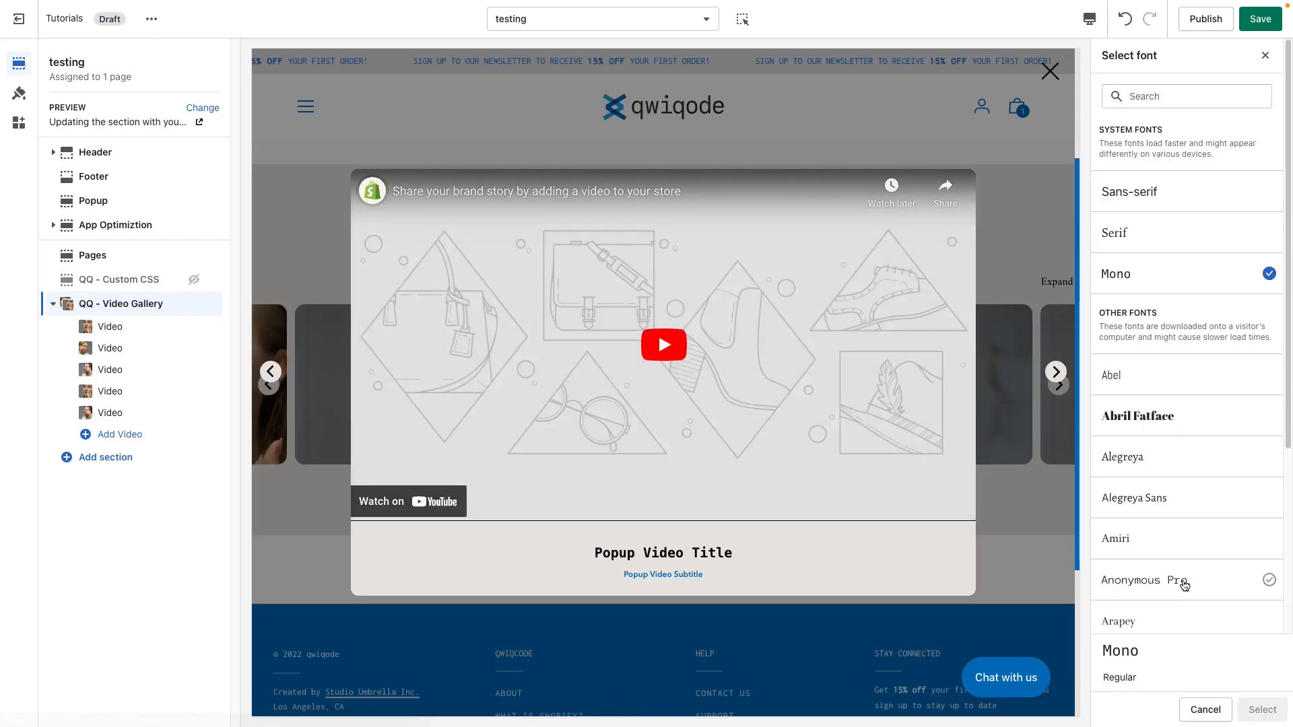
left_click(1239, 539)
left_click(1256, 714)
- Set the popup video title's Font Weight to 400 (Regular) and its font size to 31px
scroll(1183, 609, "down", 3)
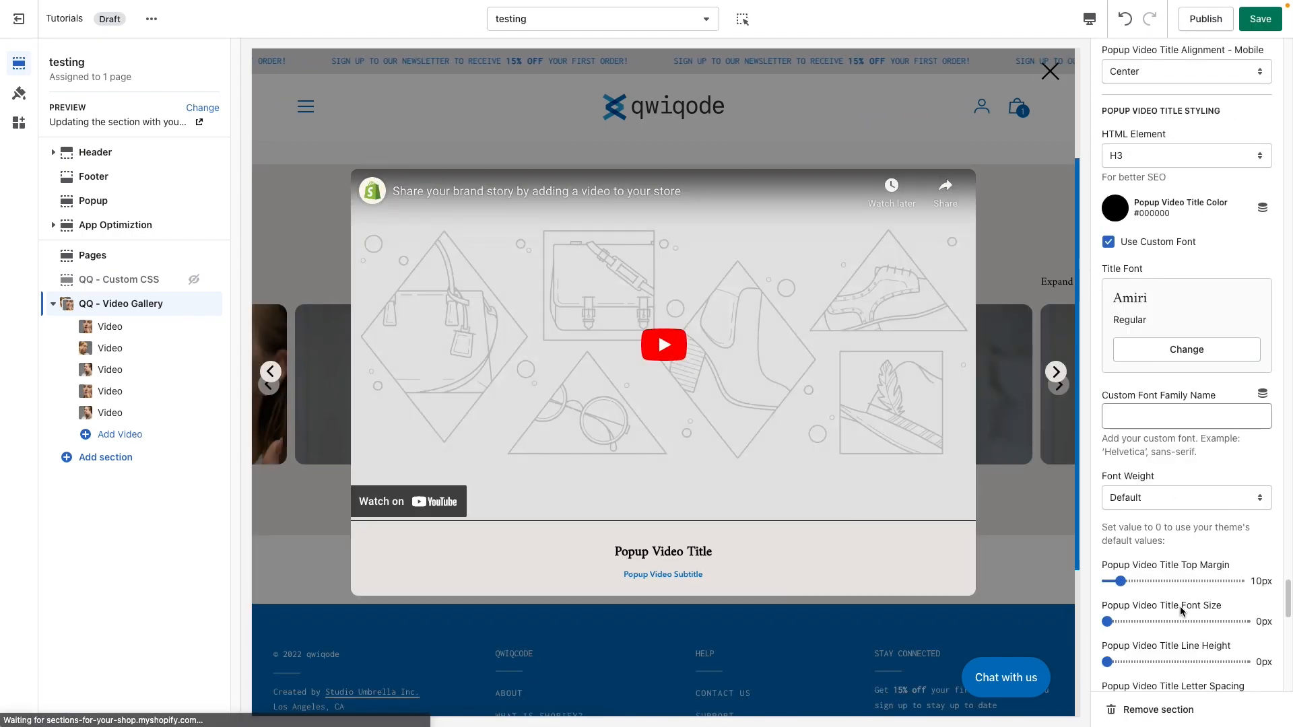
left_click(1147, 482)
left_click(1145, 542)
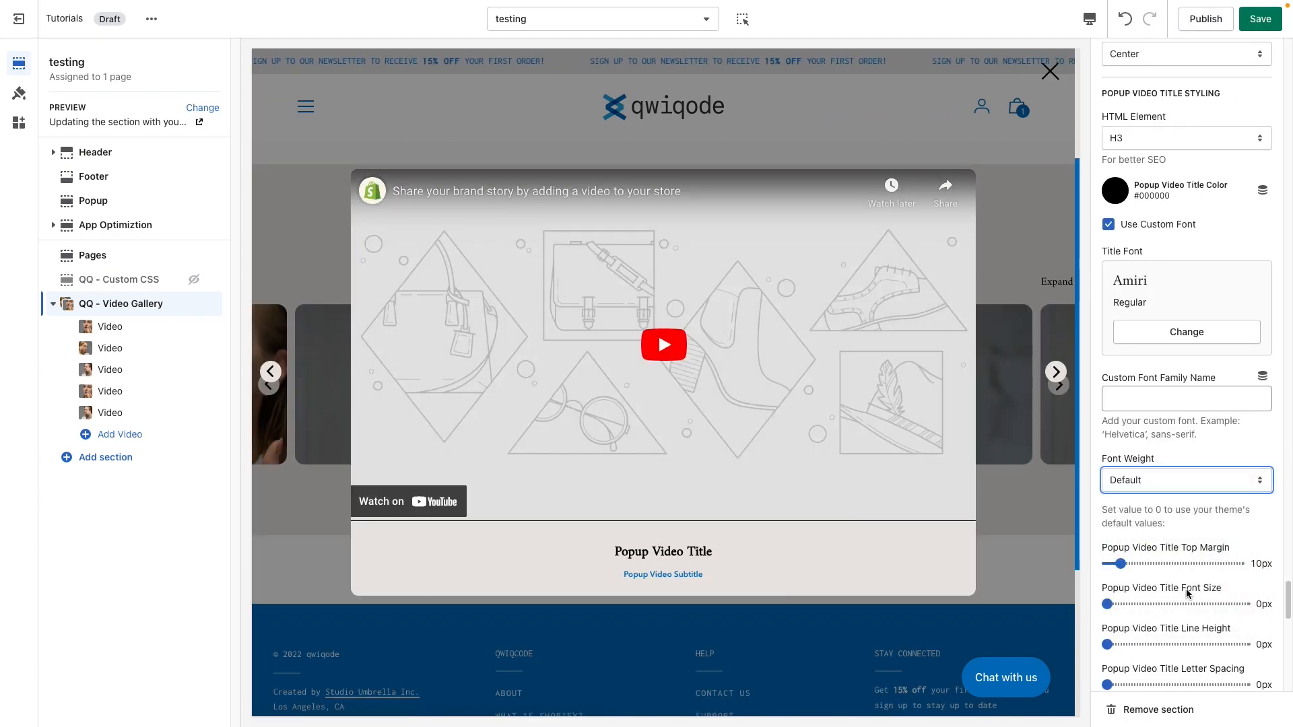
scroll(1186, 588, "down", 1)
left_click(1132, 545)
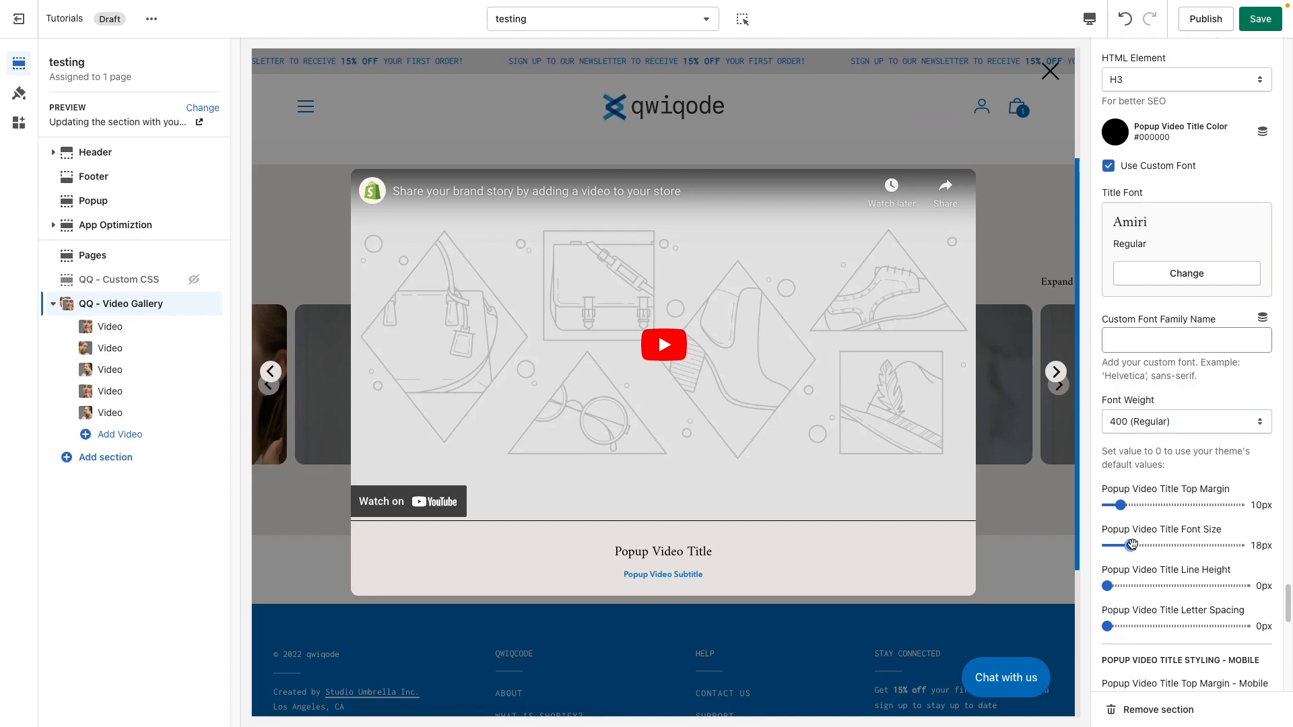
left_click_drag(1132, 545, 1148, 545)
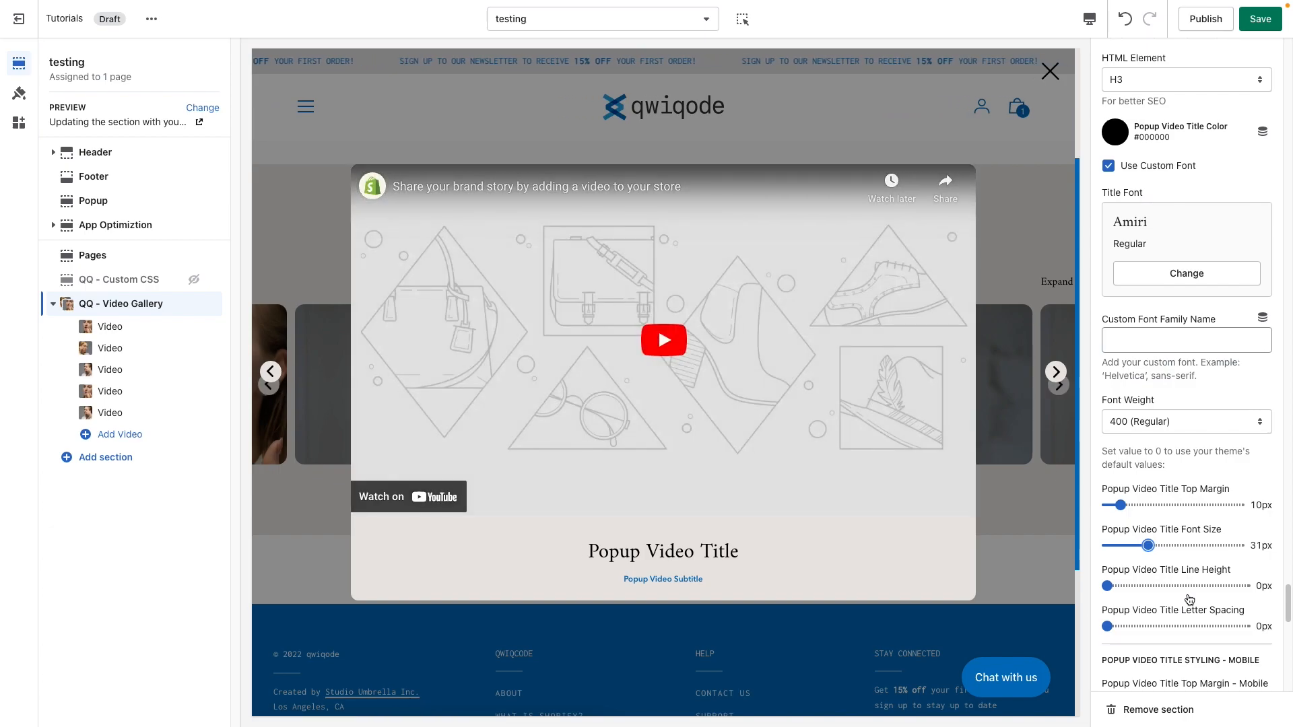
- Set the Popup Video Subtitle Color to #000000
scroll(1189, 600, "down", 2)
scroll(1189, 600, "down", 5)
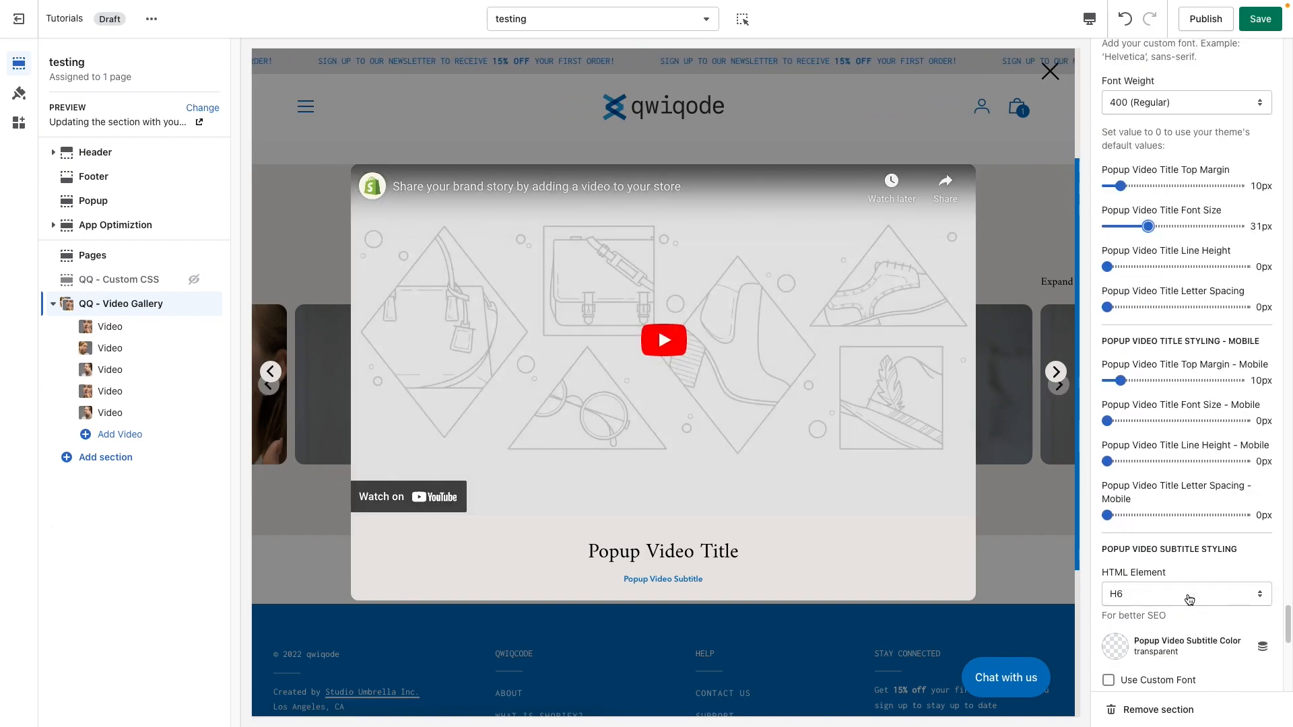
scroll(1189, 599, "down", 1)
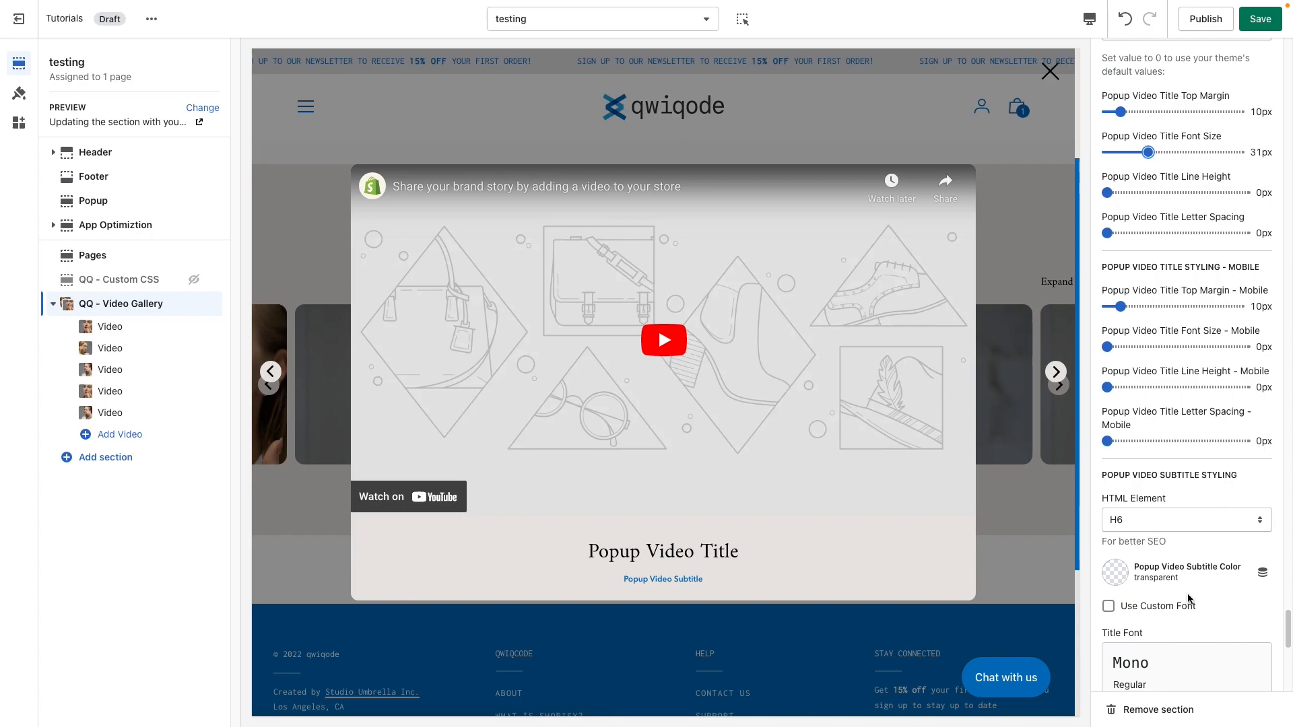
scroll(1189, 599, "down", 1)
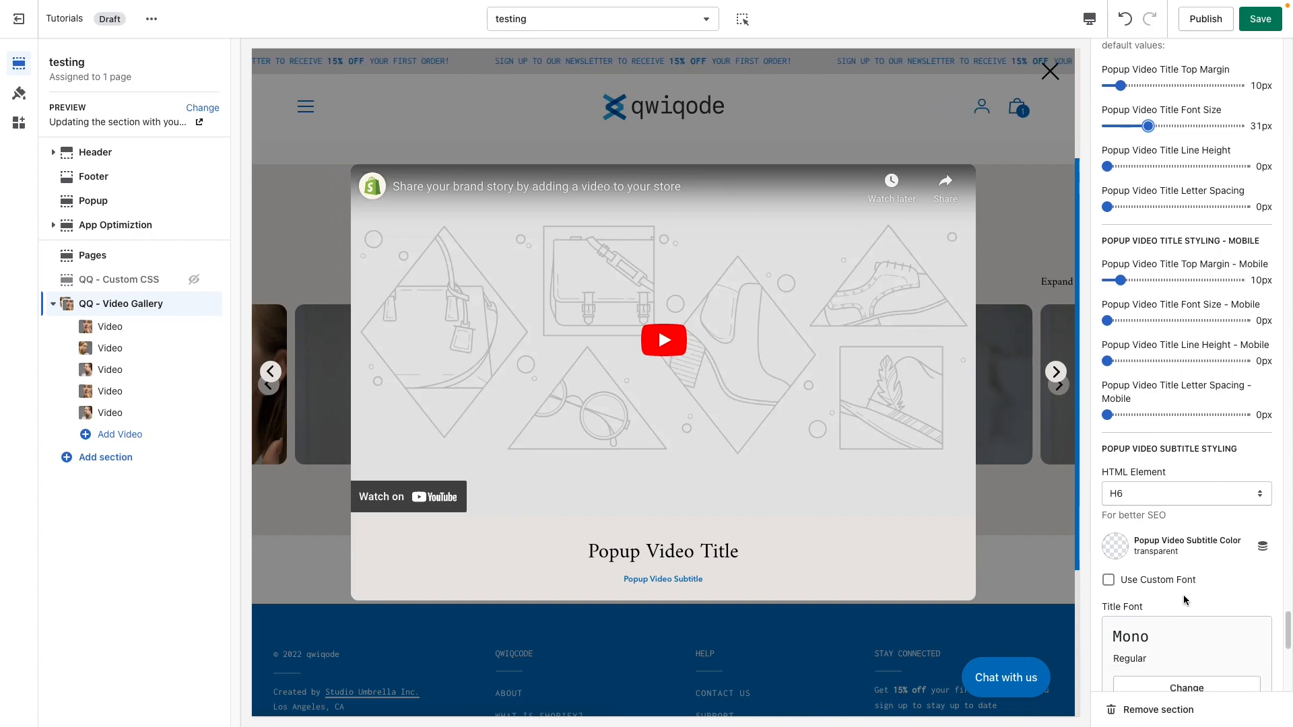
scroll(1183, 595, "down", 1)
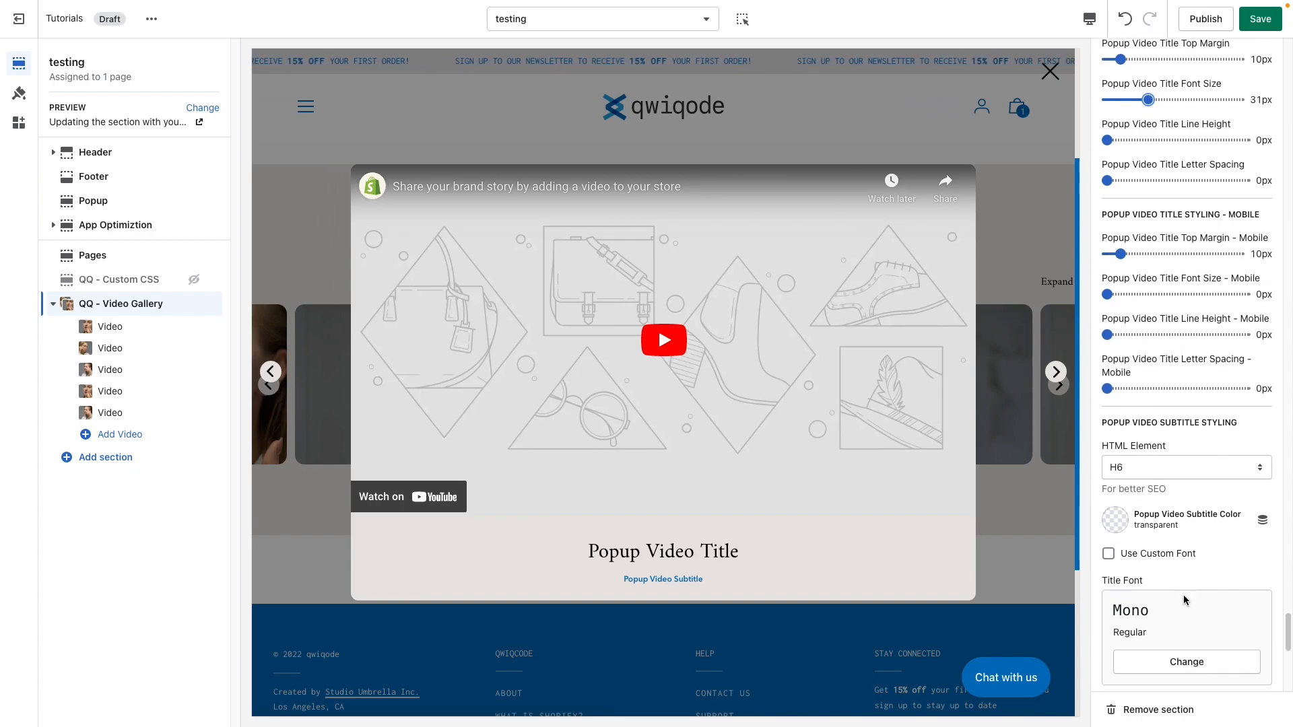
left_click(1115, 525)
left_click(1115, 465)
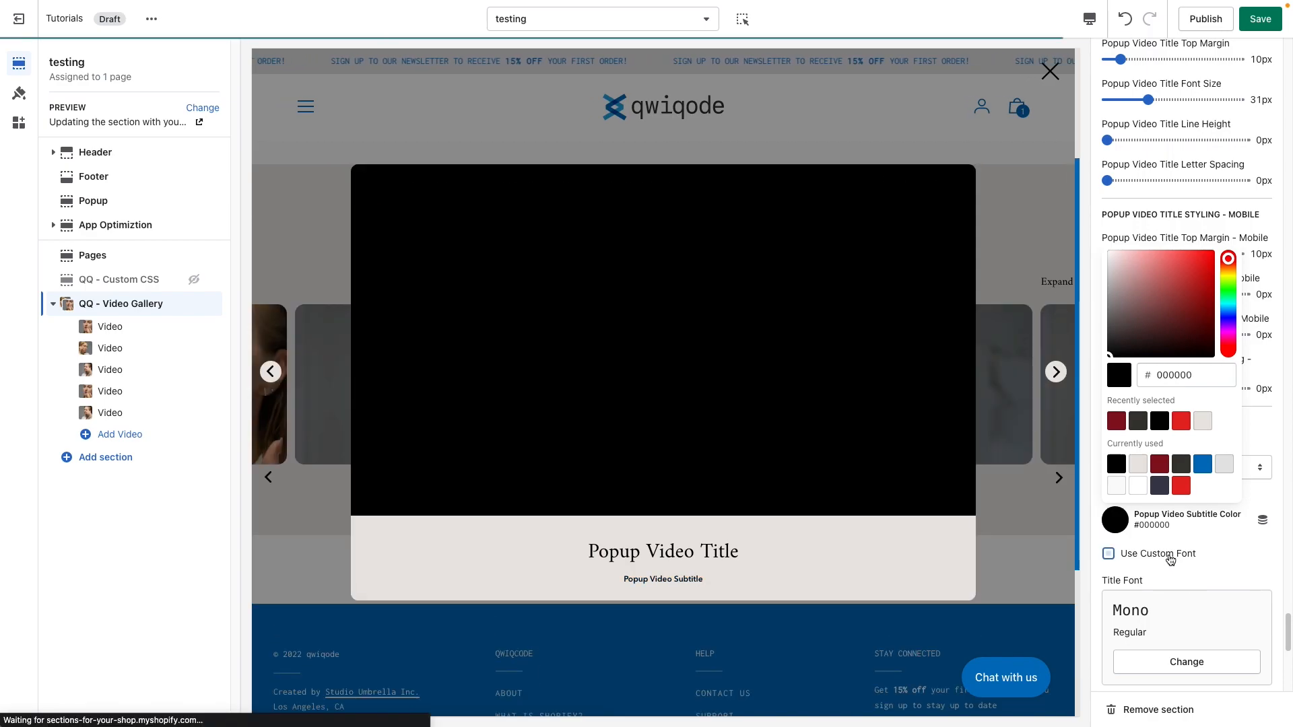
- Enable Use Custom Font for the popup video subtitle and choose Amiri as its font
left_click(1186, 662)
left_click(1190, 540)
left_click(1245, 707)
- Change the Font Weight of the popup video subtitle
scroll(1166, 627, "down", 5)
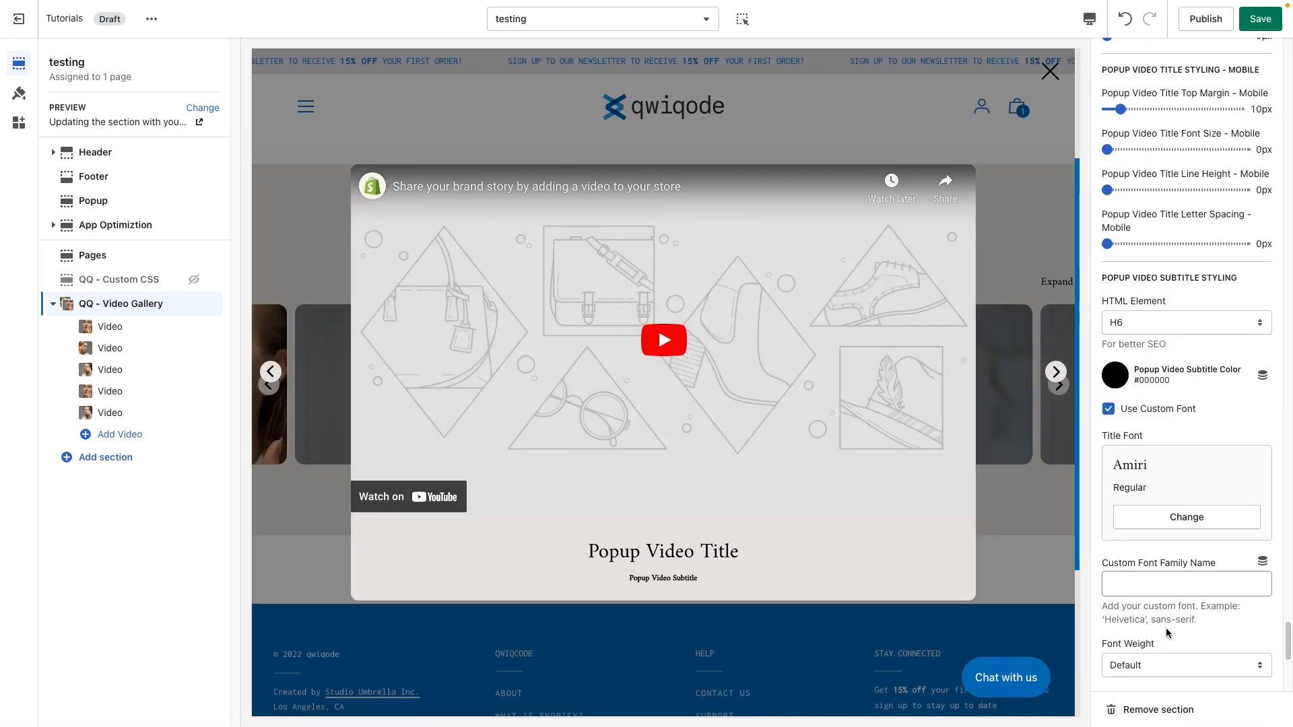
left_click(1156, 580)
left_click(1158, 641)
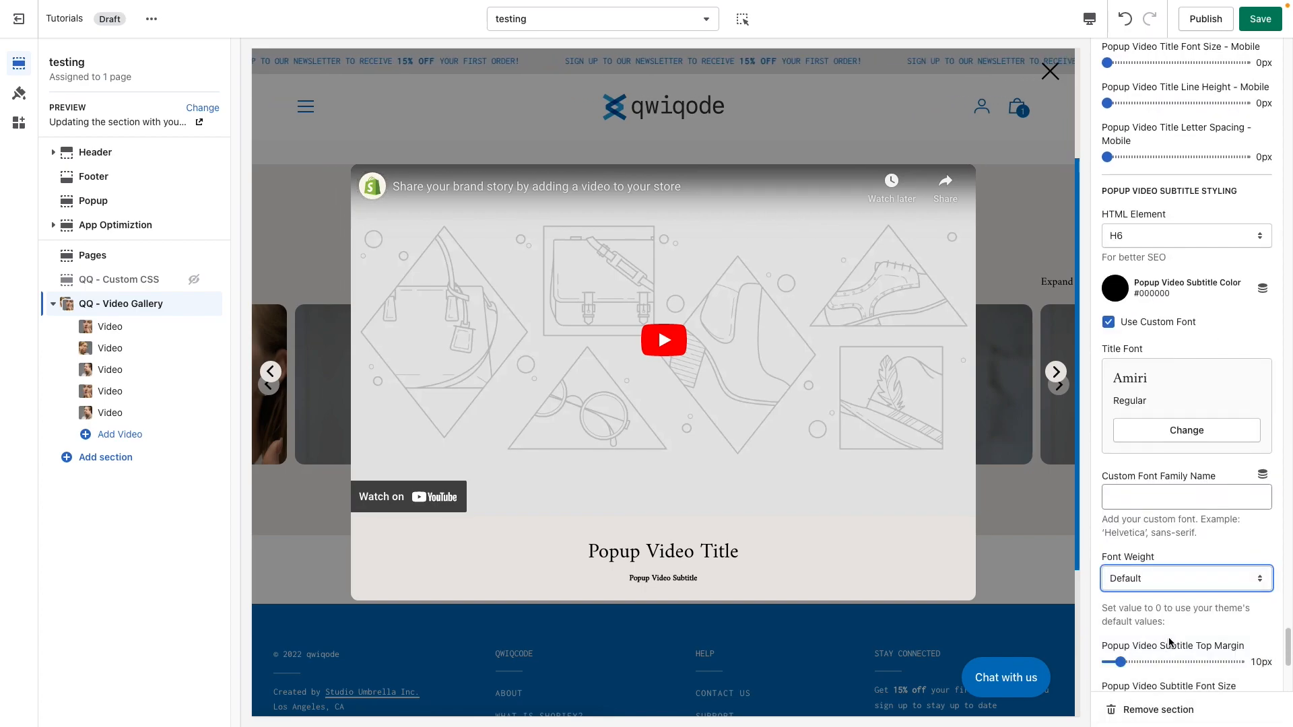
- Set the Popup Video Subtitle Font Size to 16px
scroll(1164, 639, "down", 1)
scroll(1163, 636, "down", 1)
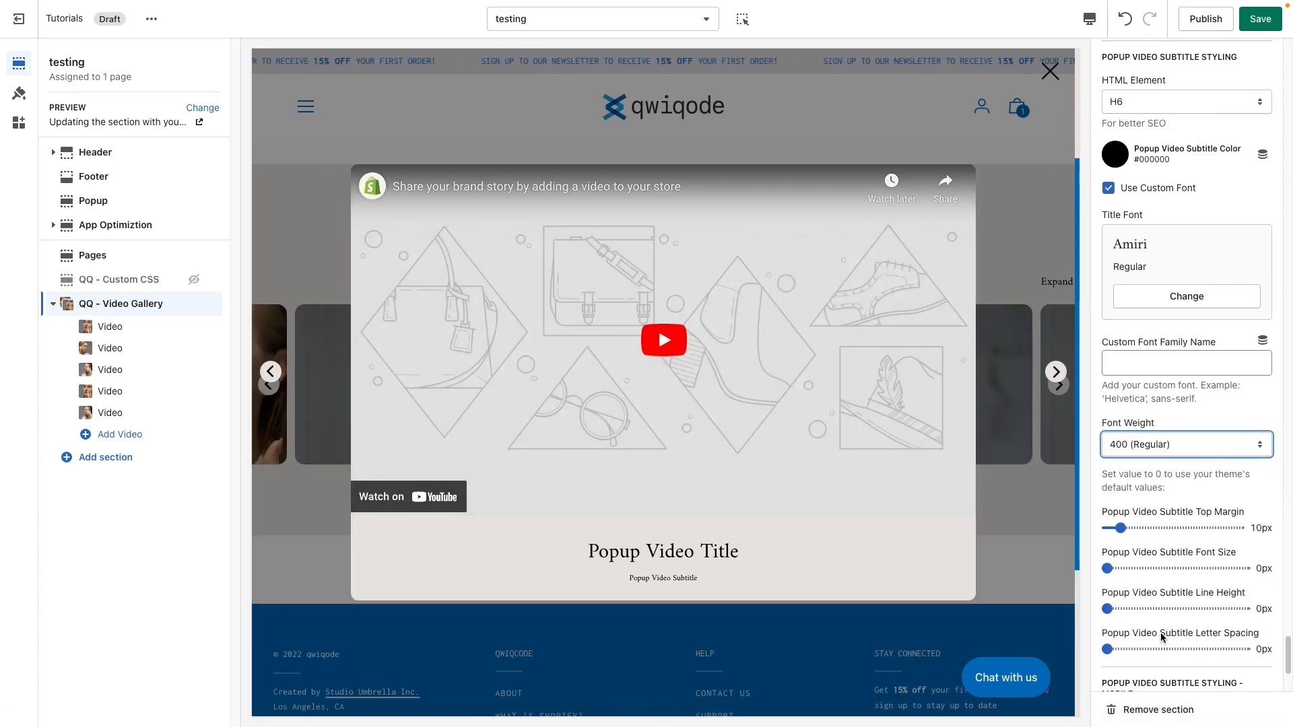
scroll(1162, 634, "down", 1)
left_click_drag(1108, 559, 1129, 560)
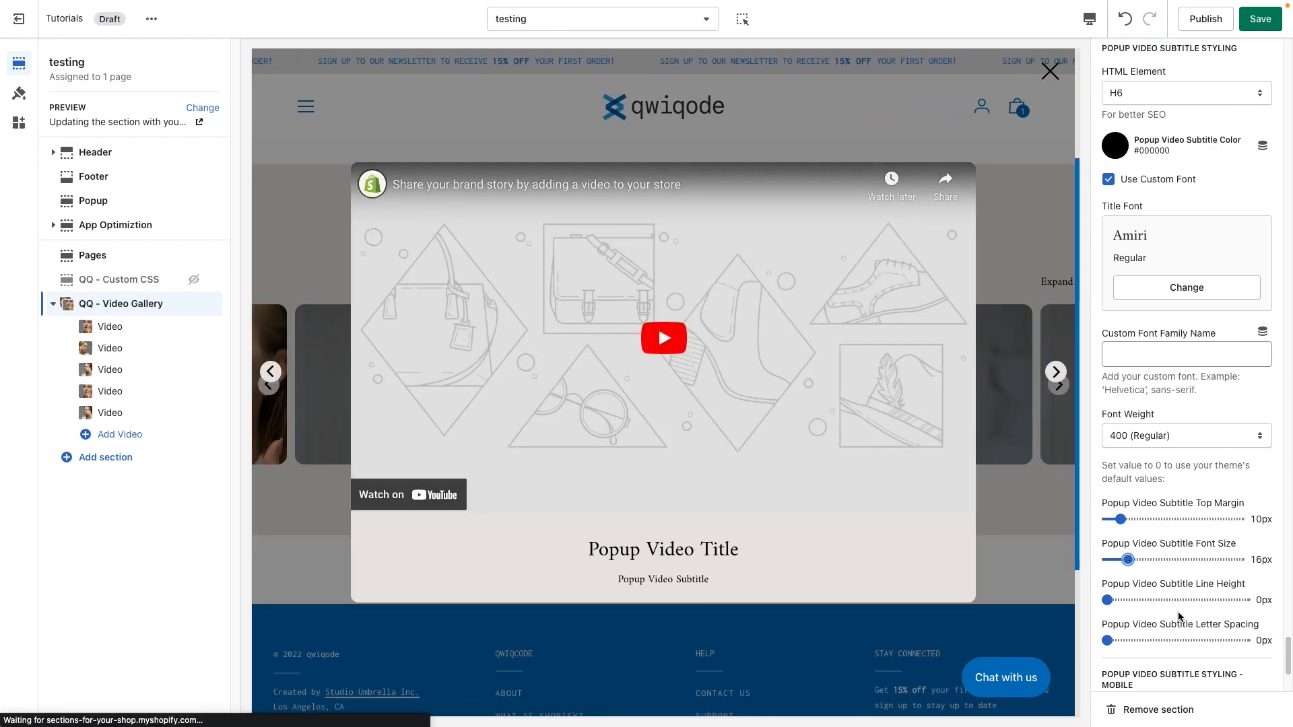
- Turn off Preview Popup in the video gallery's popup settings
scroll(1179, 616, "down", 3)
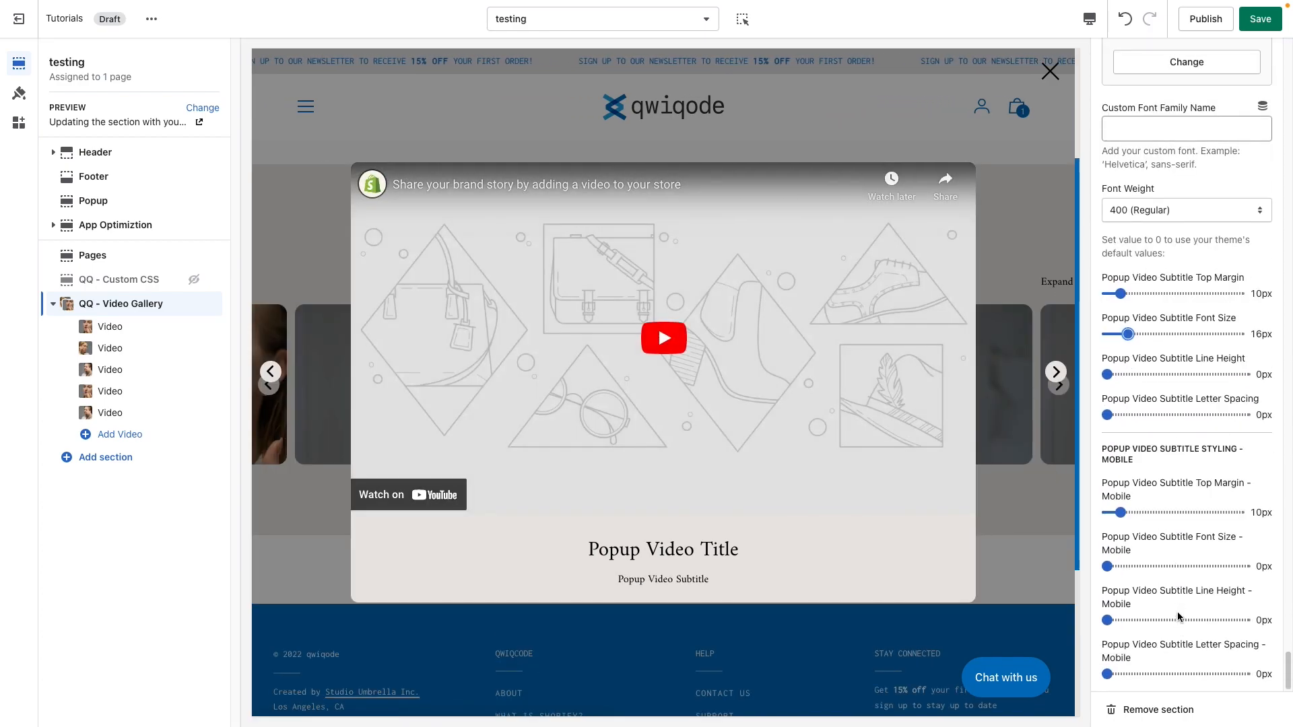
scroll(1177, 616, "up", 12)
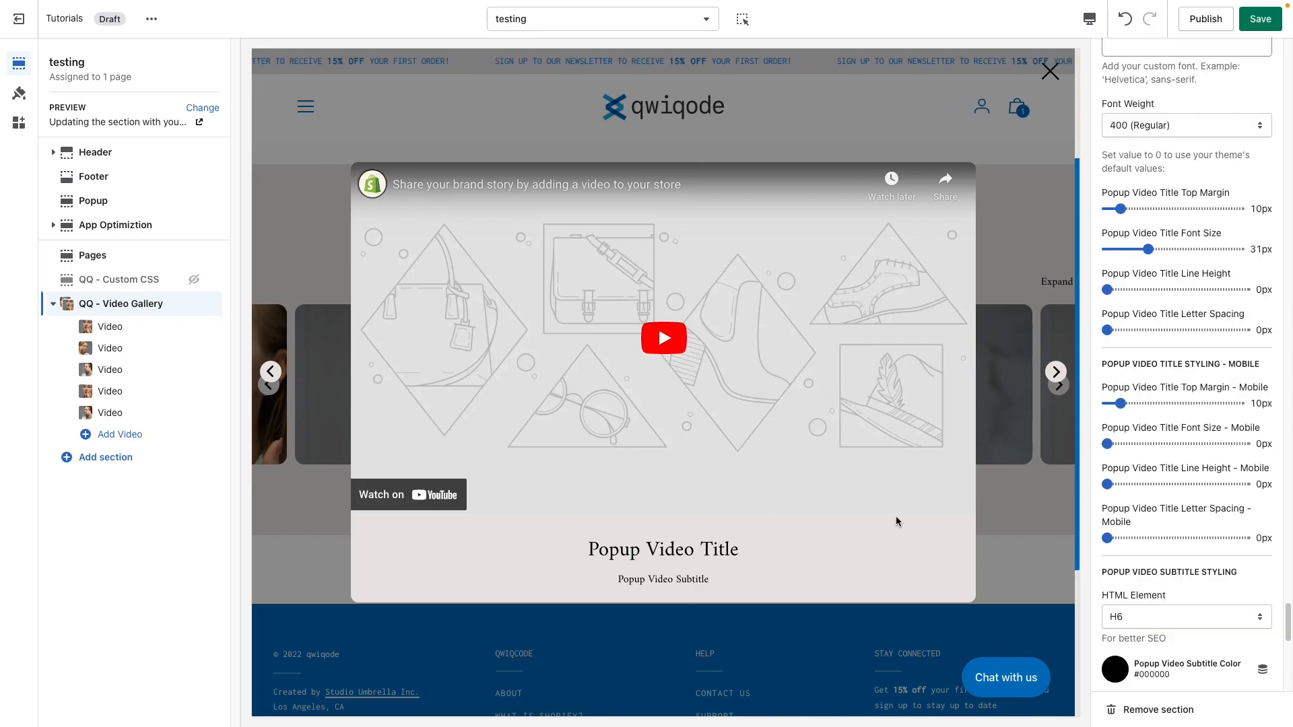
scroll(1137, 333, "up", 9)
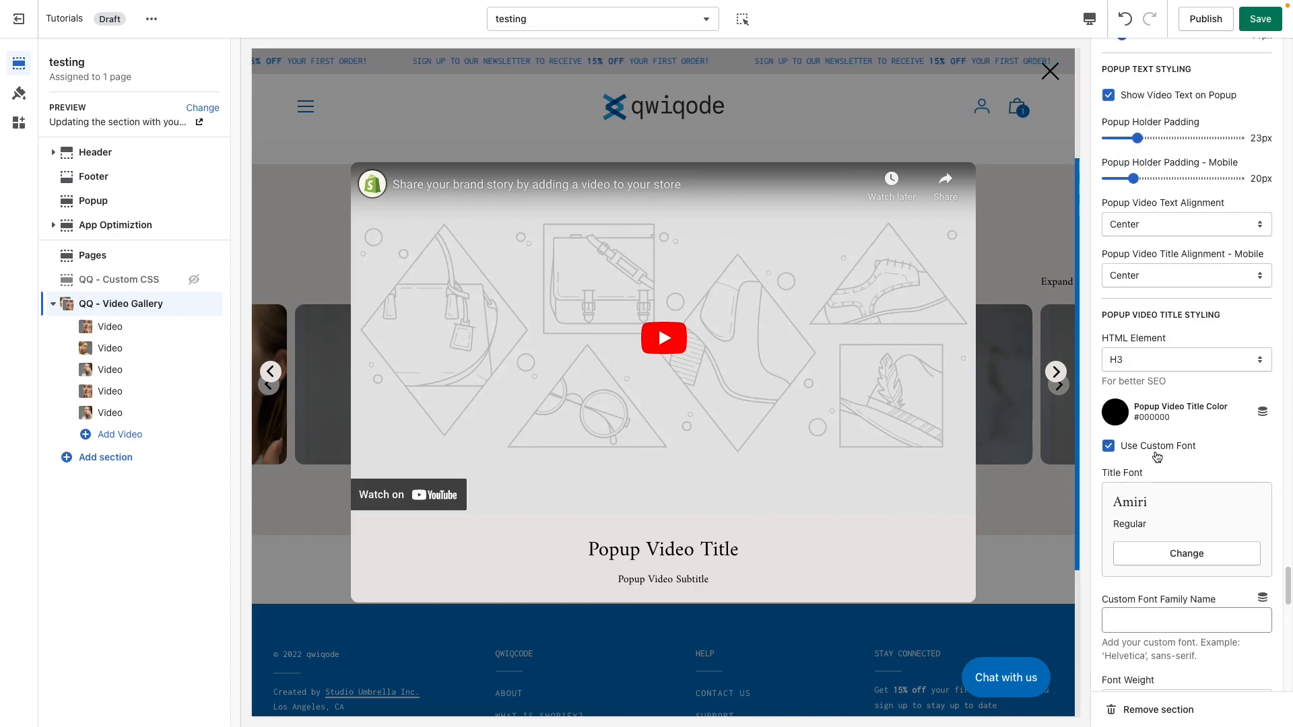
scroll(1183, 455, "up", 5)
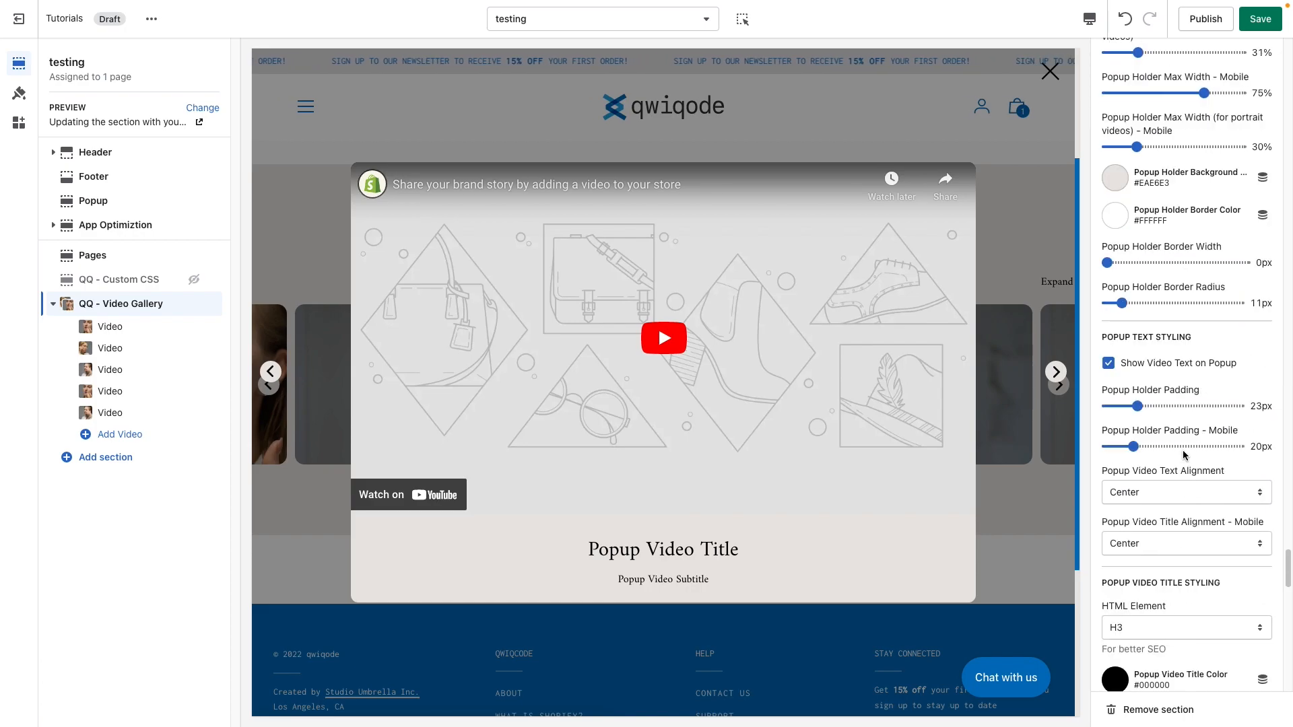
scroll(1182, 394, "up", 6)
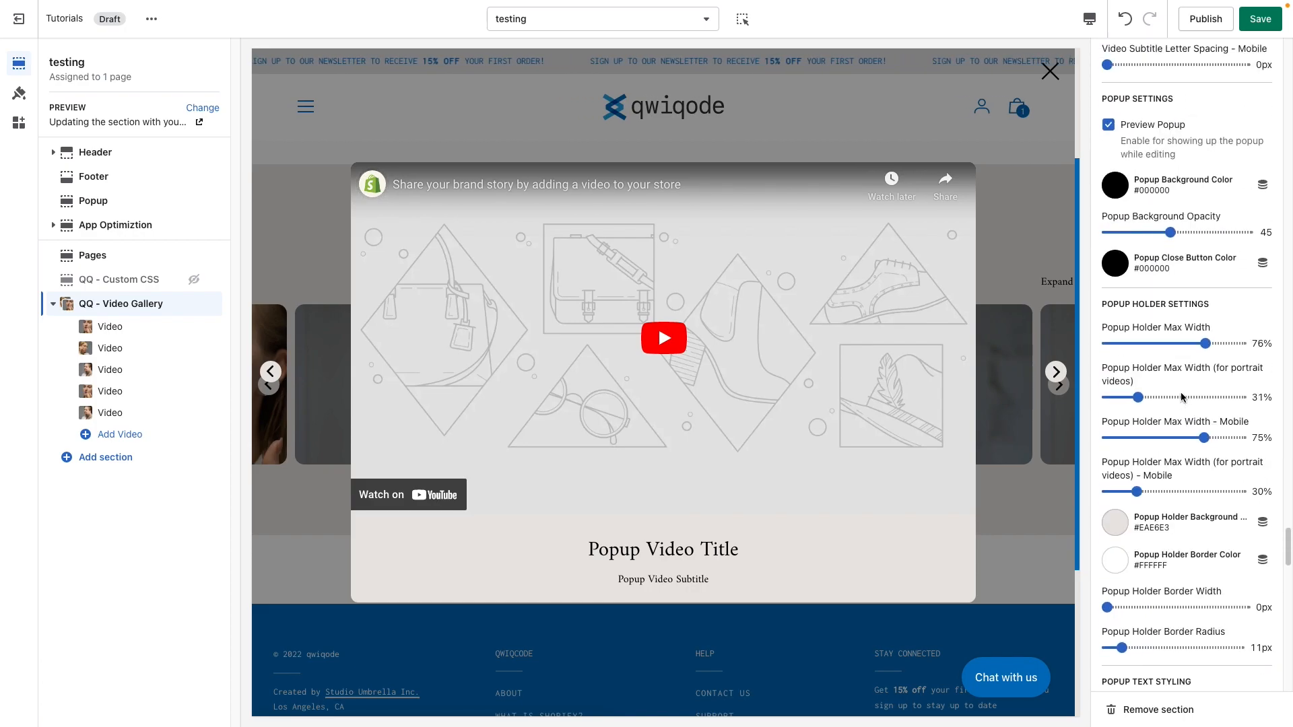
left_click(1108, 269)
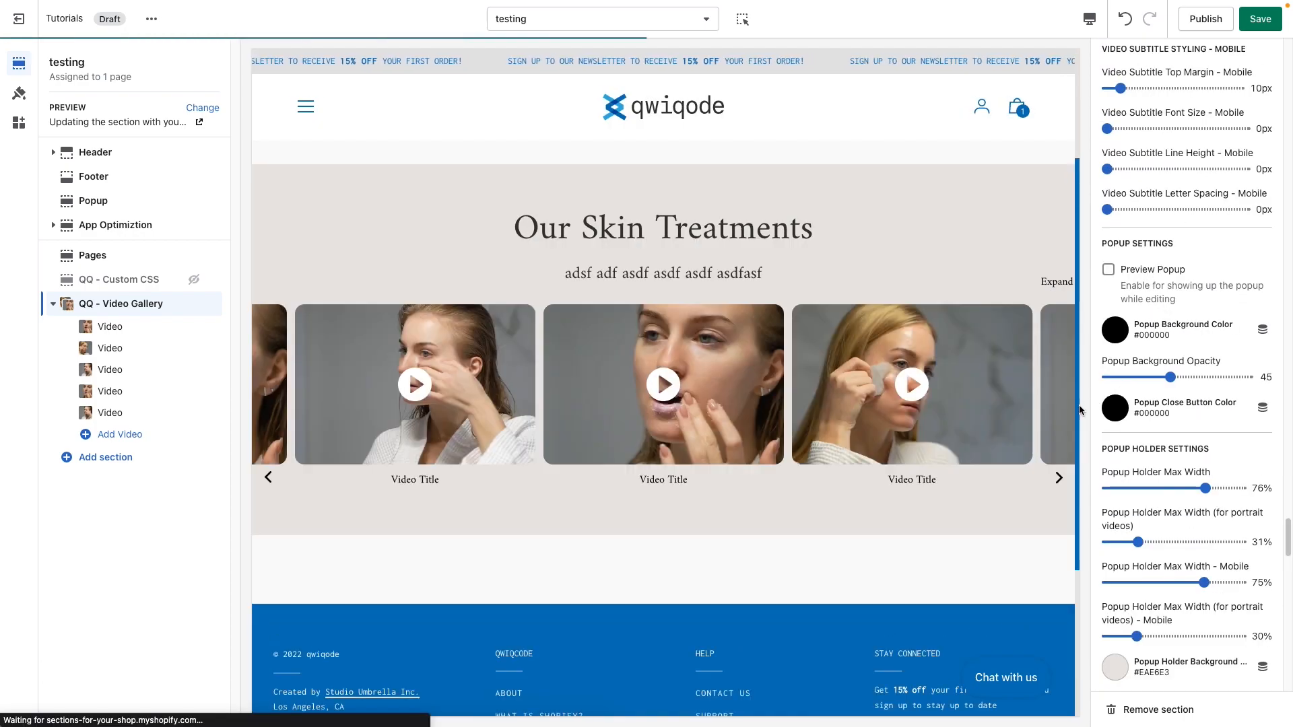
- Expand the Our Skin Treatments gallery in the page preview from a carousel into the full video grid
scroll(721, 559, "up", 1)
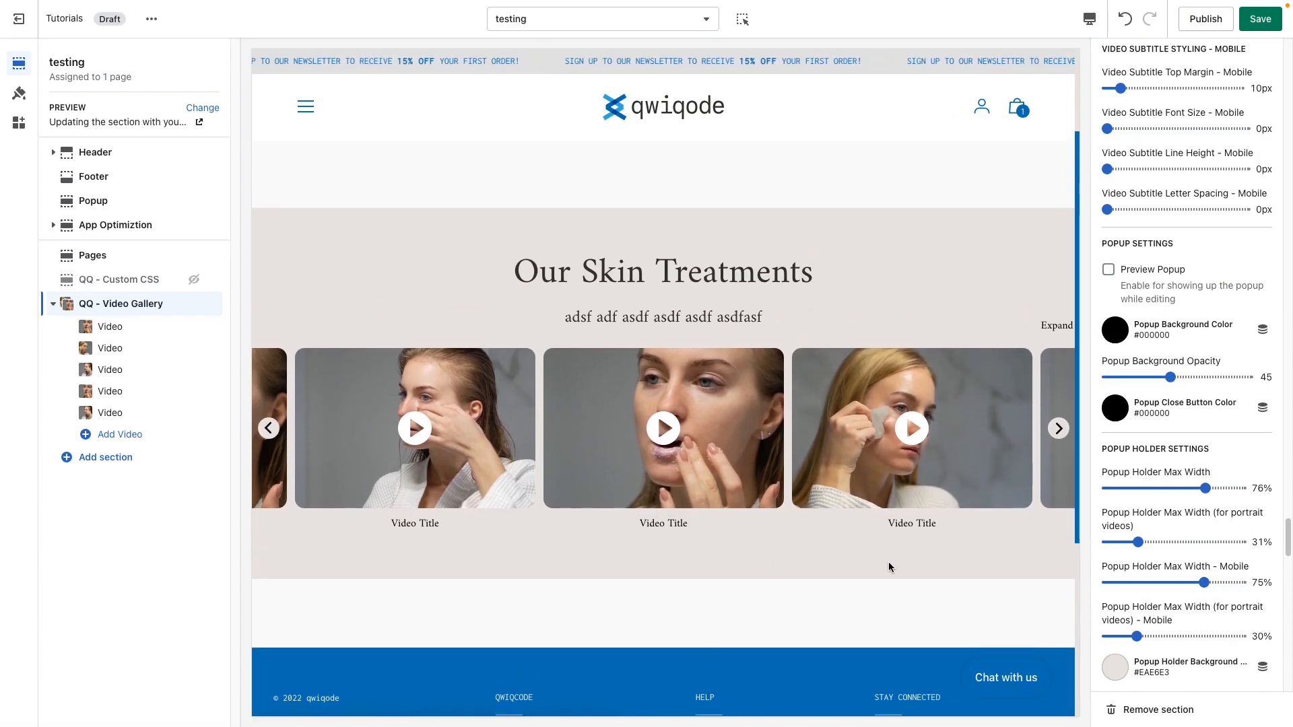
left_click(1048, 330)
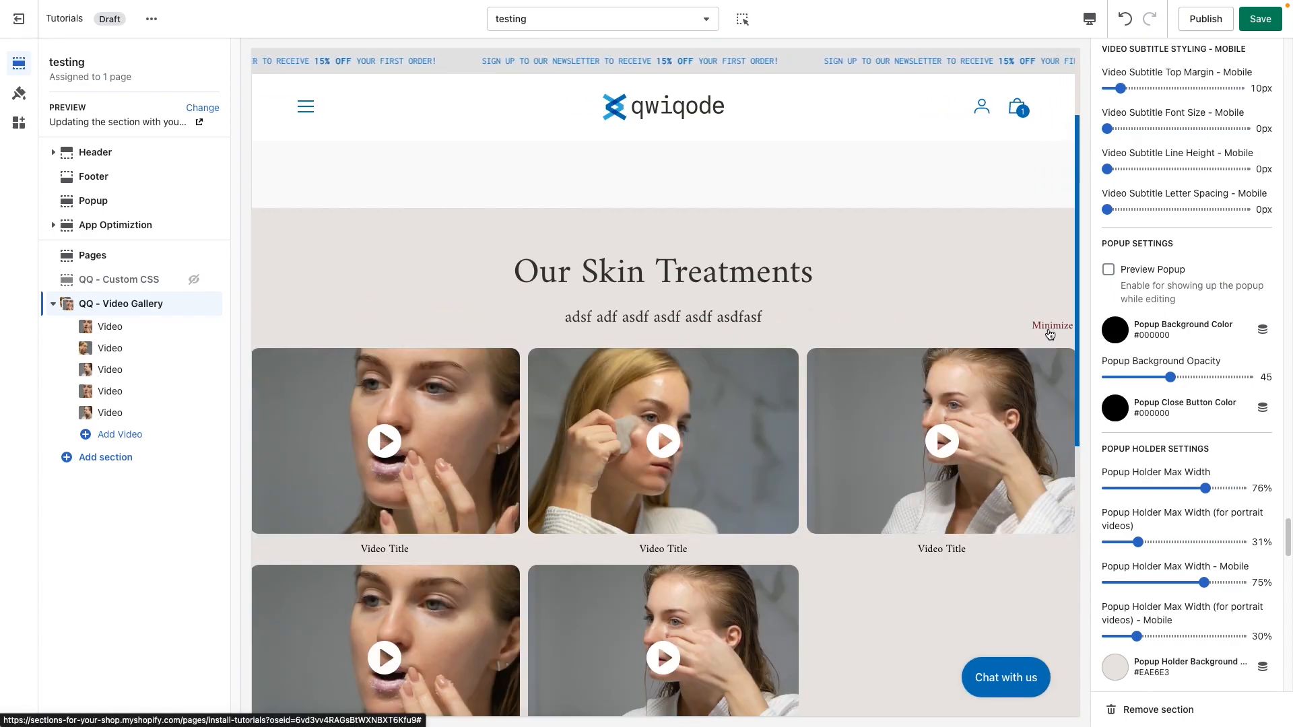
scroll(887, 567, "down", 2)
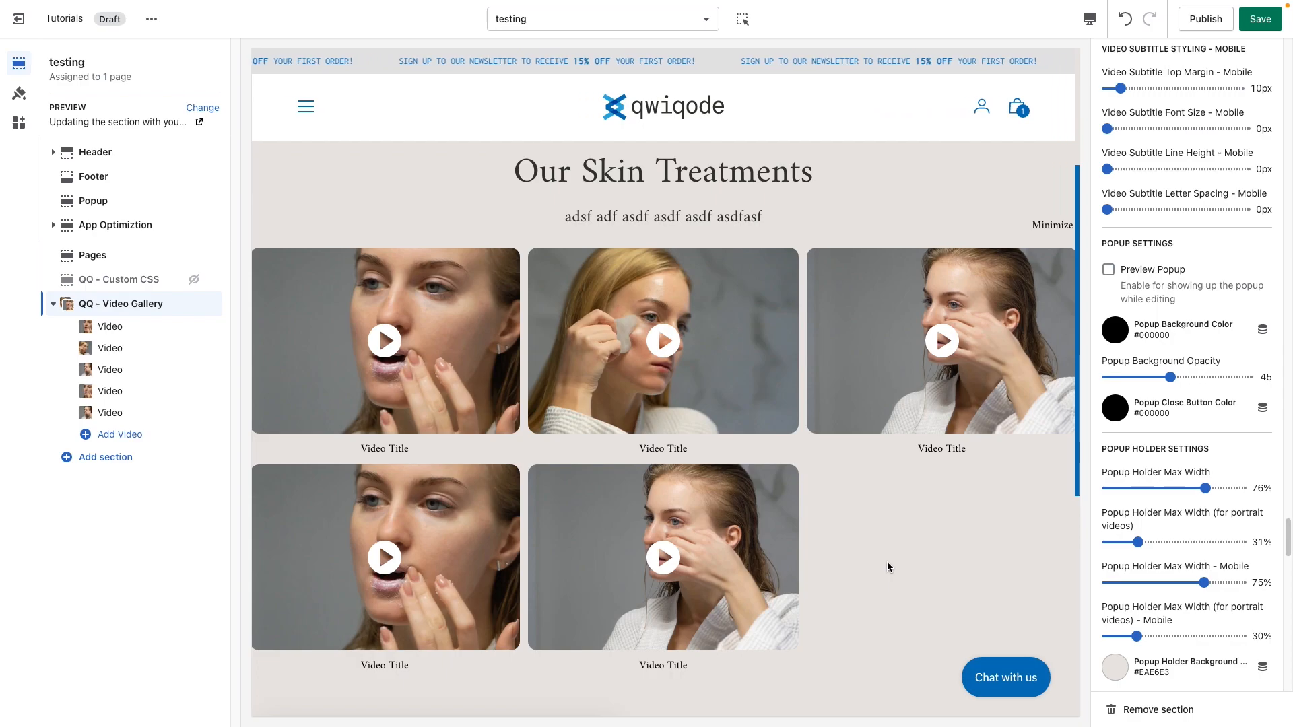
- Open the first gallery video's popup in the preview, browse forward through the other videos, and close the popup
left_click(406, 377)
left_click(365, 482)
left_click(1056, 372)
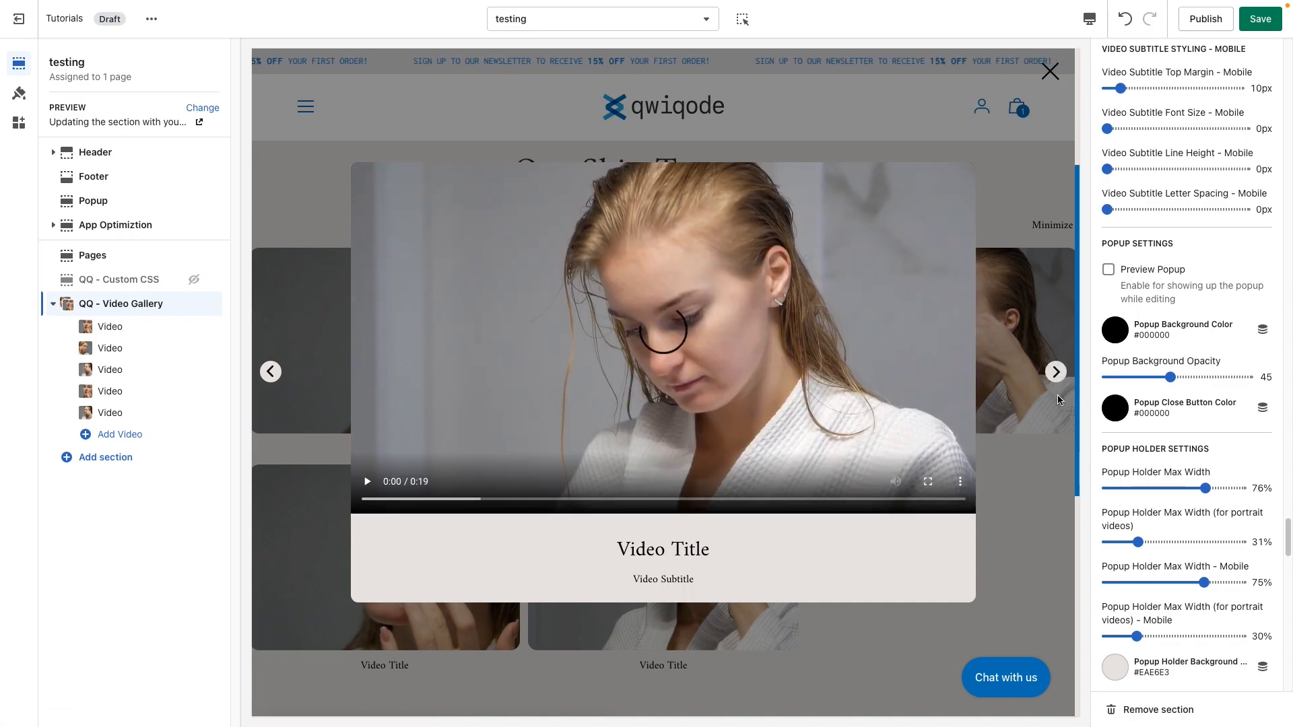
left_click(1056, 372)
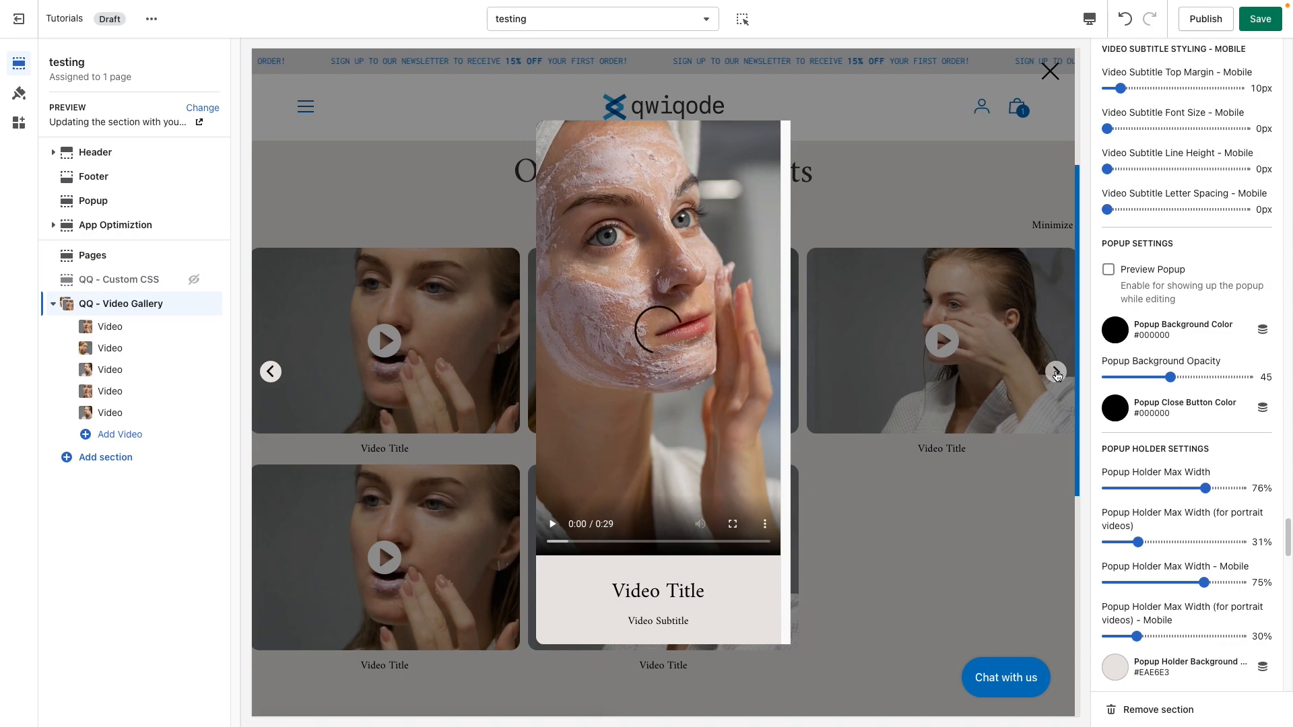
scroll(718, 455, "up", 1)
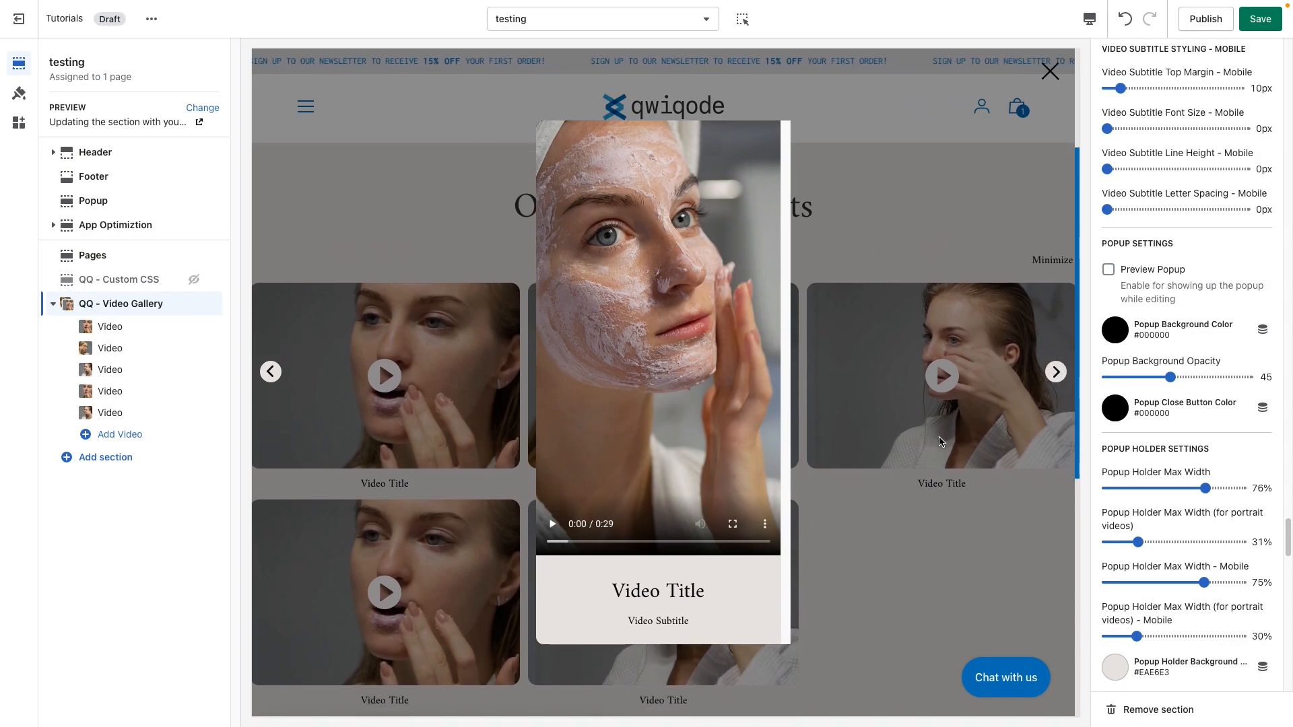
left_click(1055, 373)
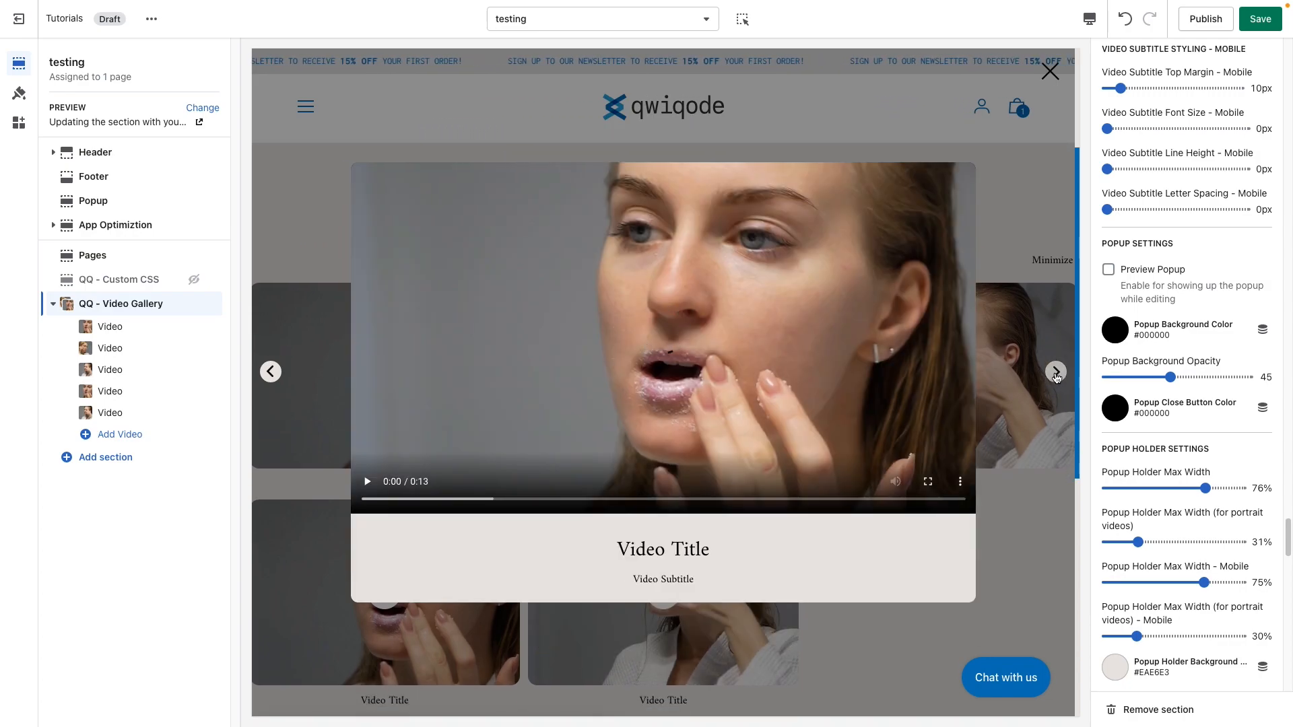
left_click(1055, 373)
left_click(1055, 373)
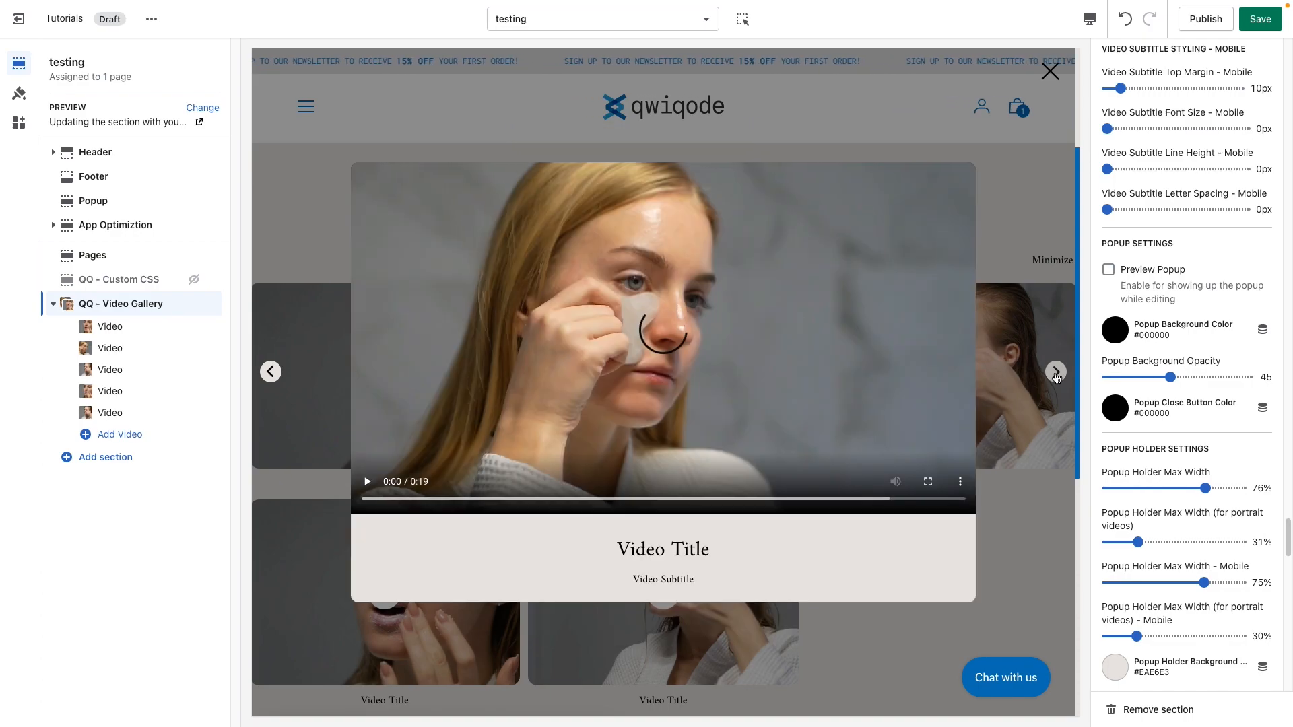
left_click(1022, 529)
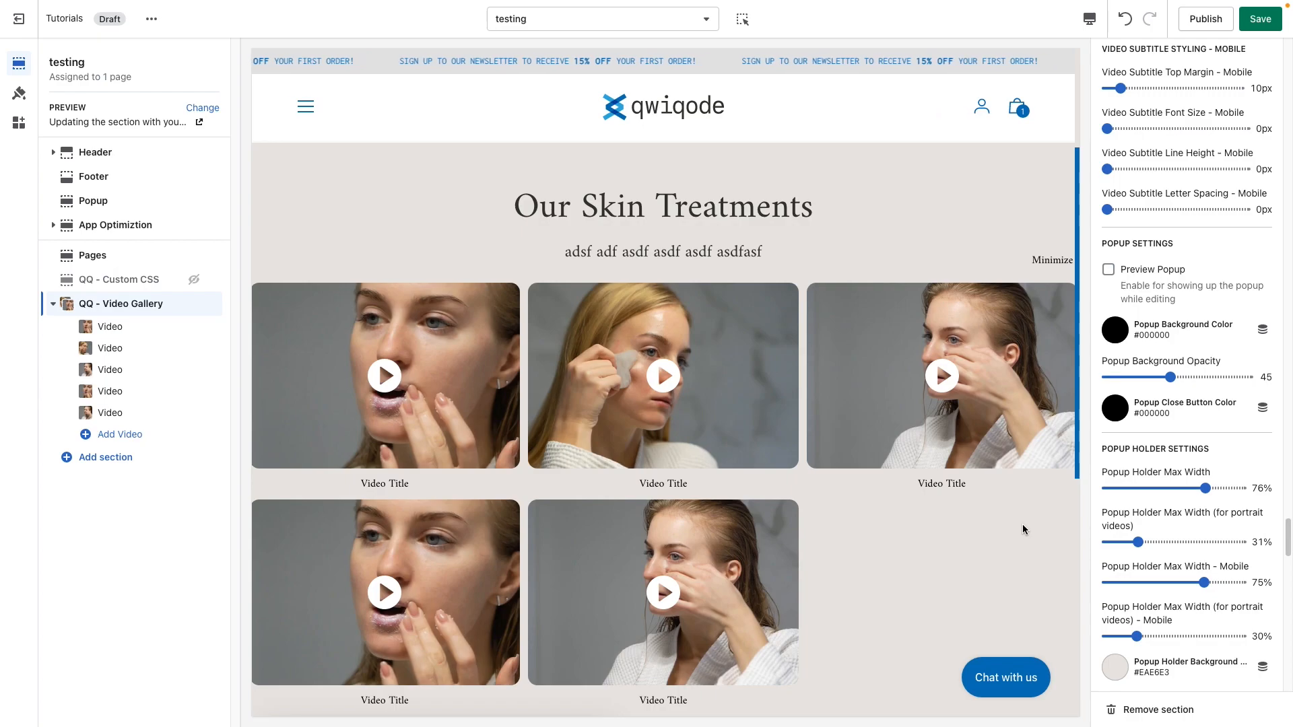